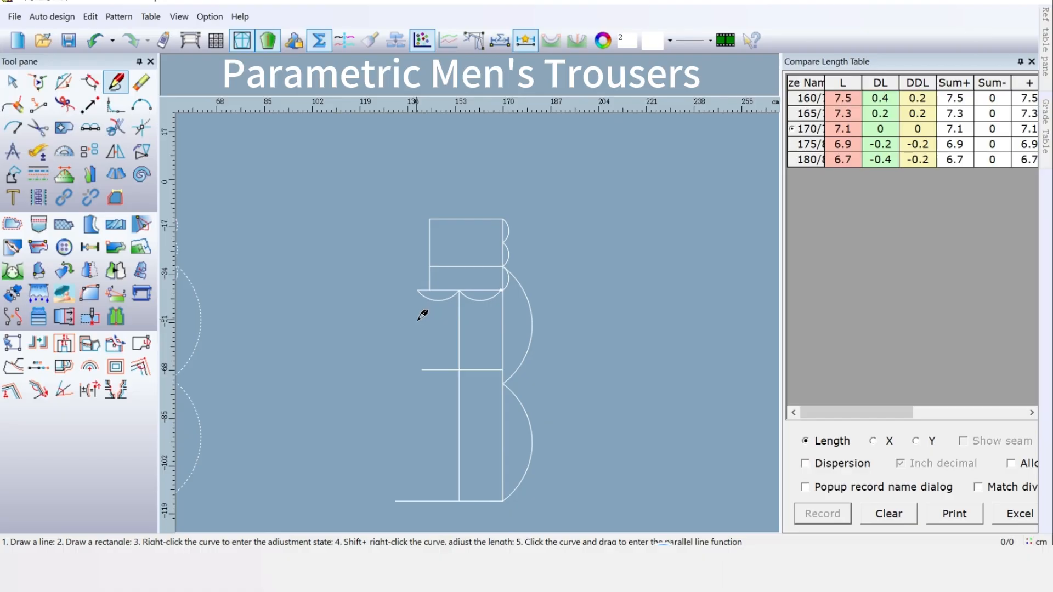
Copy the finished front leg's inseam and side seam curves onto the second draft, placing the side seam's top at the crotch arcs' outer end
{"action": "middle_click_drag", "start_coordinate": [434, 312], "coordinate": [573, 308]}
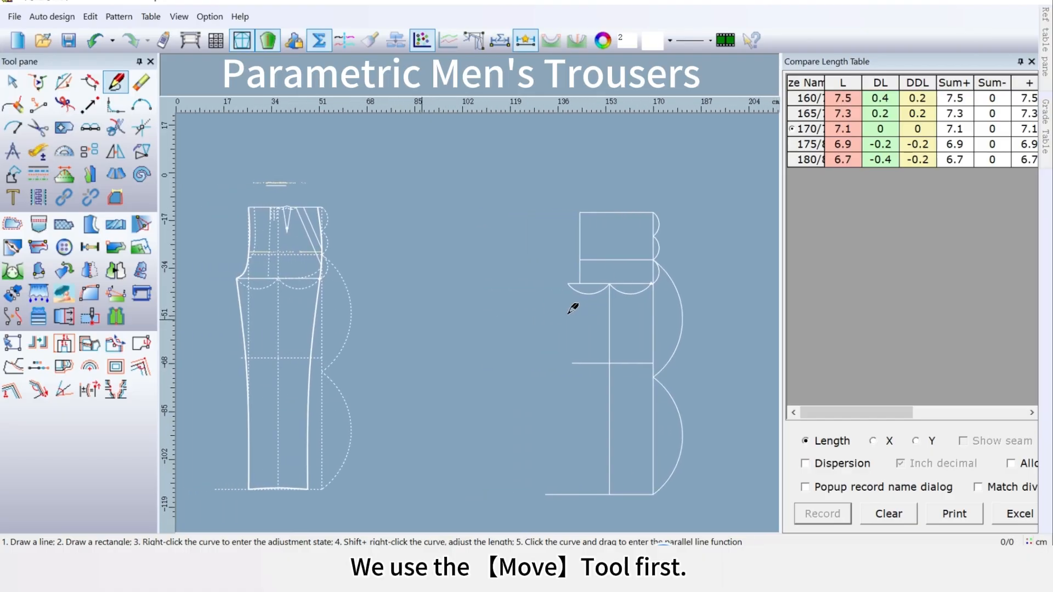
{"action": "left_click", "coordinate": [97, 152]}
{"action": "left_click", "coordinate": [242, 325]}
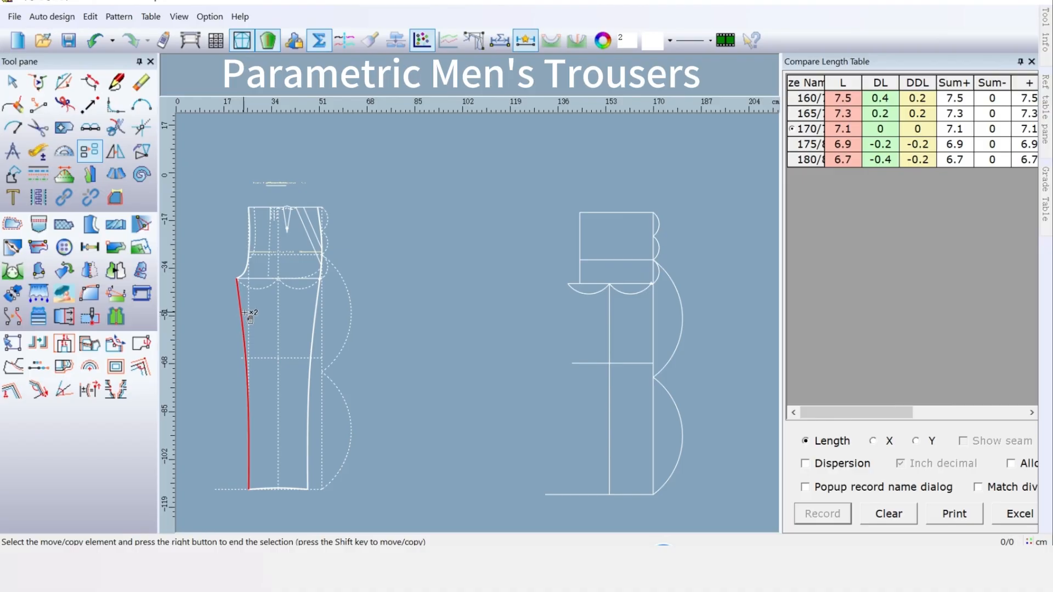
{"action": "left_click", "coordinate": [315, 306]}
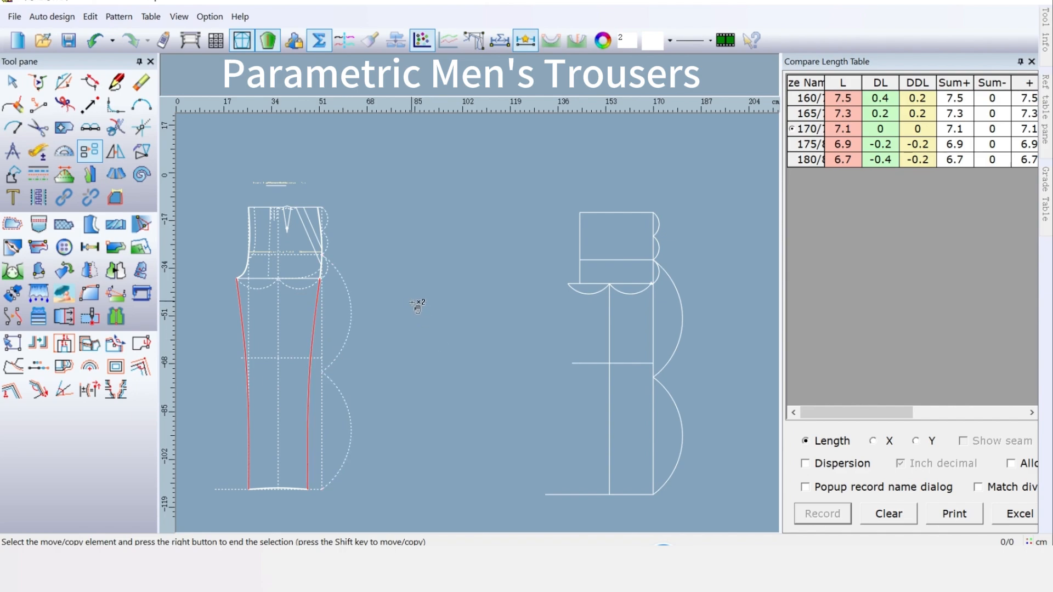
{"action": "right_click", "coordinate": [392, 305]}
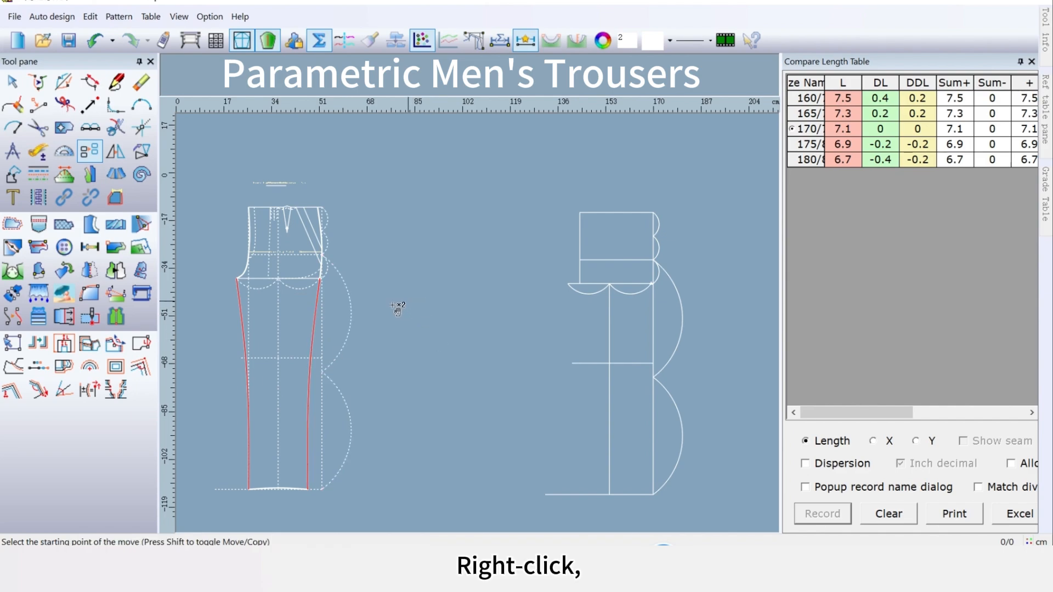
{"action": "left_click", "coordinate": [320, 279]}
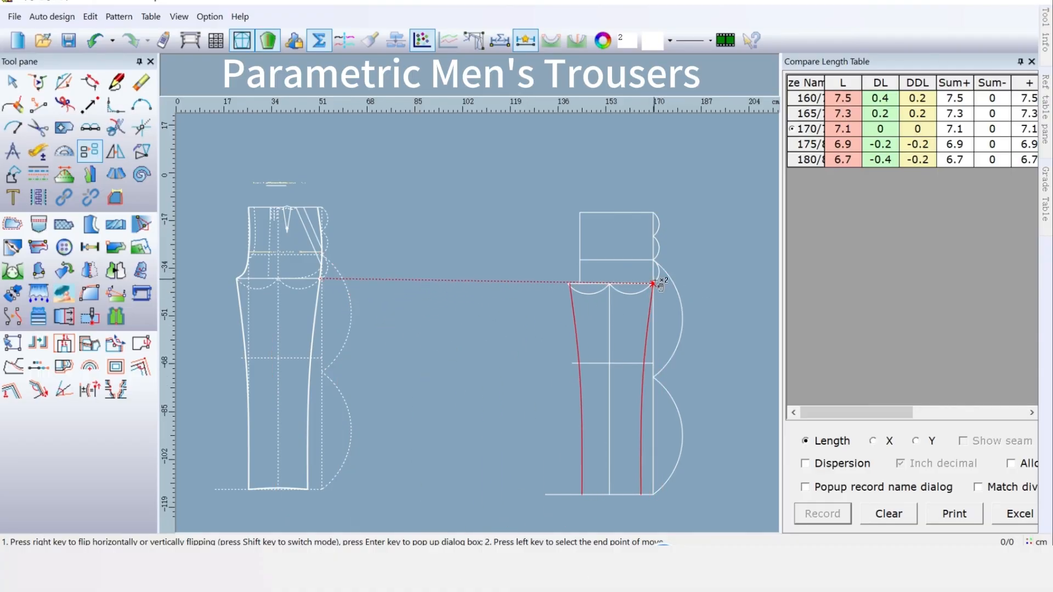
{"action": "scroll", "coordinate": [650, 283], "scroll_direction": "up", "scroll_amount": 4}
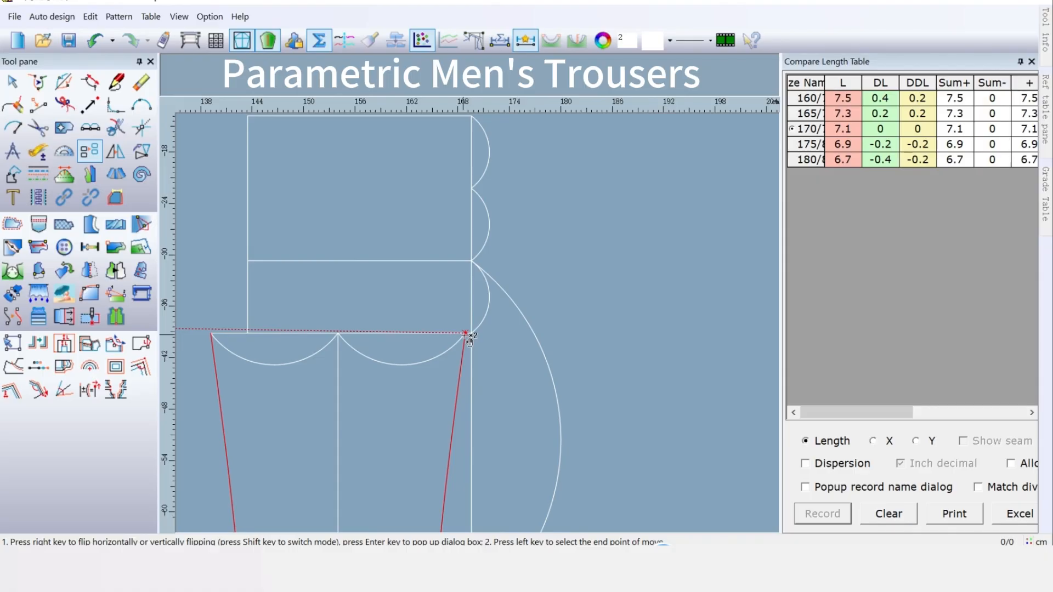
{"action": "left_click", "coordinate": [466, 333]}
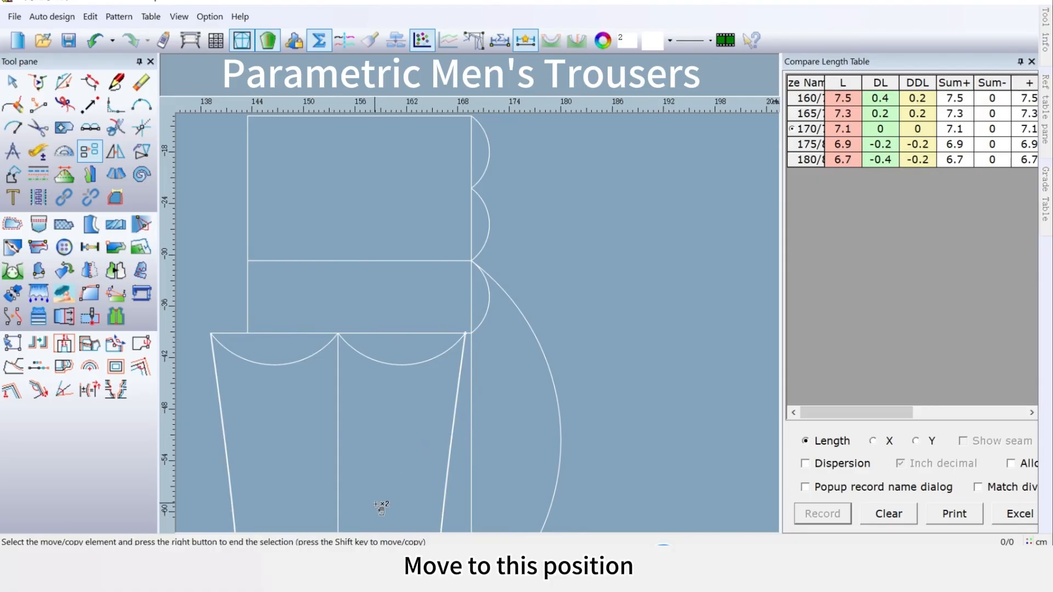
Draw a line parallel to the second draft's crotch line, 0.7 cm below it, with the Intelligent pen
{"action": "scroll", "coordinate": [481, 329], "scroll_direction": "down", "scroll_amount": 4}
{"action": "scroll", "coordinate": [482, 344], "scroll_direction": "down", "scroll_amount": 1}
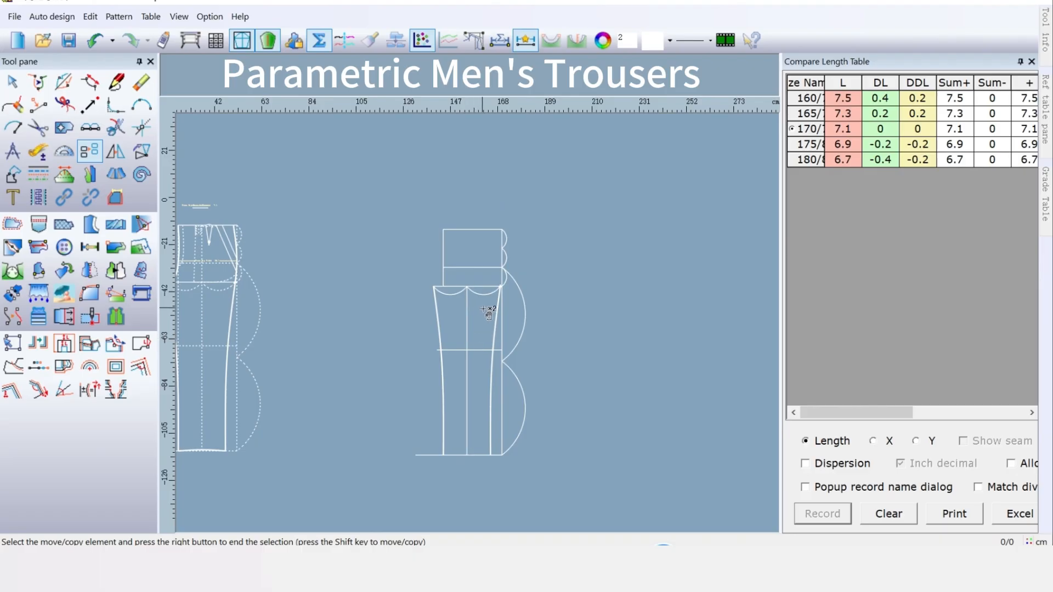
{"action": "left_click", "coordinate": [116, 83]}
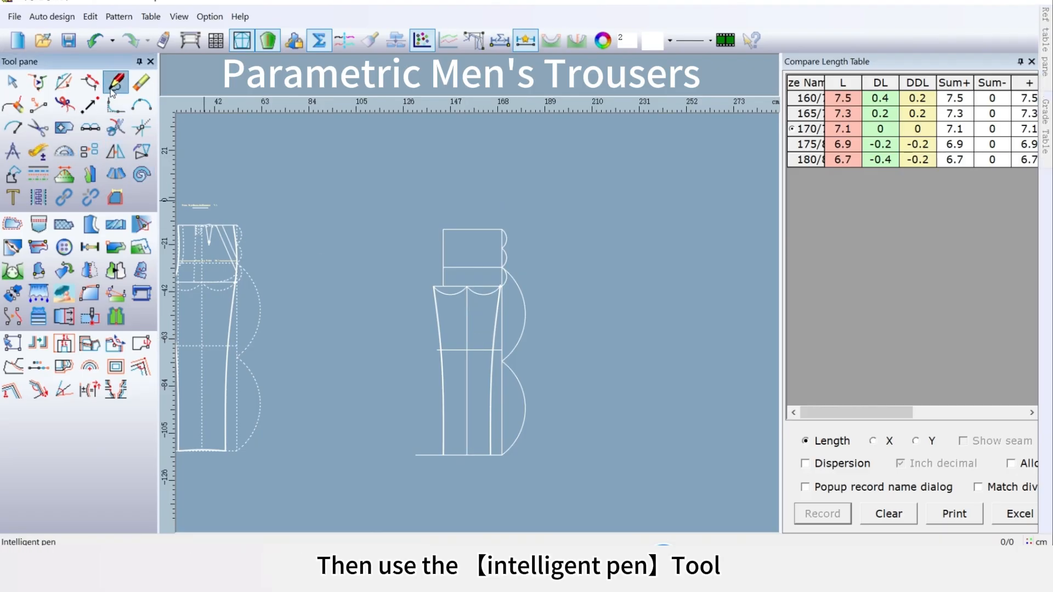
{"action": "scroll", "coordinate": [439, 237], "scroll_direction": "up", "scroll_amount": 3}
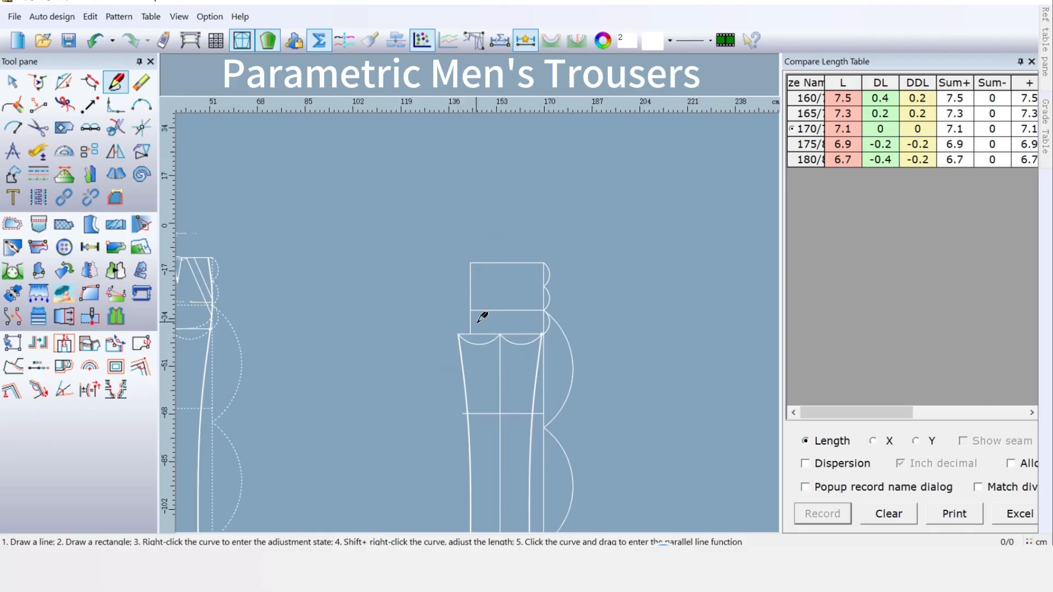
{"action": "scroll", "coordinate": [482, 316], "scroll_direction": "up", "scroll_amount": 2}
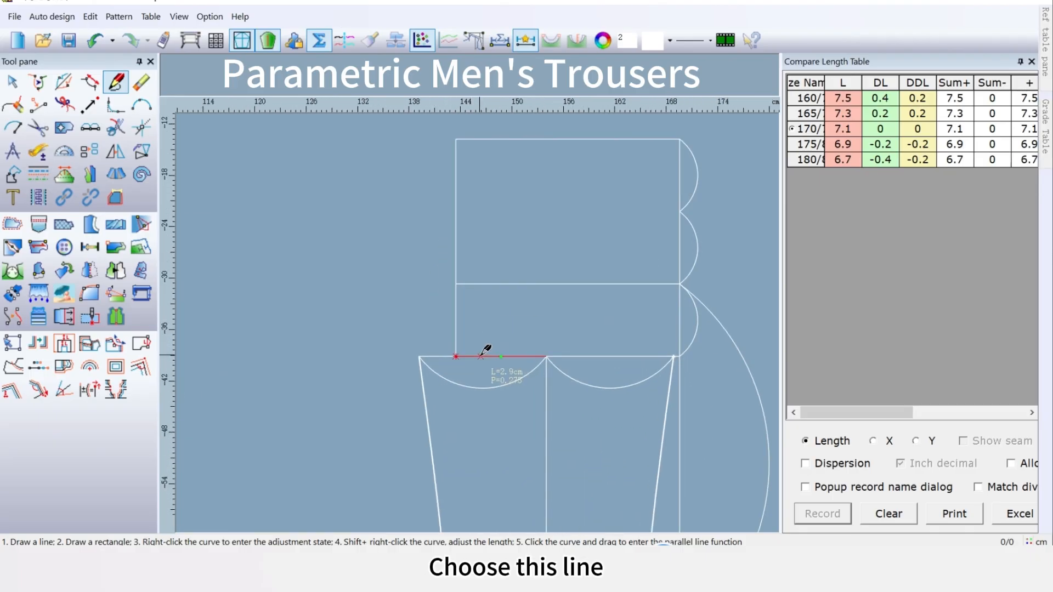
{"action": "left_click_drag", "start_coordinate": [482, 356], "coordinate": [483, 369]}
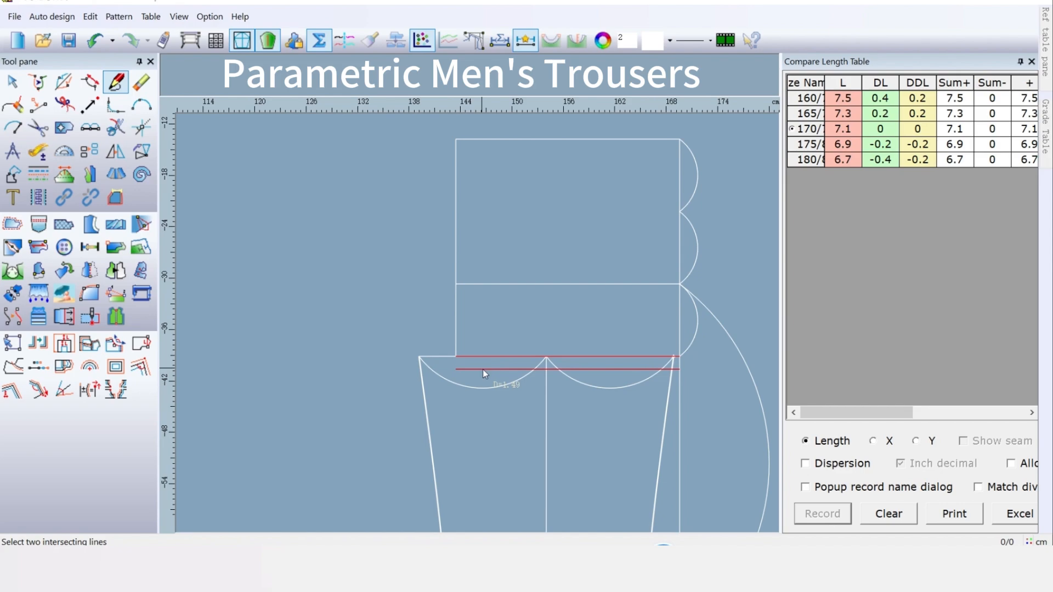
{"action": "left_click", "coordinate": [483, 369]}
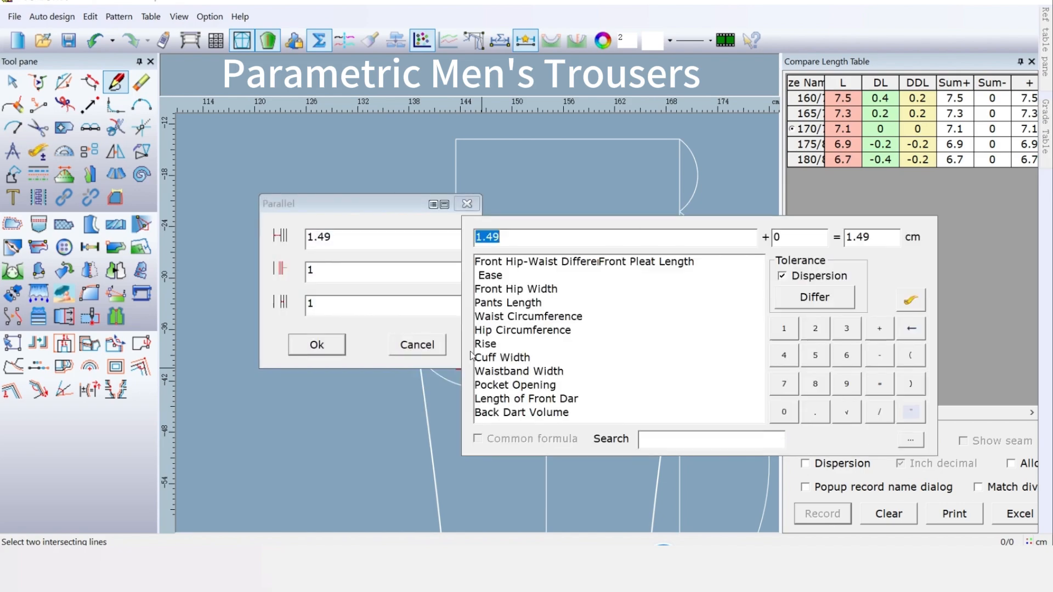
{"action": "left_click", "coordinate": [784, 412]}
{"action": "left_click", "coordinate": [815, 412]}
{"action": "left_click", "coordinate": [794, 385]}
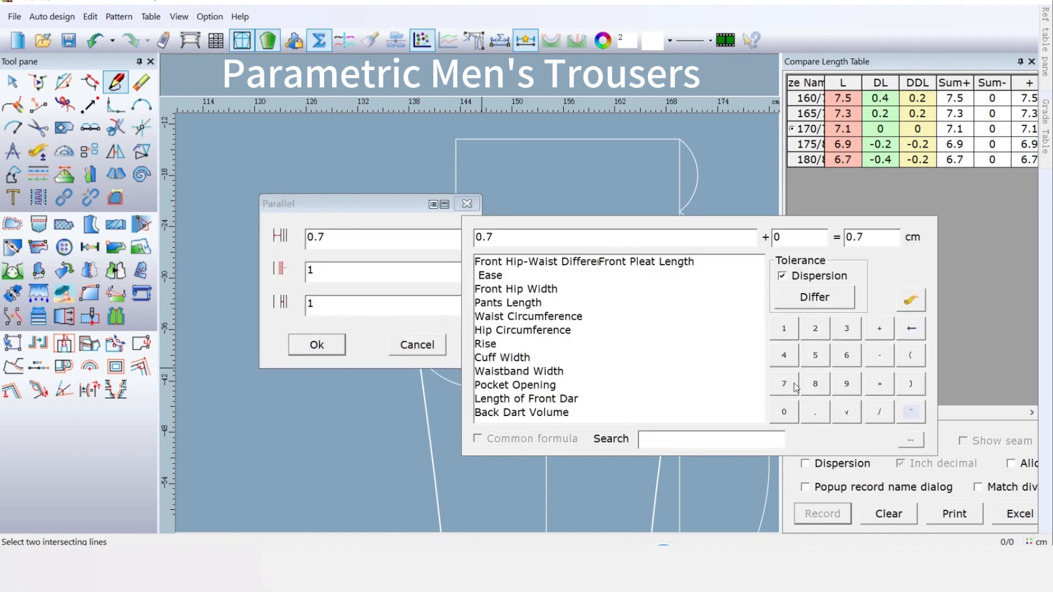
{"action": "left_click", "coordinate": [315, 345]}
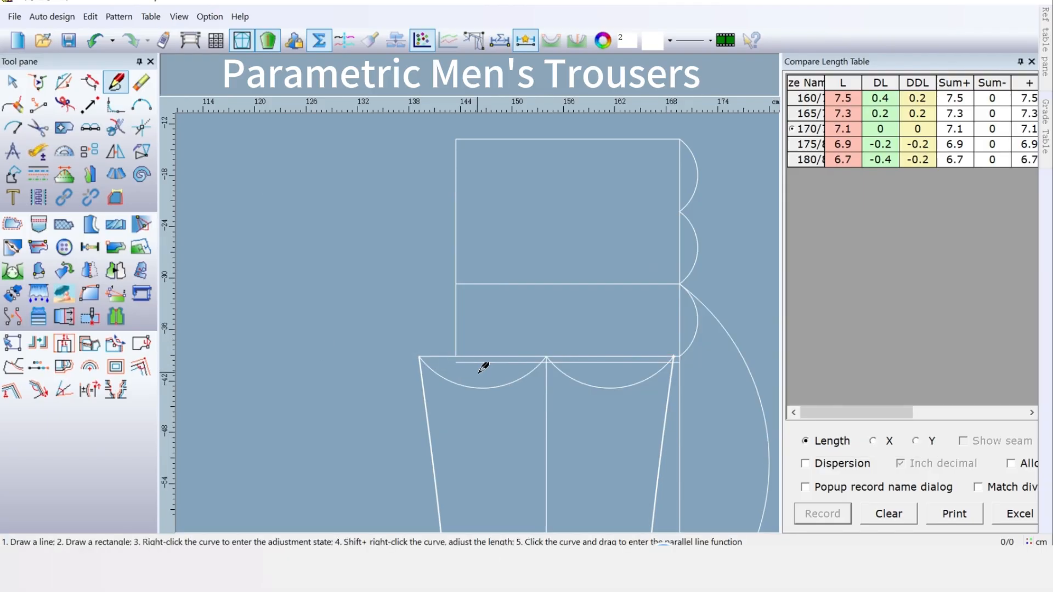
Draw a line to the 0.7 cm parallel's inner end from a point offset horizontally from it by -(Hip Circumference/10-2)
{"action": "scroll", "coordinate": [453, 330], "scroll_direction": "down", "scroll_amount": 1}
{"action": "scroll", "coordinate": [567, 329], "scroll_direction": "up", "scroll_amount": 1}
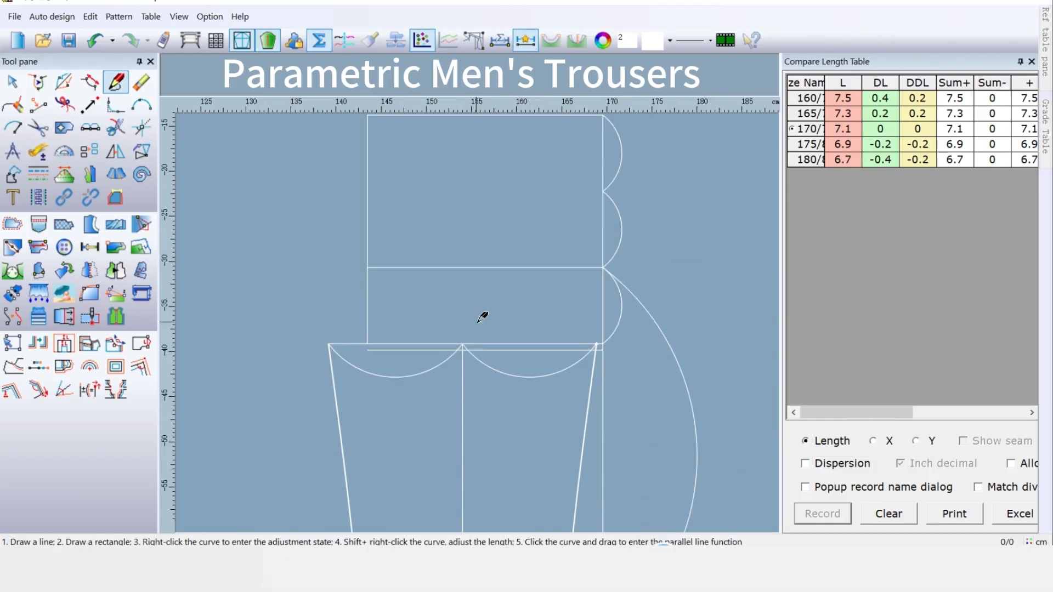
{"action": "middle_click_drag", "start_coordinate": [477, 322], "coordinate": [593, 340]}
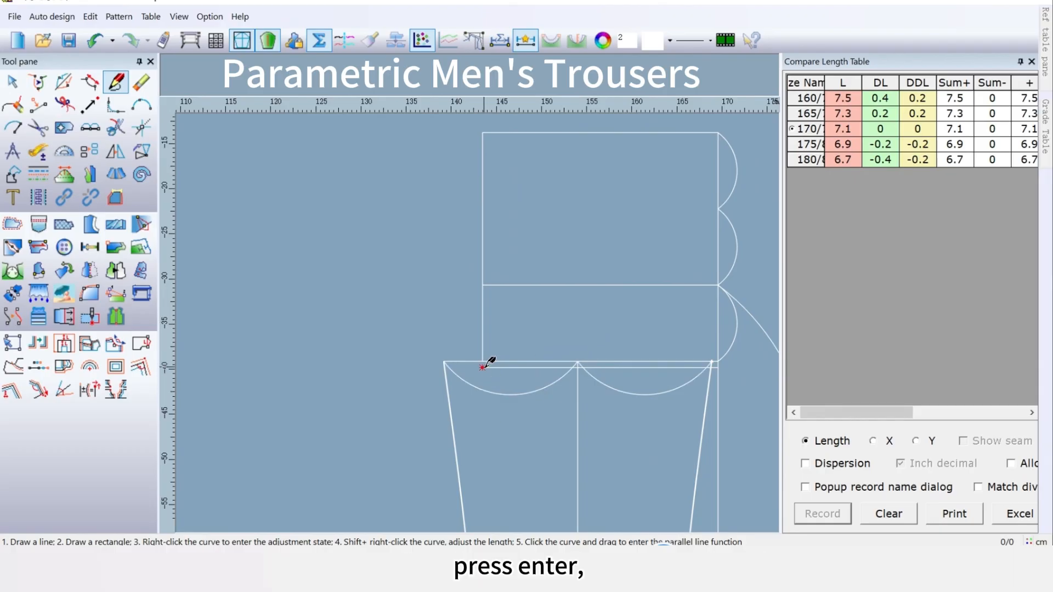
{"action": "key", "text": "Return"}
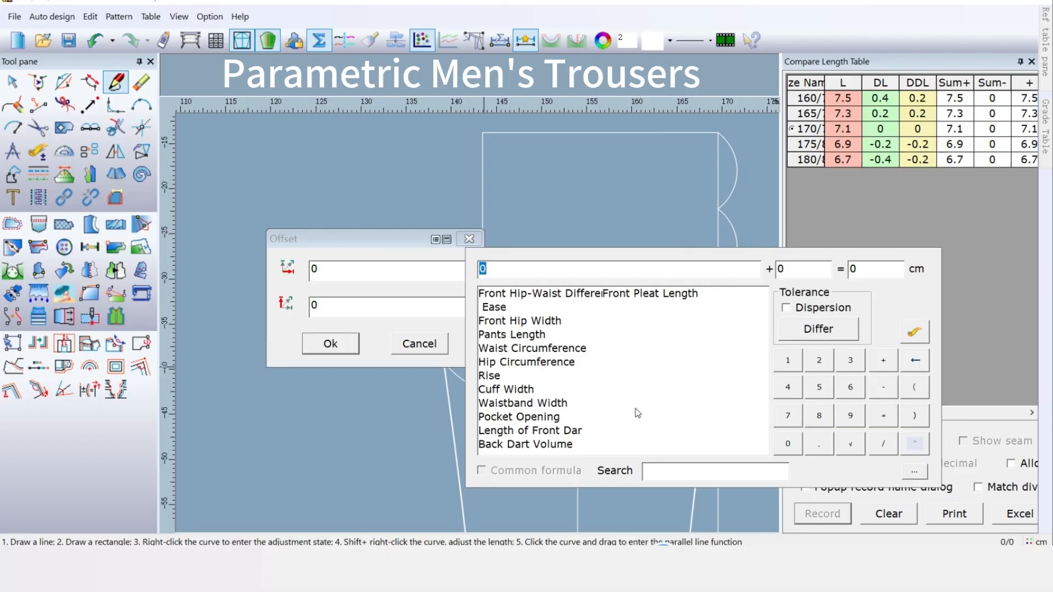
{"action": "double_click", "coordinate": [543, 367]}
{"action": "left_click", "coordinate": [882, 443]}
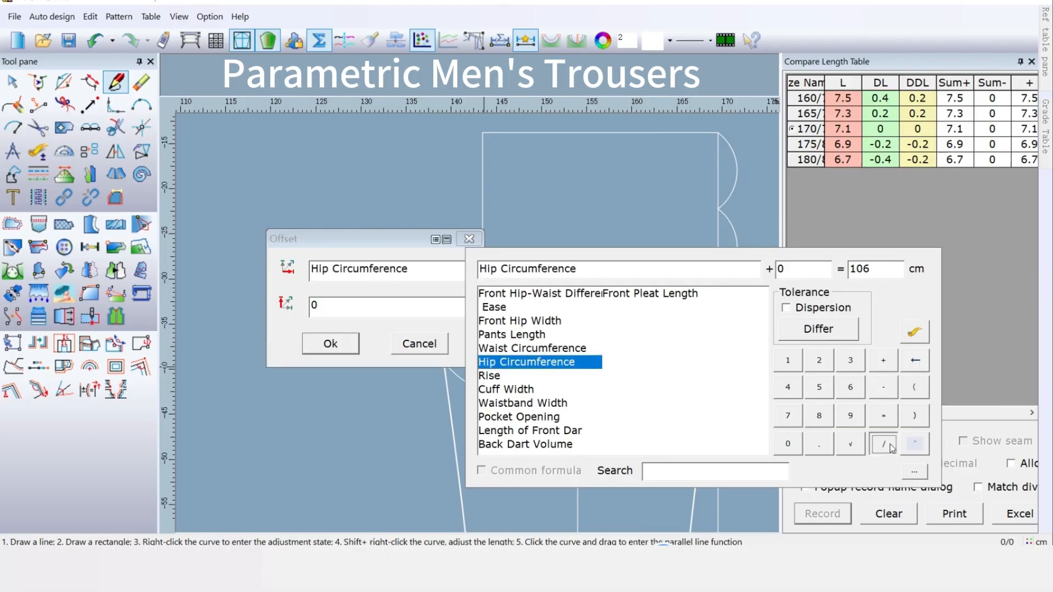
{"action": "left_click", "coordinate": [787, 361]}
{"action": "left_click", "coordinate": [787, 443]}
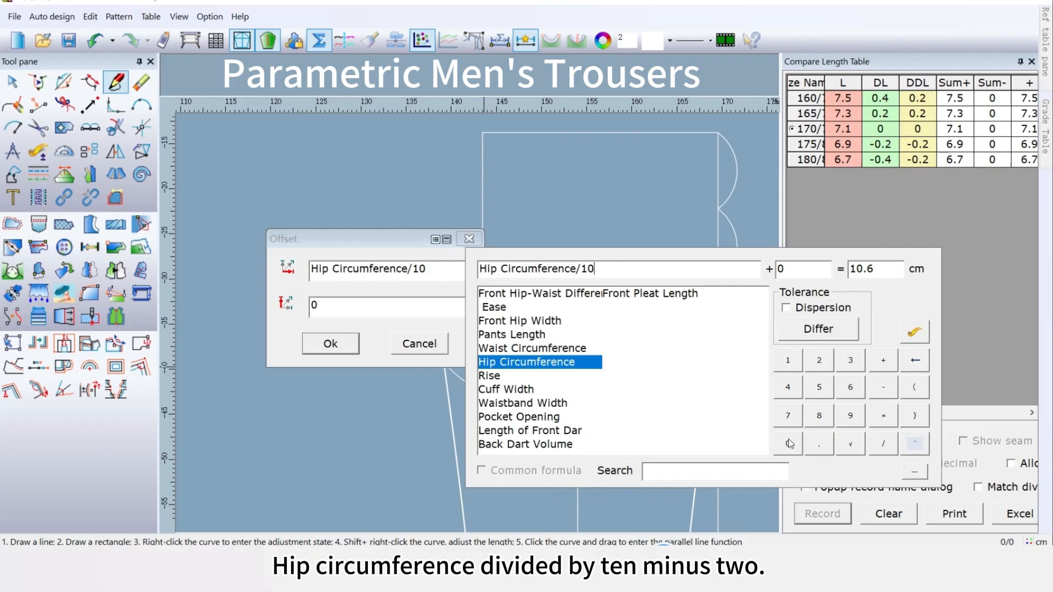
{"action": "left_click", "coordinate": [883, 388]}
{"action": "left_click", "coordinate": [819, 360]}
{"action": "left_click", "coordinate": [910, 415]}
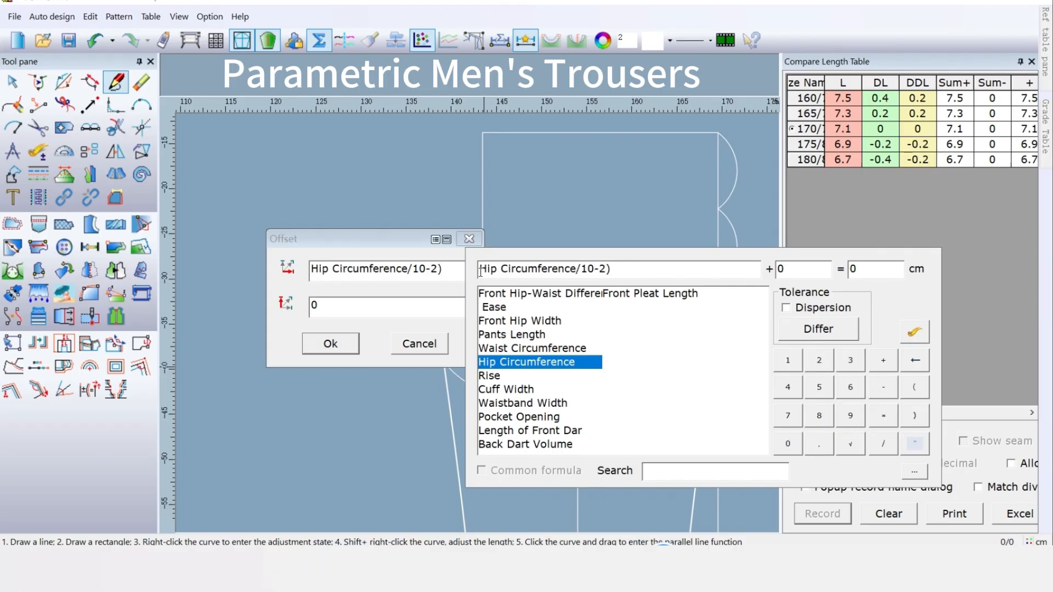
{"action": "left_click", "coordinate": [904, 390]}
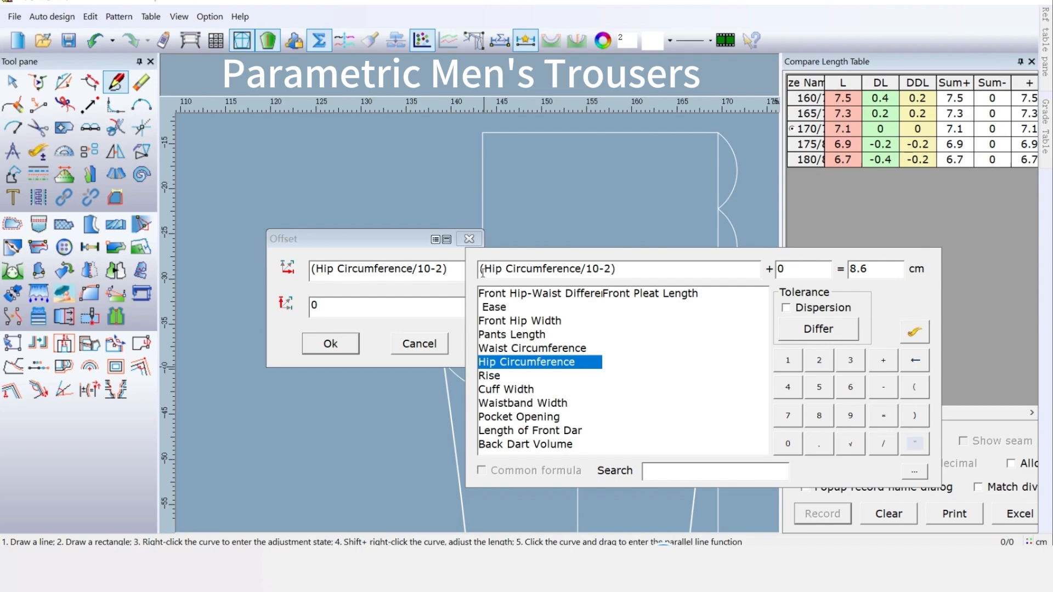
{"action": "left_click", "coordinate": [881, 389]}
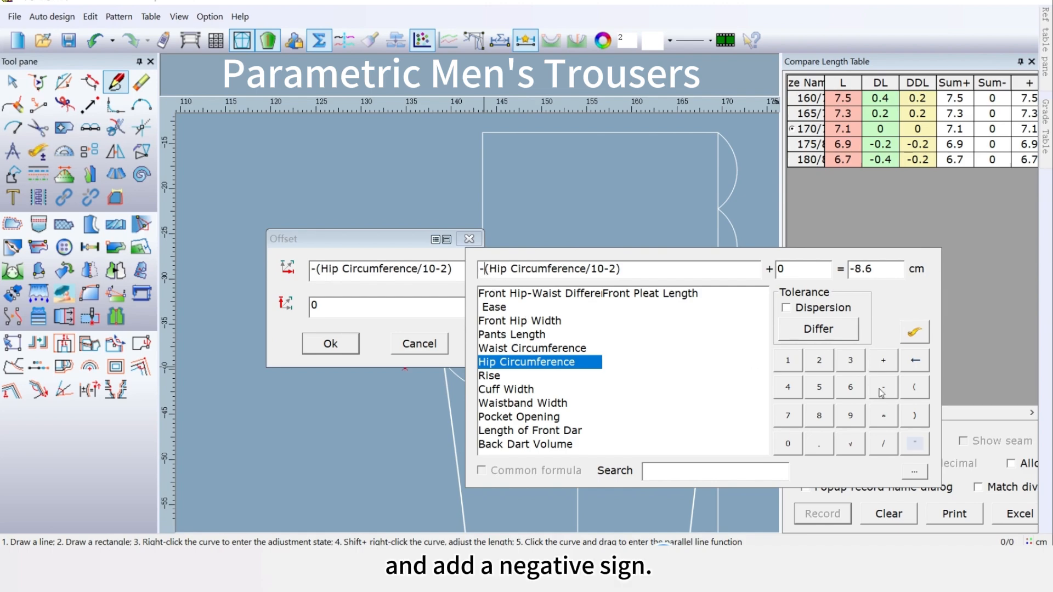
{"action": "left_click", "coordinate": [347, 350]}
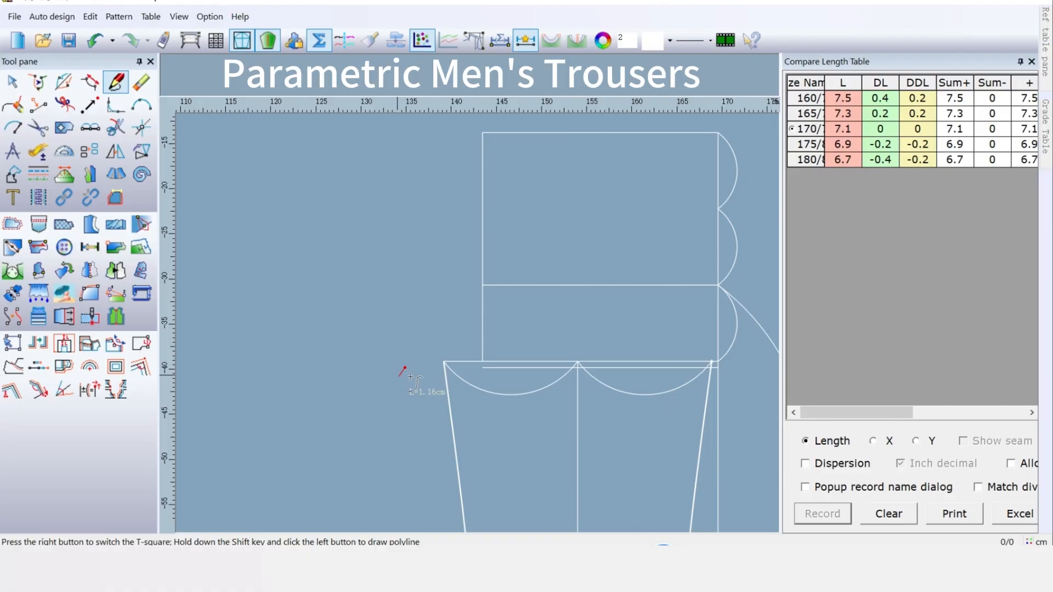
{"action": "left_click", "coordinate": [482, 367]}
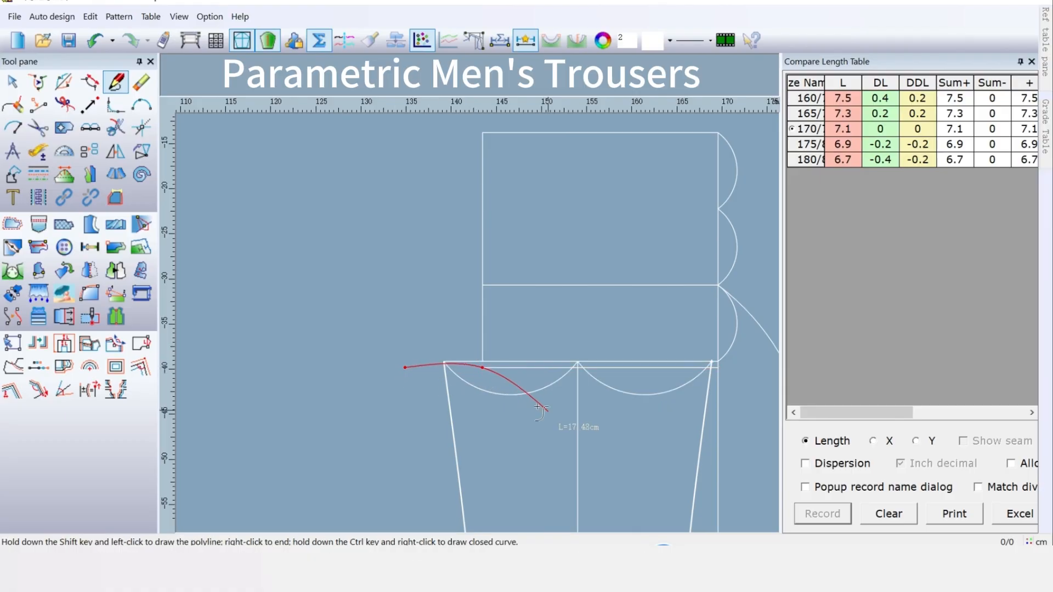
{"action": "right_click", "coordinate": [504, 386]}
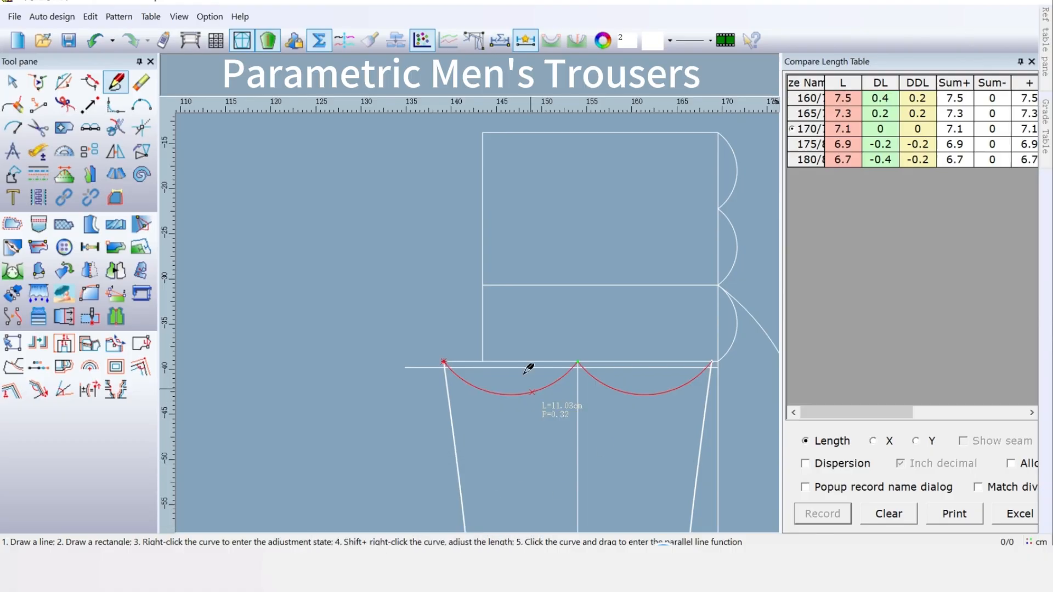
Extend the vertical auxiliary line at the hip rectangle's inner edge down to the lowered crotch line
{"action": "scroll", "coordinate": [483, 317], "scroll_direction": "up", "scroll_amount": 1}
{"action": "scroll", "coordinate": [482, 317], "scroll_direction": "up", "scroll_amount": 1}
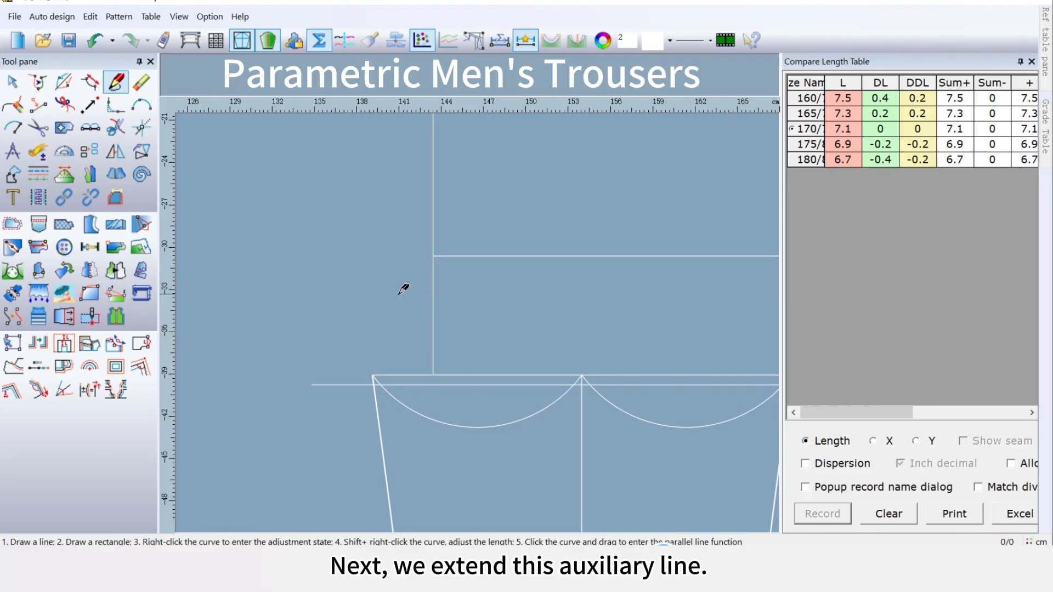
{"action": "left_click_drag", "start_coordinate": [399, 295], "coordinate": [480, 351]}
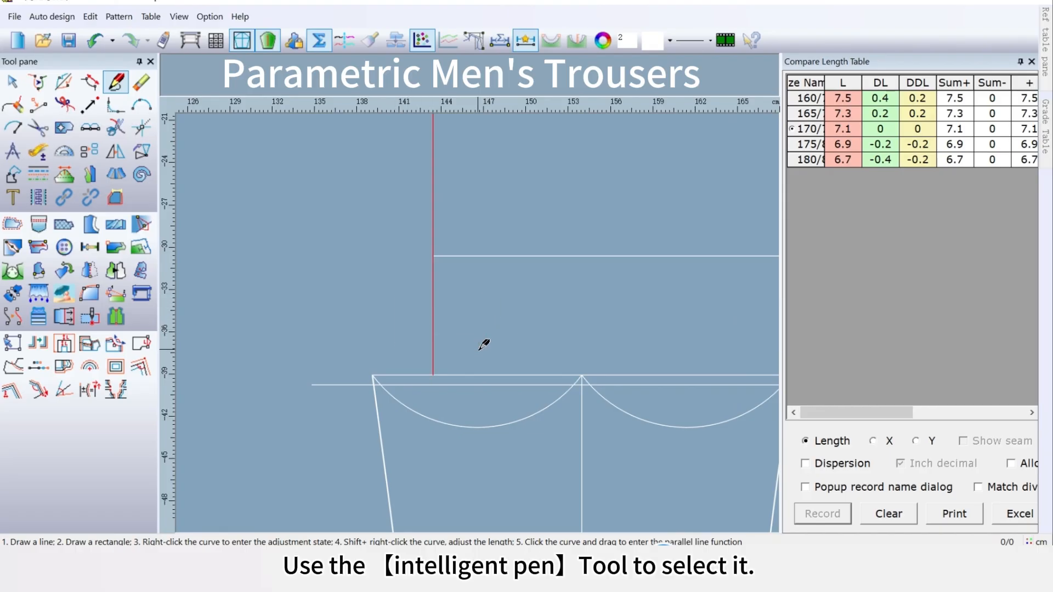
{"action": "left_click", "coordinate": [447, 383]}
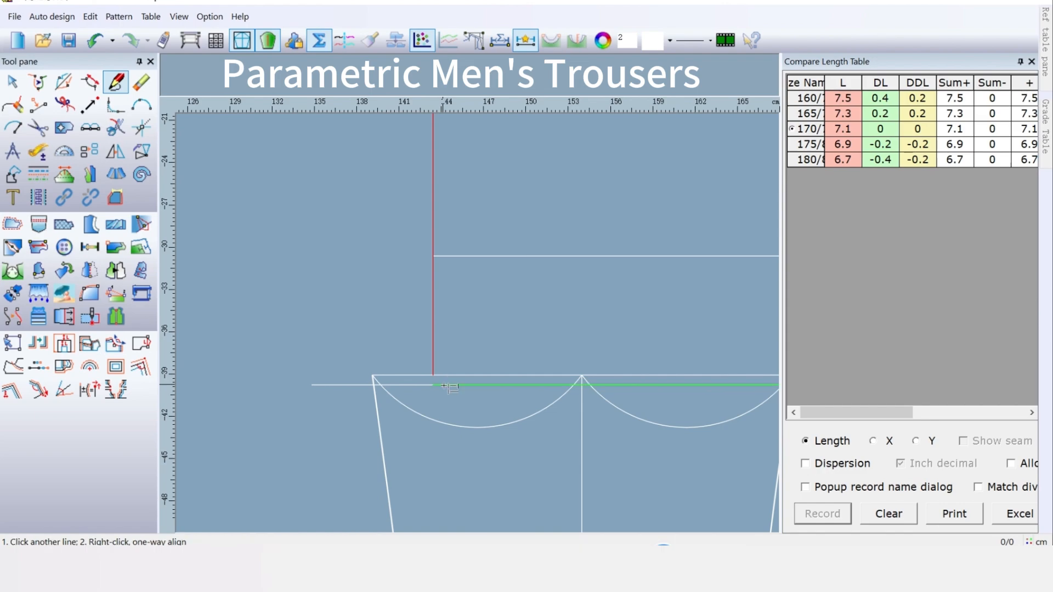
{"action": "right_click", "coordinate": [455, 339]}
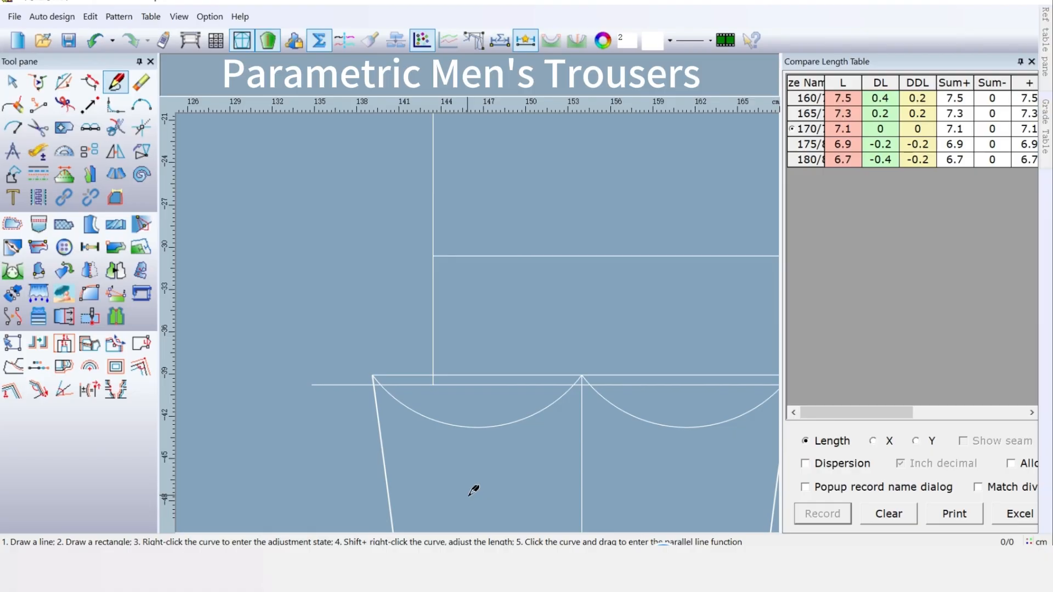
{"action": "scroll", "coordinate": [583, 337], "scroll_direction": "down", "scroll_amount": 2}
{"action": "left_click", "coordinate": [580, 342]}
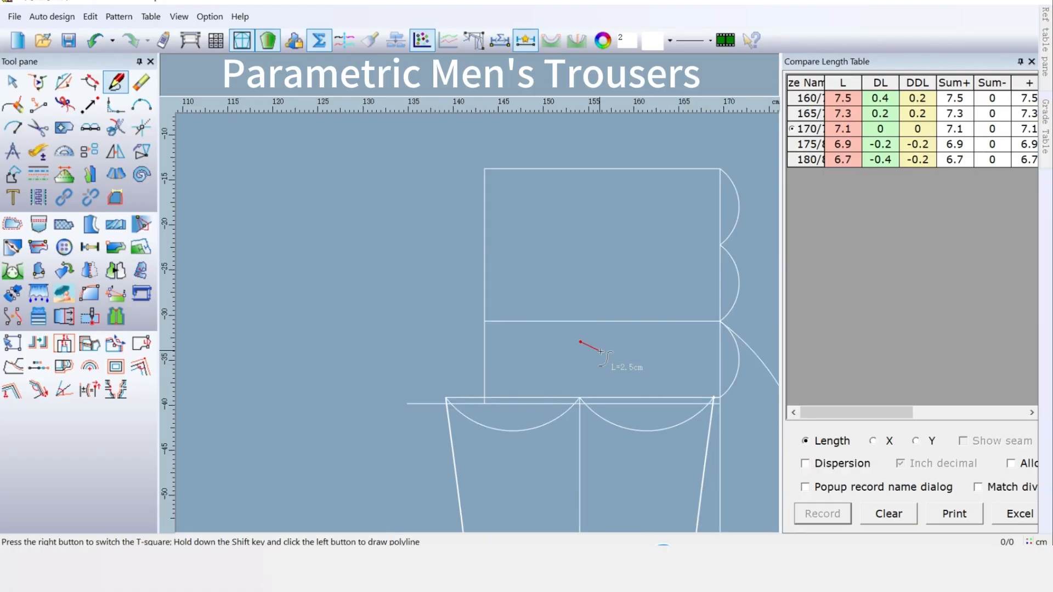
{"action": "key", "text": "Escape"}
{"action": "mouse_move", "coordinate": [550, 350]}
{"action": "middle_mouse_down"}
{"action": "mouse_move", "coordinate": [618, 364]}
{"action": "mouse_move", "coordinate": [554, 355]}
{"action": "middle_mouse_up"}
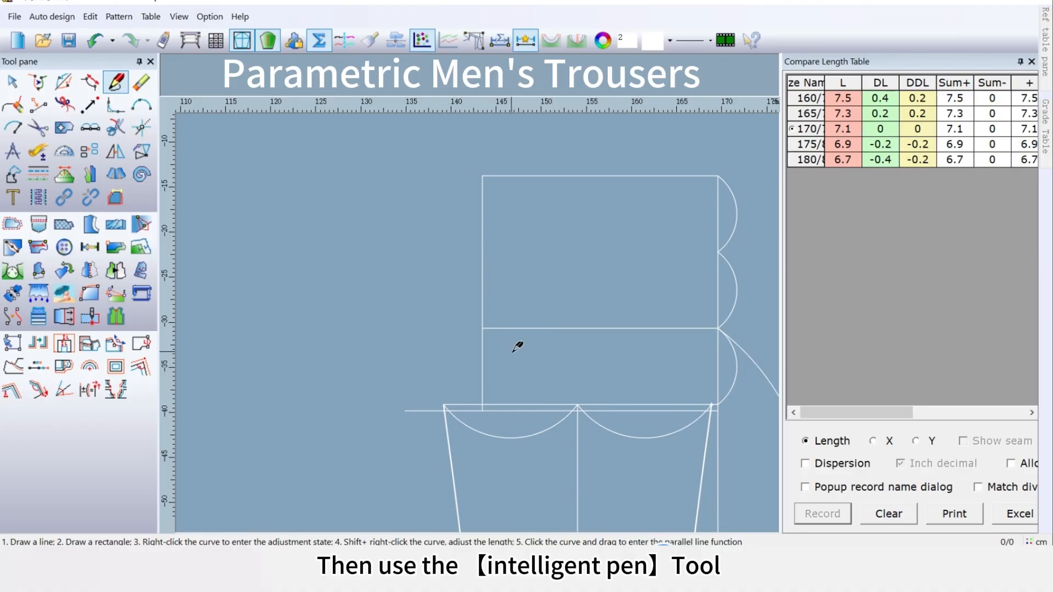
Start a line at the vertical auxiliary line's foot, with its end offset horizontally by Hip Circumference/20-1 from the hip rectangle's upper inner corner
{"action": "scroll", "coordinate": [482, 319], "scroll_direction": "up", "scroll_amount": 2}
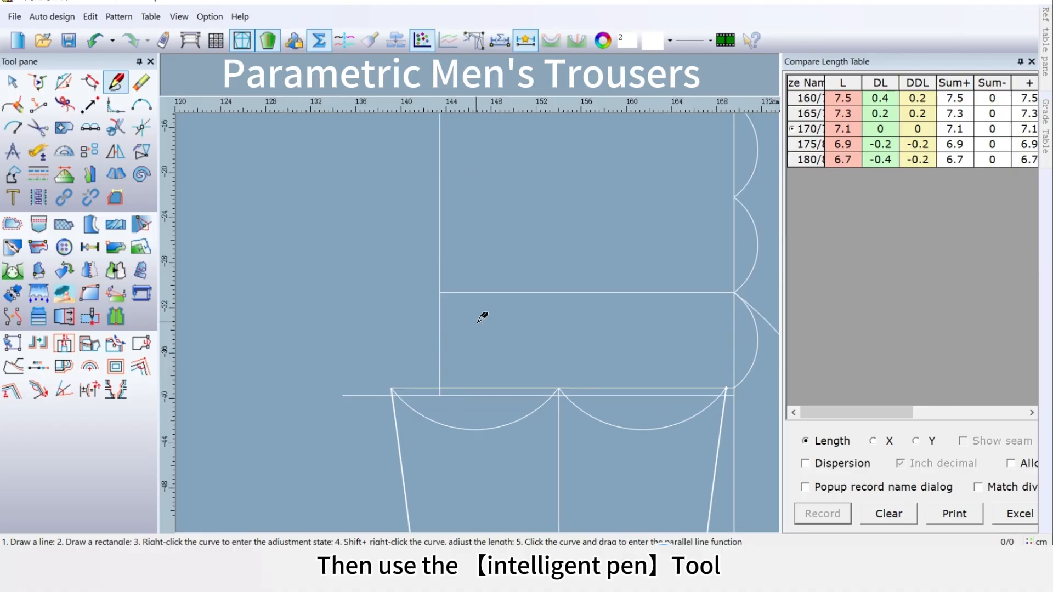
{"action": "left_click", "coordinate": [430, 412]}
{"action": "scroll", "coordinate": [477, 325], "scroll_direction": "down", "scroll_amount": 2}
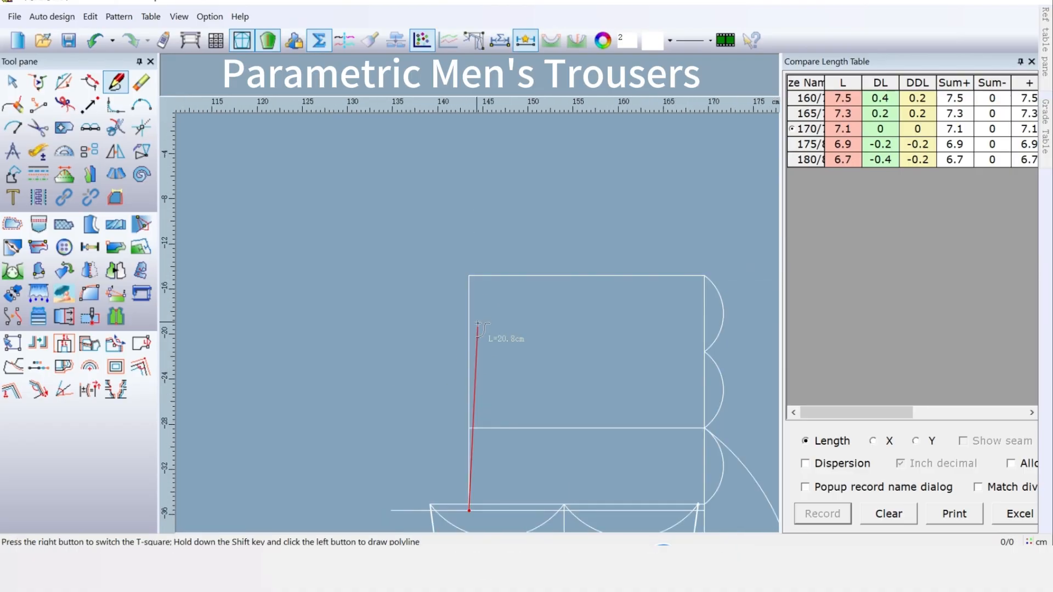
{"action": "scroll", "coordinate": [477, 324], "scroll_direction": "up", "scroll_amount": 2}
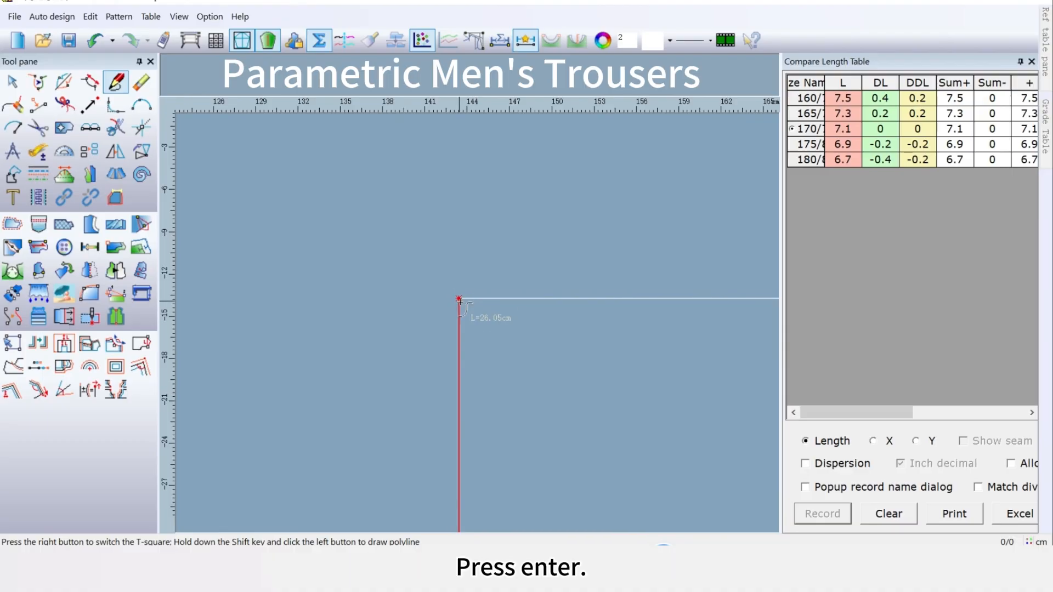
{"action": "key", "text": "Return"}
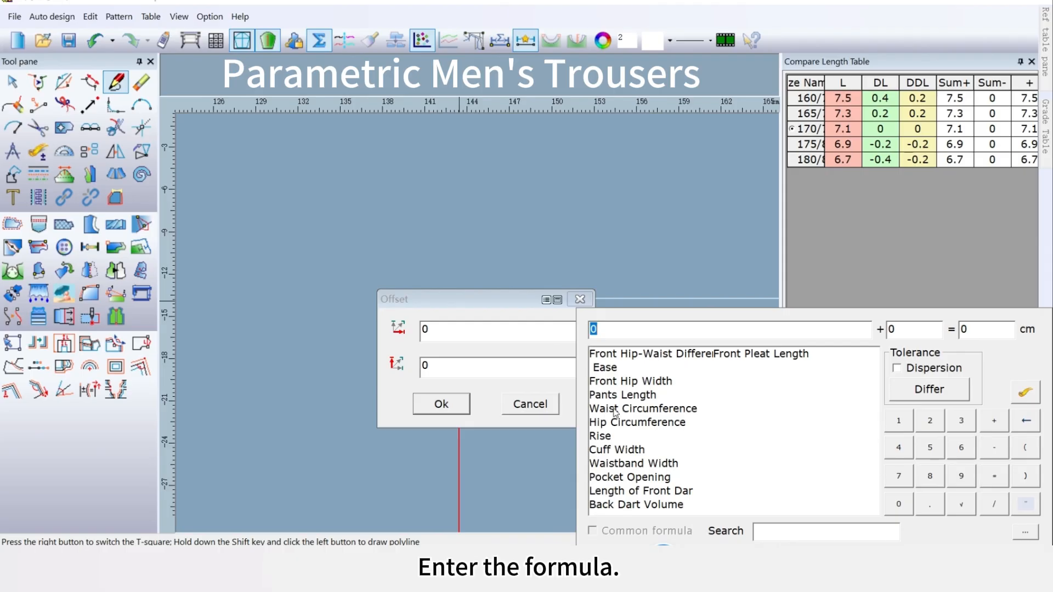
{"action": "double_click", "coordinate": [620, 423]}
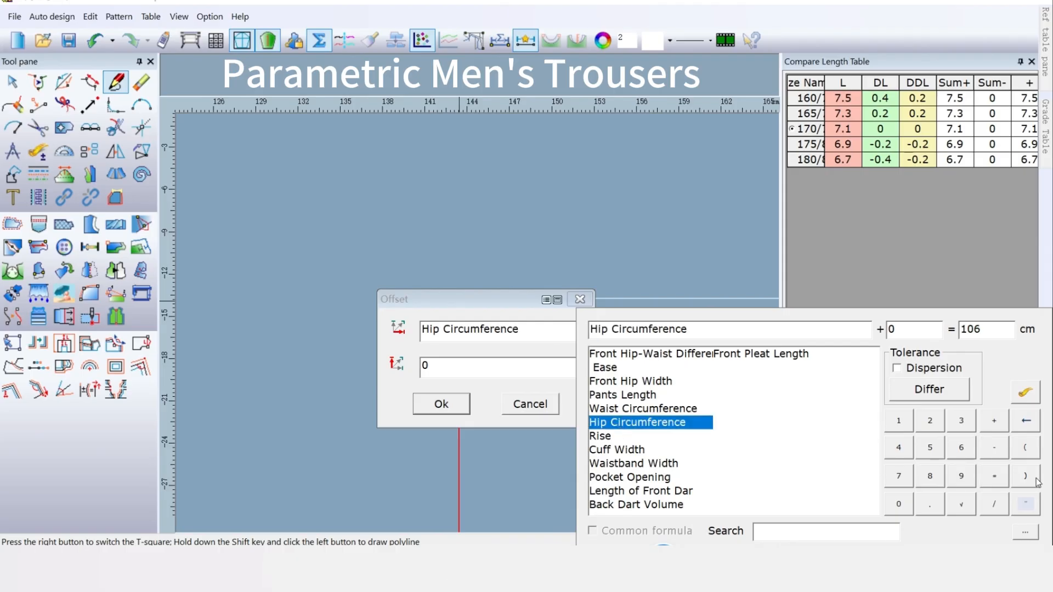
{"action": "left_click", "coordinate": [993, 504]}
{"action": "left_click", "coordinate": [941, 424]}
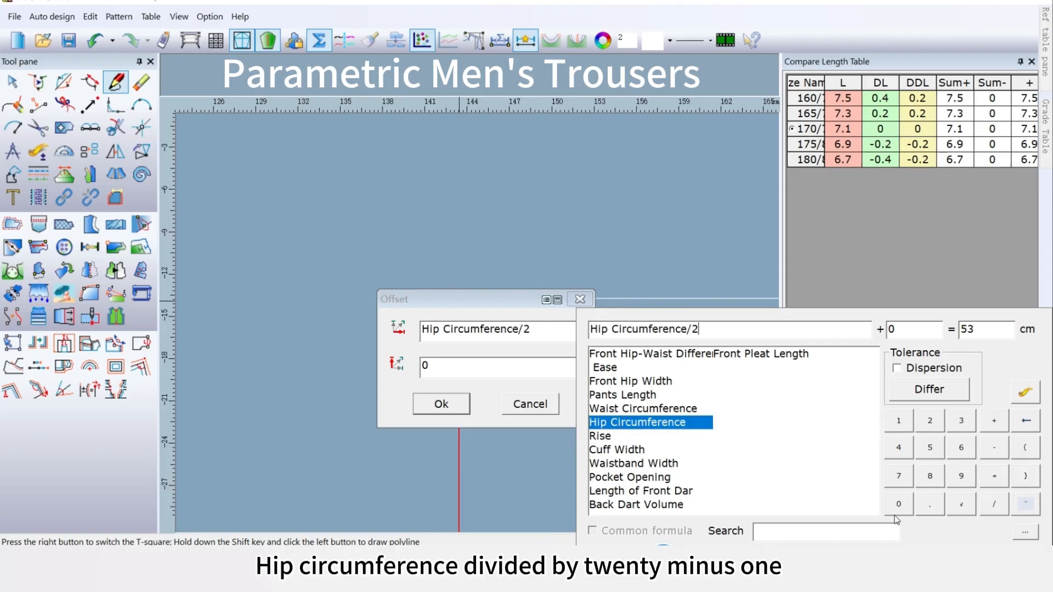
{"action": "left_click", "coordinate": [897, 505]}
{"action": "left_click", "coordinate": [999, 450]}
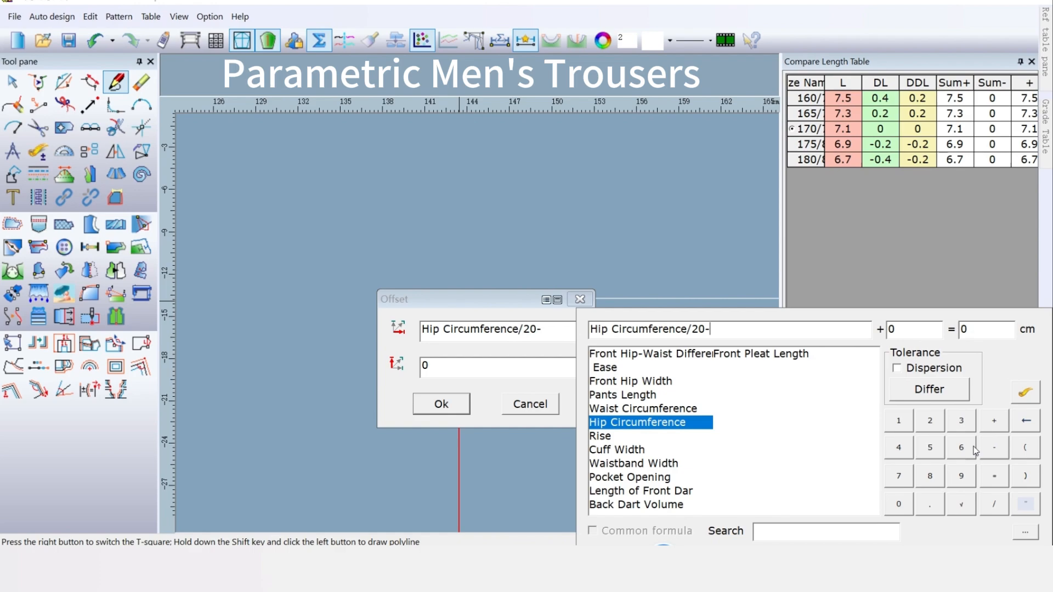
{"action": "left_click", "coordinate": [902, 425]}
Copy the formula Hip Circumference/20-1 into the vertical offset and finish the slanted line
{"action": "left_click_drag", "start_coordinate": [738, 324], "coordinate": [588, 329]}
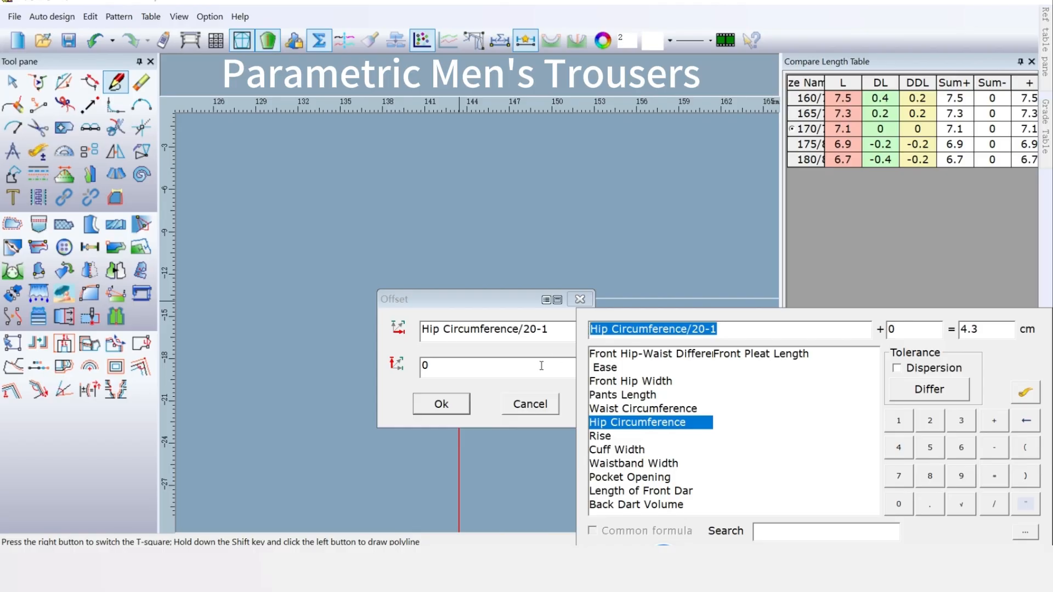
{"action": "left_click", "coordinate": [459, 371]}
{"action": "key", "text": "ctrl+c"}
{"action": "left_click", "coordinate": [448, 334]}
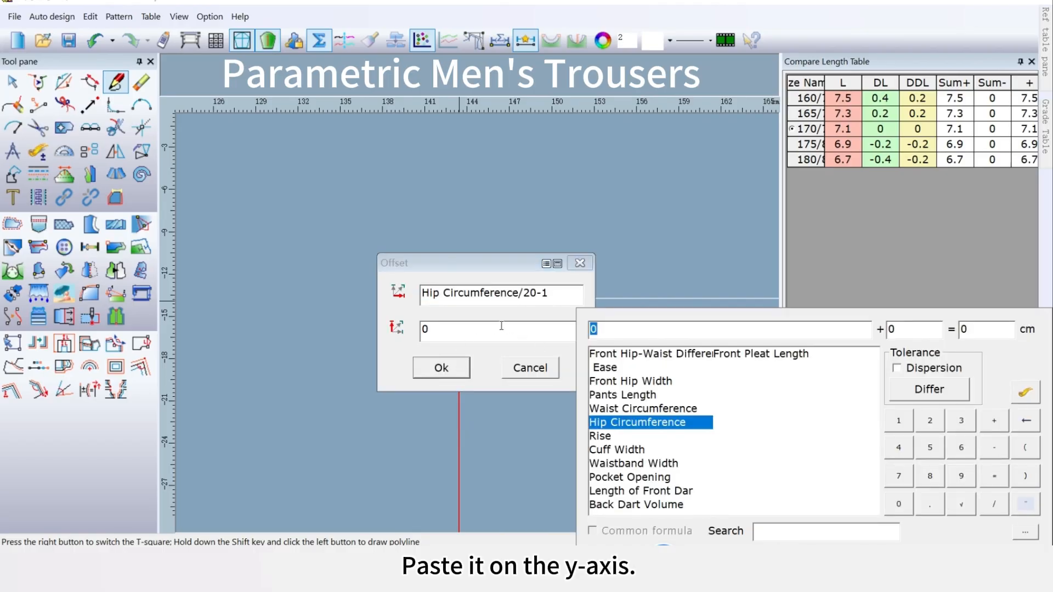
{"action": "key", "text": "ctrl+v"}
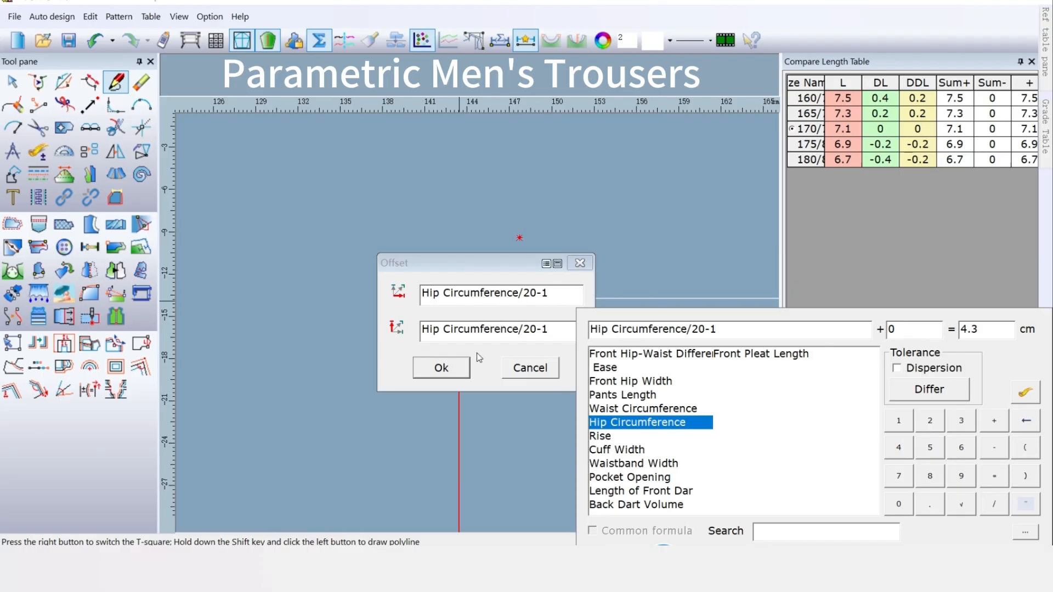
{"action": "left_click", "coordinate": [452, 376]}
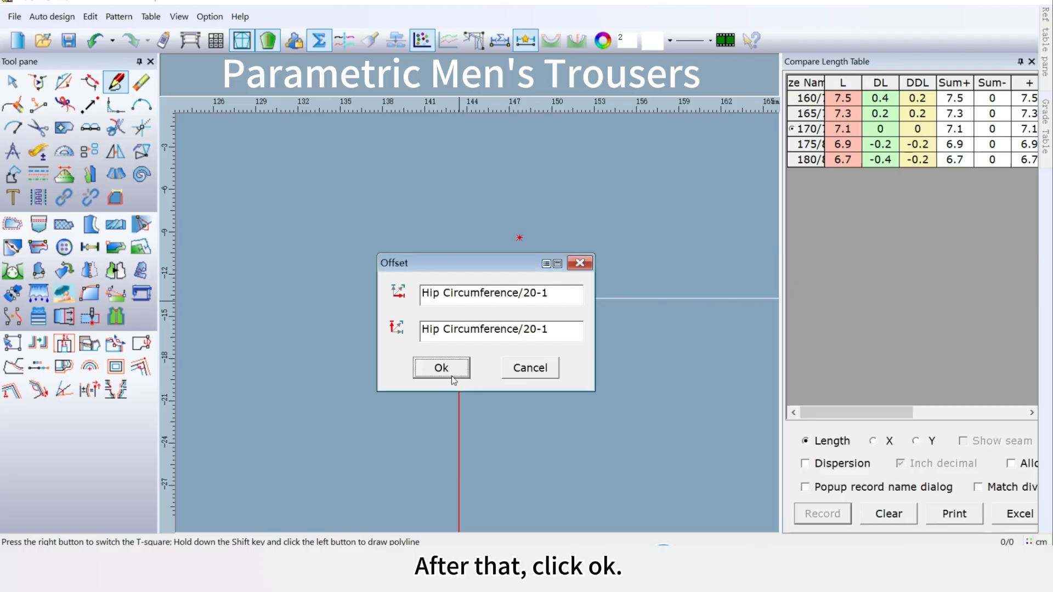
{"action": "right_click", "coordinate": [534, 169]}
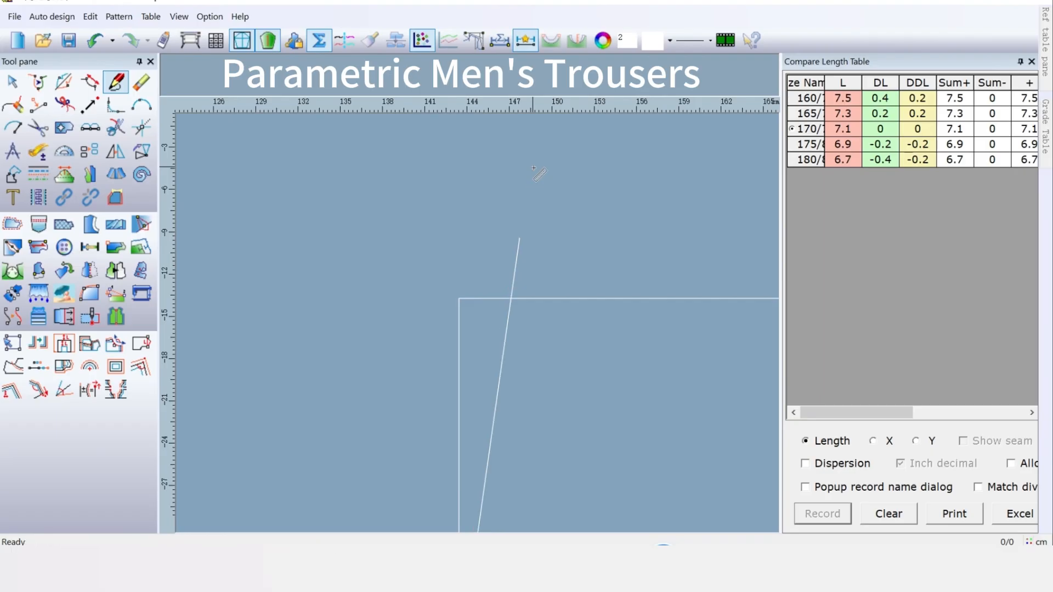
{"action": "mouse_move", "coordinate": [677, 409]}
{"action": "middle_mouse_down"}
{"action": "mouse_move", "coordinate": [415, 382]}
{"action": "mouse_move", "coordinate": [443, 382]}
{"action": "middle_mouse_up"}
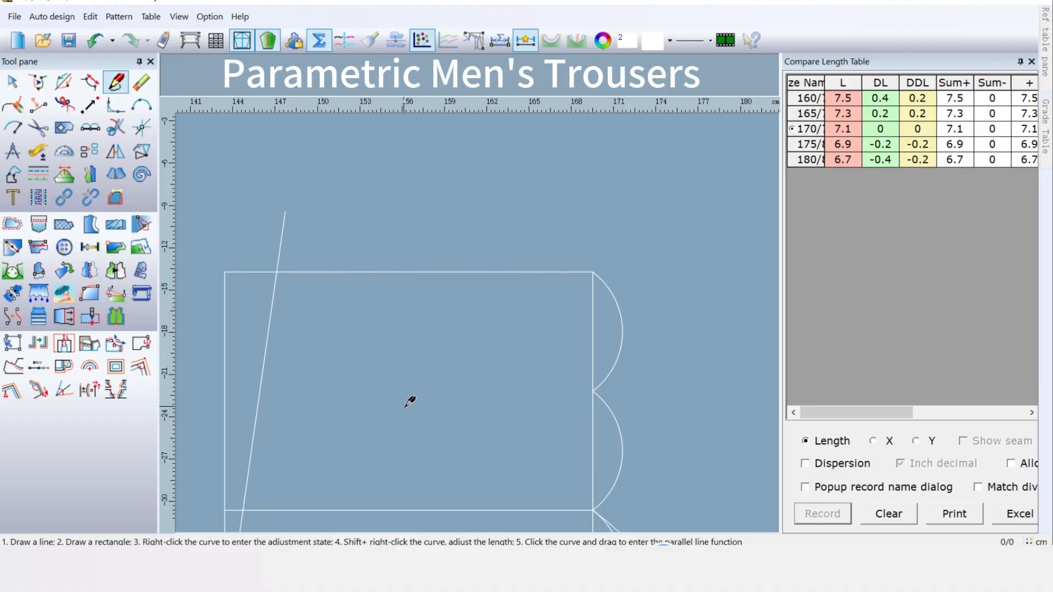
Place a 90° line from the slanted line's upper end toward the outer side with the Angle line tool
{"action": "left_click", "coordinate": [141, 128]}
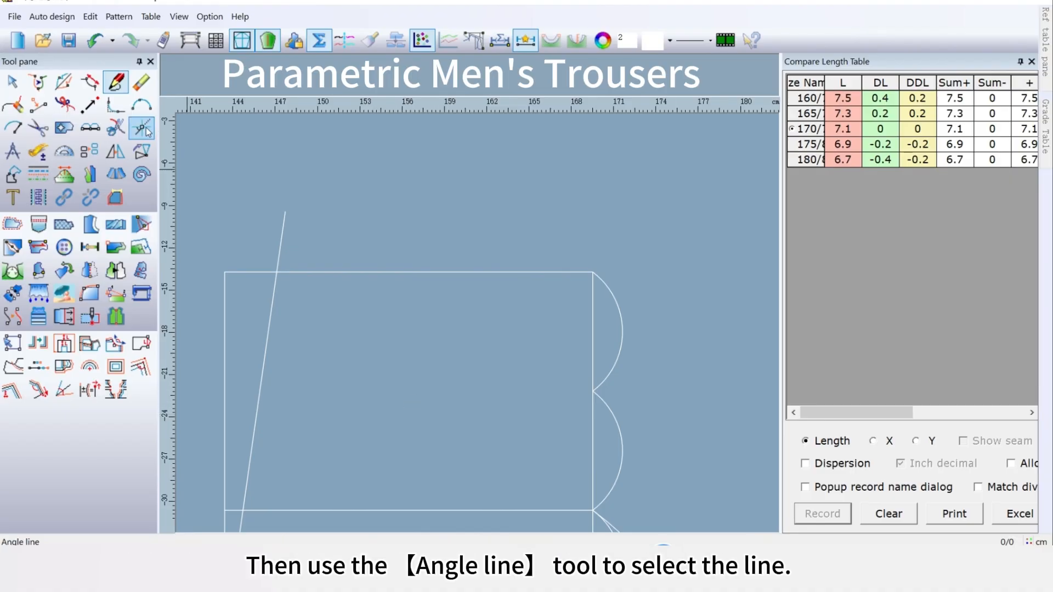
{"action": "left_click", "coordinate": [284, 219]}
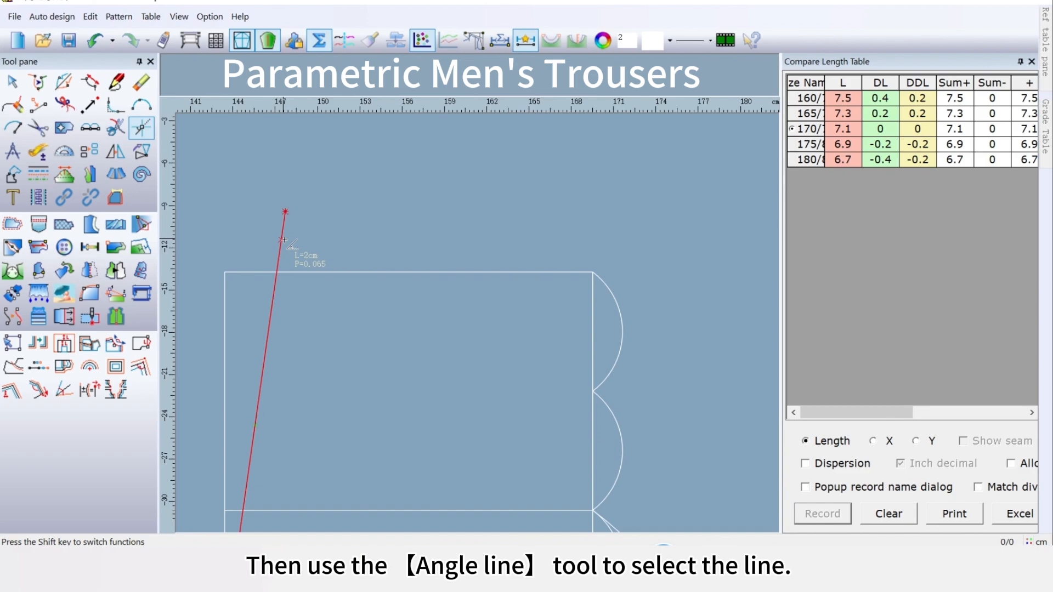
{"action": "left_click", "coordinate": [286, 212]}
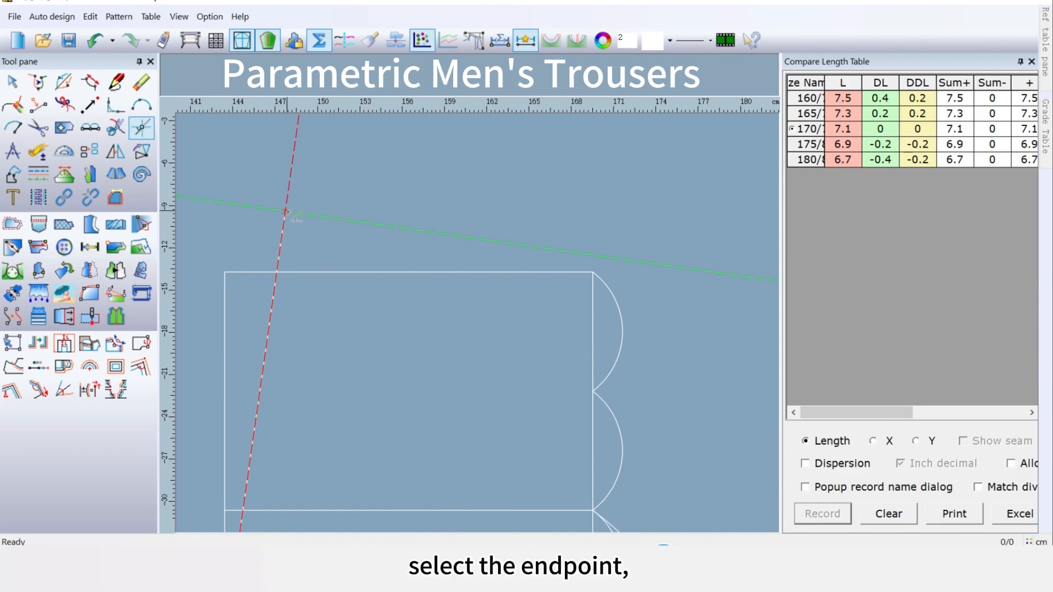
{"action": "left_click", "coordinate": [286, 211]}
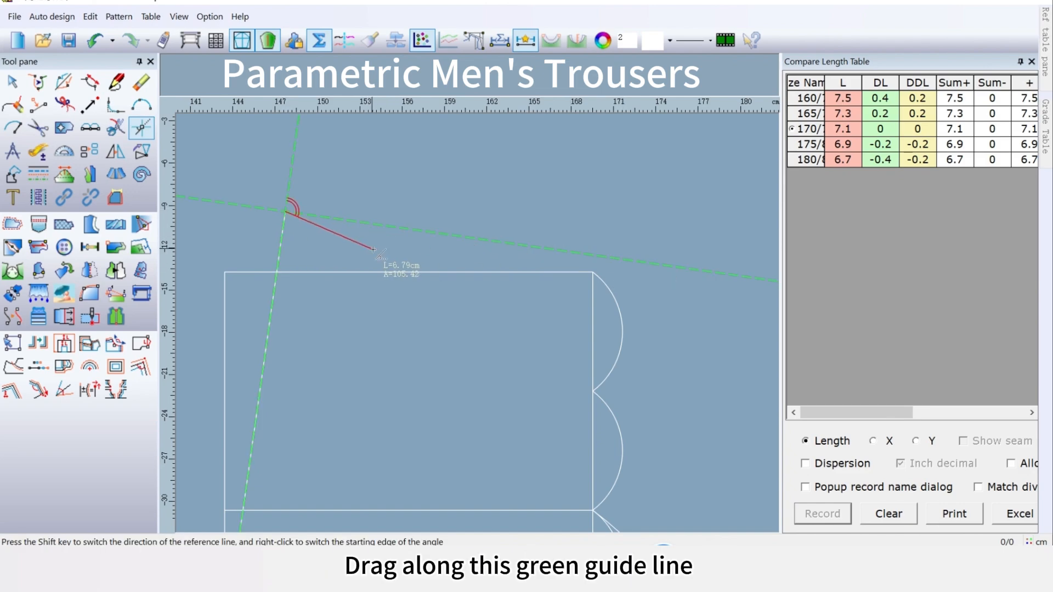
{"action": "left_click", "coordinate": [636, 259]}
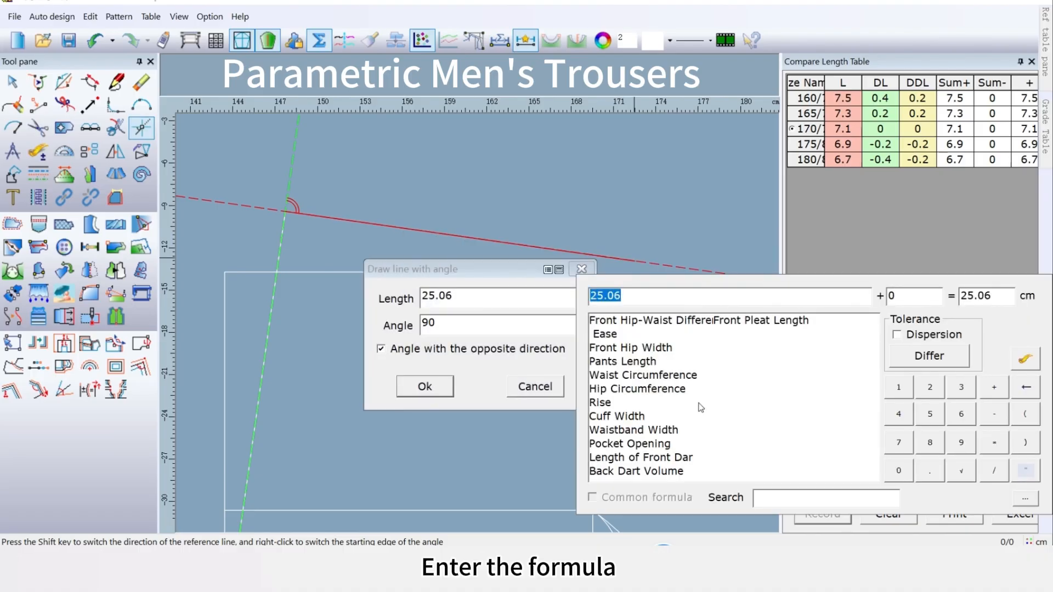
Set the perpendicular line's length to Waist Circumference/4+1+Back Dart Volume
{"action": "left_click", "coordinate": [611, 380]}
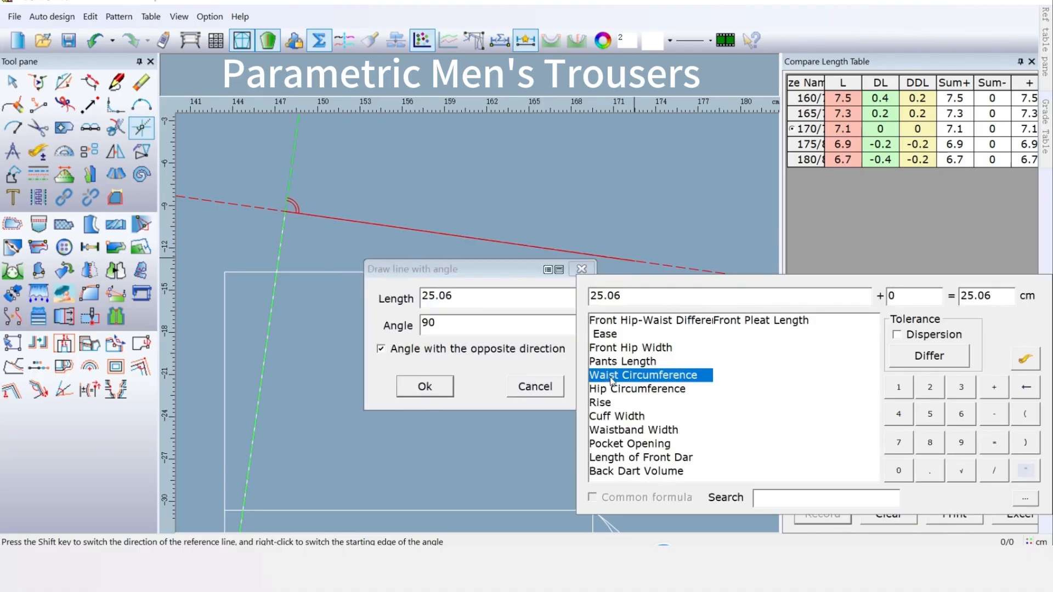
{"action": "left_click", "coordinate": [612, 380]}
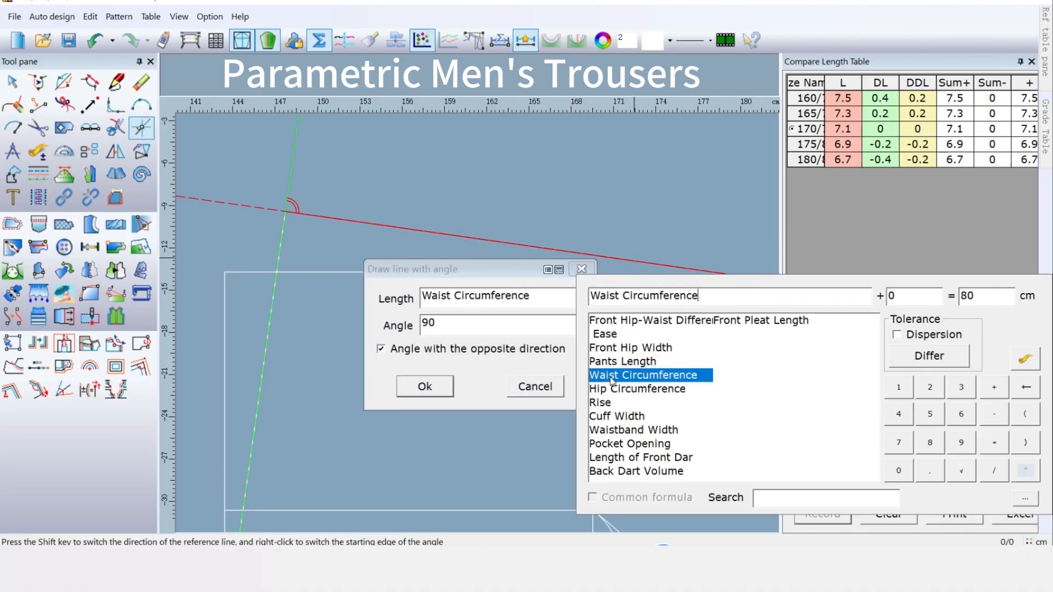
{"action": "left_click", "coordinate": [992, 473]}
{"action": "left_click", "coordinate": [902, 416]}
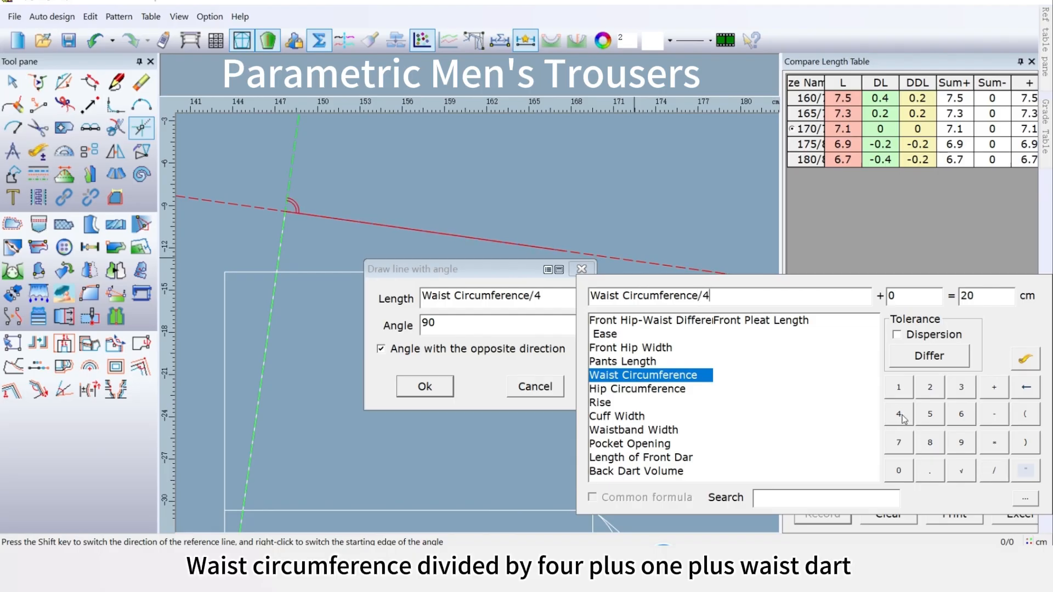
{"action": "left_click", "coordinate": [992, 394]}
{"action": "left_click", "coordinate": [910, 389]}
{"action": "left_click", "coordinate": [995, 390]}
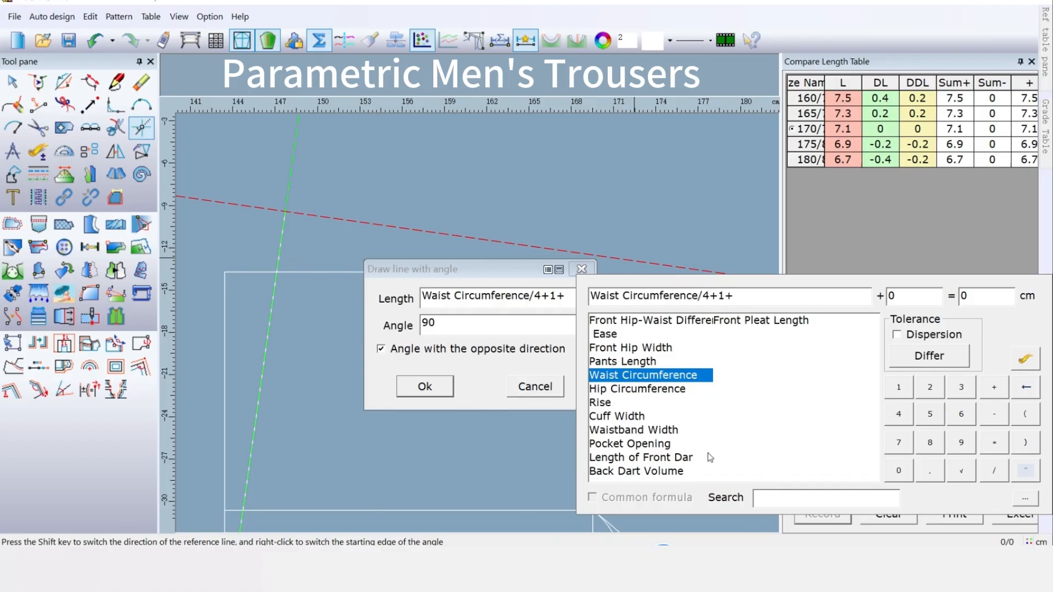
{"action": "double_click", "coordinate": [670, 471]}
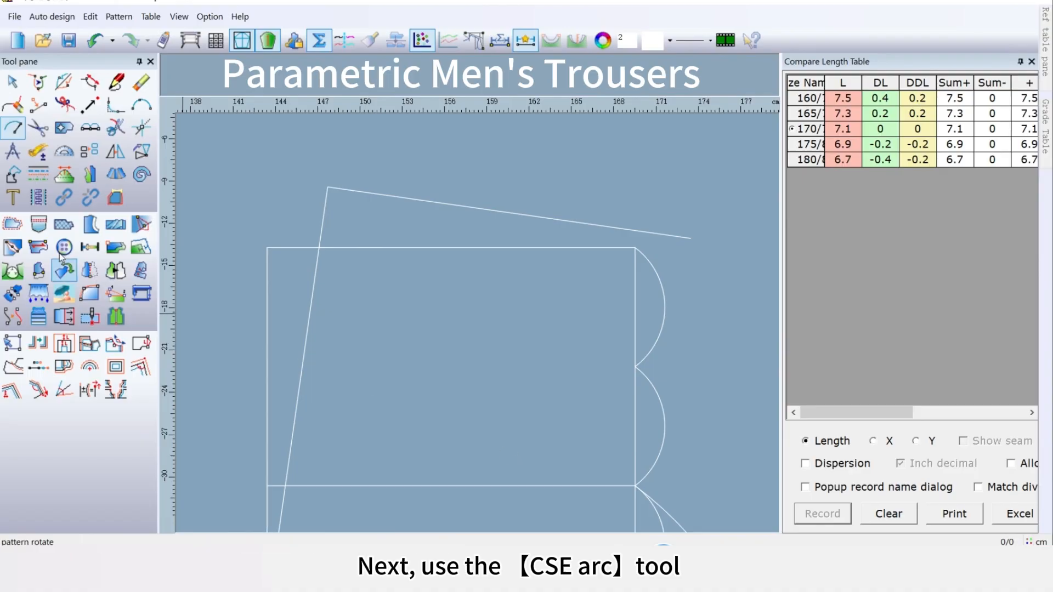
Draw a circle with the CSE arc tool, centred where the slanted line crosses the hip line and passing through the perpendicular waist line's outer end
{"action": "left_click", "coordinate": [13, 133]}
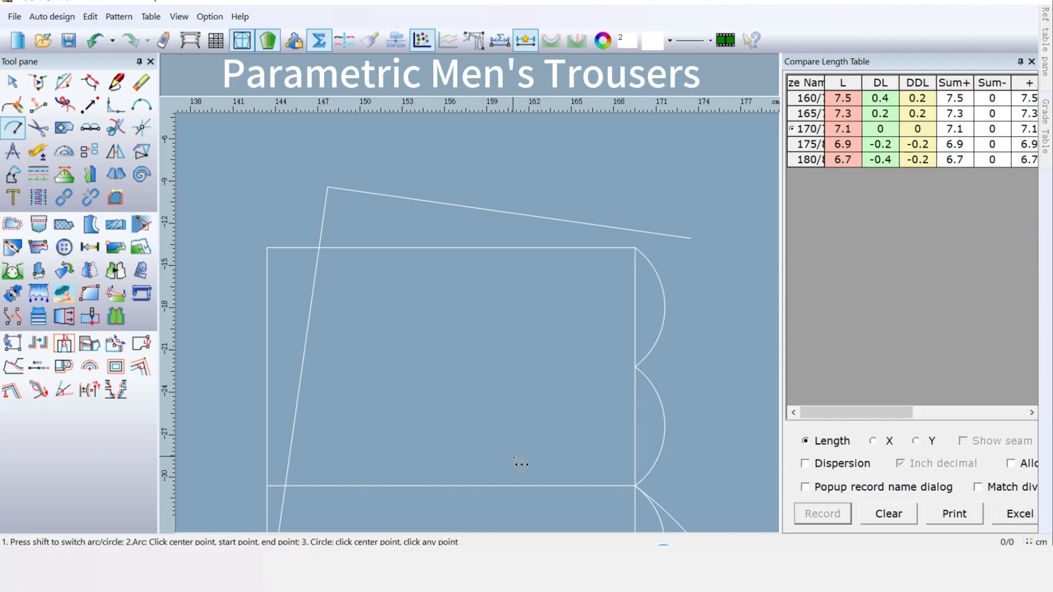
{"action": "left_click", "coordinate": [285, 486]}
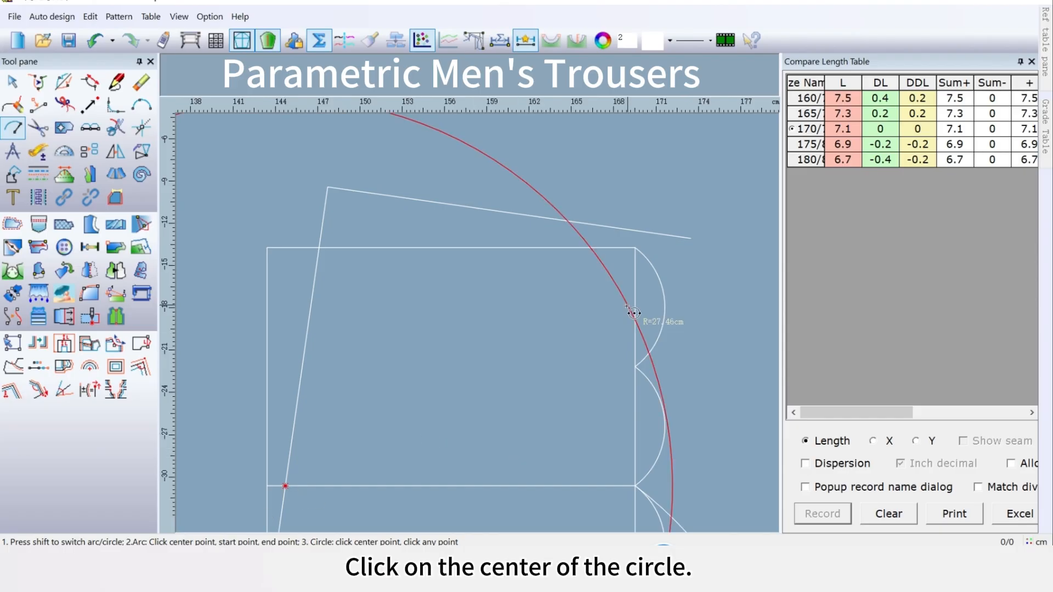
{"action": "left_click", "coordinate": [696, 242]}
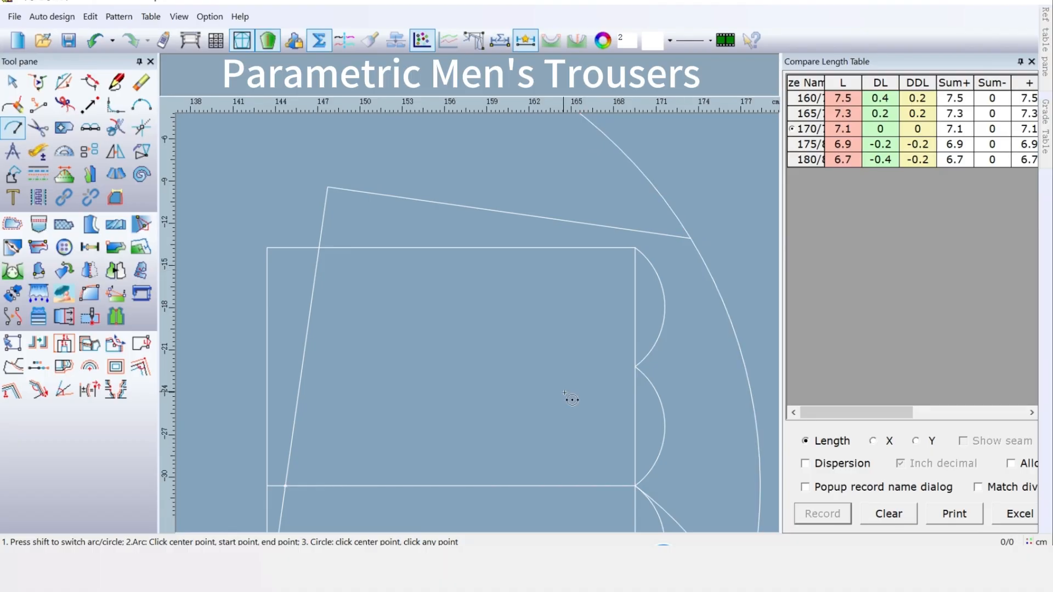
{"action": "scroll", "coordinate": [484, 330], "scroll_direction": "down", "scroll_amount": 1}
{"action": "scroll", "coordinate": [451, 325], "scroll_direction": "down", "scroll_amount": 3}
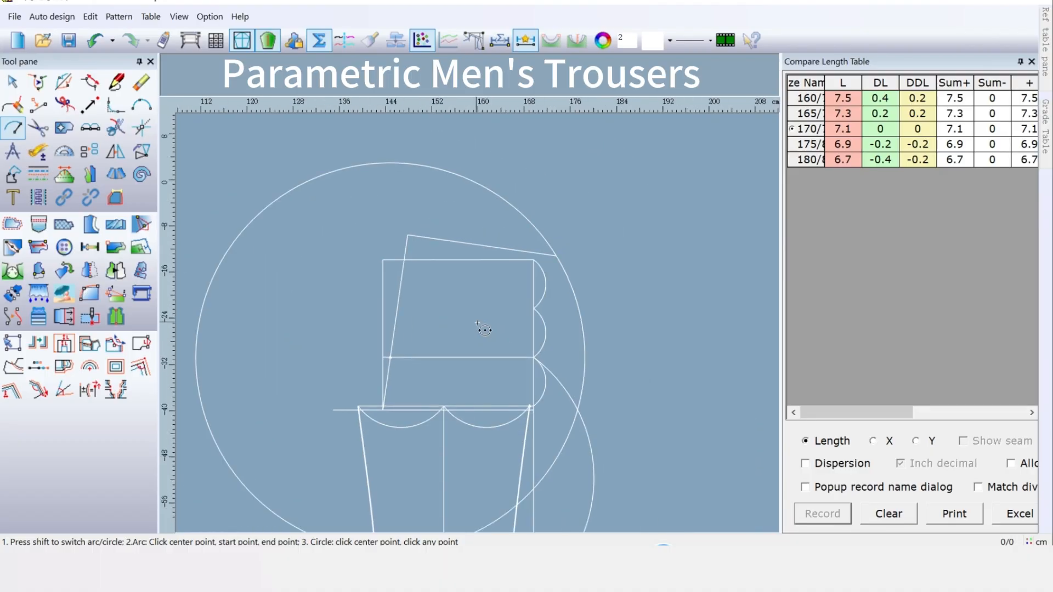
{"action": "right_click", "coordinate": [490, 325]}
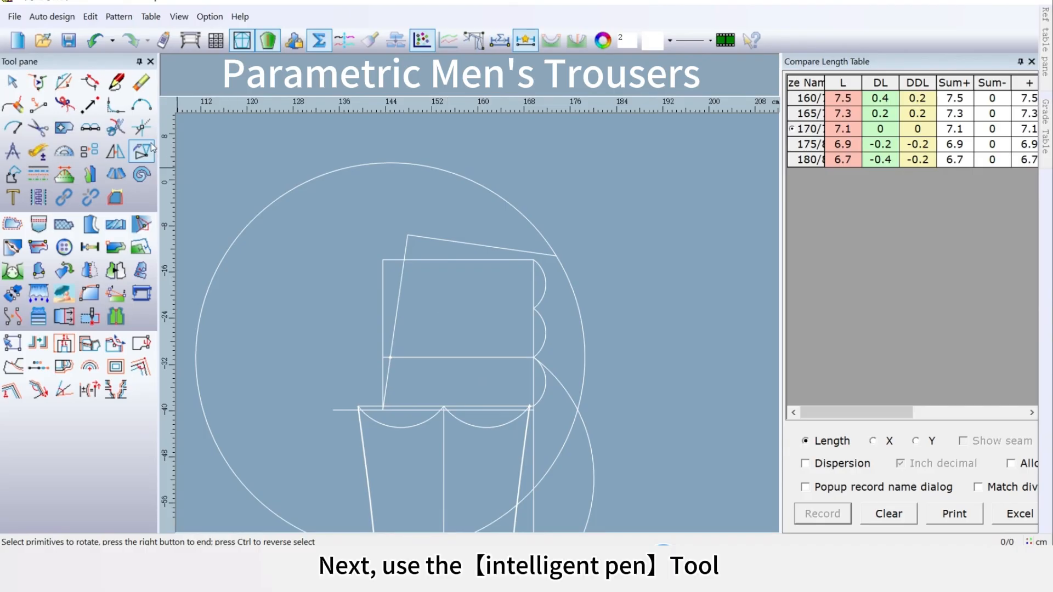
Extend the hip rectangle's top line outward to the circle with the Intelligent pen
{"action": "left_click", "coordinate": [115, 87]}
{"action": "left_click", "coordinate": [116, 87]}
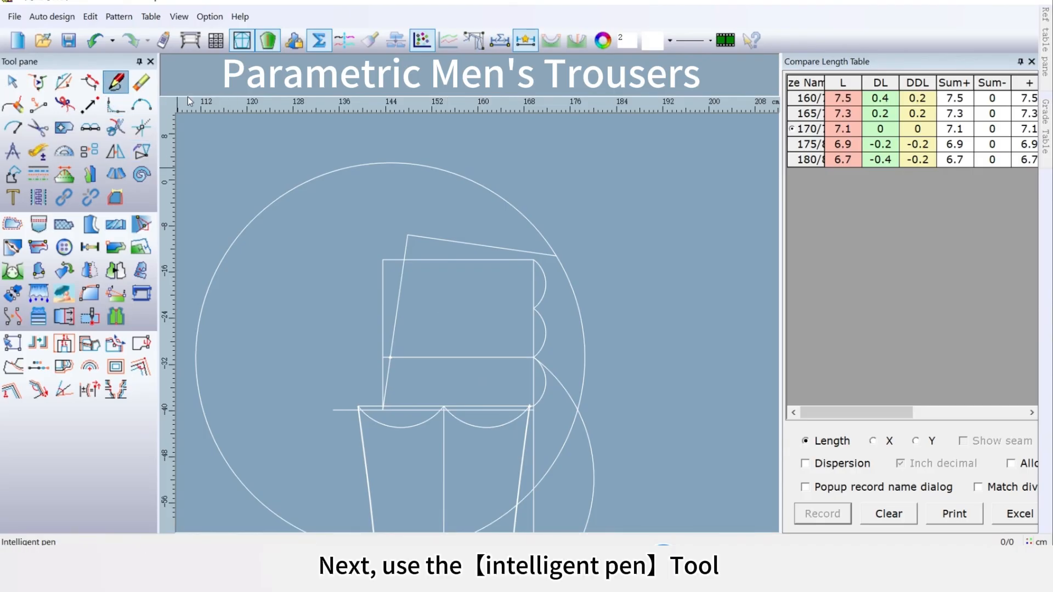
{"action": "scroll", "coordinate": [513, 291], "scroll_direction": "up", "scroll_amount": 2}
{"action": "left_click_drag", "start_coordinate": [477, 324], "coordinate": [427, 263]}
{"action": "left_click", "coordinate": [586, 286]}
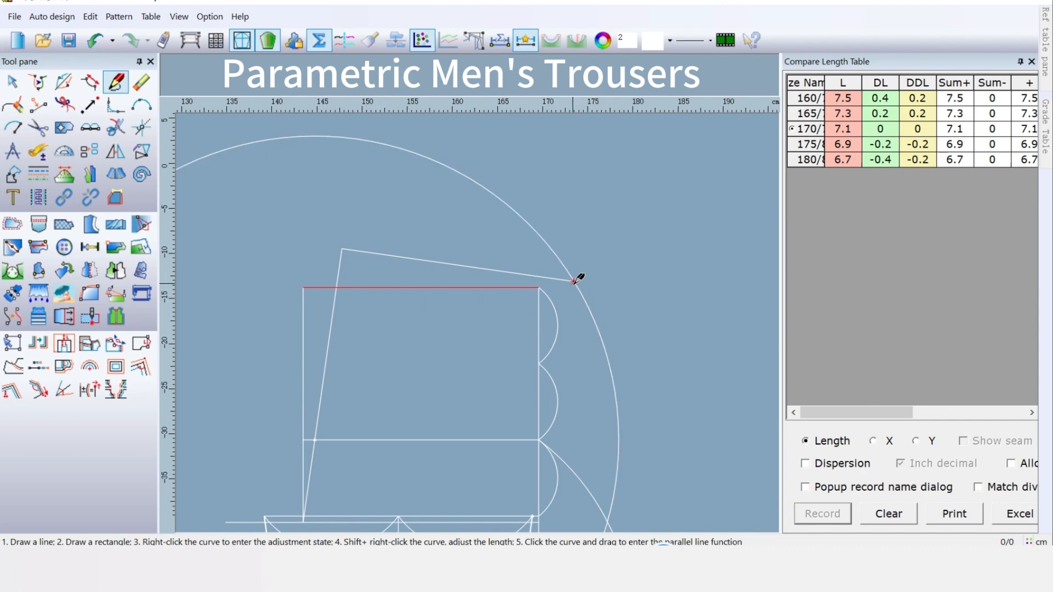
{"action": "left_click", "coordinate": [578, 287]}
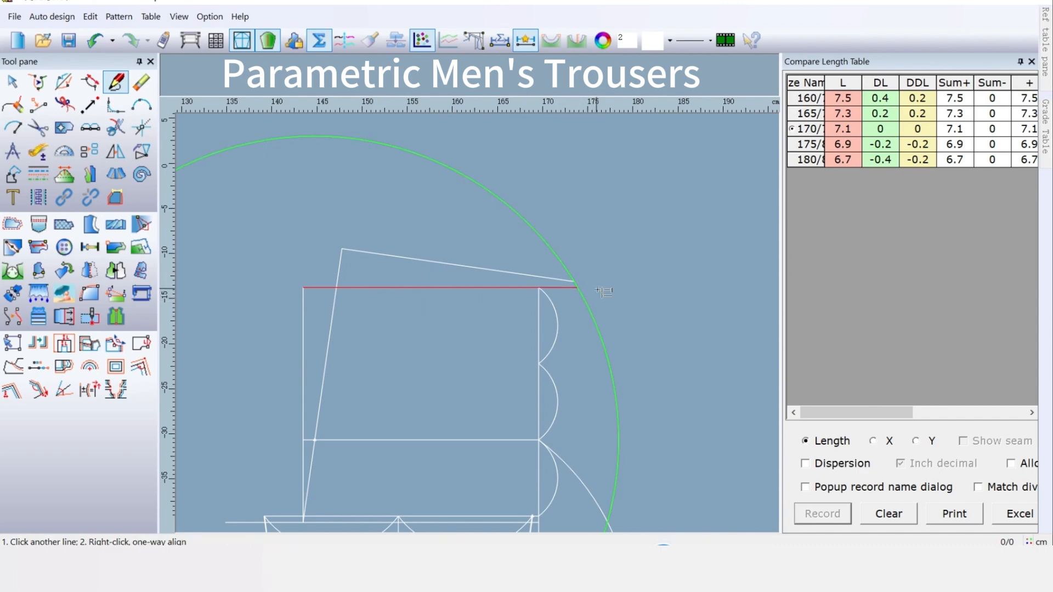
{"action": "right_click", "coordinate": [580, 308]}
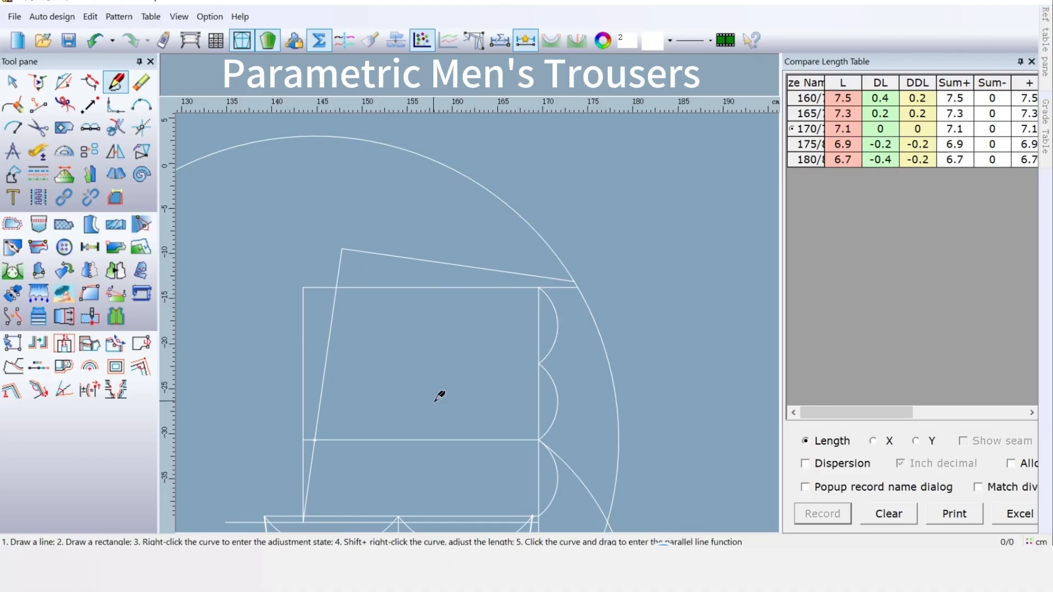
Rotate a copy of the slanted line and waist line about the hip-line crossing, moving the waist's outer end to where the extended top line meets the circle
{"action": "left_click", "coordinate": [140, 157]}
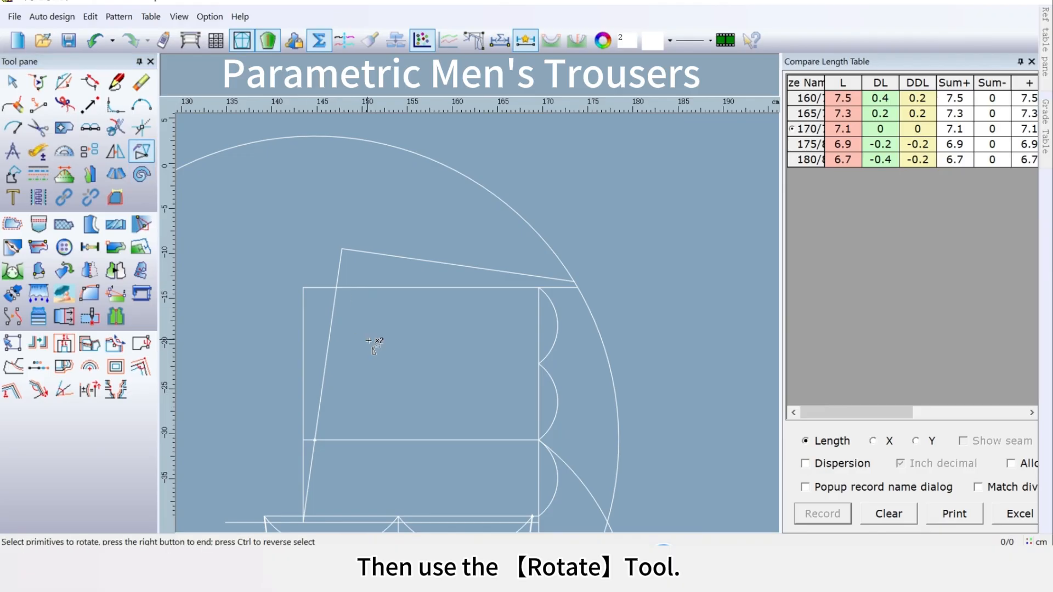
{"action": "left_click", "coordinate": [332, 332]}
{"action": "left_click", "coordinate": [407, 258]}
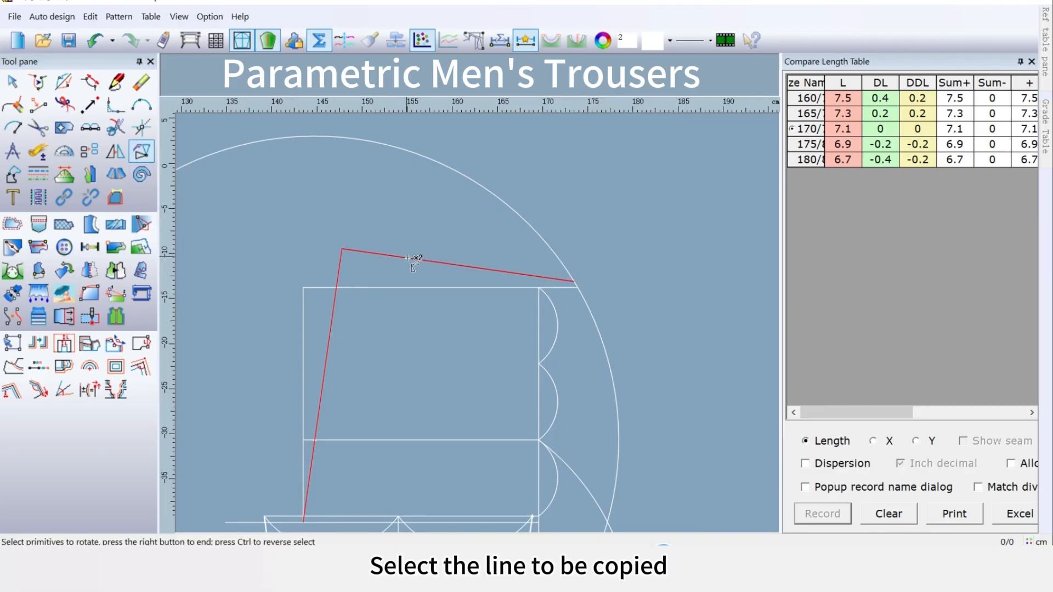
{"action": "right_click", "coordinate": [445, 324]}
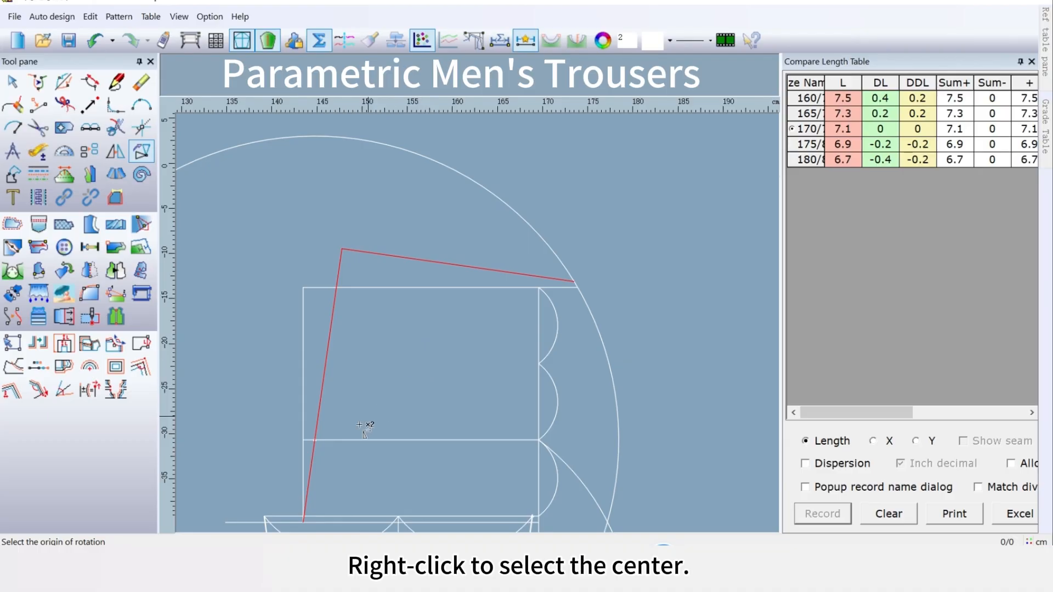
{"action": "right_click", "coordinate": [315, 440]}
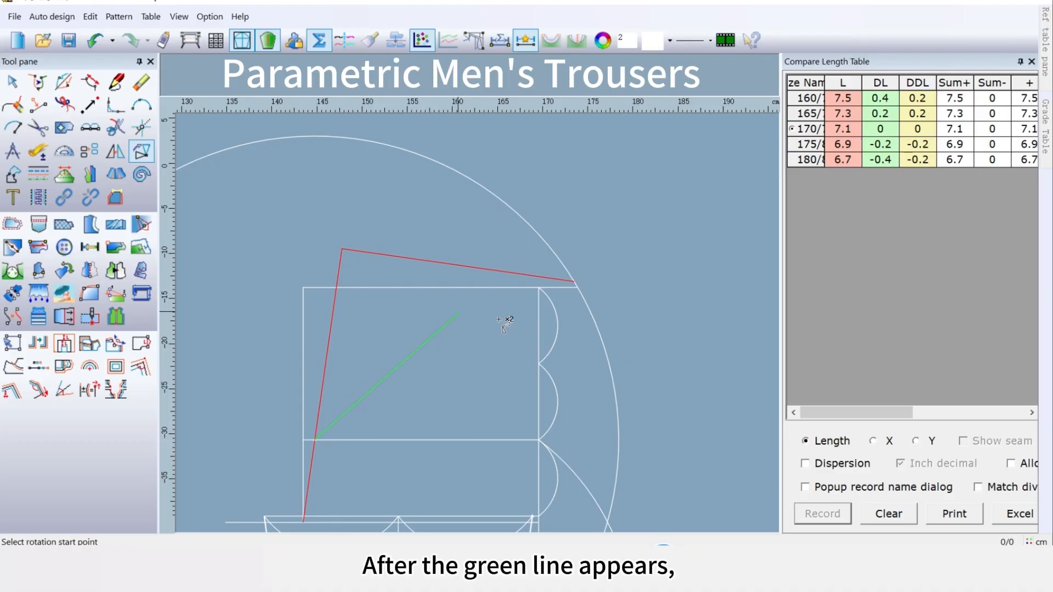
{"action": "left_click", "coordinate": [573, 282]}
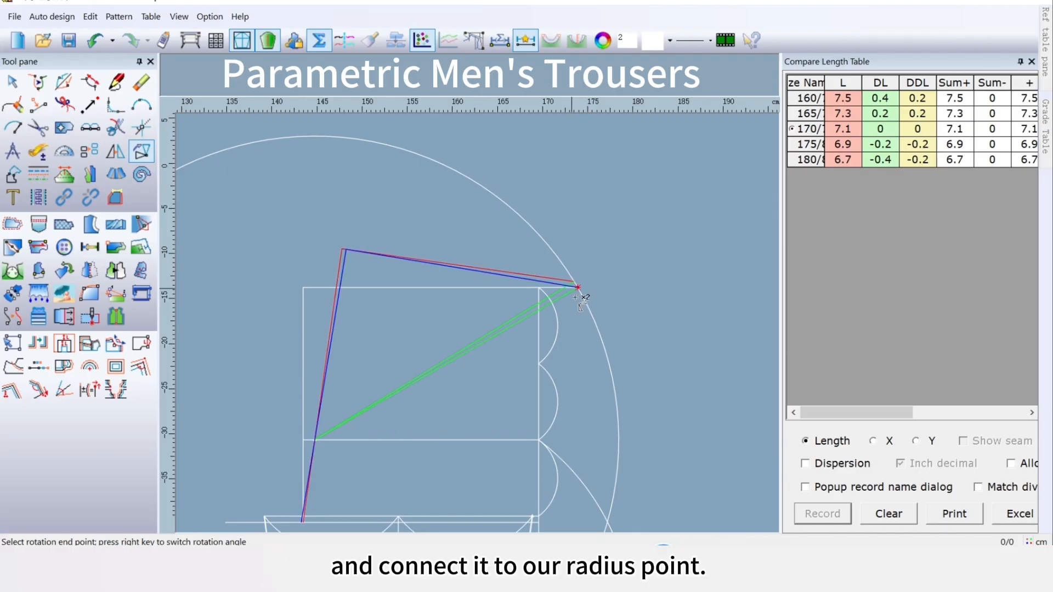
{"action": "scroll", "coordinate": [580, 306], "scroll_direction": "up", "scroll_amount": 3}
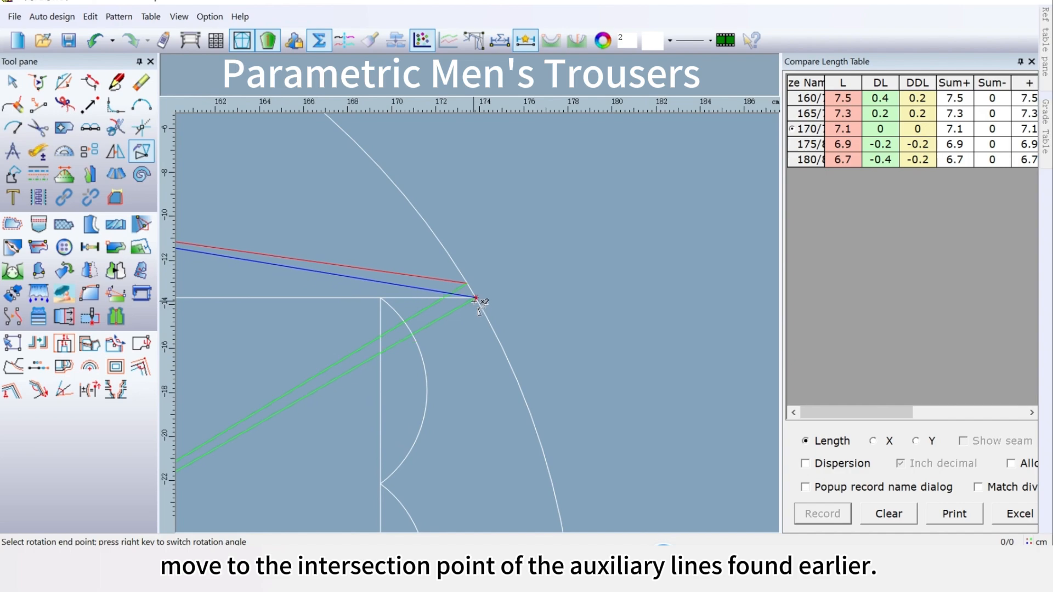
{"action": "left_click", "coordinate": [474, 298]}
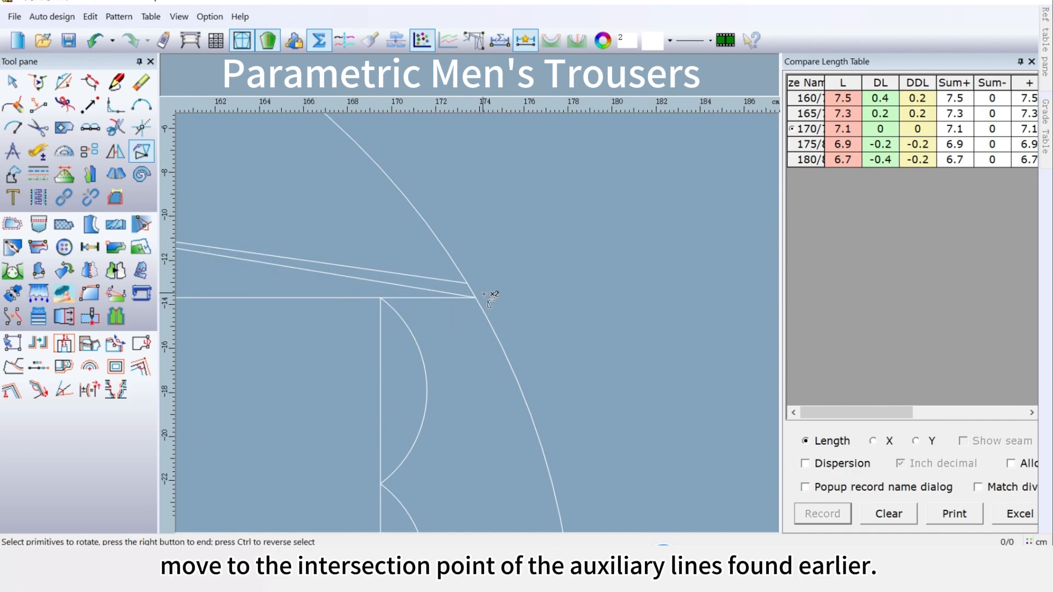
{"action": "scroll", "coordinate": [483, 324], "scroll_direction": "down", "scroll_amount": 2}
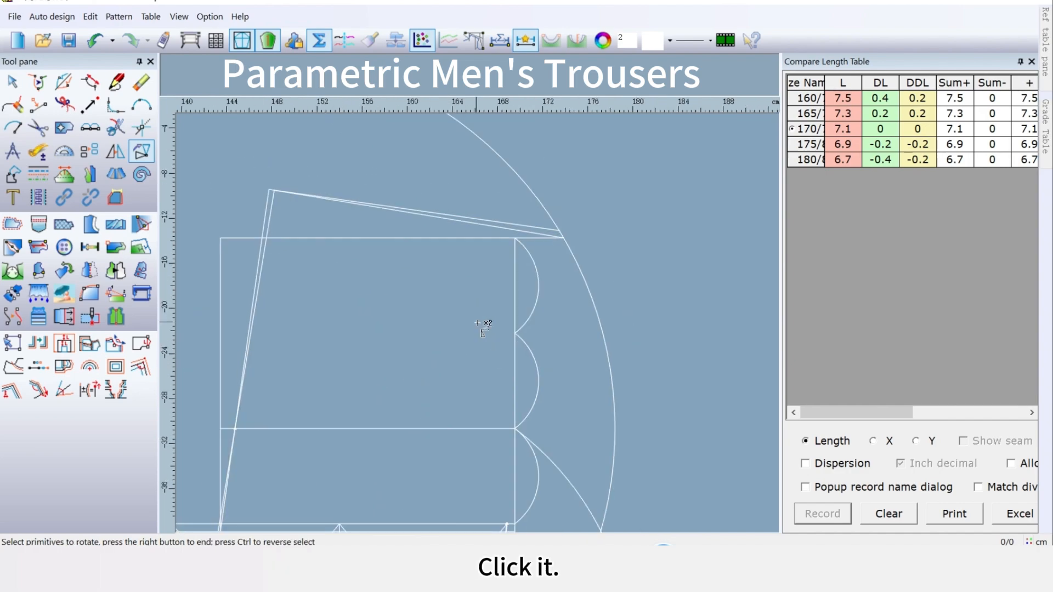
{"action": "scroll", "coordinate": [482, 323], "scroll_direction": "down", "scroll_amount": 1}
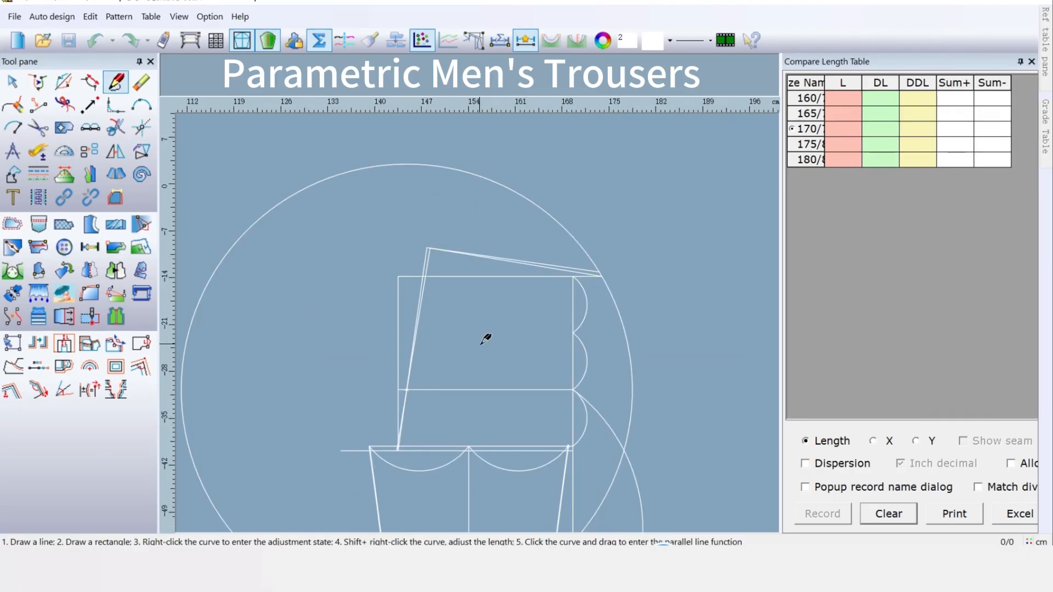
Draw the back crotch curve with the Intelligent pen from the slanted line's hip-line crossing through two intermediate points to the back crotch line's end
{"action": "middle_click_drag", "start_coordinate": [485, 338], "coordinate": [524, 334]}
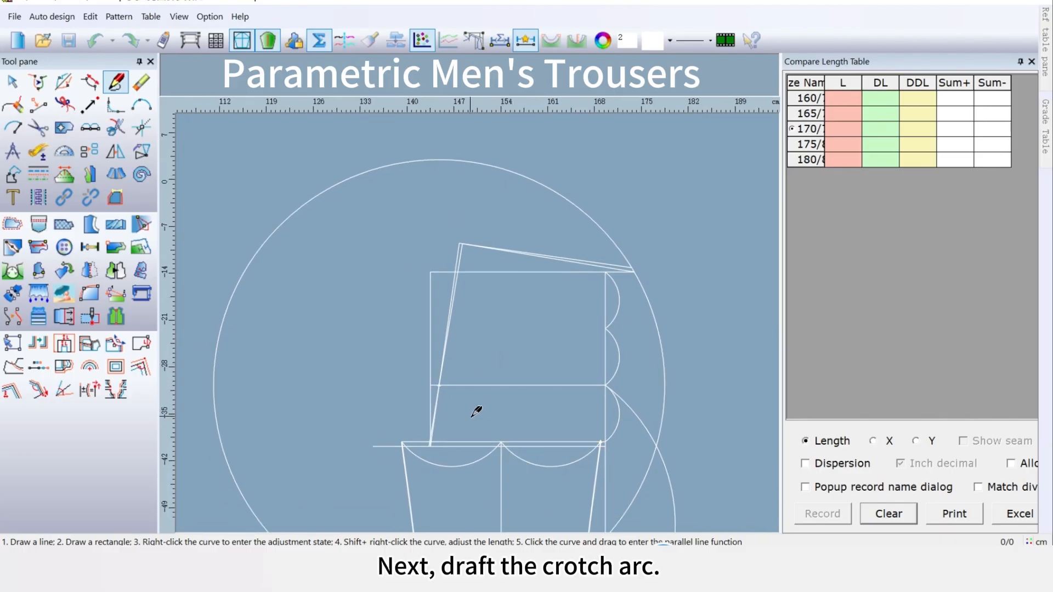
{"action": "middle_click_drag", "start_coordinate": [477, 409], "coordinate": [531, 343]}
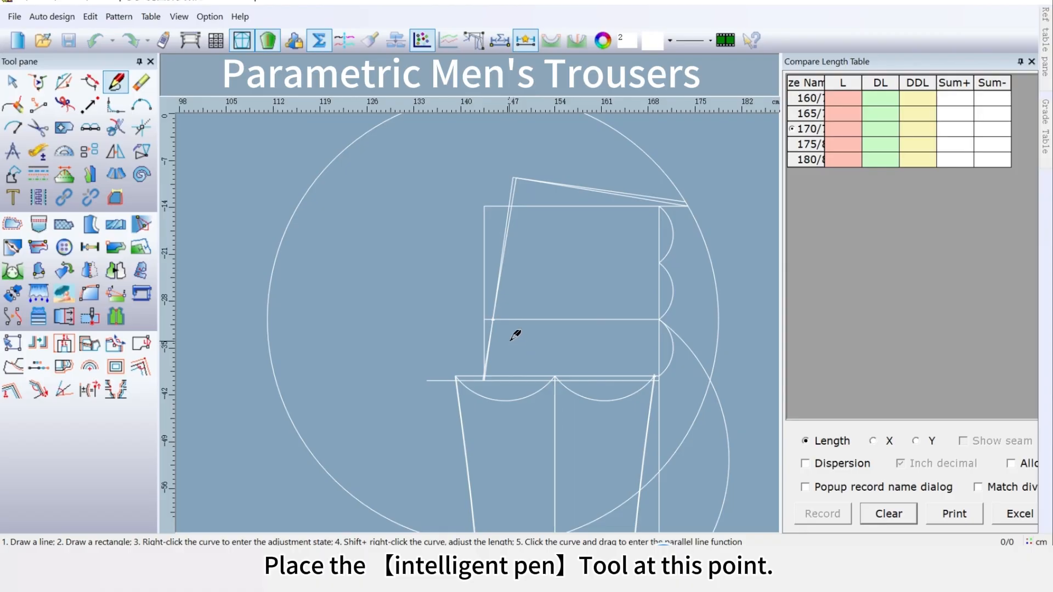
{"action": "double_click", "coordinate": [495, 317]}
{"action": "key", "text": "Return"}
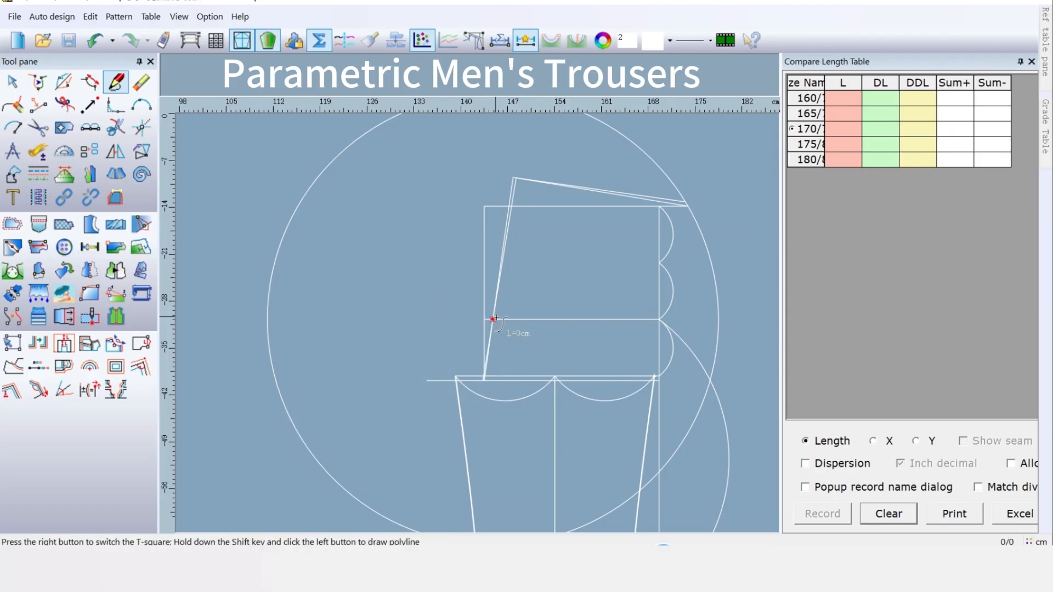
{"action": "left_click", "coordinate": [477, 352]}
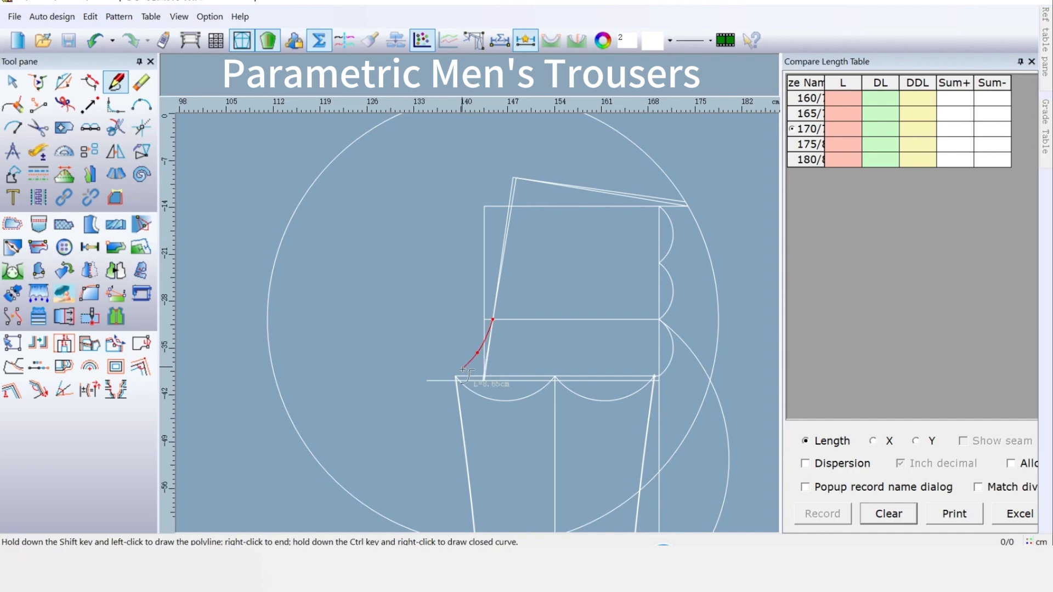
{"action": "scroll", "coordinate": [452, 370], "scroll_direction": "up", "scroll_amount": 3}
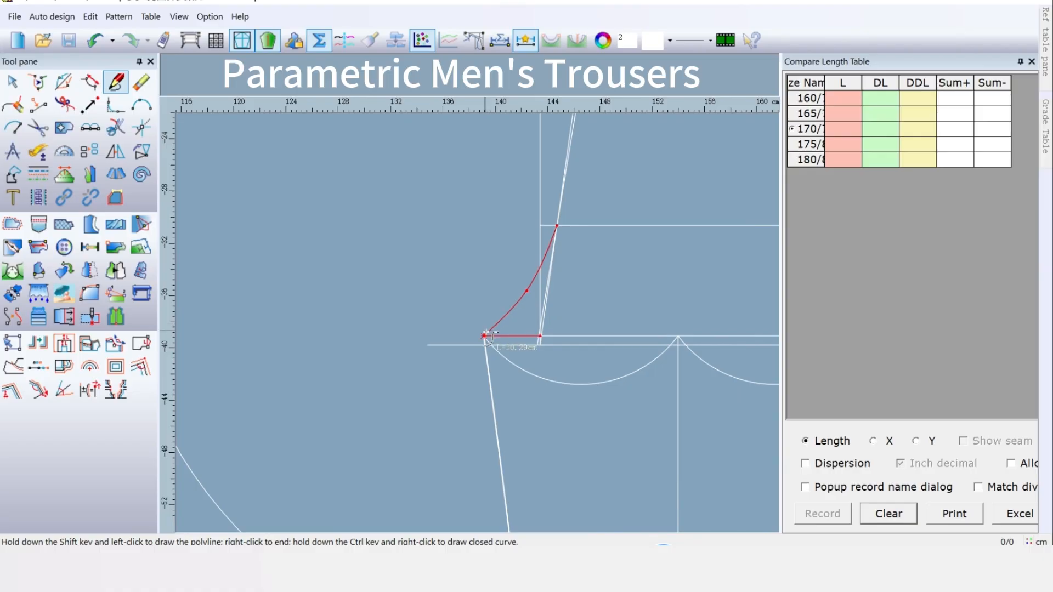
{"action": "left_click", "coordinate": [476, 331]}
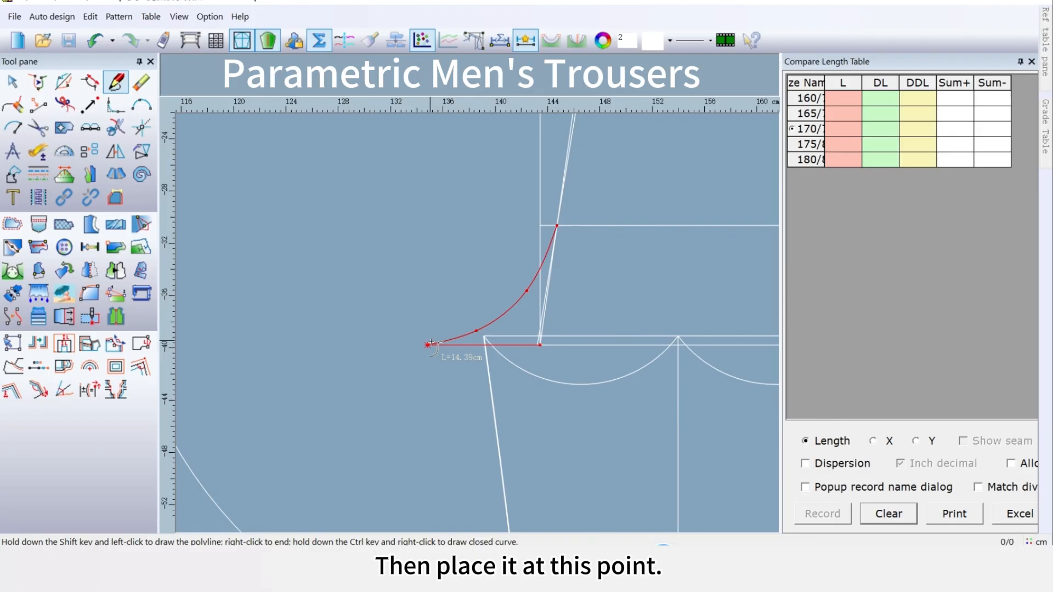
{"action": "key", "text": "Return"}
{"action": "key", "text": "Return"}
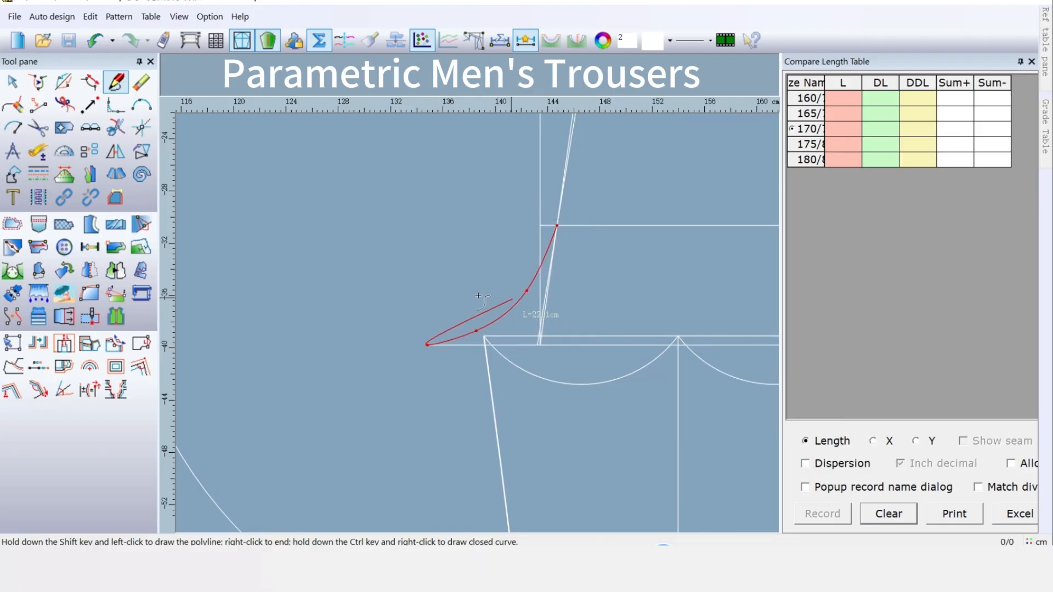
{"action": "right_click", "coordinate": [333, 357]}
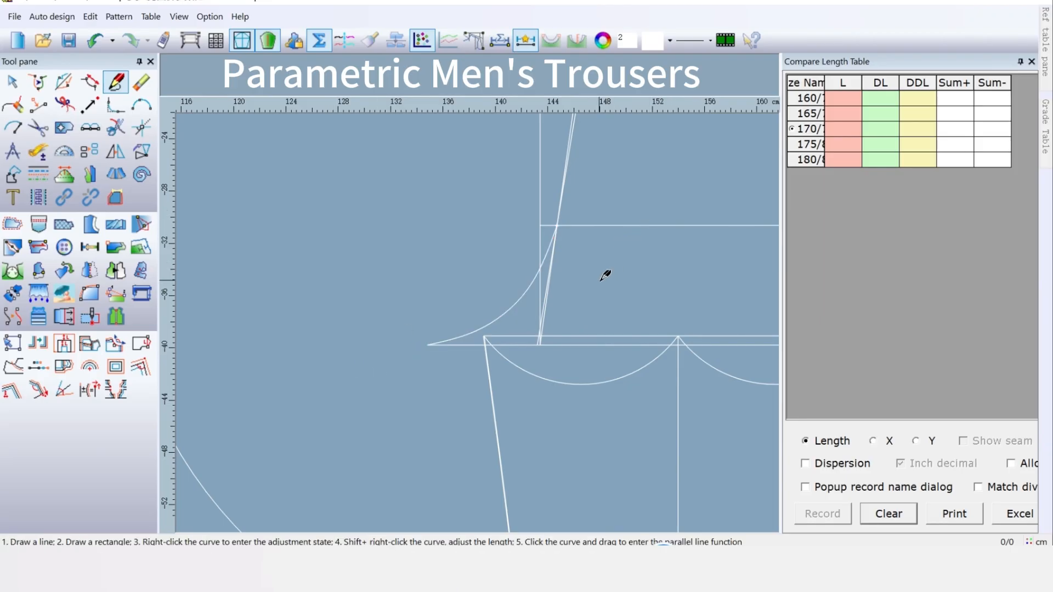
Reshape the back crotch curve with the Modify tool, moving its lower control point onto the front crotch corner and adjusting the upper one for a smooth arc
{"action": "right_click", "coordinate": [452, 258]}
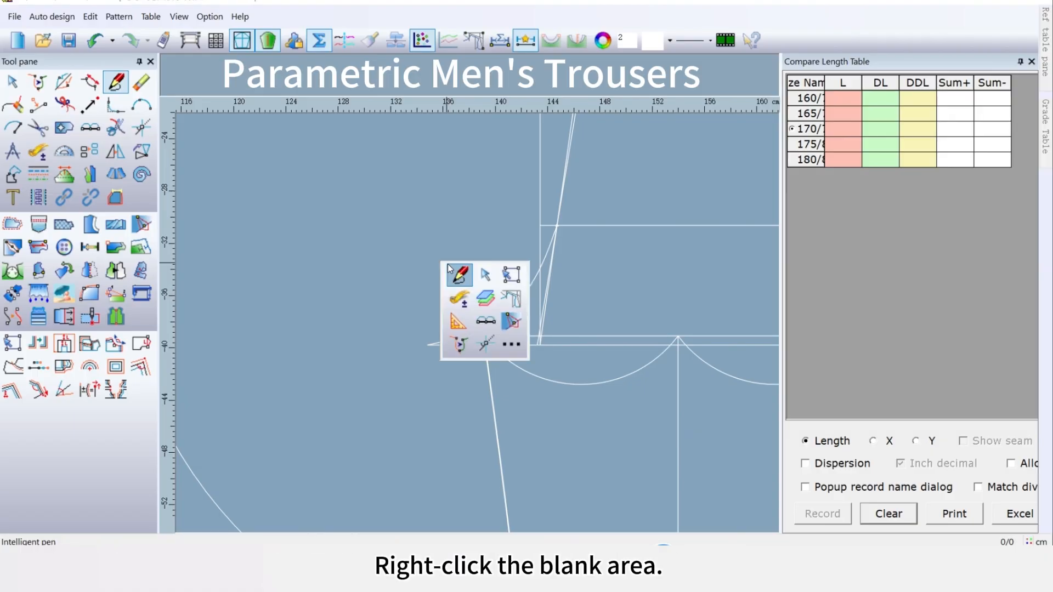
{"action": "left_click", "coordinate": [485, 274]}
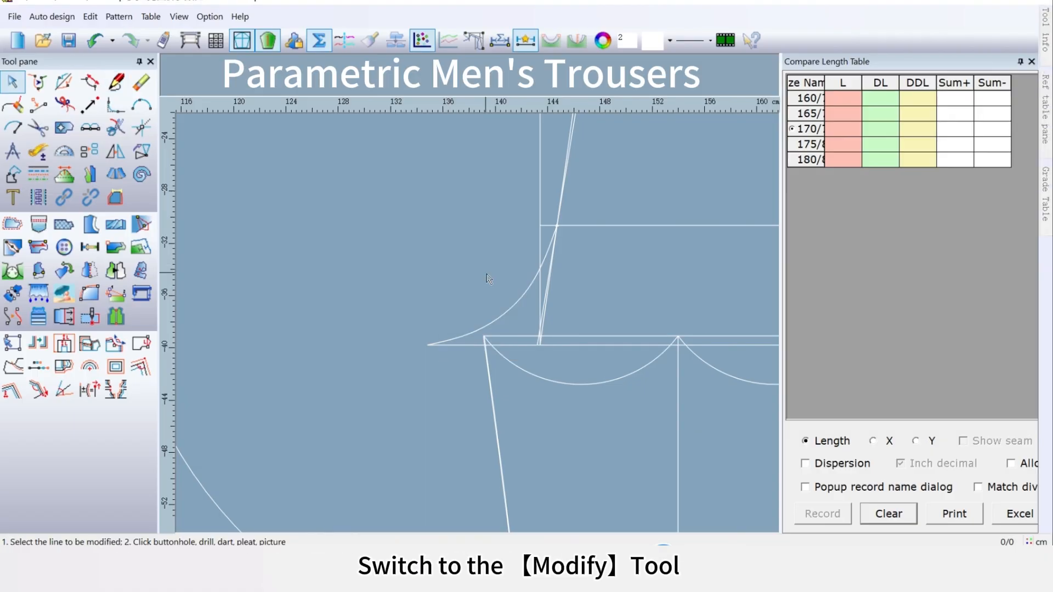
{"action": "left_click", "coordinate": [483, 335]}
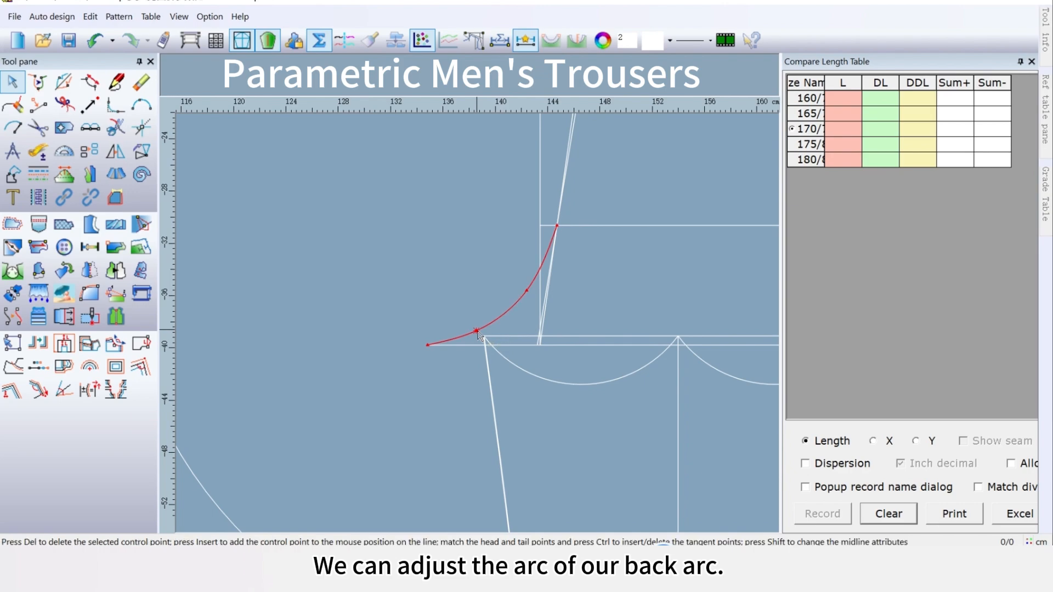
{"action": "left_click", "coordinate": [483, 334]}
{"action": "left_click", "coordinate": [527, 291]}
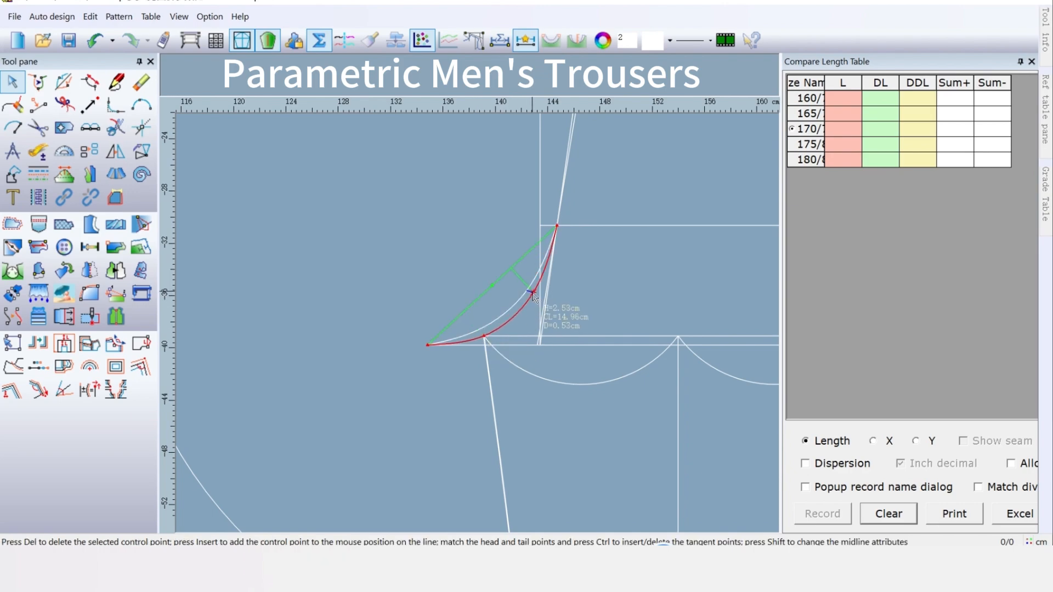
{"action": "left_click", "coordinate": [531, 292]}
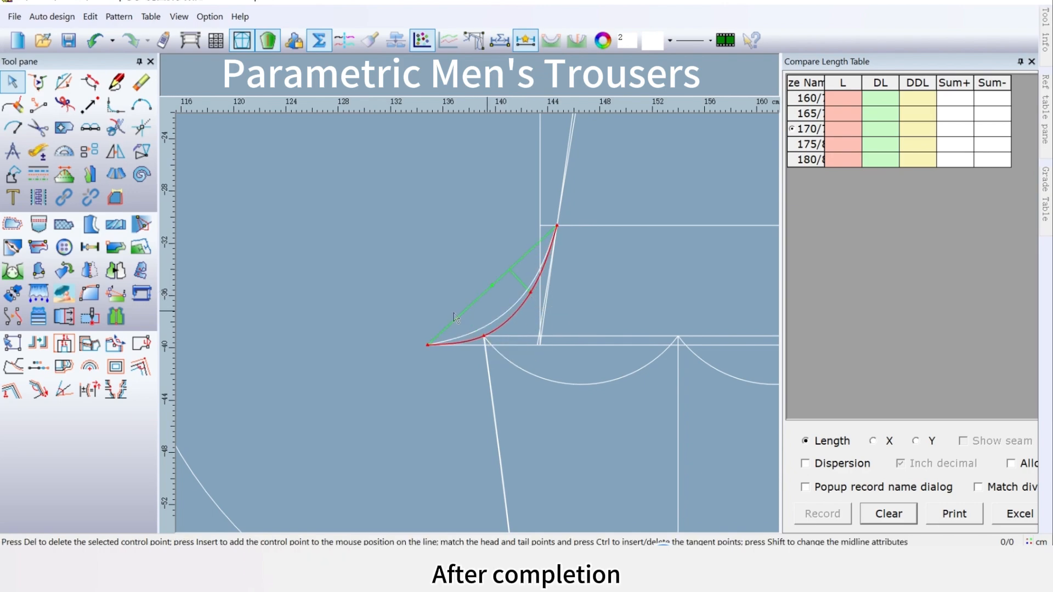
{"action": "left_click", "coordinate": [413, 297]}
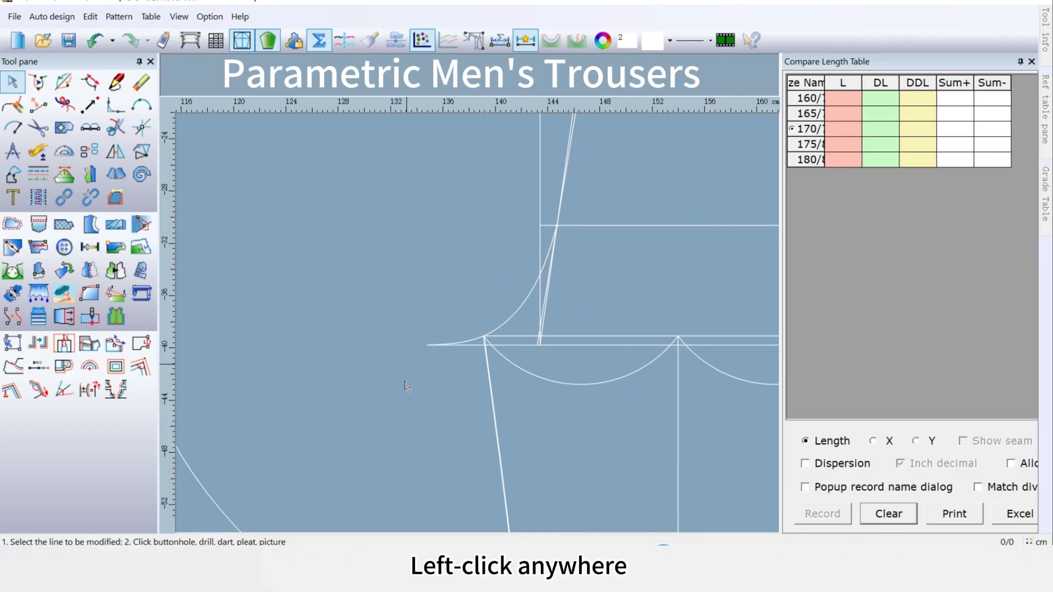
{"action": "left_click", "coordinate": [522, 307]}
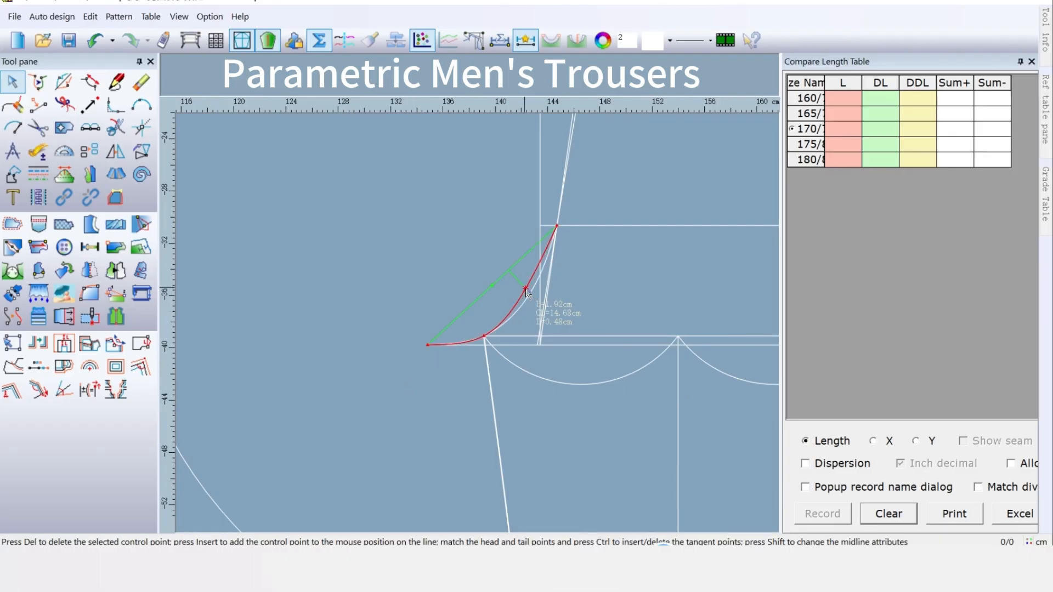
{"action": "left_click", "coordinate": [414, 255]}
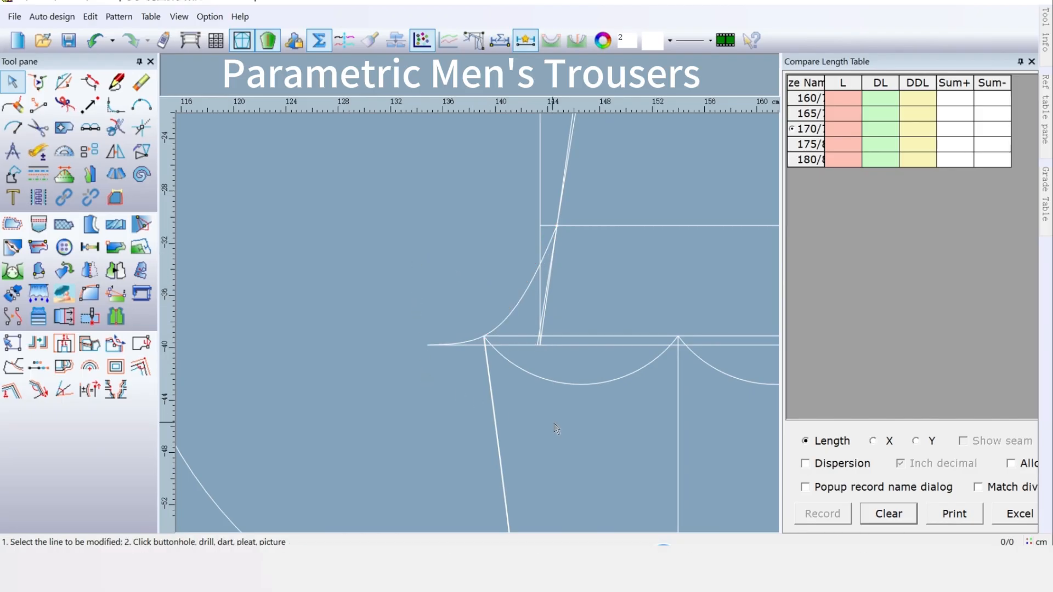
Start the back inseam with the Intelligent pen at the crotch line's end and place its knee-line point with a horizontal offset of -2 cm from the front inseam
{"action": "scroll", "coordinate": [477, 327], "scroll_direction": "down", "scroll_amount": 1}
{"action": "scroll", "coordinate": [477, 324], "scroll_direction": "down", "scroll_amount": 1}
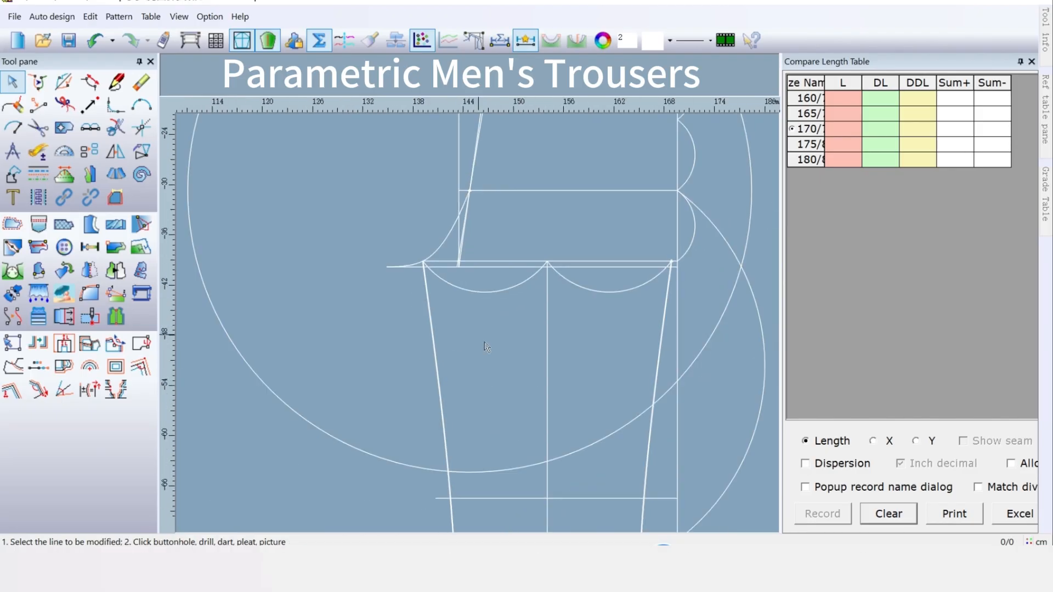
{"action": "scroll", "coordinate": [485, 345], "scroll_direction": "down", "scroll_amount": 1}
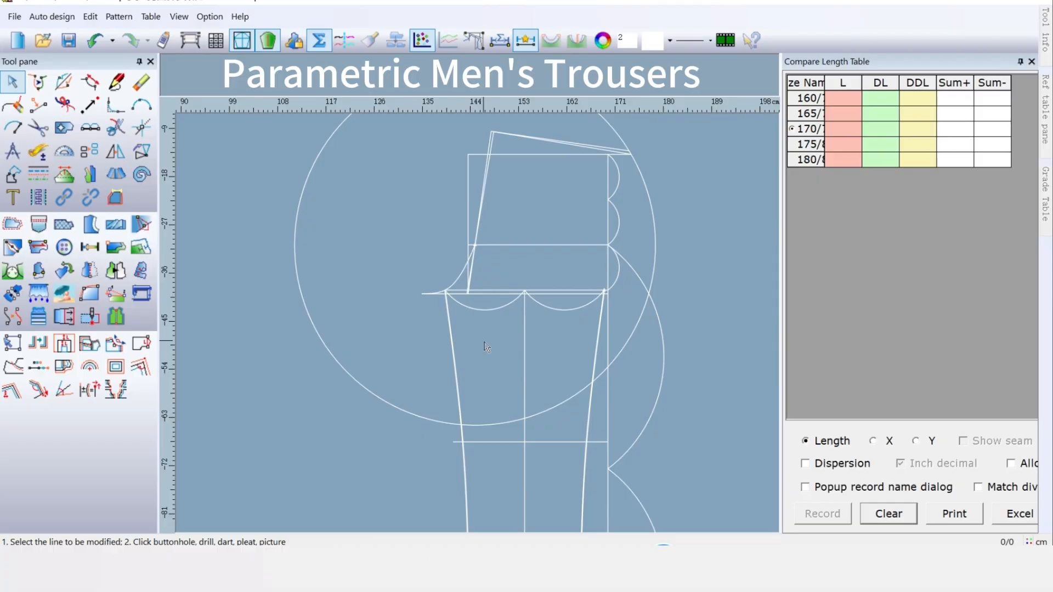
{"action": "scroll", "coordinate": [477, 328], "scroll_direction": "down", "scroll_amount": 1}
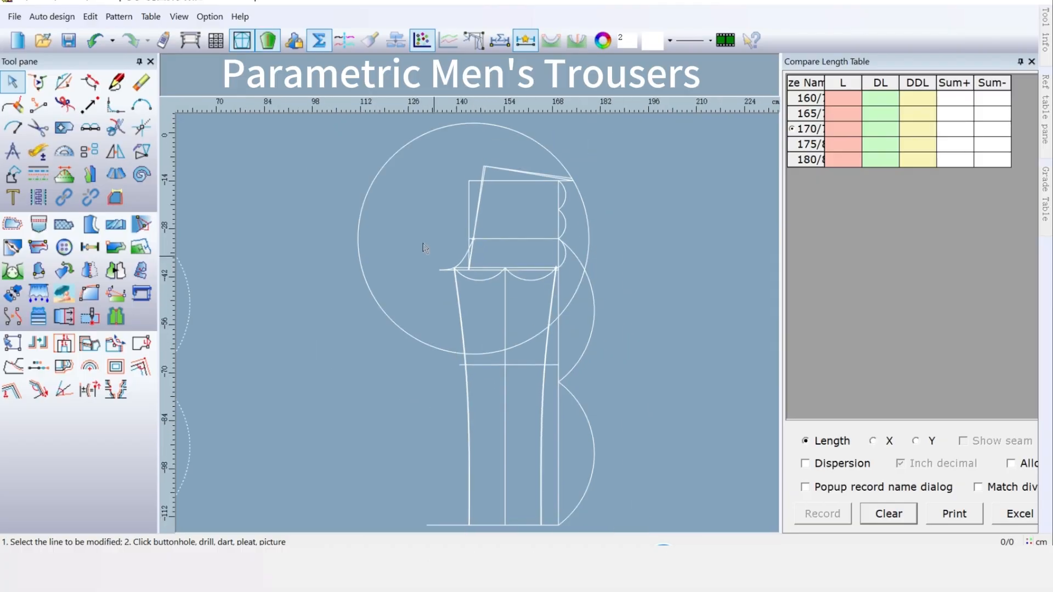
{"action": "right_click", "coordinate": [411, 232]}
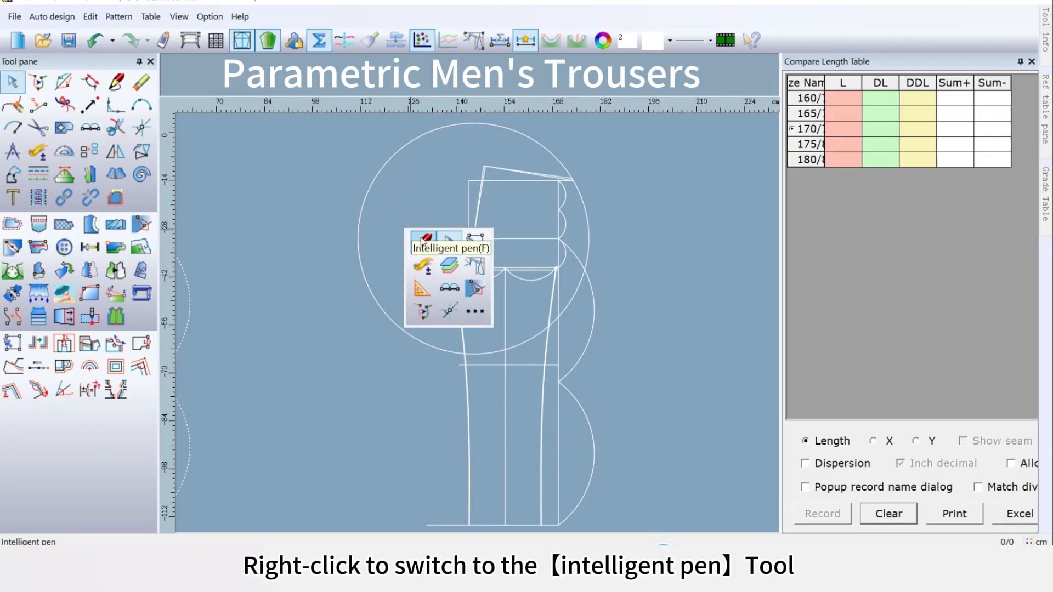
{"action": "left_click", "coordinate": [422, 240]}
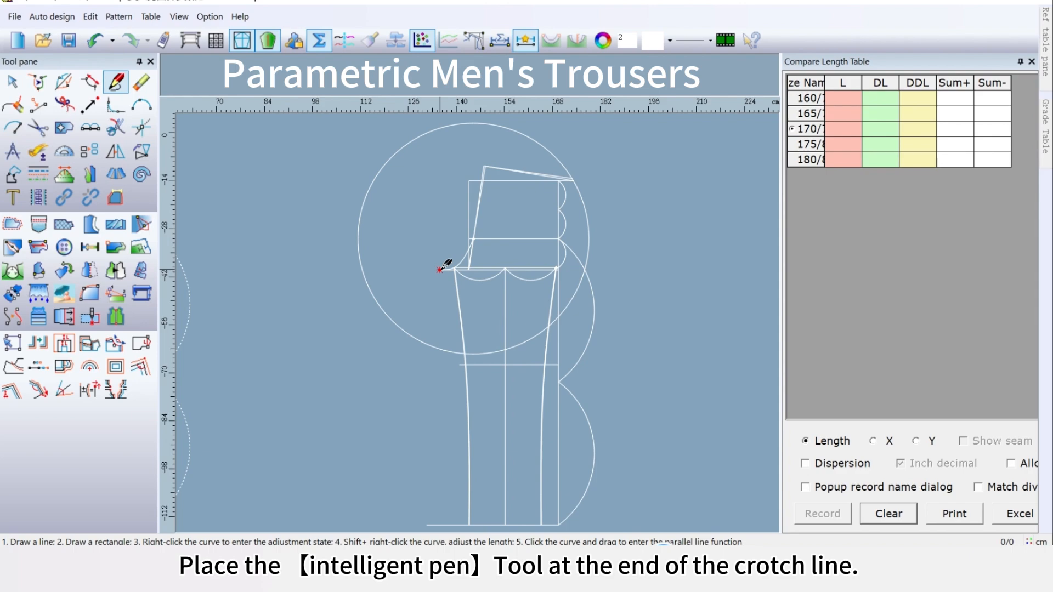
{"action": "key", "text": "Return"}
{"action": "key", "text": "Return"}
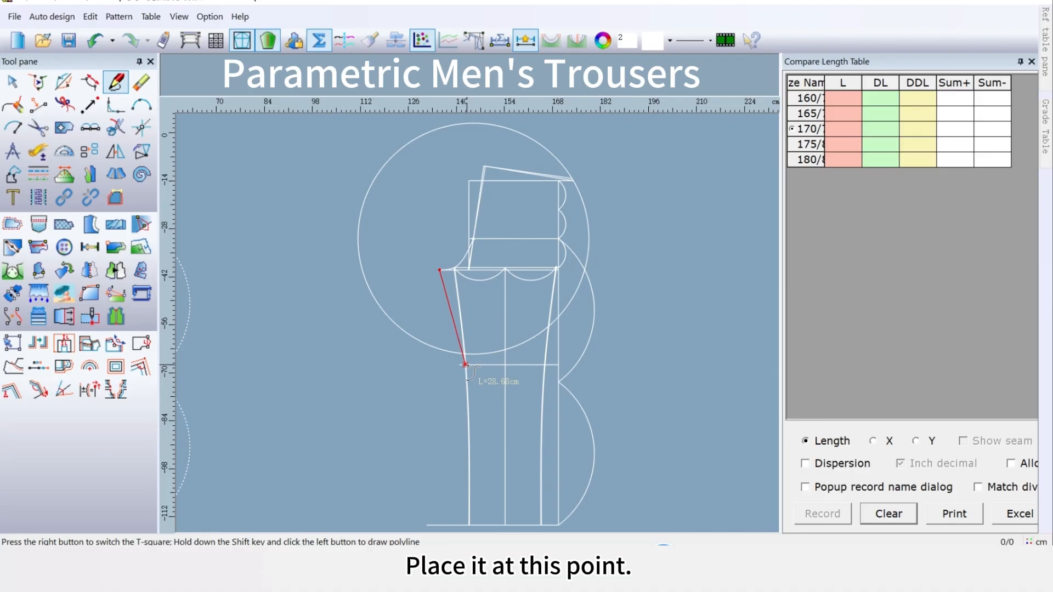
{"action": "key", "text": "Return"}
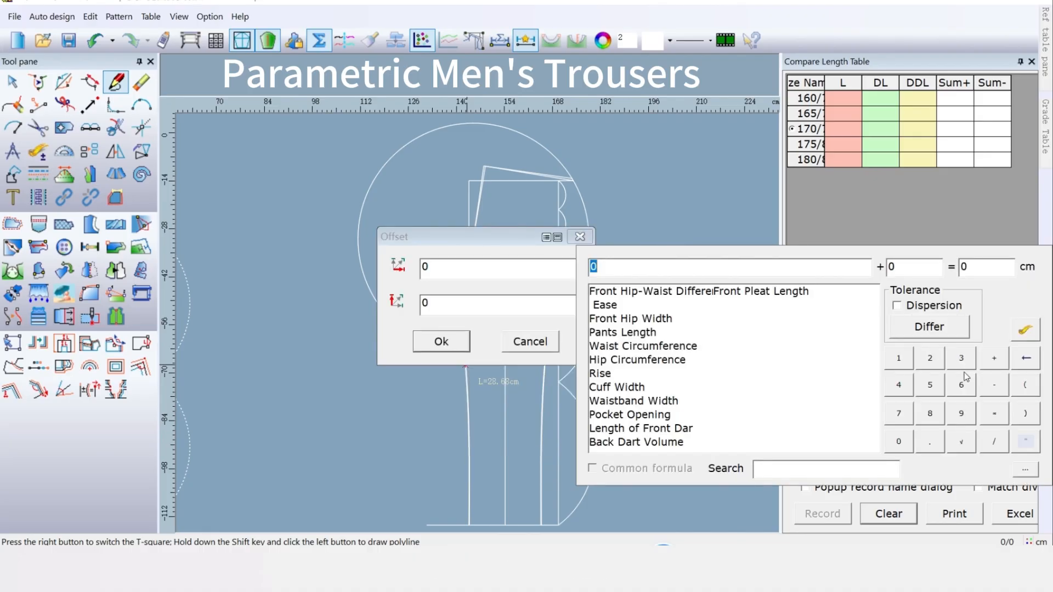
{"action": "left_click", "coordinate": [994, 385]}
{"action": "left_click", "coordinate": [930, 357]}
{"action": "left_click", "coordinate": [441, 341]}
{"action": "left_click", "coordinate": [441, 341]}
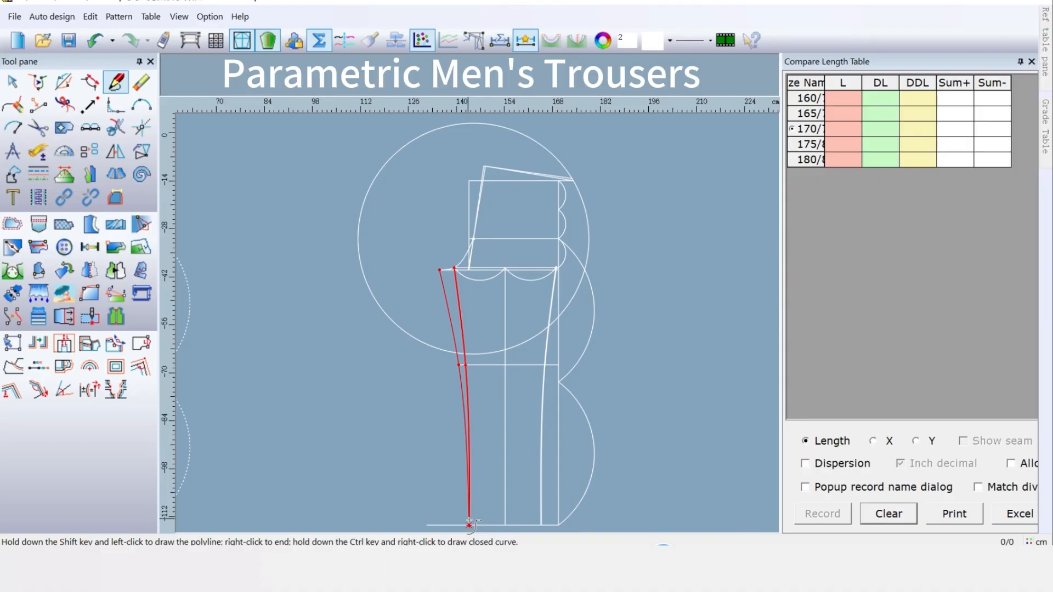
Place the back inseam's hem point with a horizontal offset of -2 cm from the front inseam's lower end and finish the curve
{"action": "key", "text": "Return"}
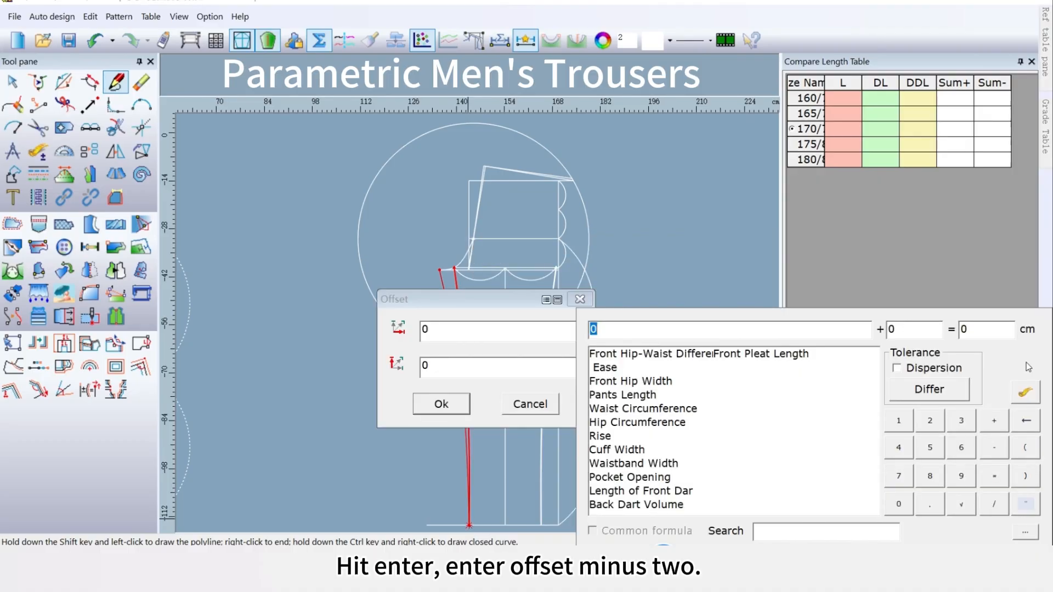
{"action": "left_click", "coordinate": [993, 448]}
{"action": "left_click", "coordinate": [929, 432]}
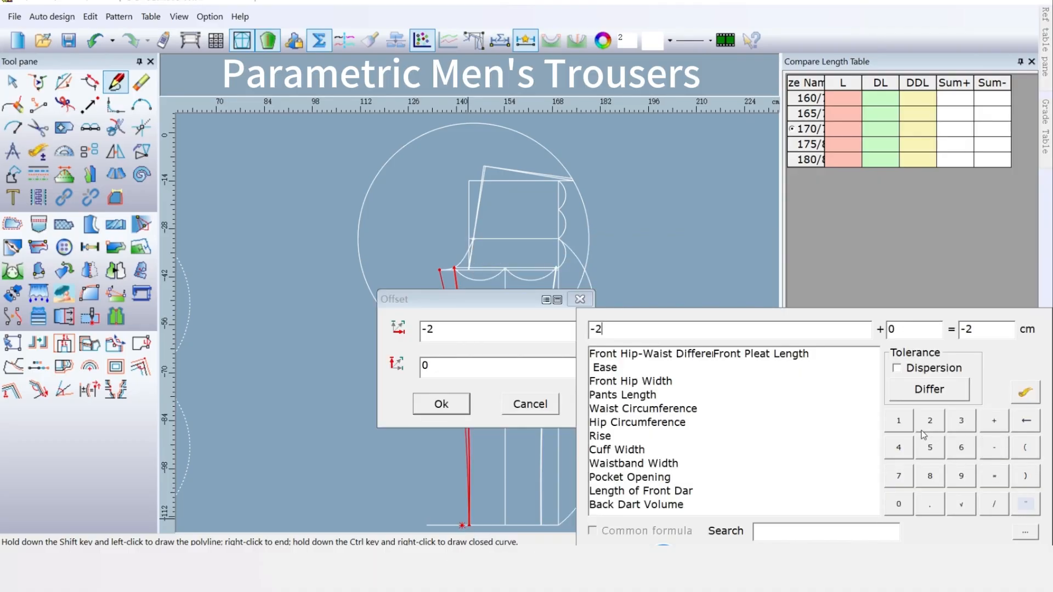
{"action": "left_click", "coordinate": [441, 404]}
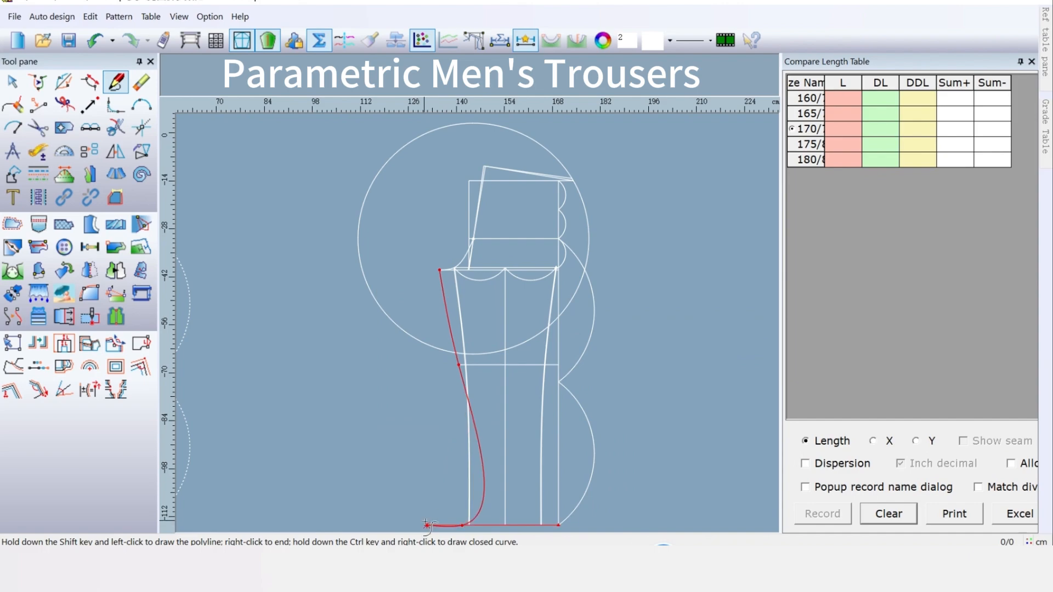
{"action": "scroll", "coordinate": [430, 521], "scroll_direction": "down", "scroll_amount": 1}
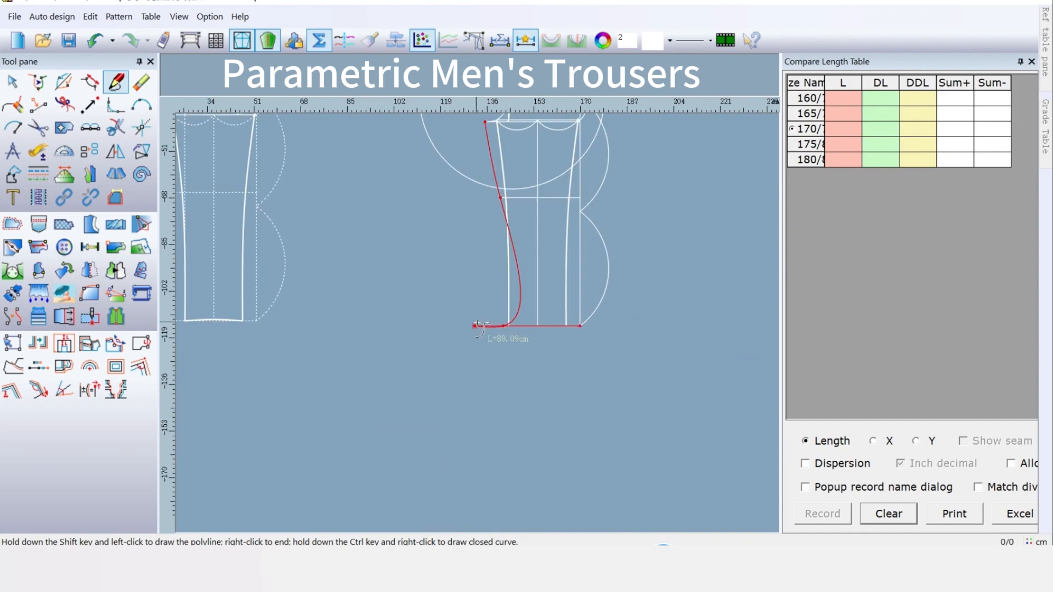
{"action": "right_click", "coordinate": [496, 443]}
{"action": "scroll", "coordinate": [482, 313], "scroll_direction": "down", "scroll_amount": 2}
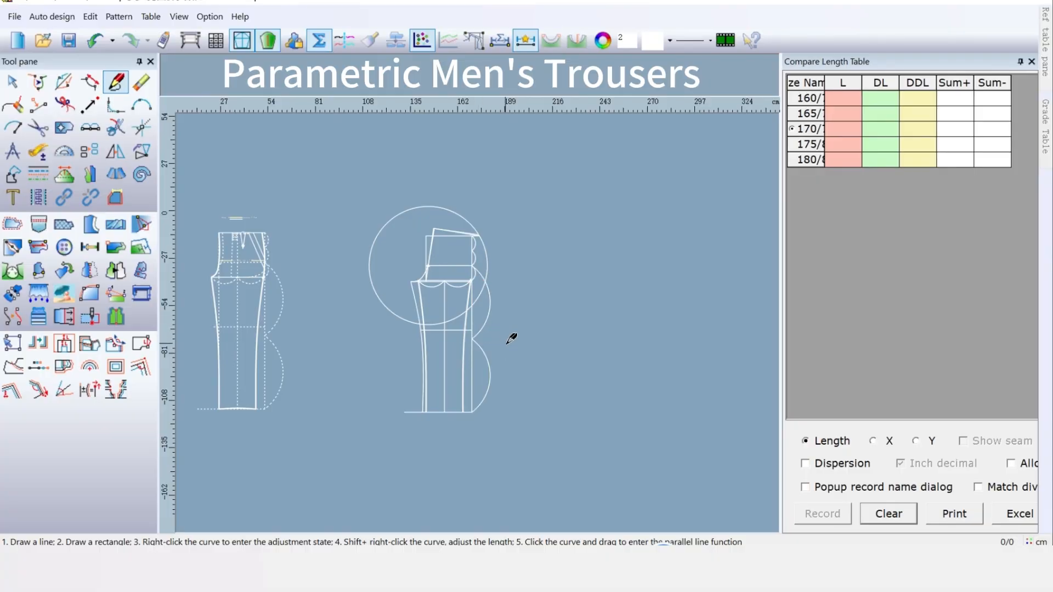
Start the back side seam at the waist's outer end and place its hip-line point Hip Circumference/4+1+0.5 horizontally from the back seam's hip-line crossing
{"action": "scroll", "coordinate": [482, 312], "scroll_direction": "up", "scroll_amount": 2}
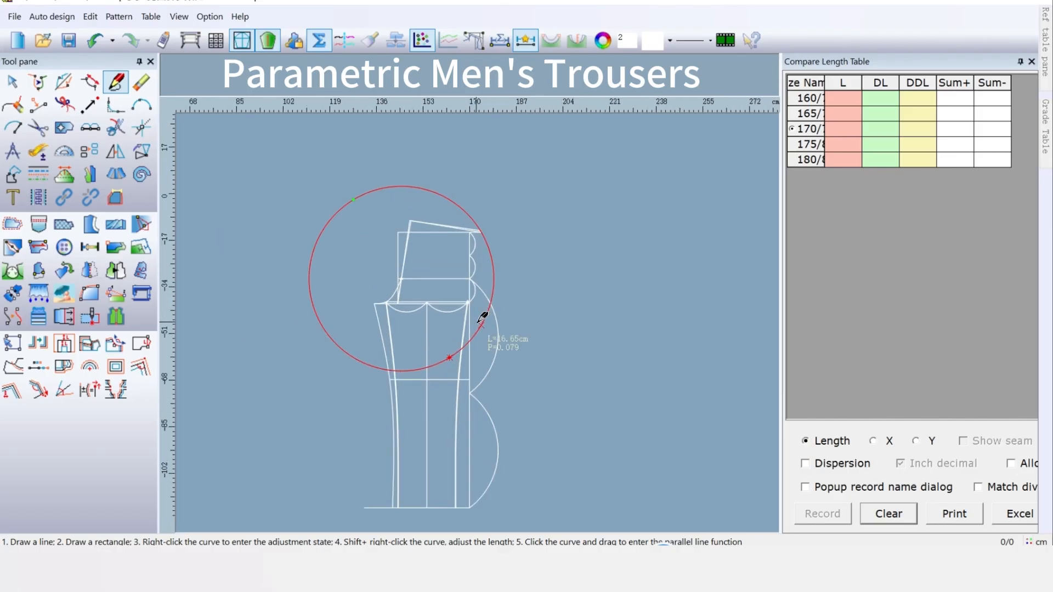
{"action": "scroll", "coordinate": [485, 312], "scroll_direction": "up", "scroll_amount": 2}
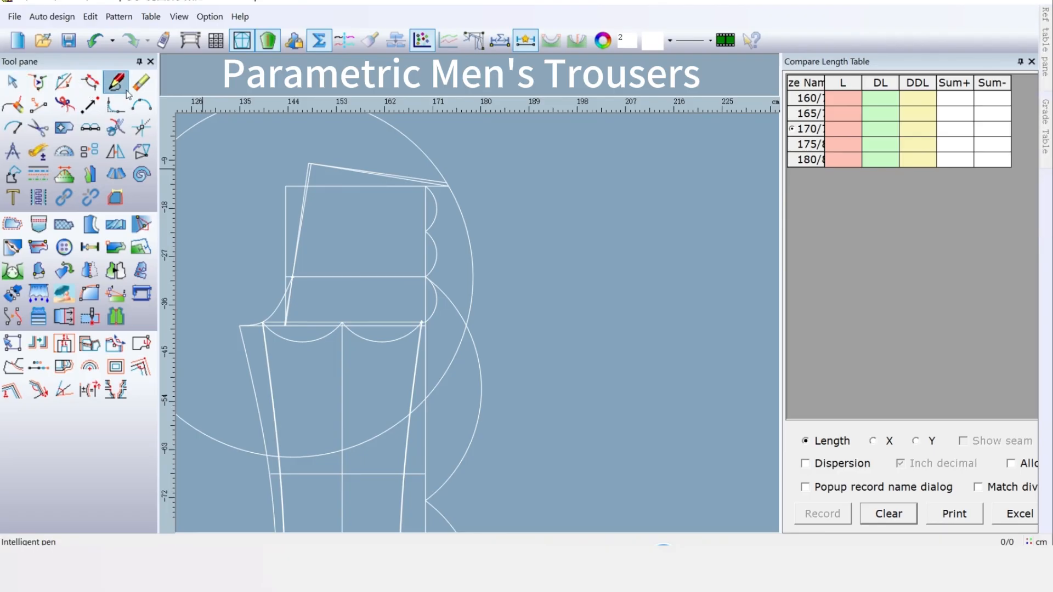
{"action": "key", "text": "Return"}
{"action": "key", "text": "Return"}
{"action": "left_click", "coordinate": [450, 186]}
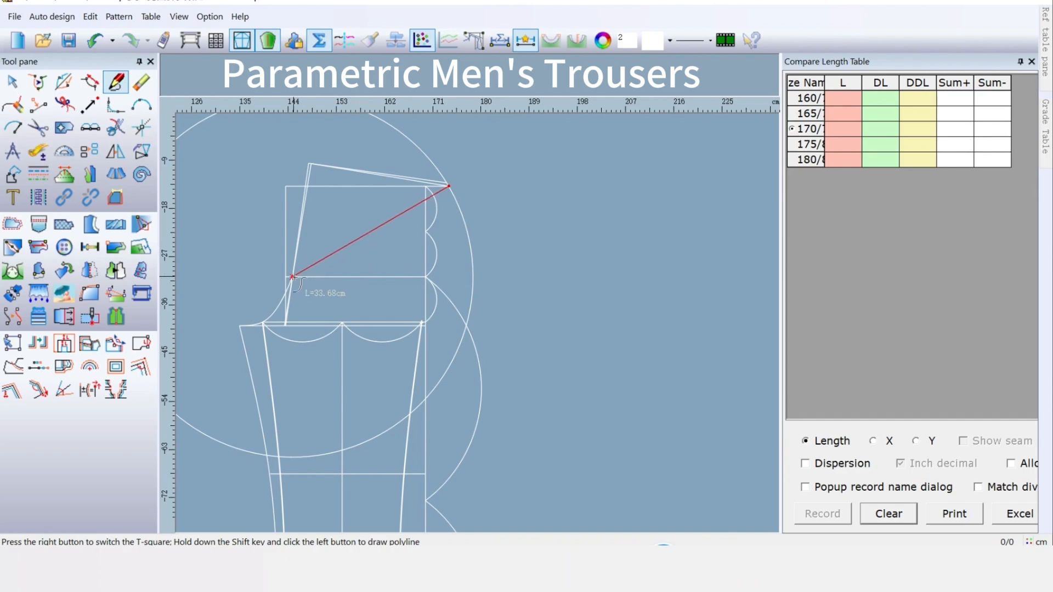
{"action": "key", "text": "Return"}
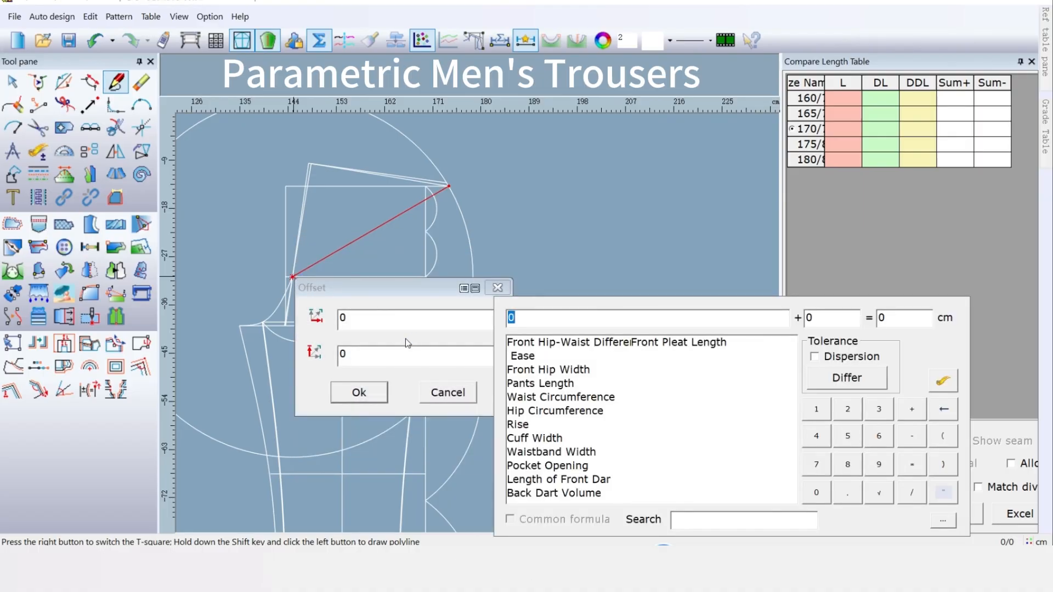
{"action": "double_click", "coordinate": [552, 415]}
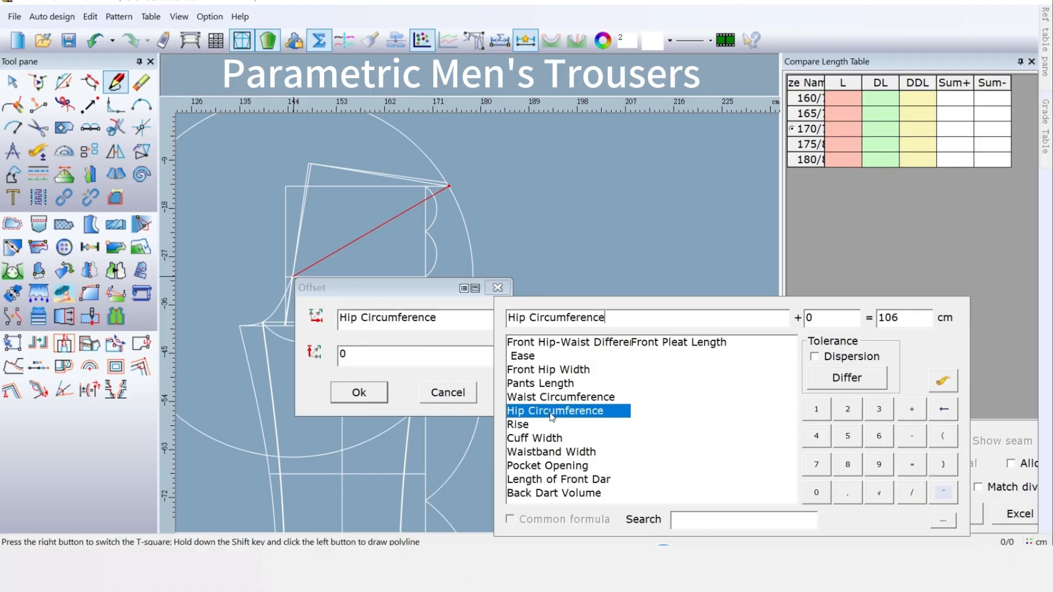
{"action": "left_click", "coordinate": [910, 493]}
{"action": "left_click", "coordinate": [816, 437]}
{"action": "left_click", "coordinate": [911, 411]}
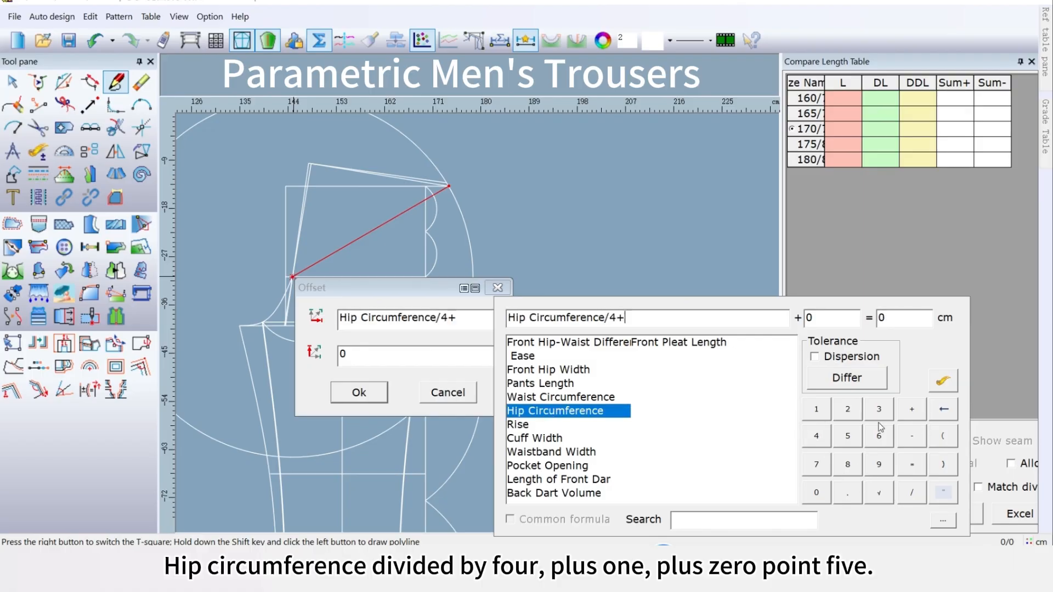
{"action": "left_click", "coordinate": [816, 410]}
{"action": "left_click", "coordinate": [911, 409]}
{"action": "left_click", "coordinate": [816, 493]}
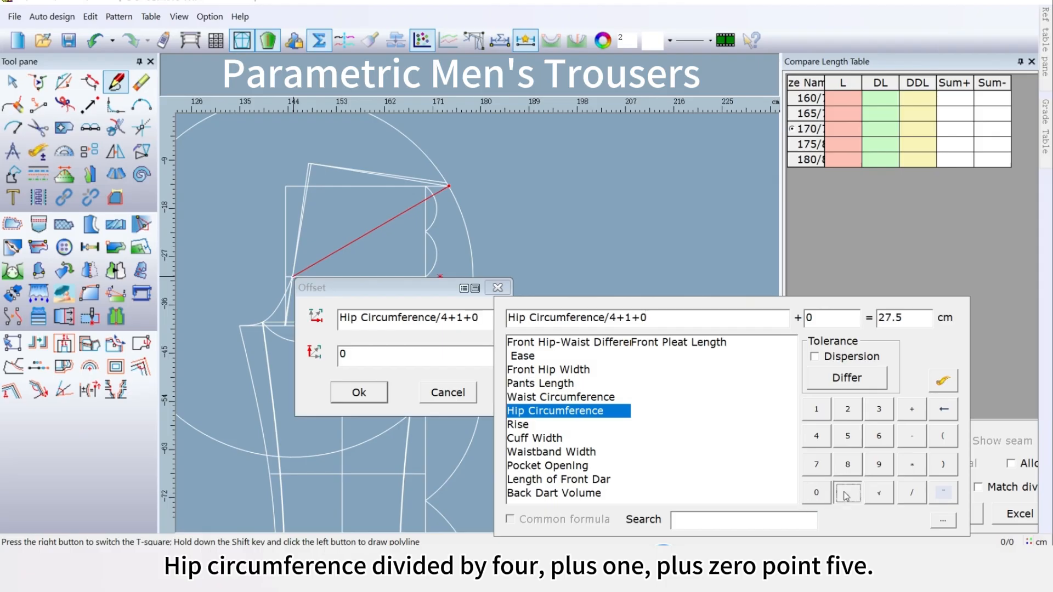
{"action": "left_click", "coordinate": [847, 492]}
{"action": "left_click", "coordinate": [847, 409]}
{"action": "left_click", "coordinate": [942, 411]}
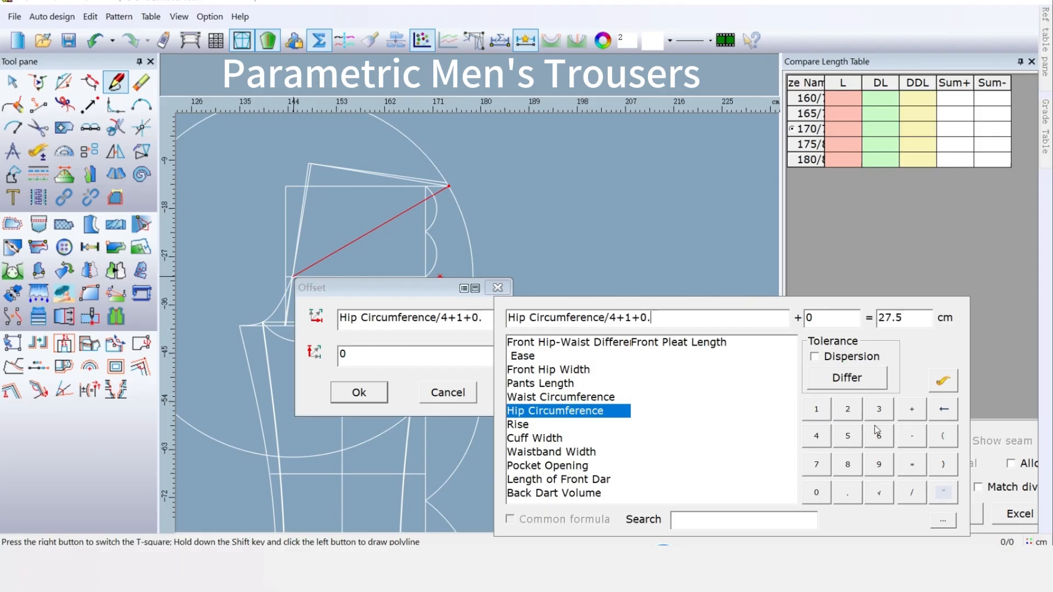
{"action": "left_click", "coordinate": [848, 436]}
{"action": "left_click", "coordinate": [373, 393]}
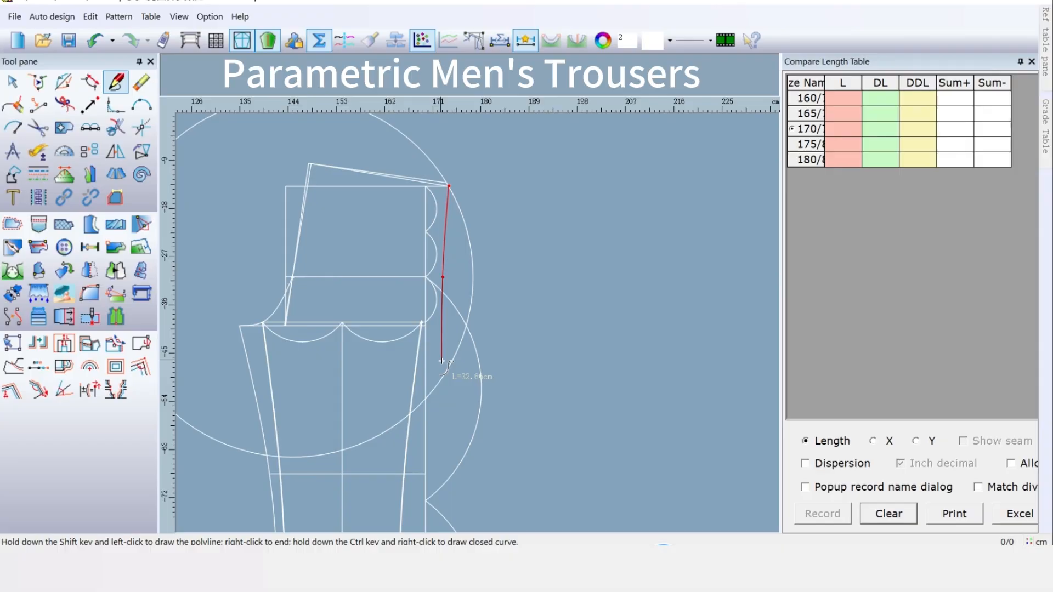
Add the side seam's crotch-line point with a horizontal offset of 2 cm from the front side seam's crotch-line end
{"action": "scroll", "coordinate": [446, 248], "scroll_direction": "up", "scroll_amount": 2}
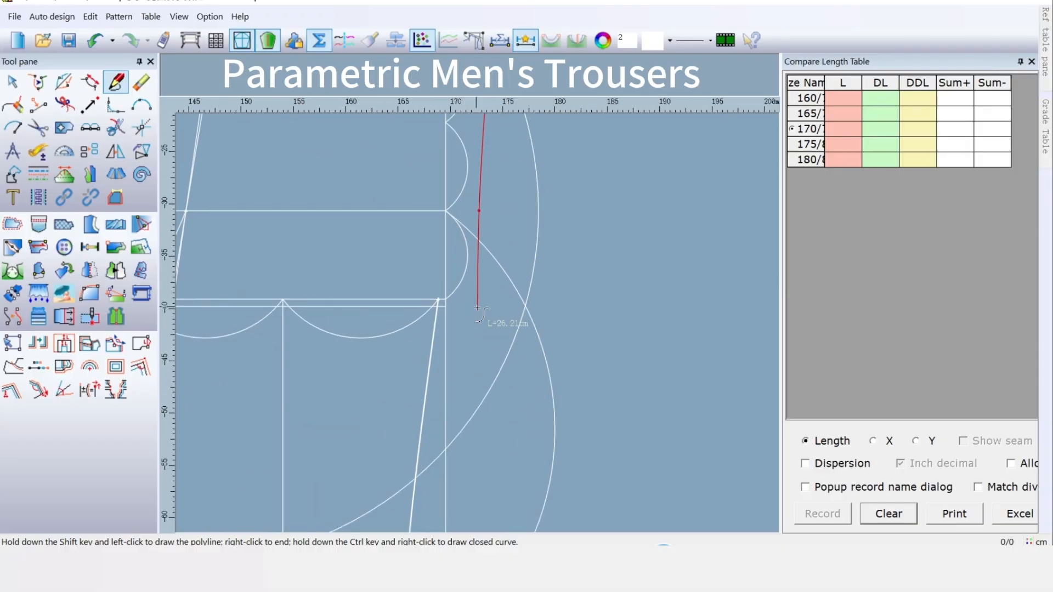
{"action": "scroll", "coordinate": [478, 308], "scroll_direction": "up", "scroll_amount": 1}
{"action": "scroll", "coordinate": [477, 308], "scroll_direction": "up", "scroll_amount": 1}
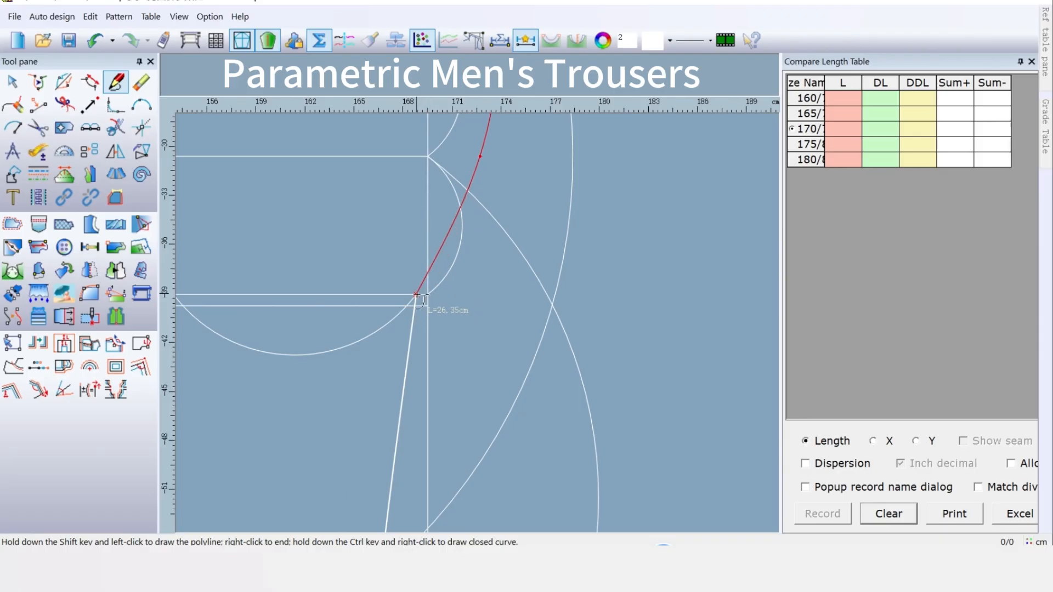
{"action": "key", "text": "Return"}
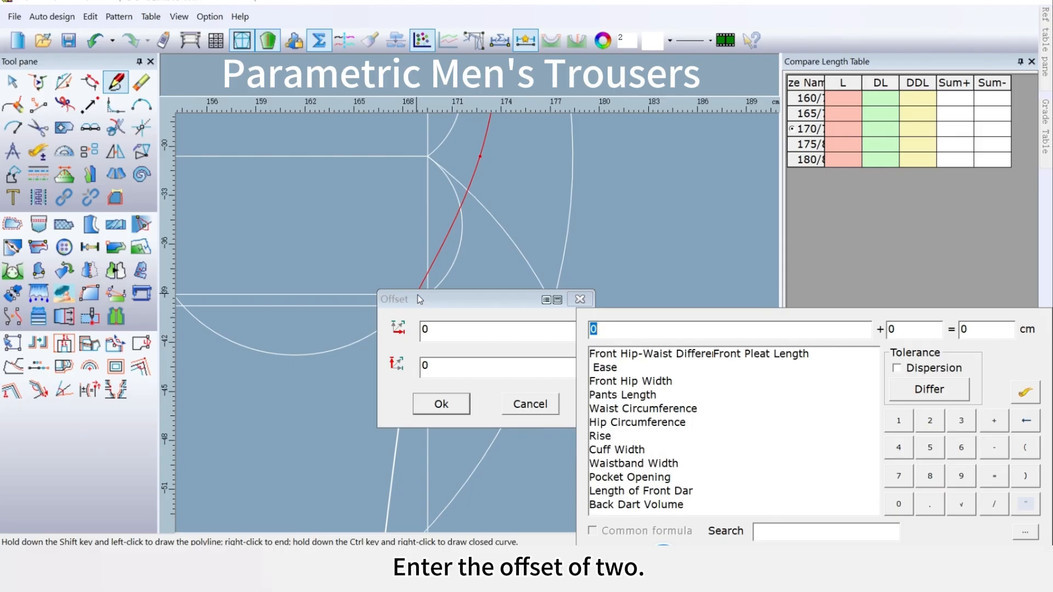
{"action": "type", "text": "2"}
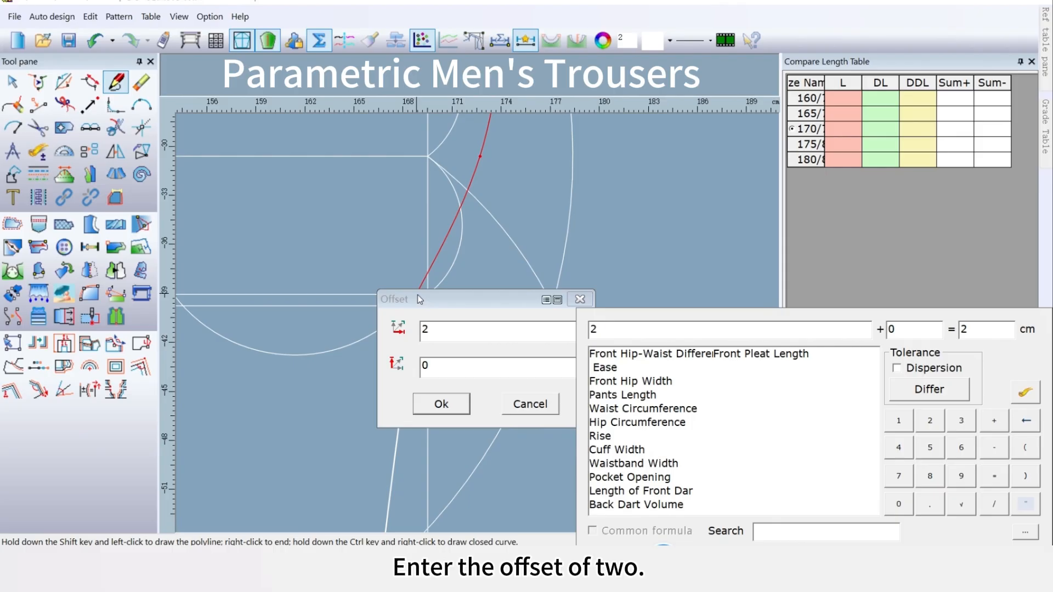
{"action": "left_click", "coordinate": [460, 403]}
Add the side seam's knee-line point with a horizontal offset of 2 cm from the front side seam
{"action": "scroll", "coordinate": [466, 431], "scroll_direction": "down", "scroll_amount": 4}
{"action": "scroll", "coordinate": [478, 381], "scroll_direction": "up", "scroll_amount": 2}
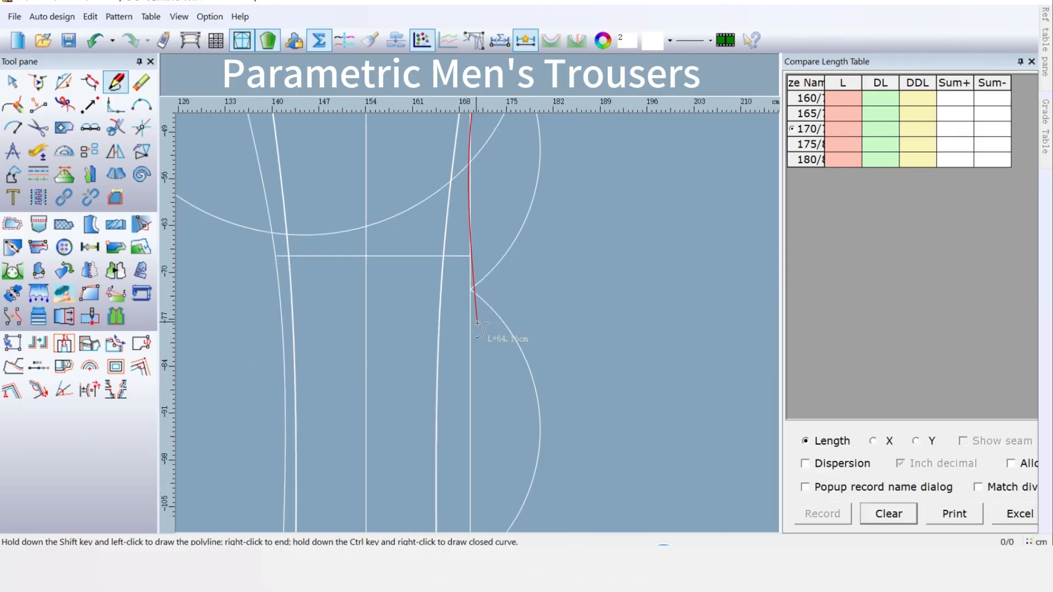
{"action": "scroll", "coordinate": [477, 324], "scroll_direction": "up", "scroll_amount": 2}
{"action": "scroll", "coordinate": [477, 323], "scroll_direction": "up", "scroll_amount": 1}
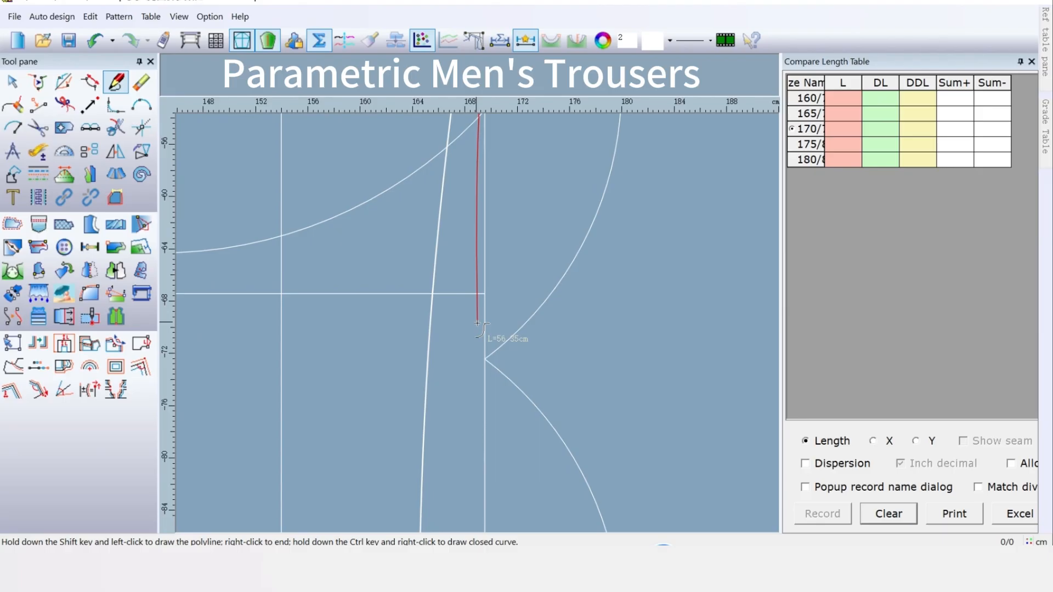
{"action": "left_click", "coordinate": [433, 295]}
{"action": "scroll", "coordinate": [433, 294], "scroll_direction": "down", "scroll_amount": 3}
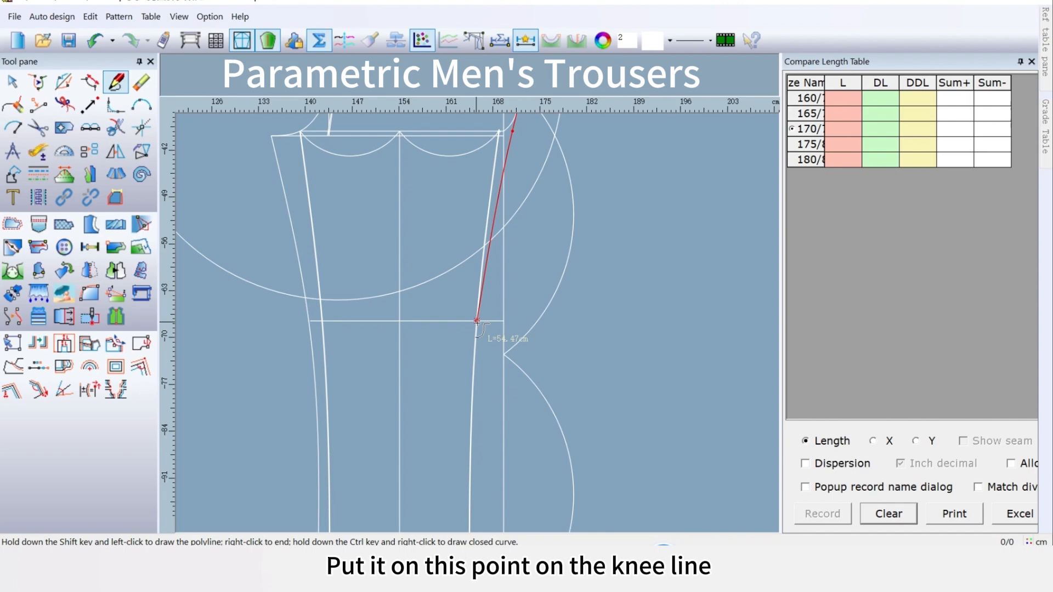
{"action": "key", "text": "Return"}
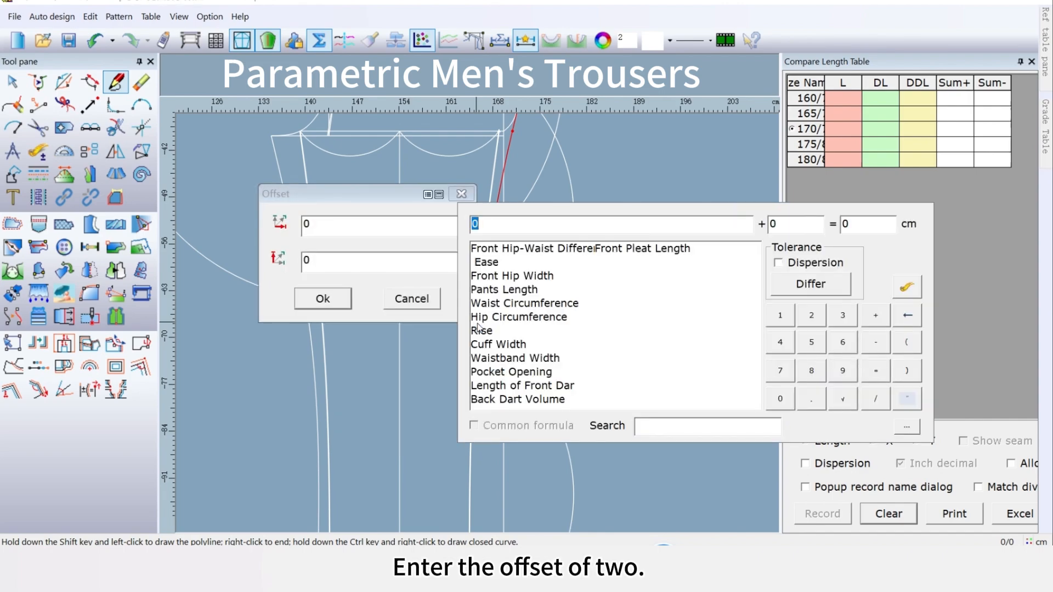
{"action": "type", "text": "2"}
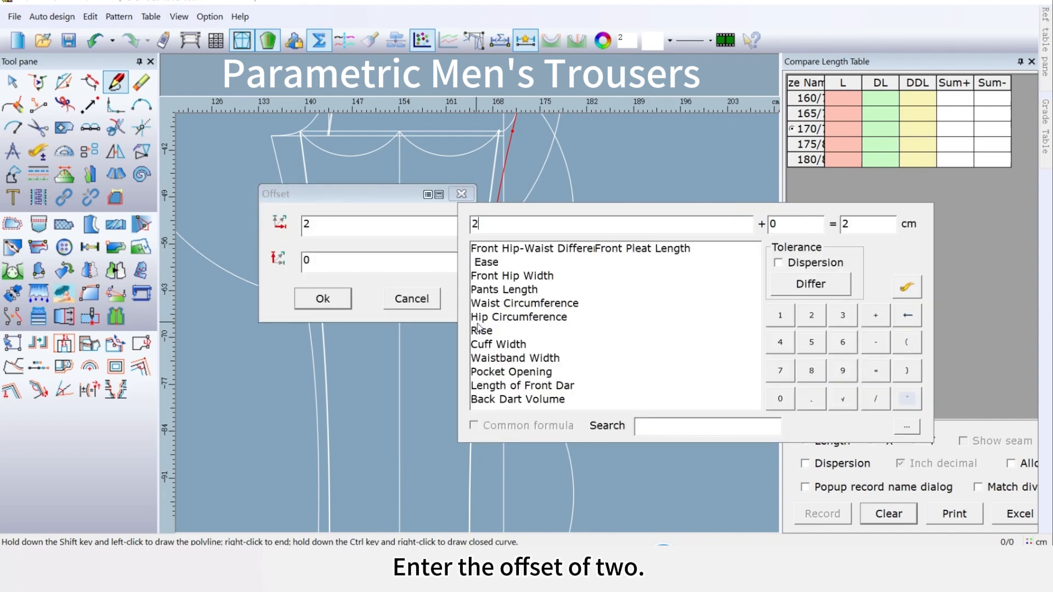
{"action": "left_click", "coordinate": [318, 303]}
Place the side seam's hem point with a horizontal offset of 2 cm from the front side seam's lower end and finish the curve
{"action": "scroll", "coordinate": [491, 417], "scroll_direction": "down", "scroll_amount": 1}
{"action": "middle_click_drag", "start_coordinate": [503, 524], "coordinate": [477, 321]}
{"action": "scroll", "coordinate": [477, 322], "scroll_direction": "up", "scroll_amount": 2}
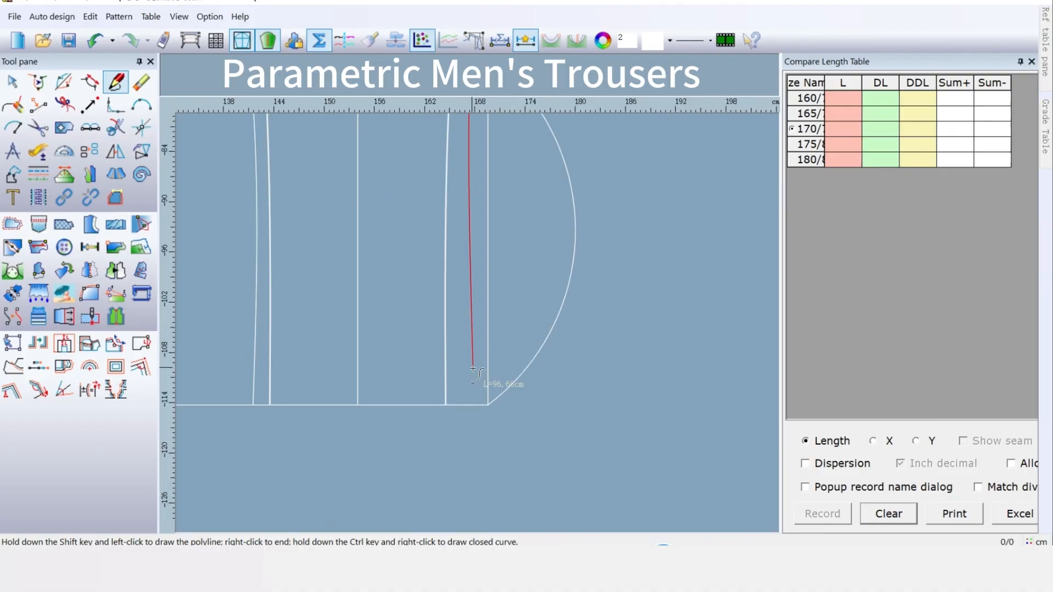
{"action": "left_click", "coordinate": [445, 406]}
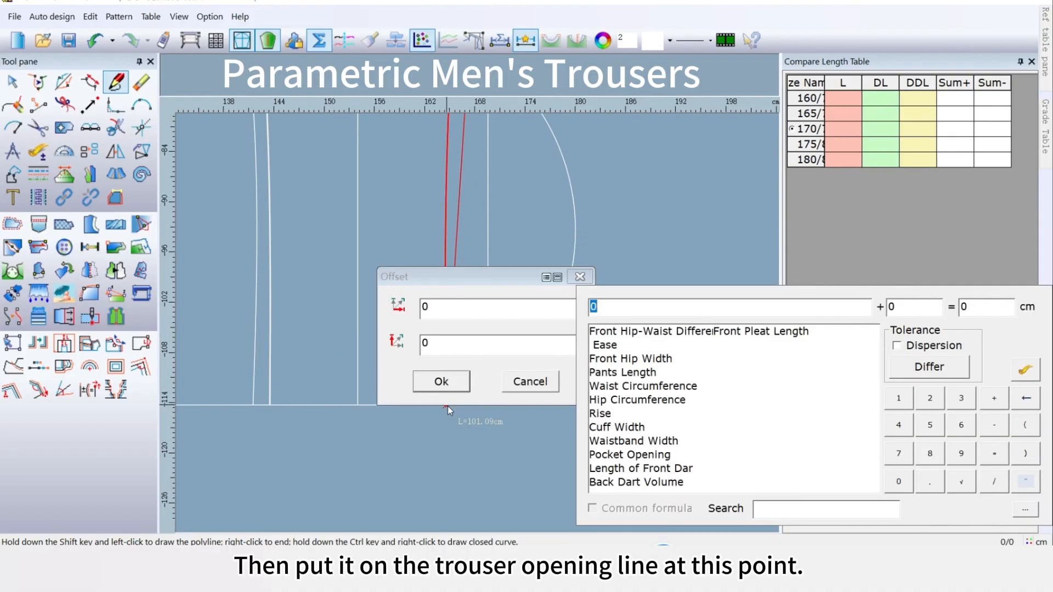
{"action": "type", "text": "2"}
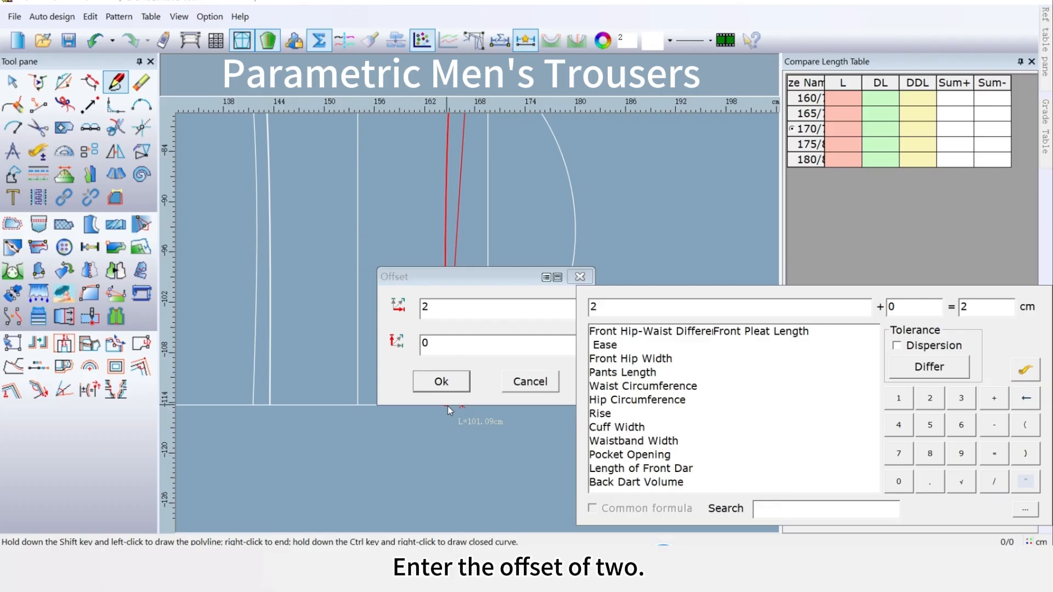
{"action": "left_click", "coordinate": [459, 377]}
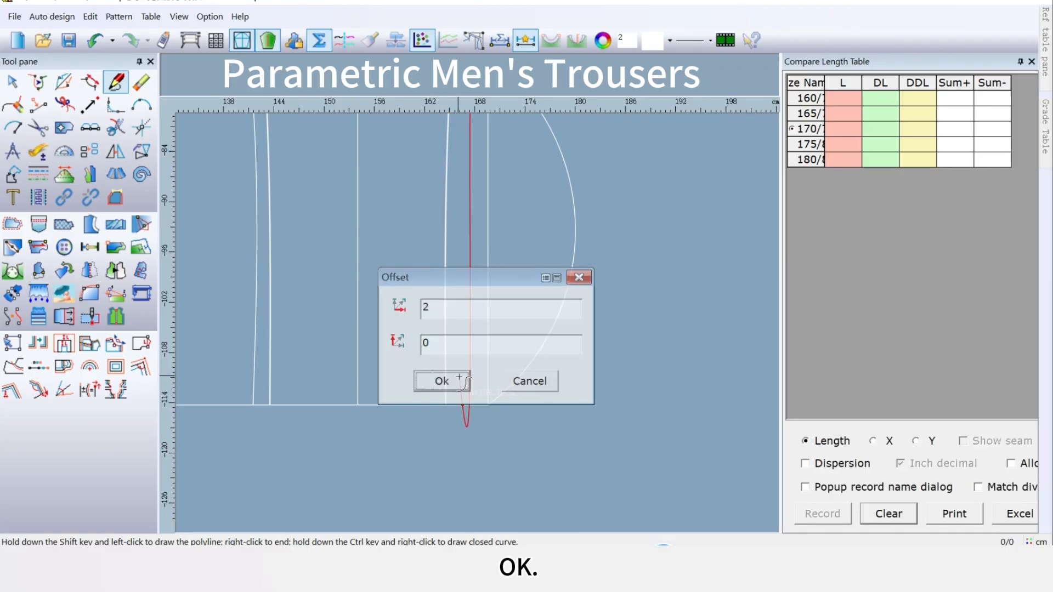
{"action": "right_click", "coordinate": [466, 492]}
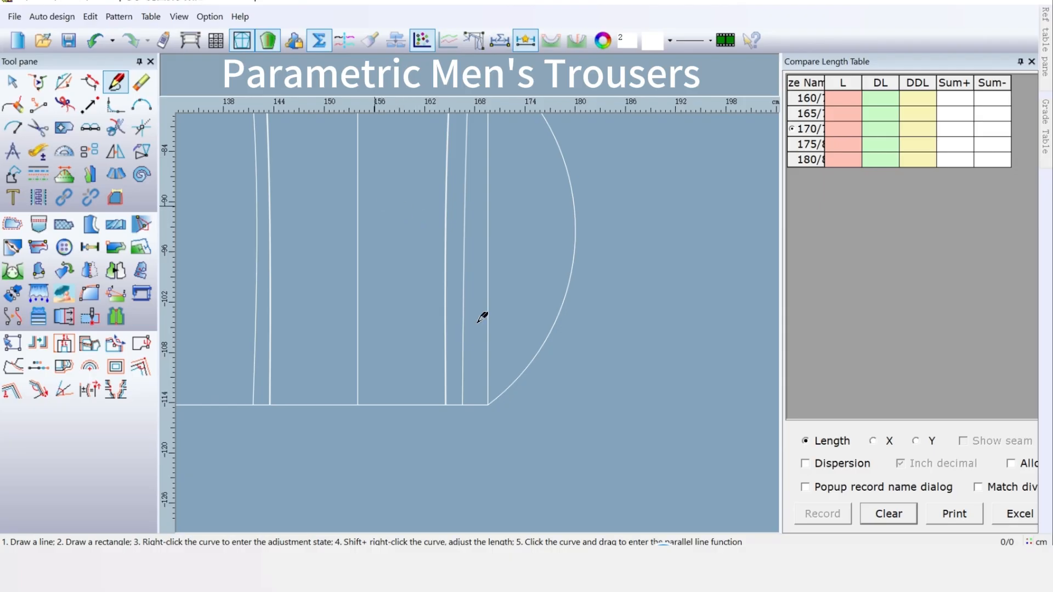
Divide the rotated back waist line into two equal parts with the Divider tool, from its inner end to its outer end
{"action": "scroll", "coordinate": [482, 313], "scroll_direction": "down", "scroll_amount": 3}
{"action": "scroll", "coordinate": [479, 225], "scroll_direction": "down", "scroll_amount": 1}
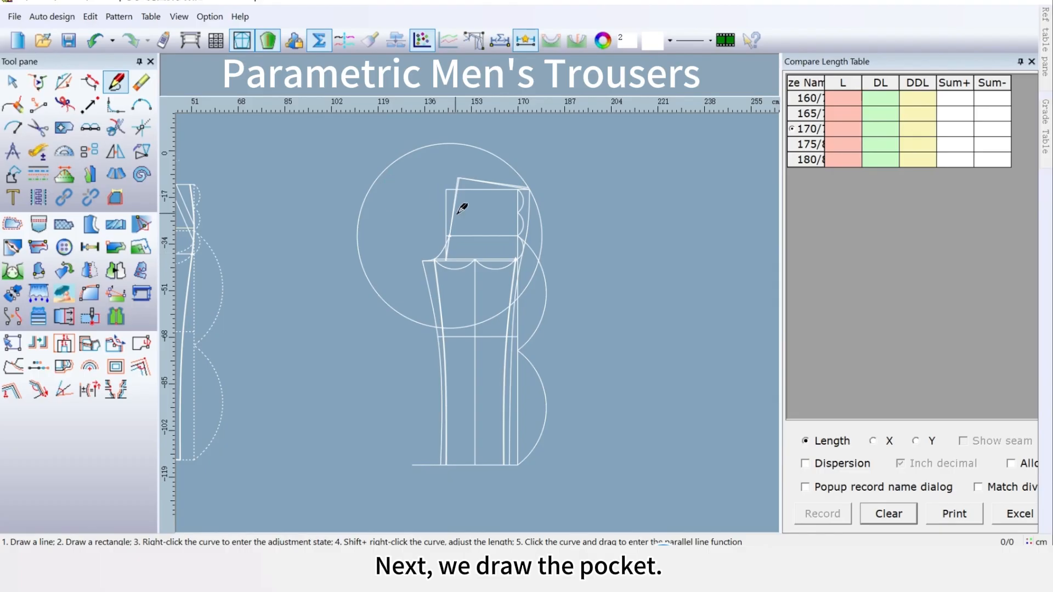
{"action": "scroll", "coordinate": [483, 318], "scroll_direction": "up", "scroll_amount": 2}
{"action": "scroll", "coordinate": [499, 333], "scroll_direction": "up", "scroll_amount": 2}
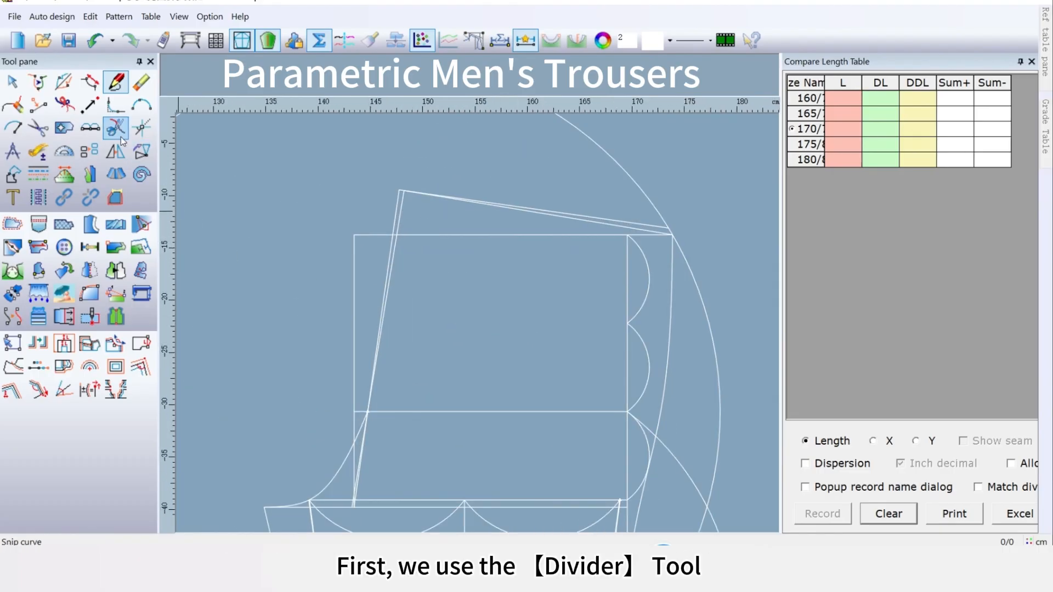
{"action": "left_click", "coordinate": [90, 128]}
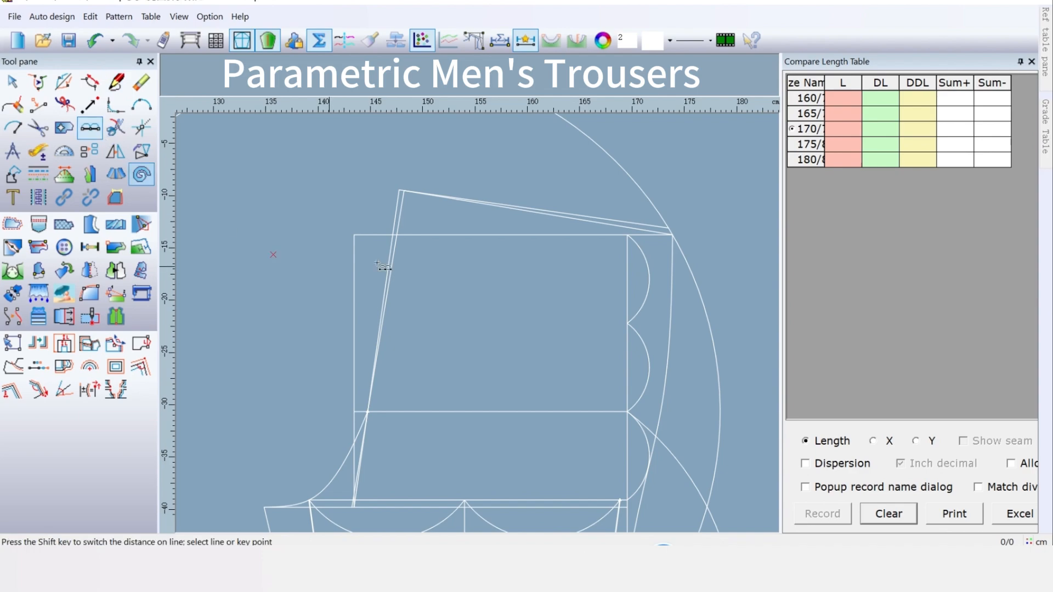
{"action": "left_click", "coordinate": [405, 190]}
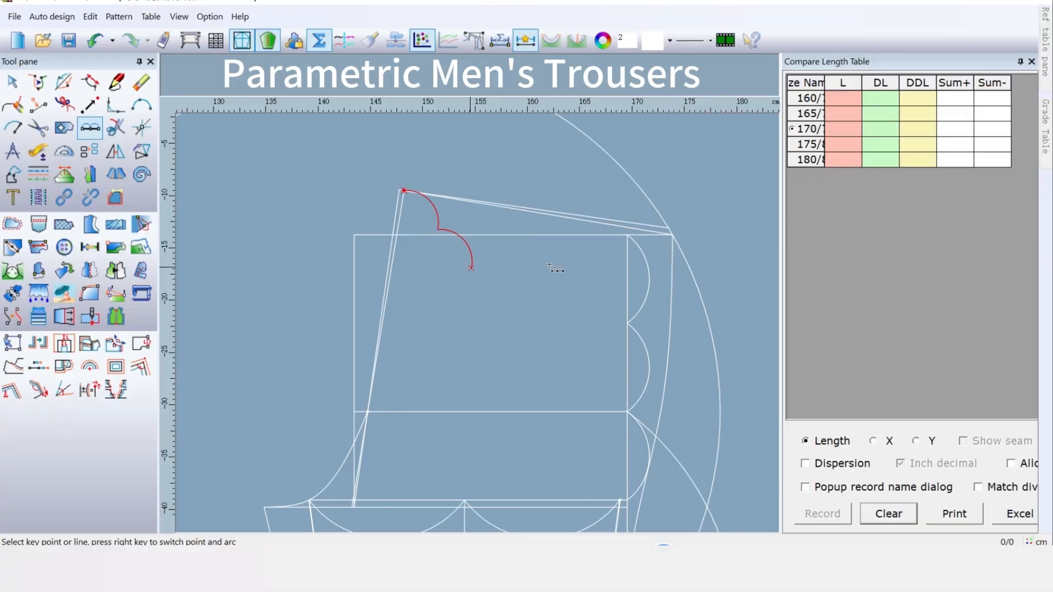
{"action": "left_click", "coordinate": [673, 235]}
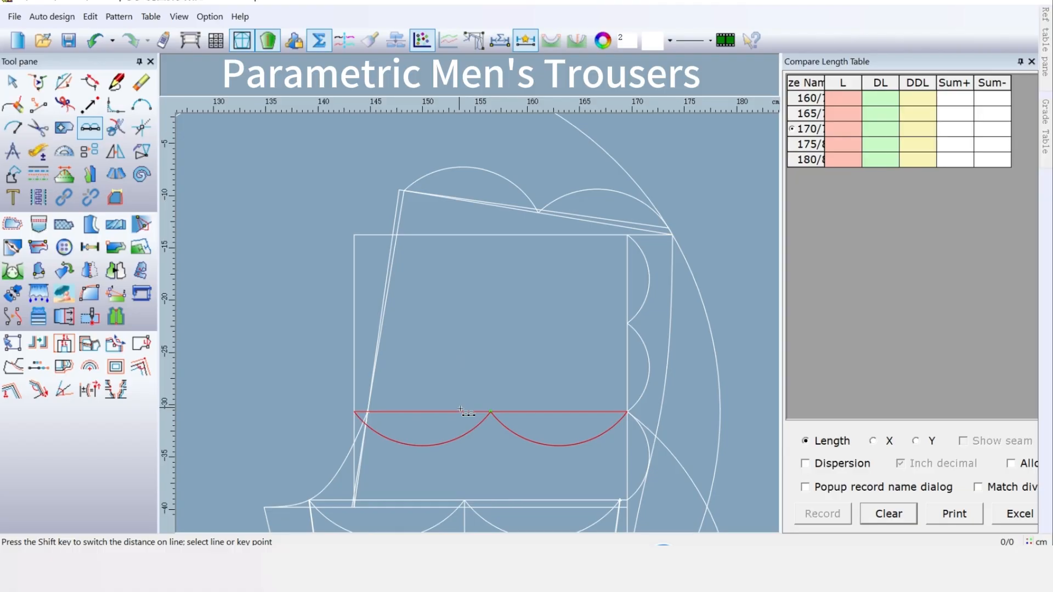
Draw an 8.5 cm line at 90 degrees down from the back waist line's midpoint with the Angle tool
{"action": "left_click", "coordinate": [141, 135]}
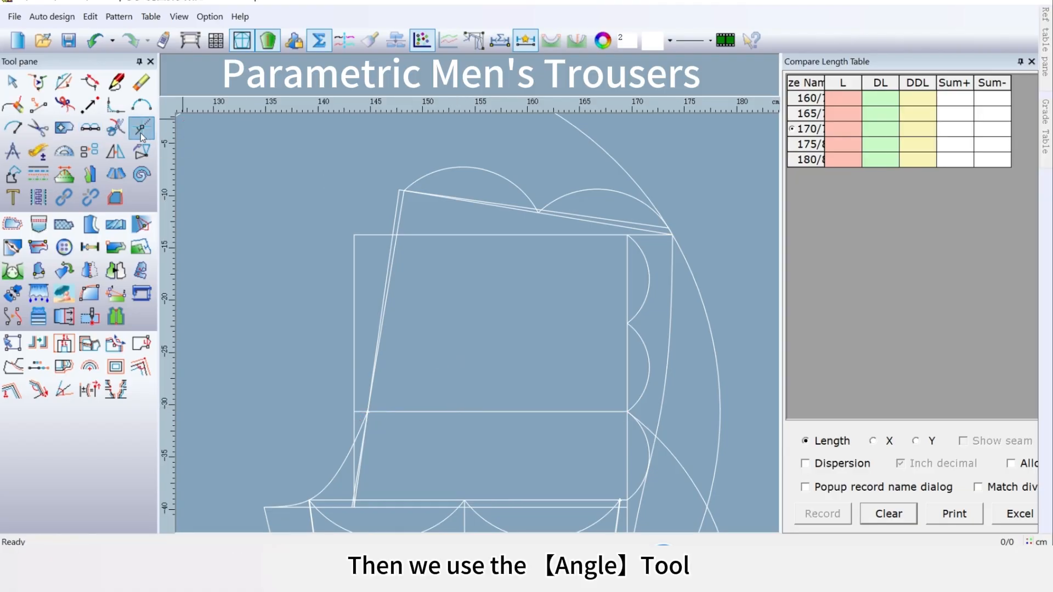
{"action": "left_click", "coordinate": [520, 211]}
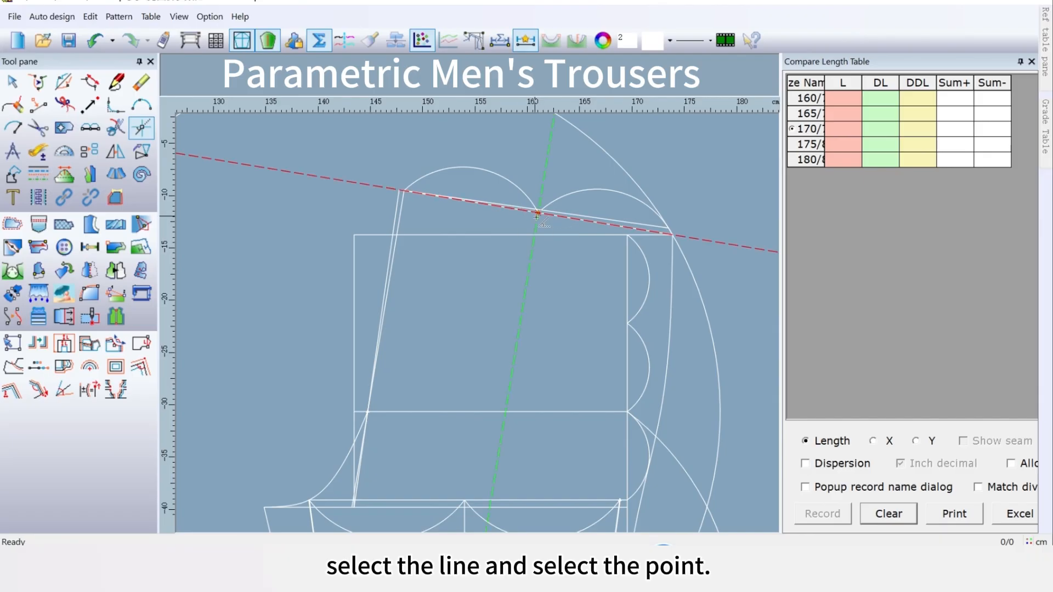
{"action": "left_click", "coordinate": [537, 214]}
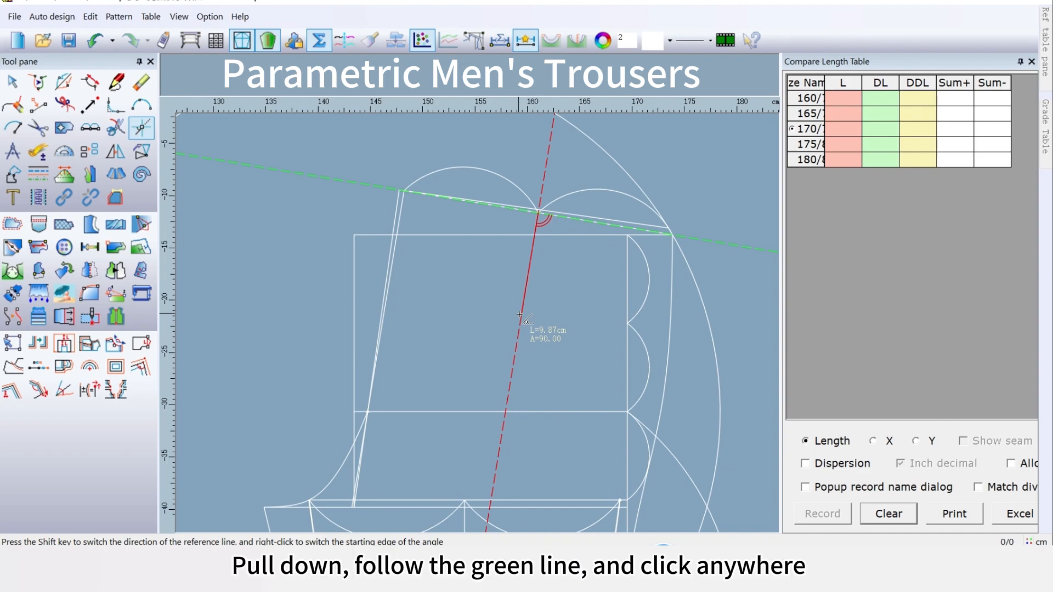
{"action": "left_click", "coordinate": [520, 315]}
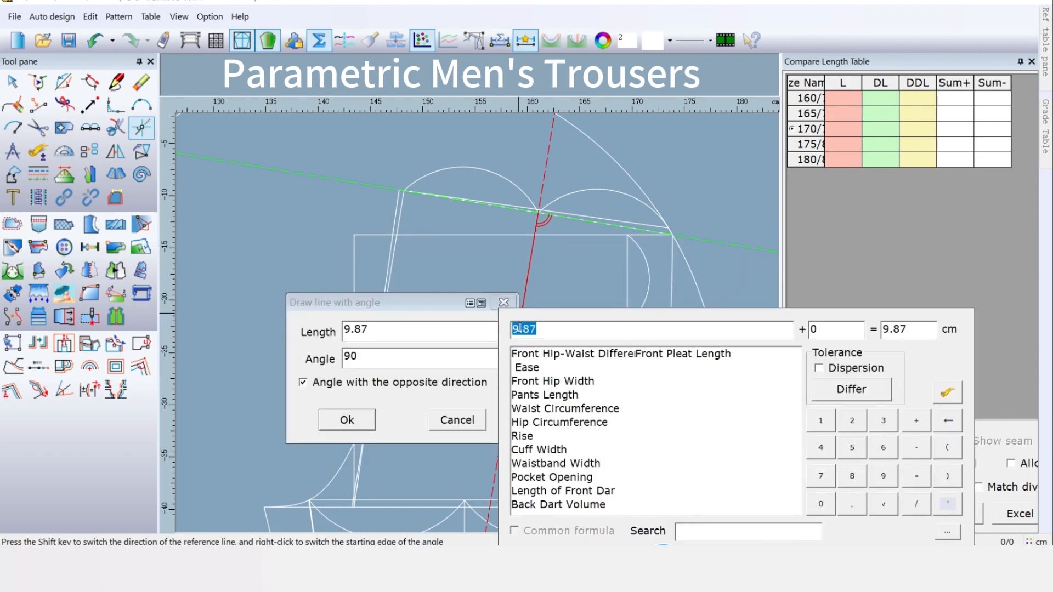
{"action": "type", "text": "8.5"}
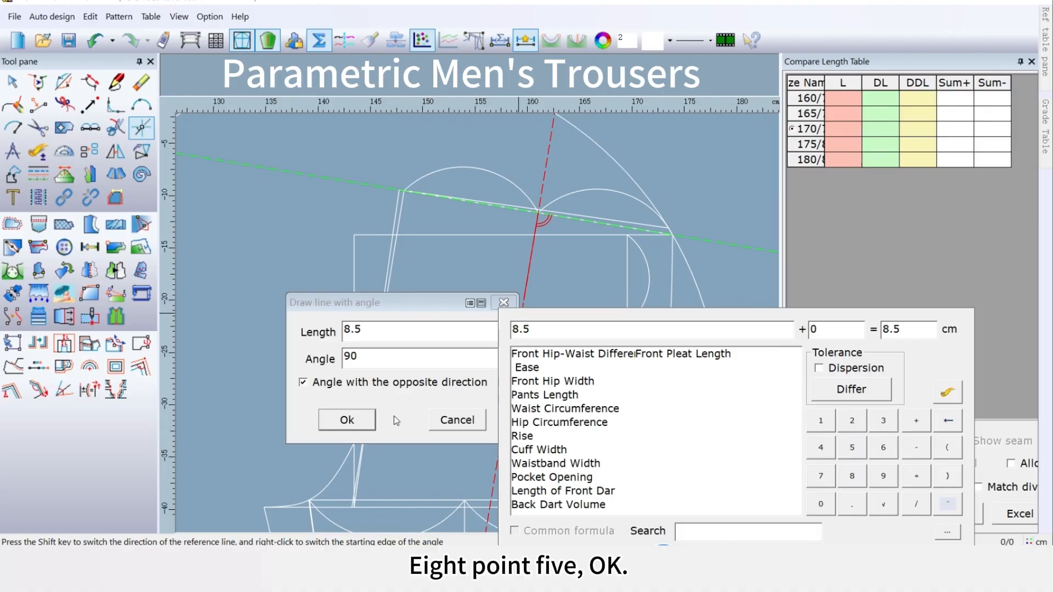
{"action": "key", "text": "Return"}
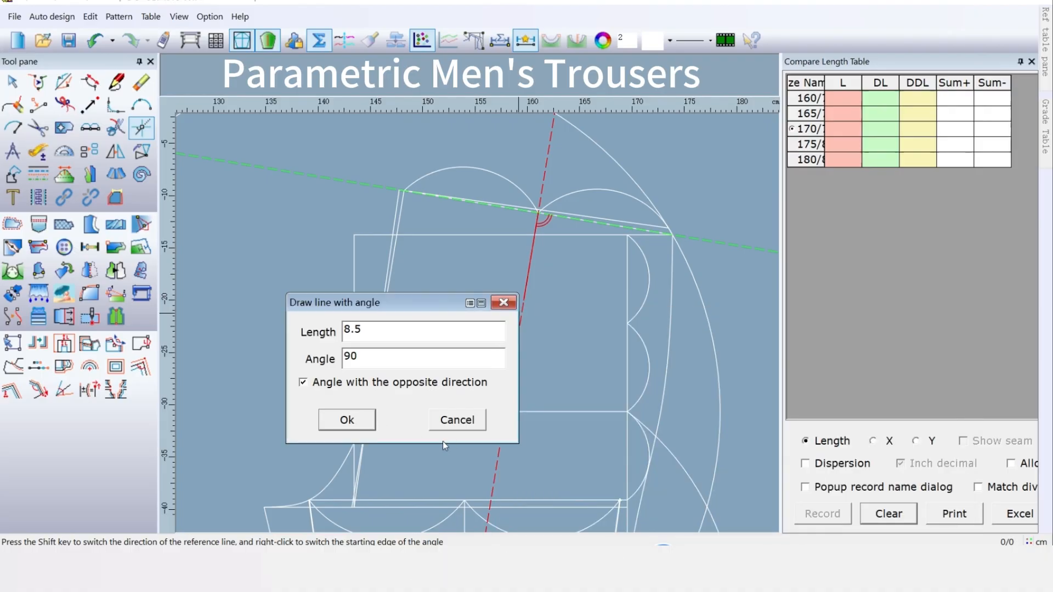
{"action": "left_click", "coordinate": [375, 425]}
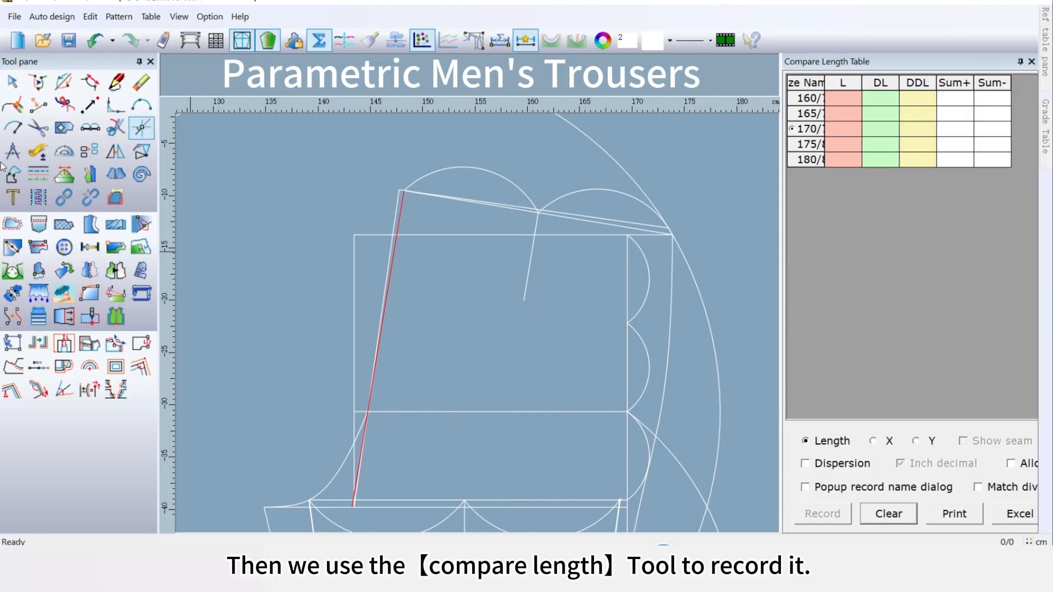
Record the length of the perpendicular dart line as a measurement variable with the Compare Length tool
{"action": "left_click", "coordinate": [49, 149]}
{"action": "left_click", "coordinate": [531, 256]}
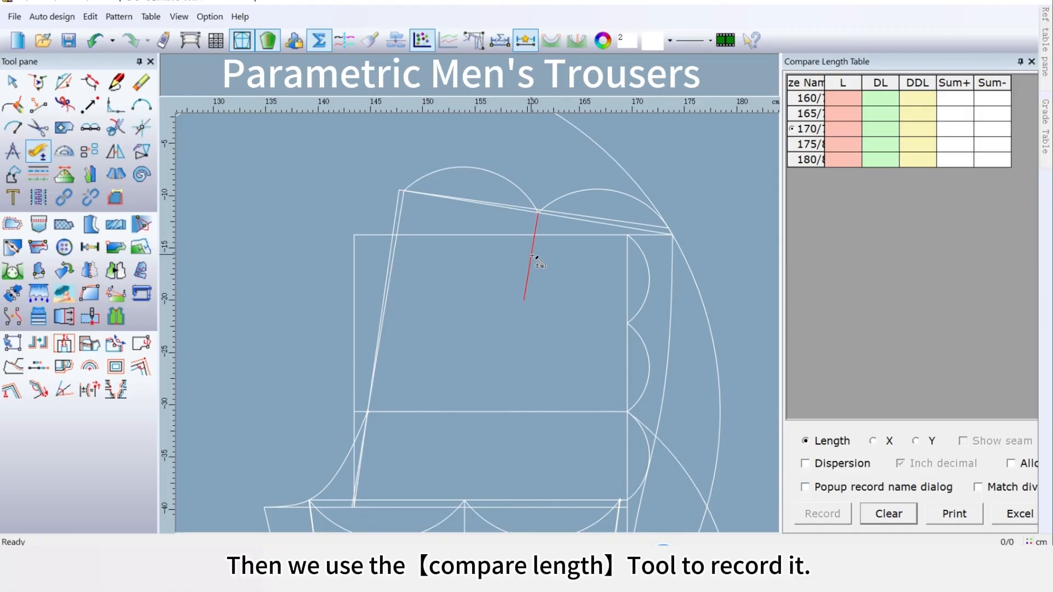
{"action": "right_click", "coordinate": [538, 264]}
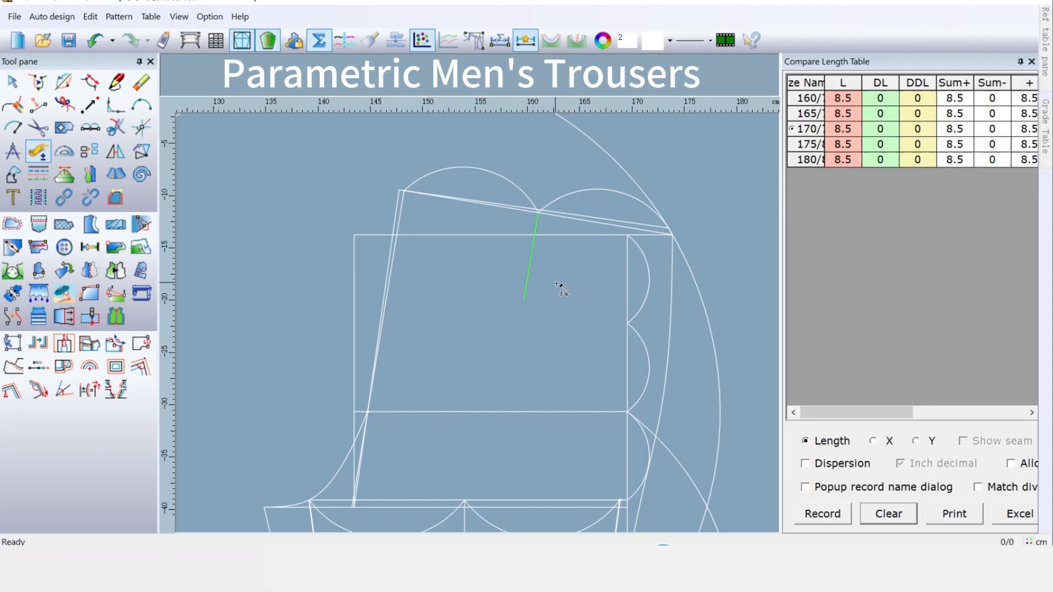
{"action": "left_click", "coordinate": [831, 518]}
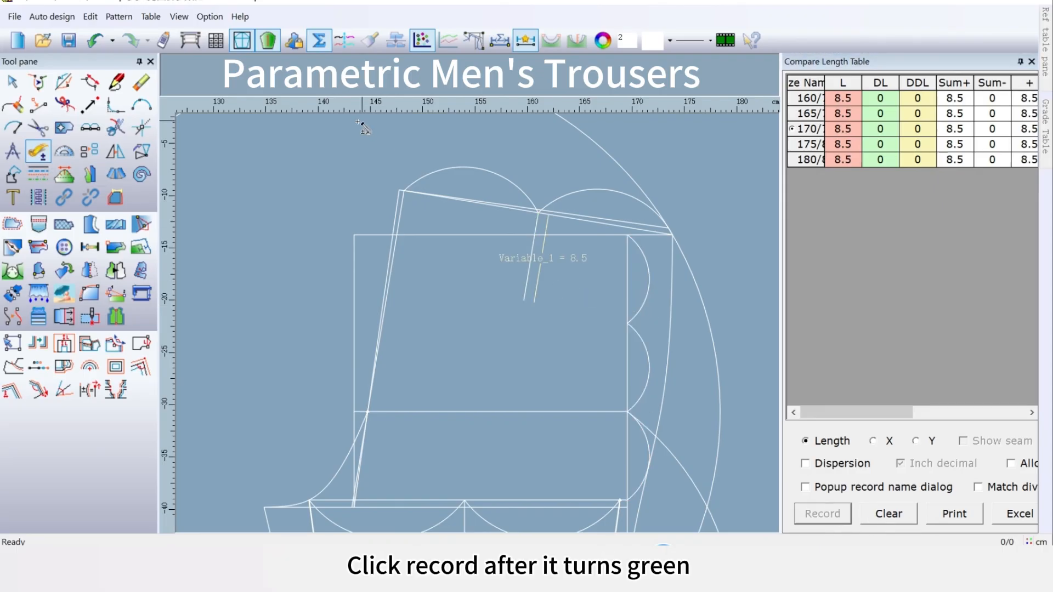
Rename the newly recorded measurement variable as Back Waist Dart Height
{"action": "left_click", "coordinate": [151, 16]}
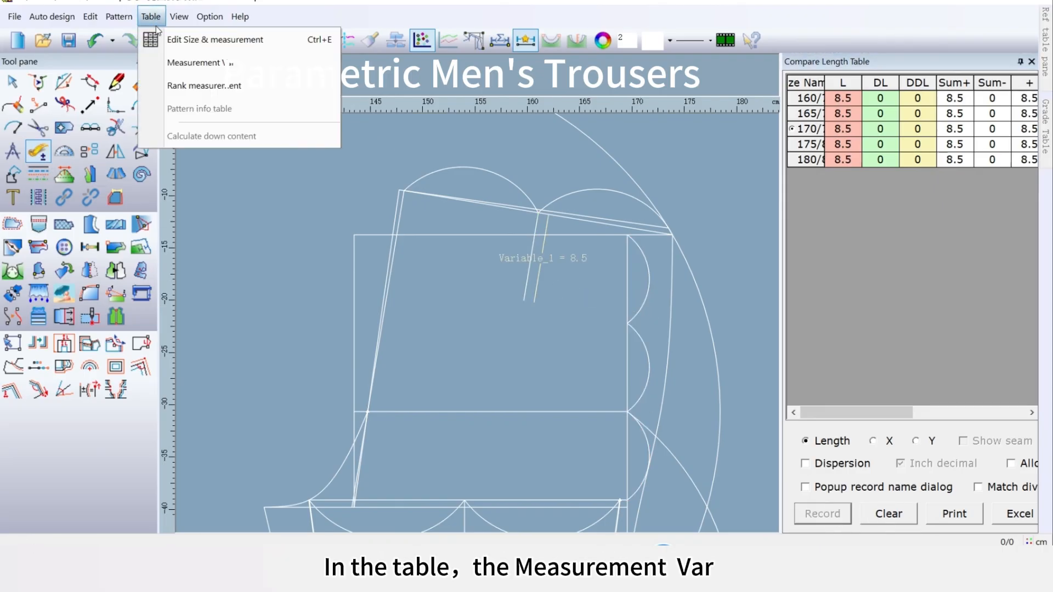
{"action": "left_click", "coordinate": [160, 61]}
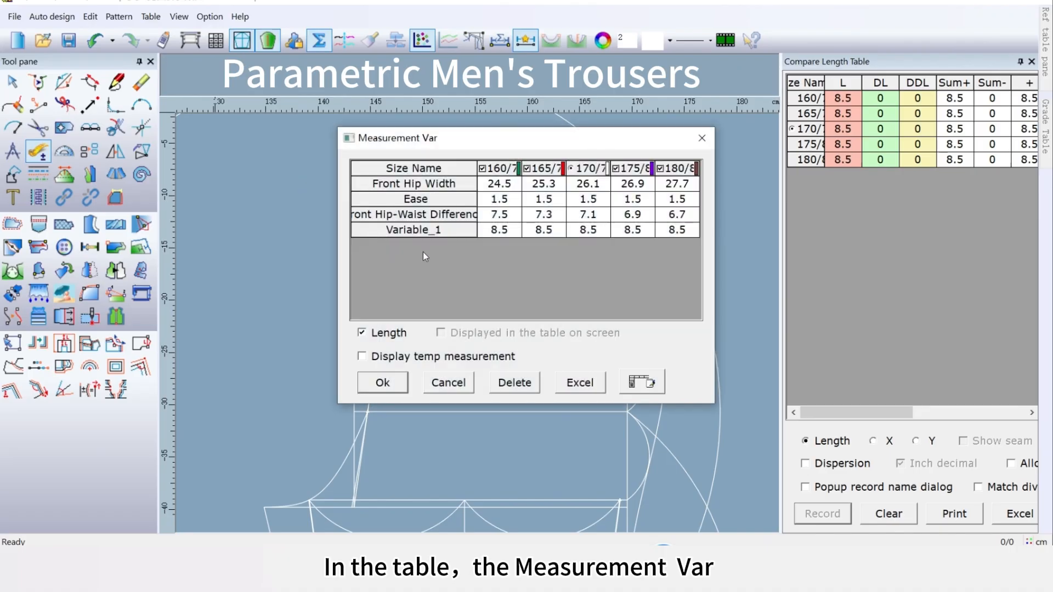
{"action": "double_click", "coordinate": [421, 231]}
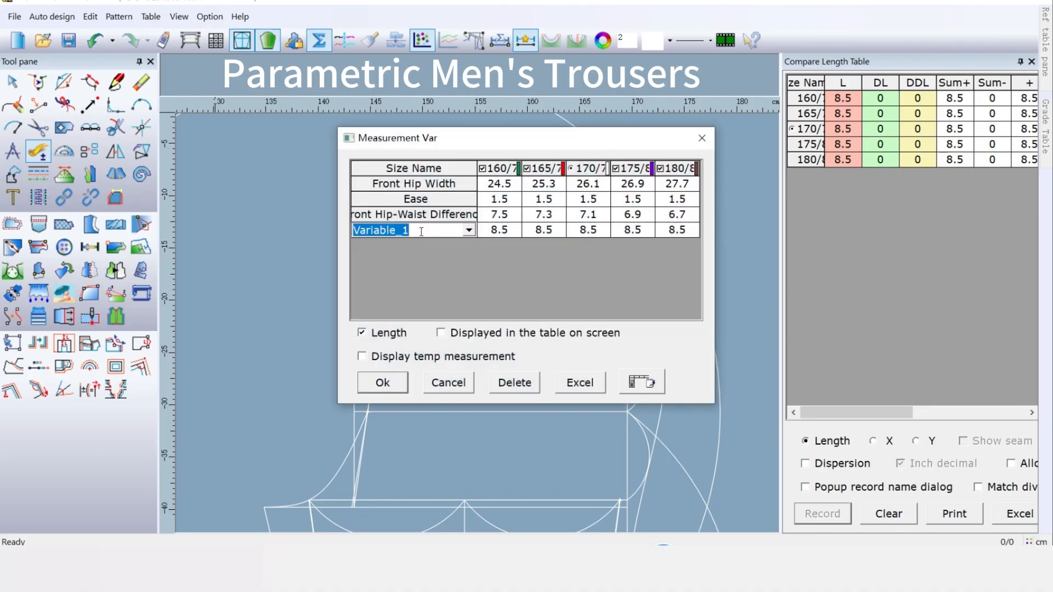
{"action": "type", "text": "Back Waist Dart Height"}
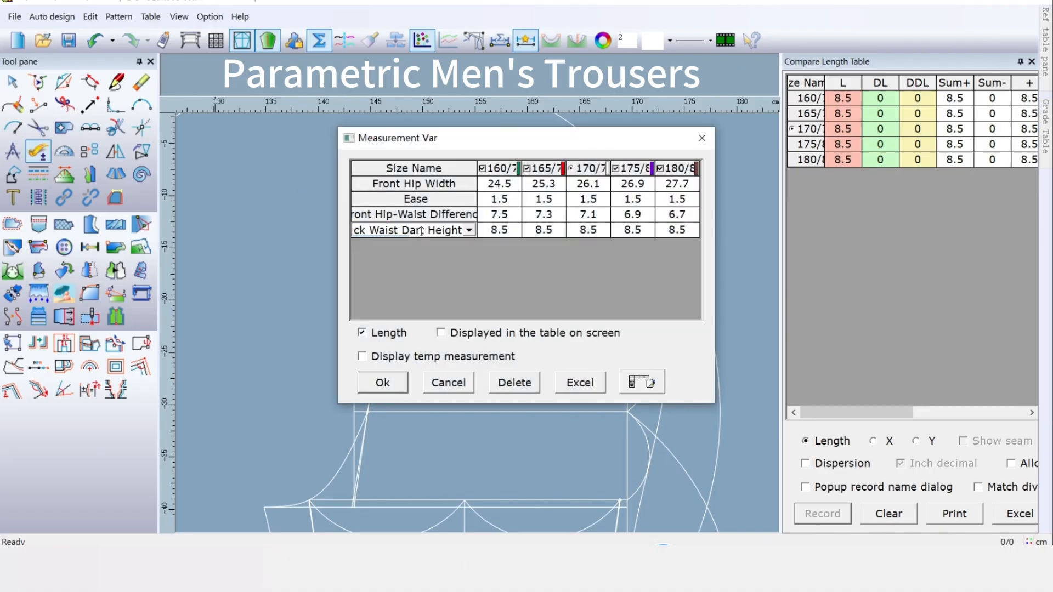
{"action": "left_click_drag", "start_coordinate": [402, 230], "coordinate": [330, 237]}
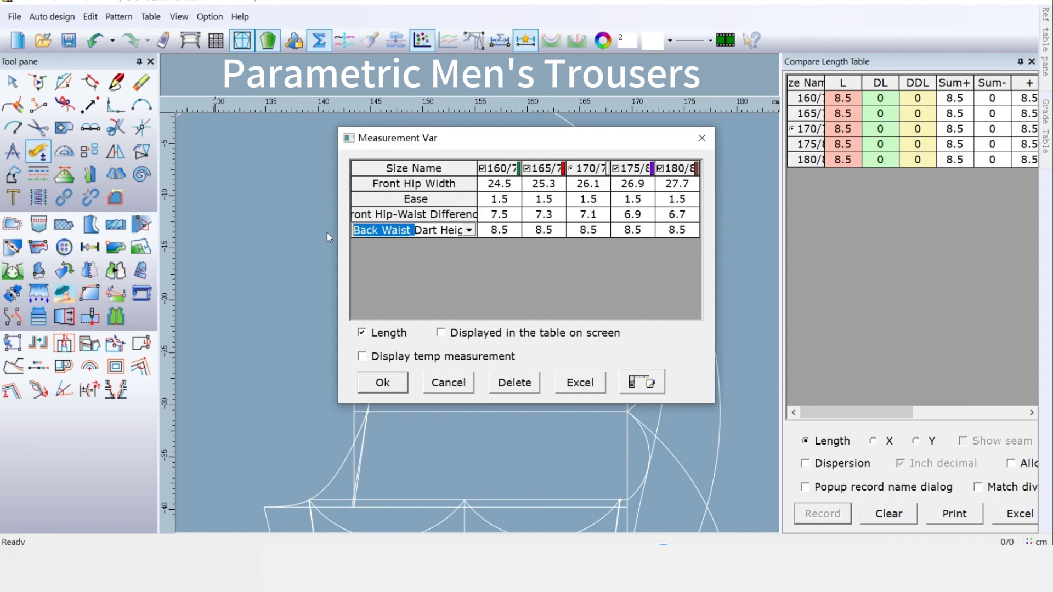
{"action": "left_click", "coordinate": [418, 235]}
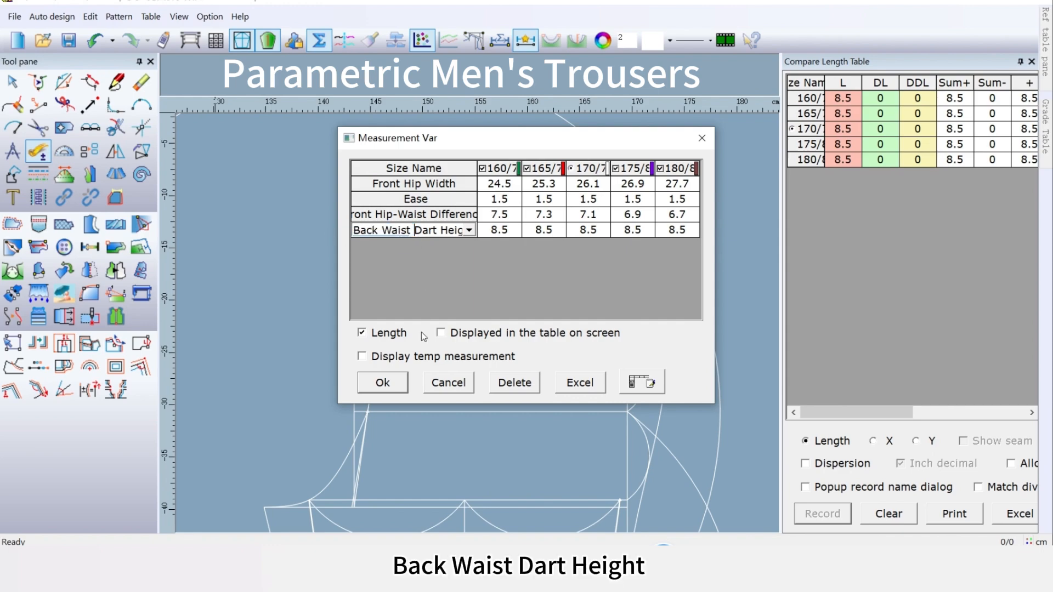
{"action": "left_click", "coordinate": [396, 385]}
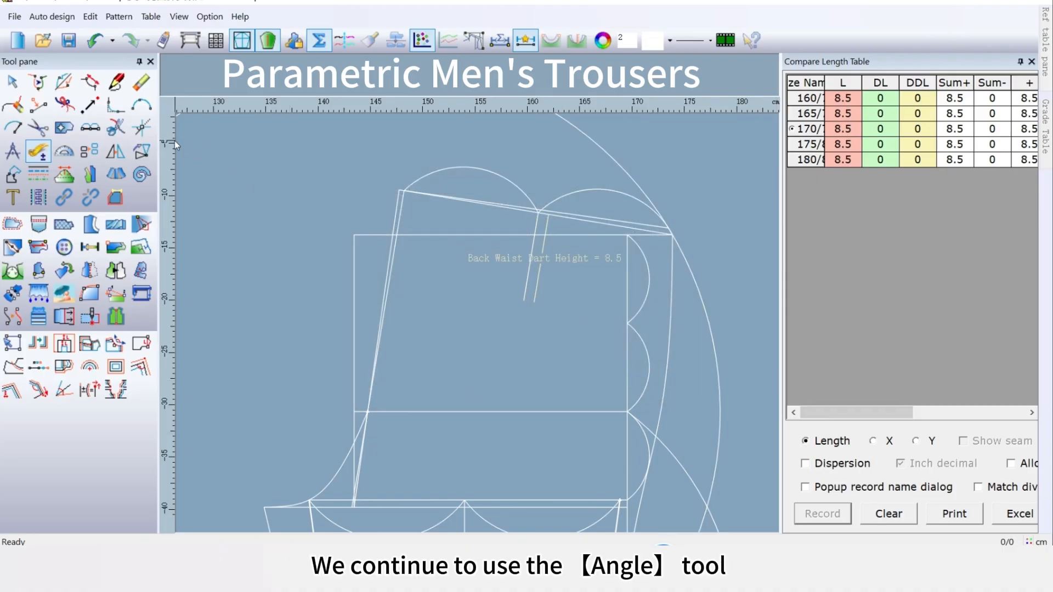
Draw a 6 cm line at 90 degrees toward the side seam, starting at a -0.6 cm position from the dart line's lower end
{"action": "left_click", "coordinate": [143, 127]}
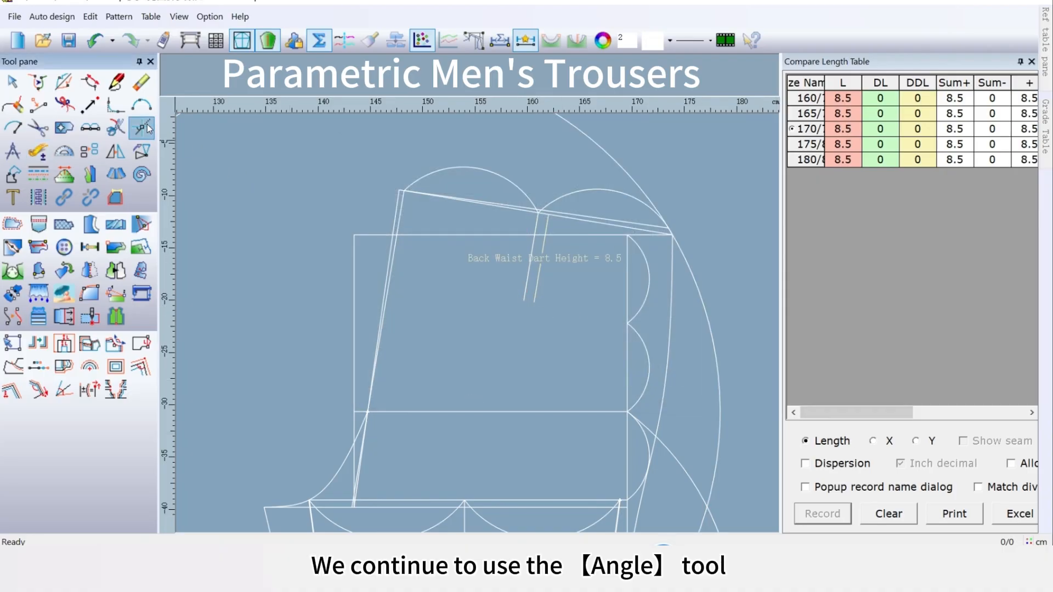
{"action": "left_click", "coordinate": [528, 265]}
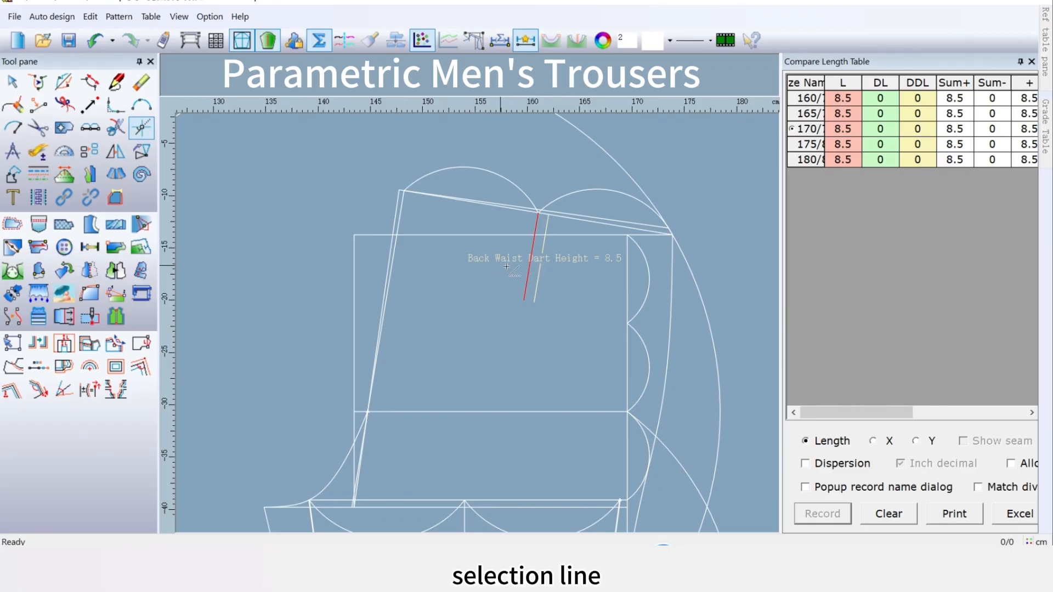
{"action": "left_click", "coordinate": [532, 295]}
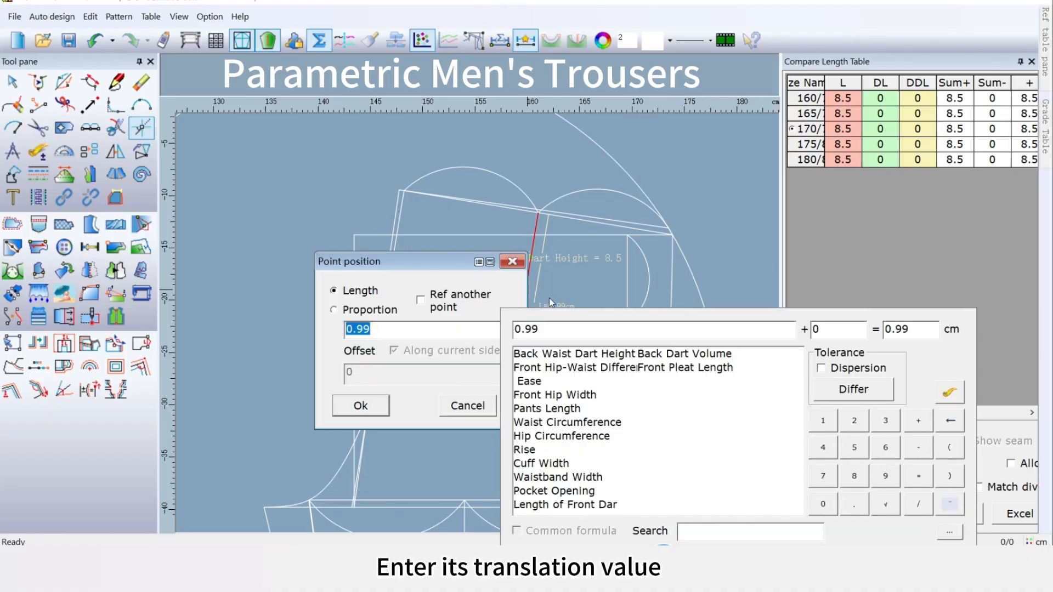
{"action": "left_click", "coordinate": [924, 454]}
{"action": "left_click", "coordinate": [823, 504]}
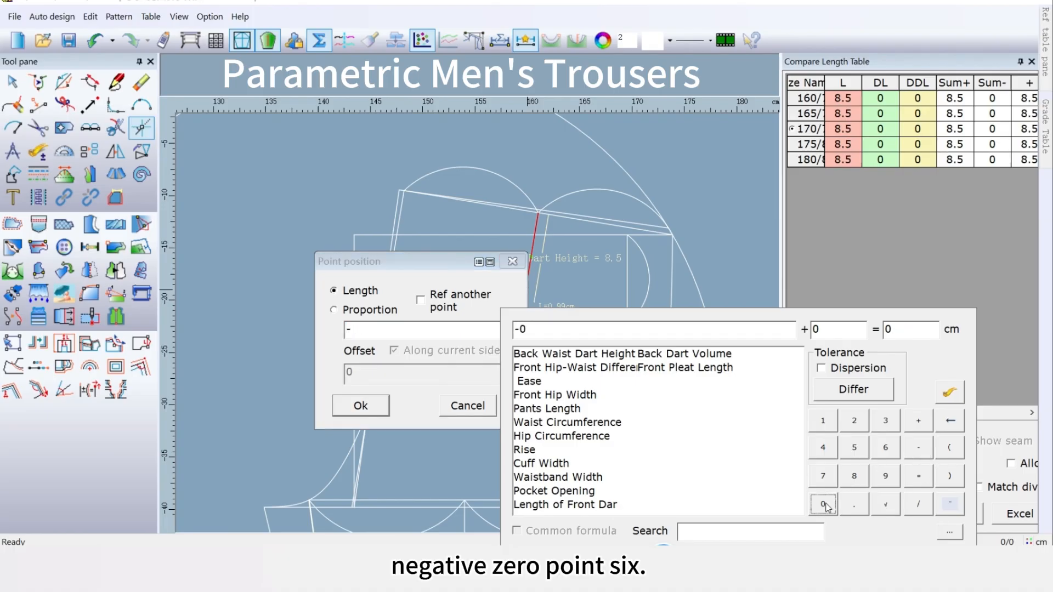
{"action": "left_click", "coordinate": [854, 504]}
{"action": "left_click", "coordinate": [883, 447]}
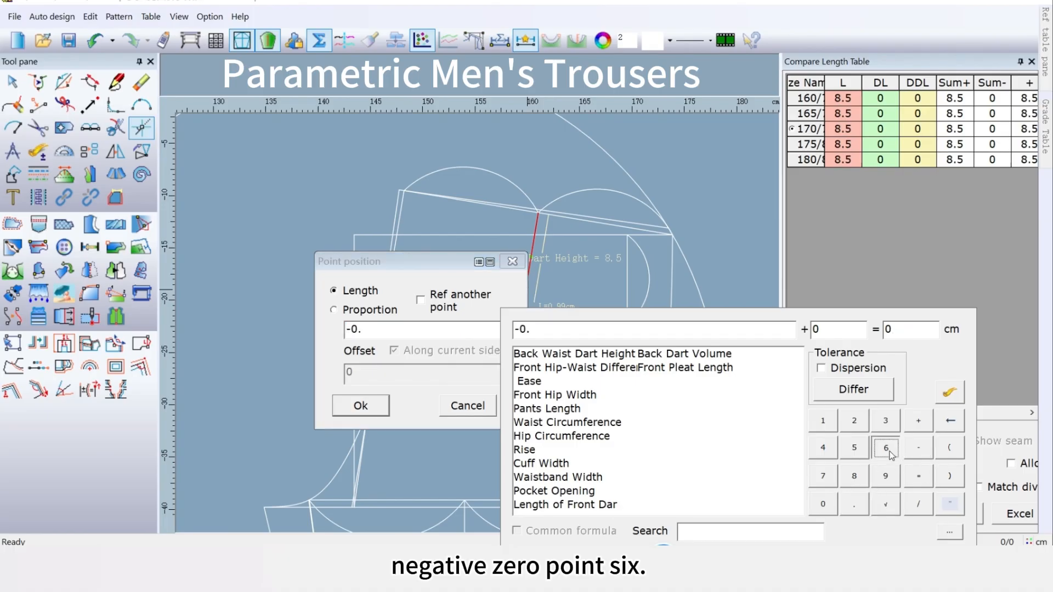
{"action": "left_click", "coordinate": [378, 412]}
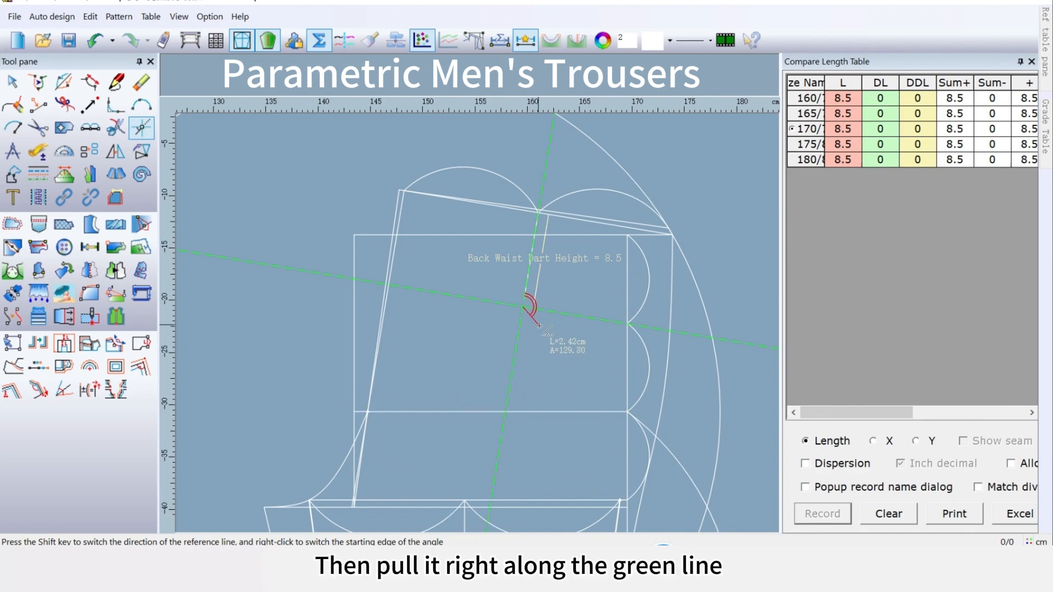
{"action": "left_click", "coordinate": [594, 318]}
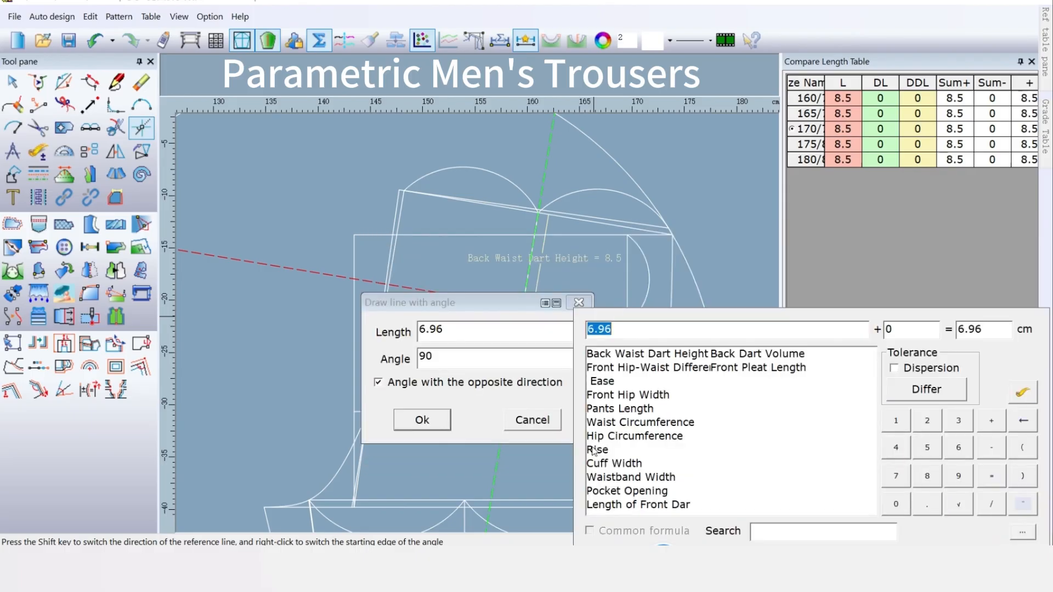
{"action": "left_click", "coordinate": [959, 448]}
{"action": "left_click", "coordinate": [422, 420]}
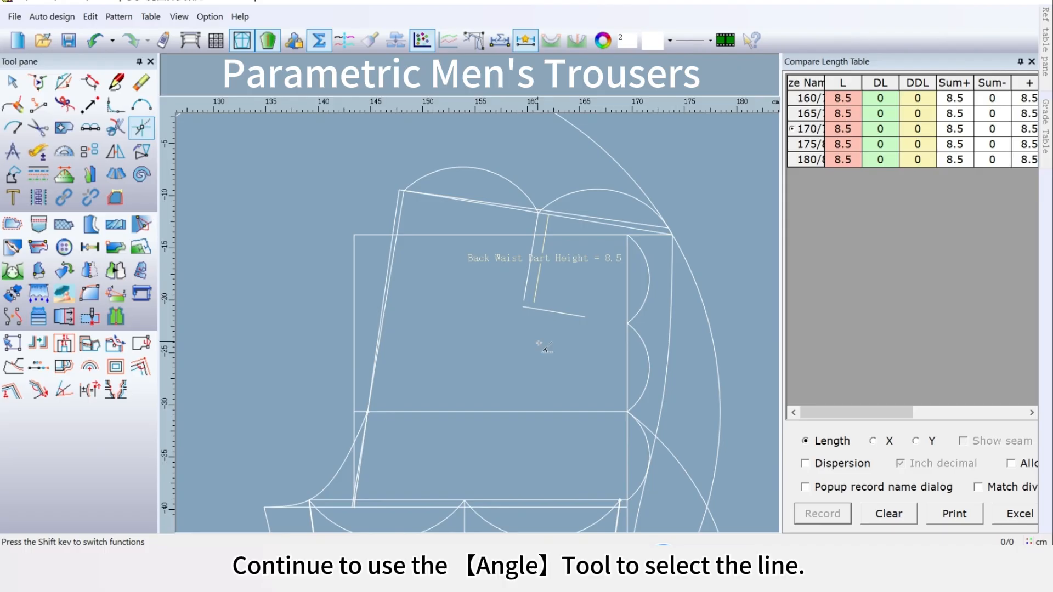
Draw a 1.2 cm line at 90 degrees upward from the outer end of the 6 cm pocket line
{"action": "left_click", "coordinate": [570, 314]}
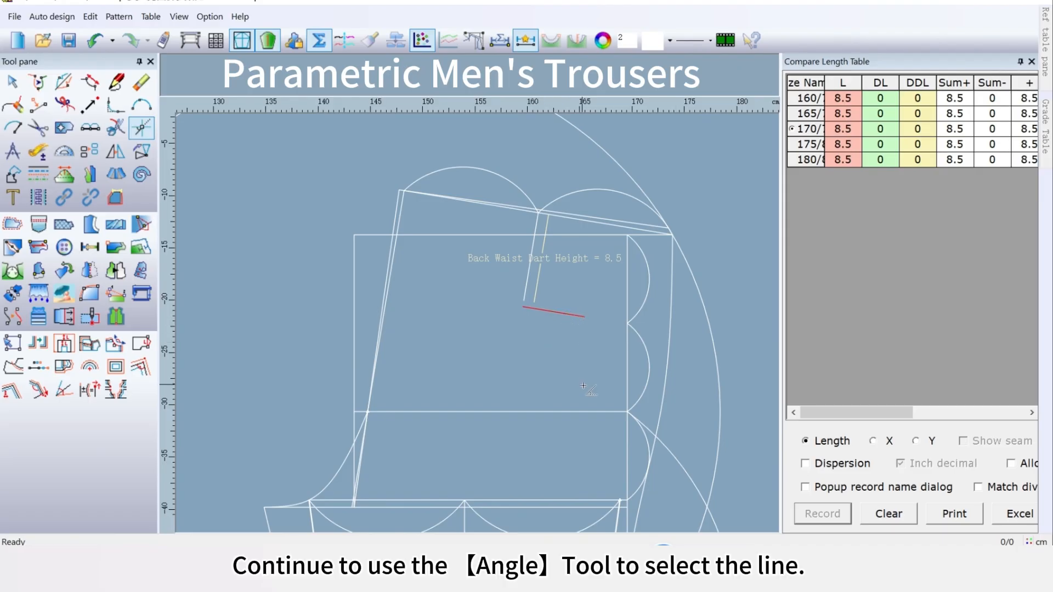
{"action": "left_click", "coordinate": [583, 317]}
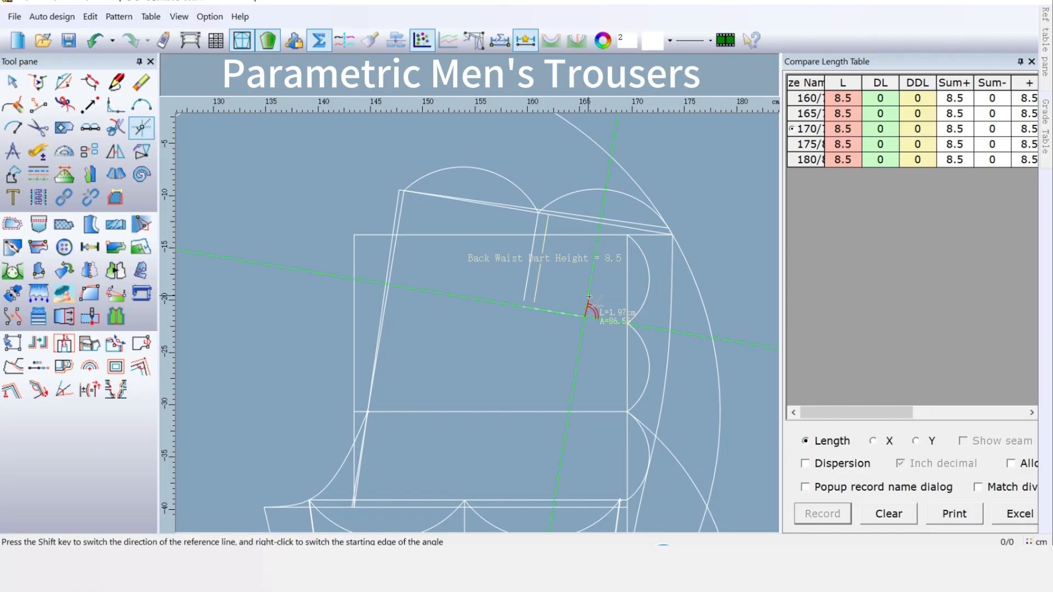
{"action": "left_click", "coordinate": [590, 298]}
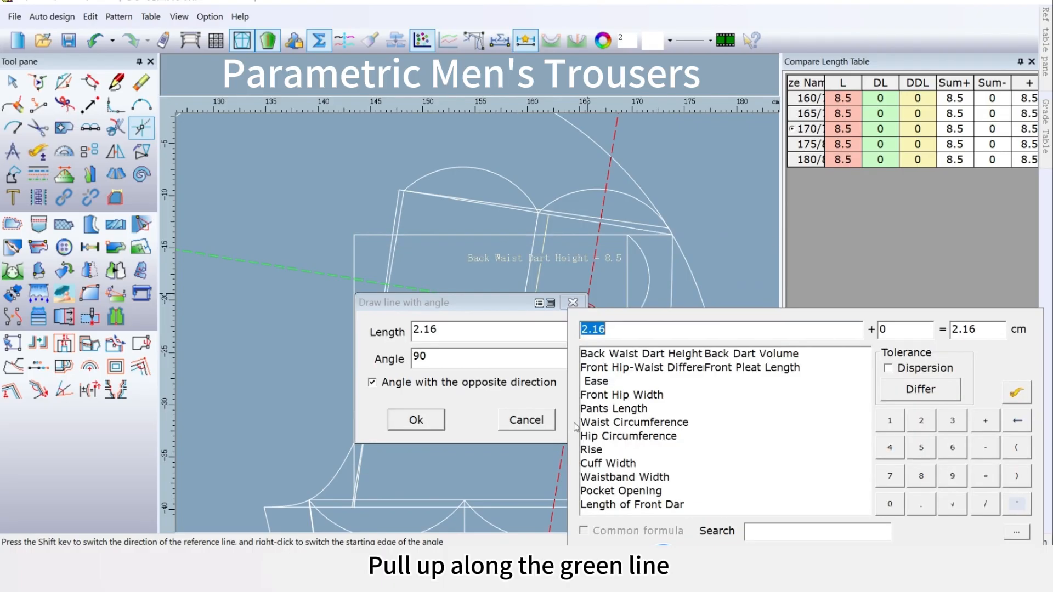
{"action": "left_click", "coordinate": [890, 422]}
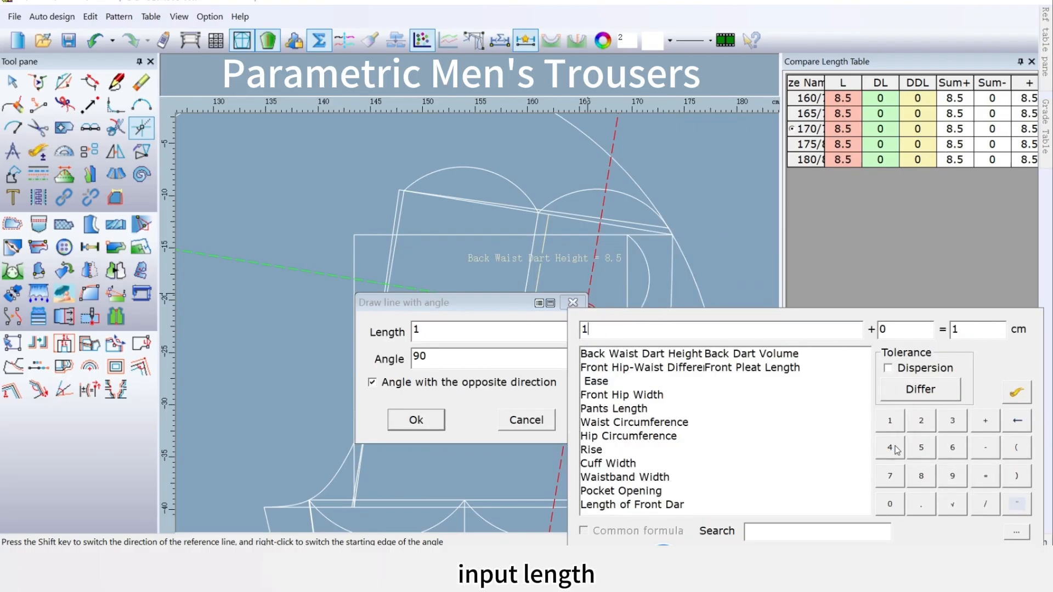
{"action": "left_click", "coordinate": [920, 503]}
{"action": "left_click", "coordinate": [921, 421]}
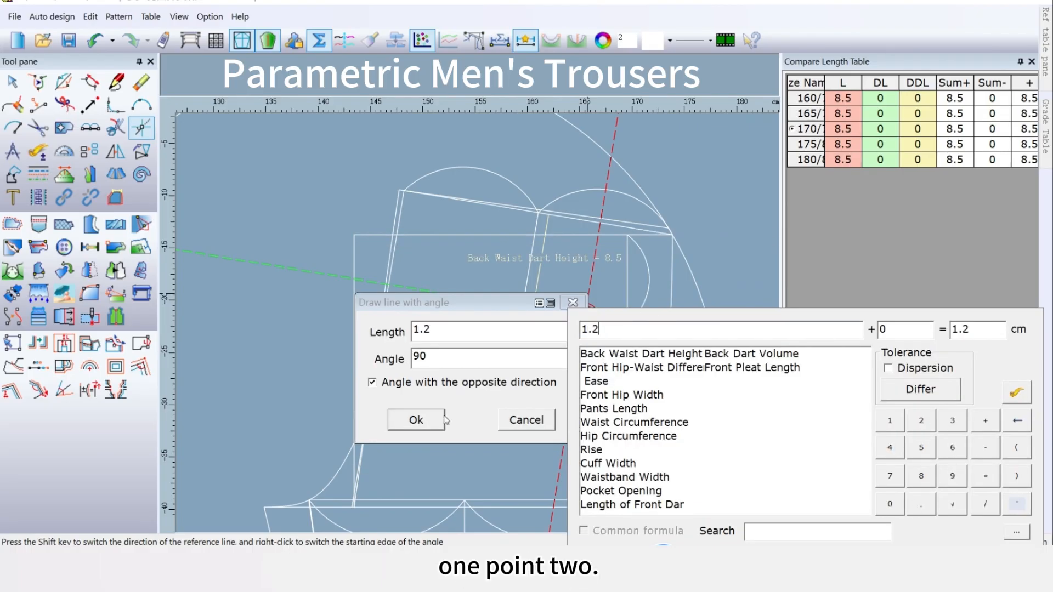
{"action": "left_click", "coordinate": [416, 419]}
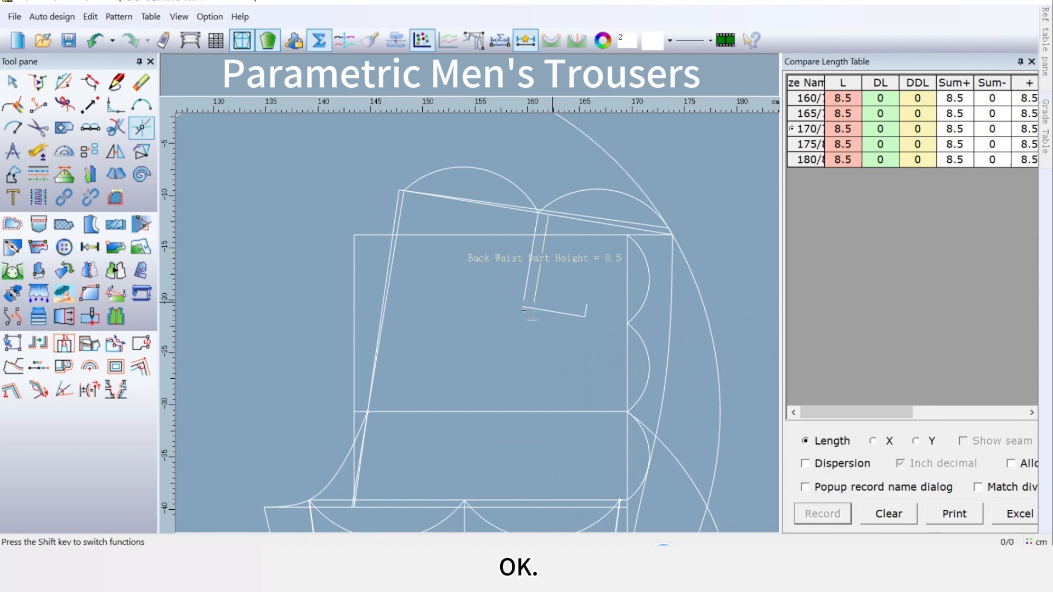
Draw a 6 cm line at 90 degrees from the upper end of the 1.2 cm line back toward the dart line
{"action": "scroll", "coordinate": [555, 313], "scroll_direction": "up", "scroll_amount": 5}
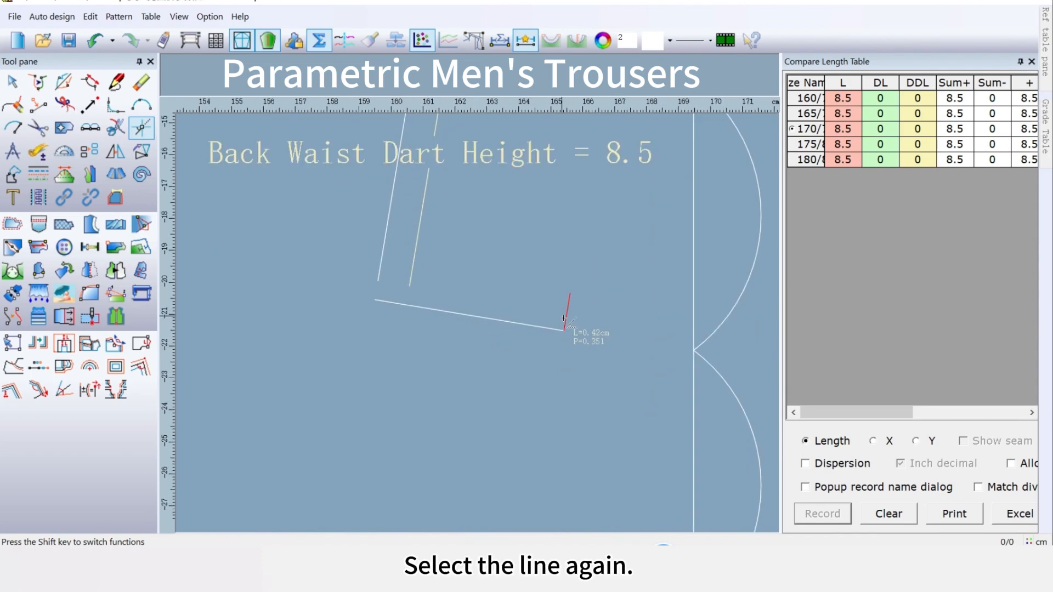
{"action": "left_click", "coordinate": [565, 317]}
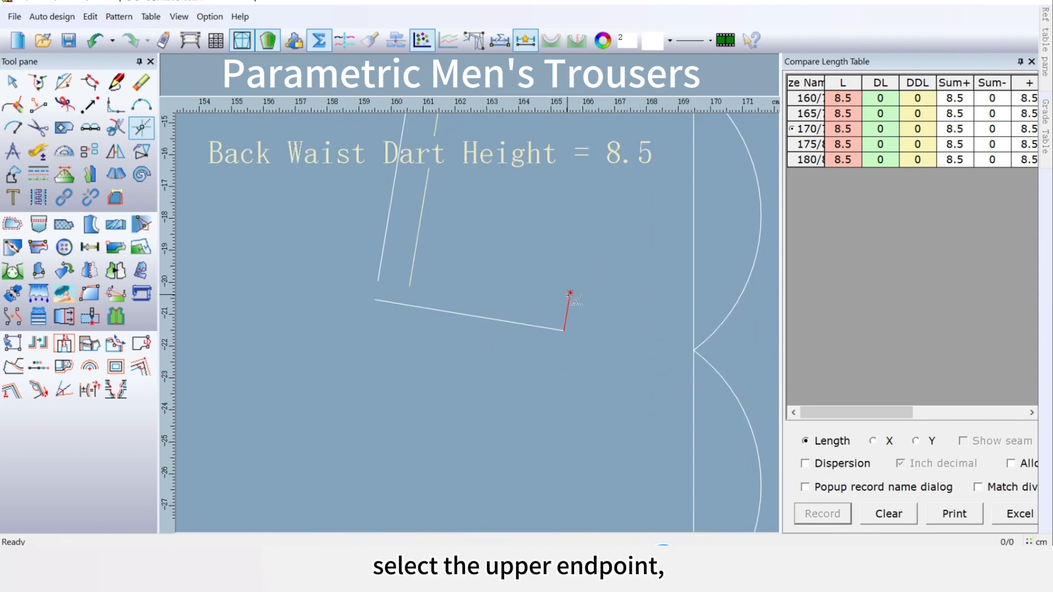
{"action": "left_click", "coordinate": [570, 294]}
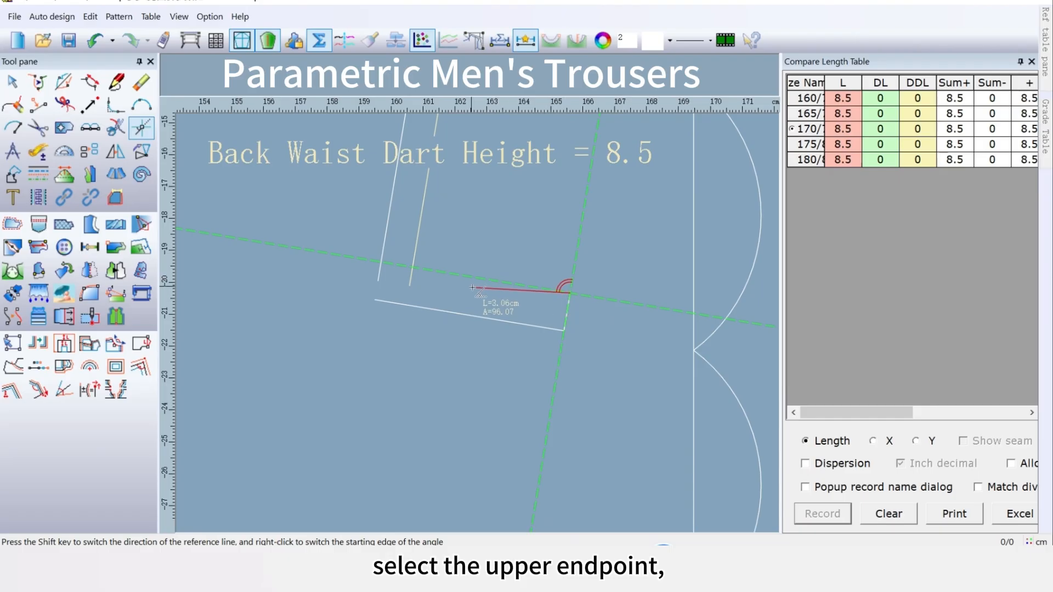
{"action": "left_click", "coordinate": [385, 265]}
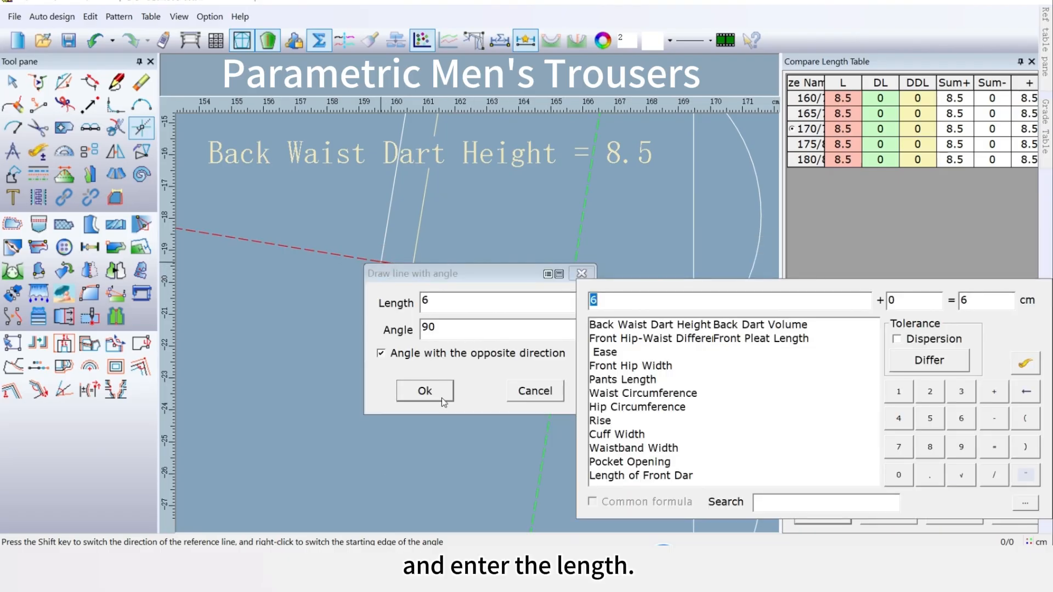
{"action": "left_click", "coordinate": [430, 394]}
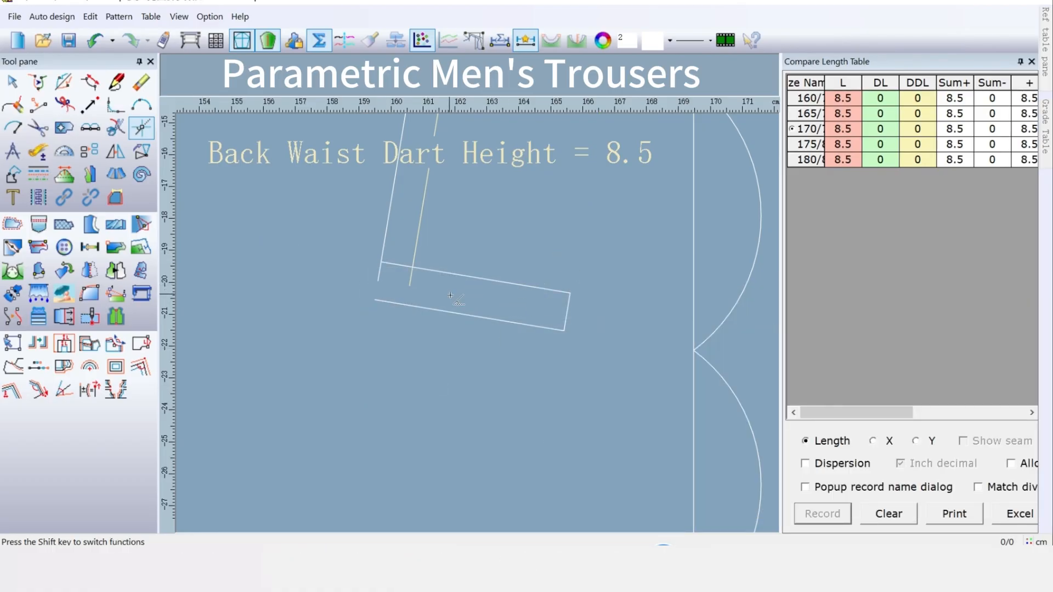
Draw a 6 cm line at 90 degrees from the dart line's lower endpoint toward the side seam, between the two pocket lines
{"action": "left_click", "coordinate": [380, 275]}
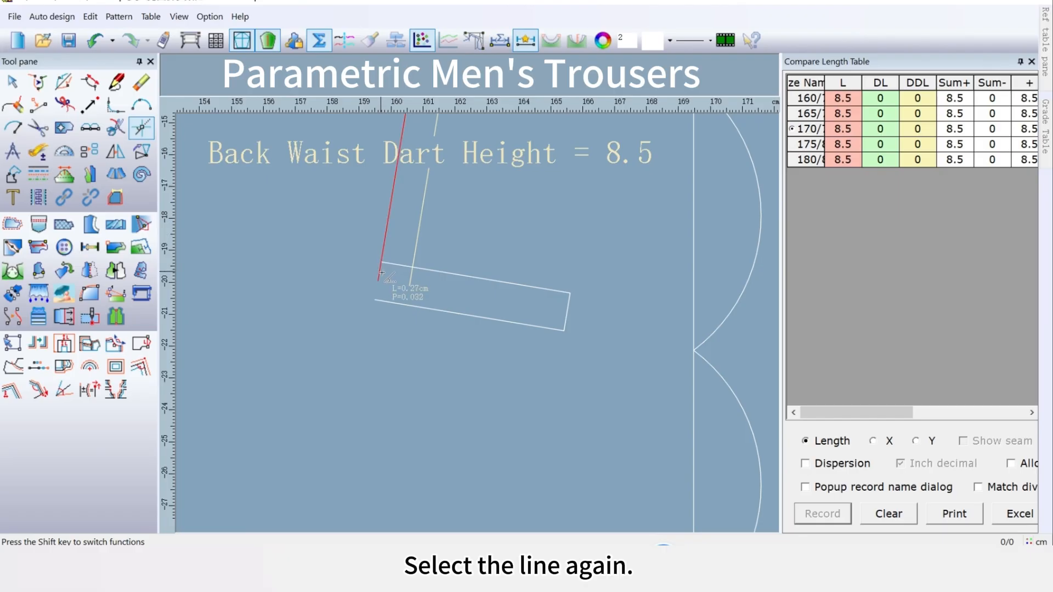
{"action": "left_click", "coordinate": [419, 307]}
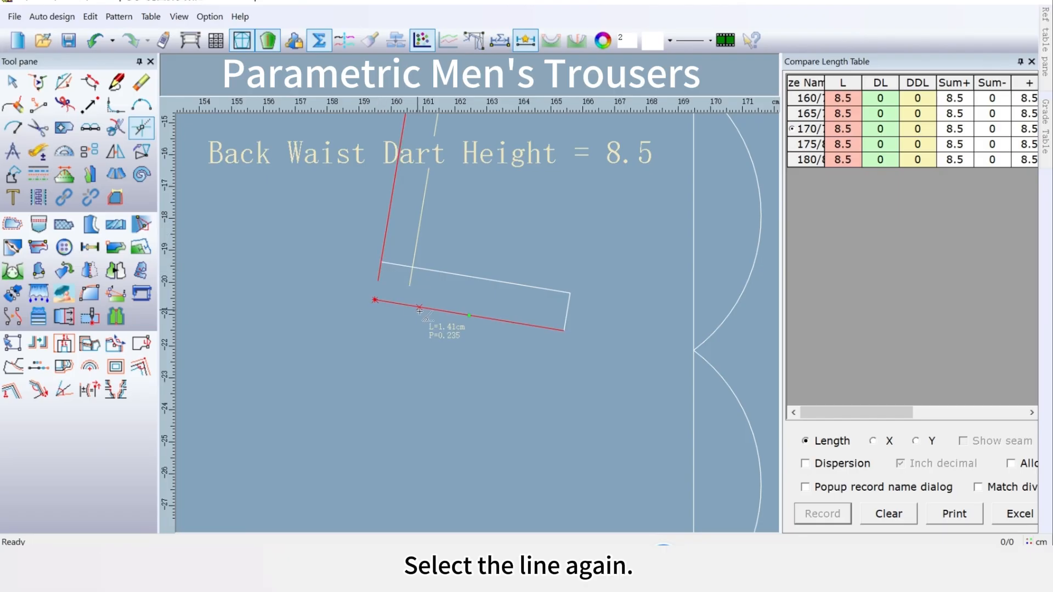
{"action": "left_click", "coordinate": [378, 280]}
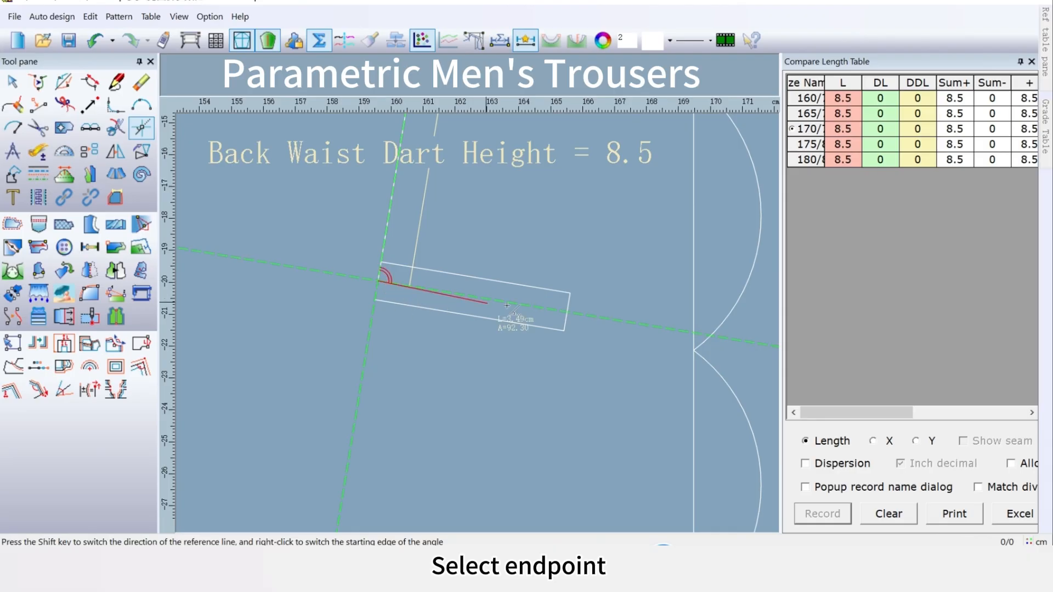
{"action": "left_click", "coordinate": [568, 317]}
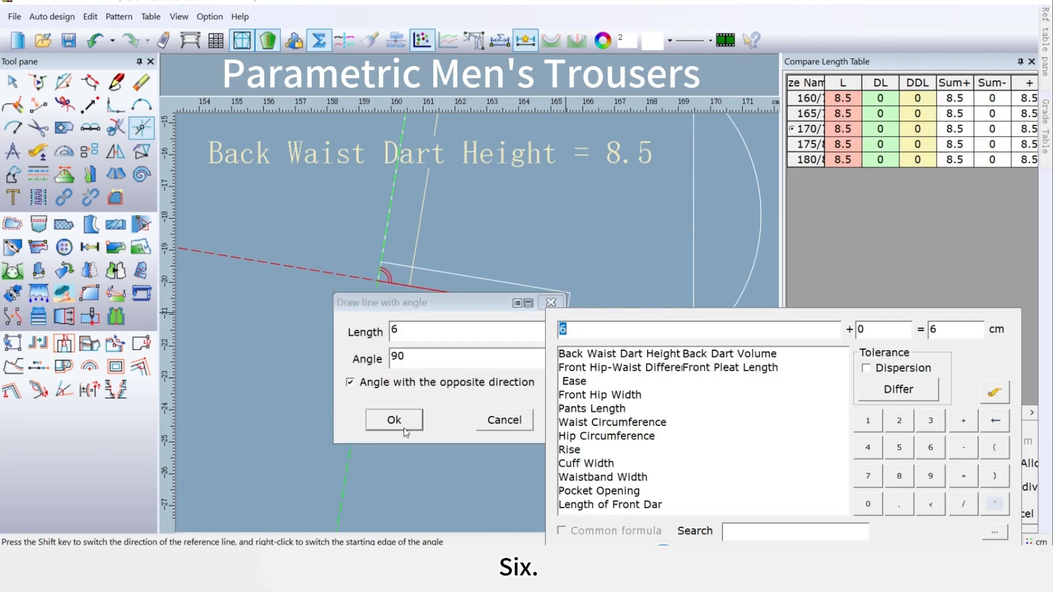
{"action": "left_click", "coordinate": [394, 420]}
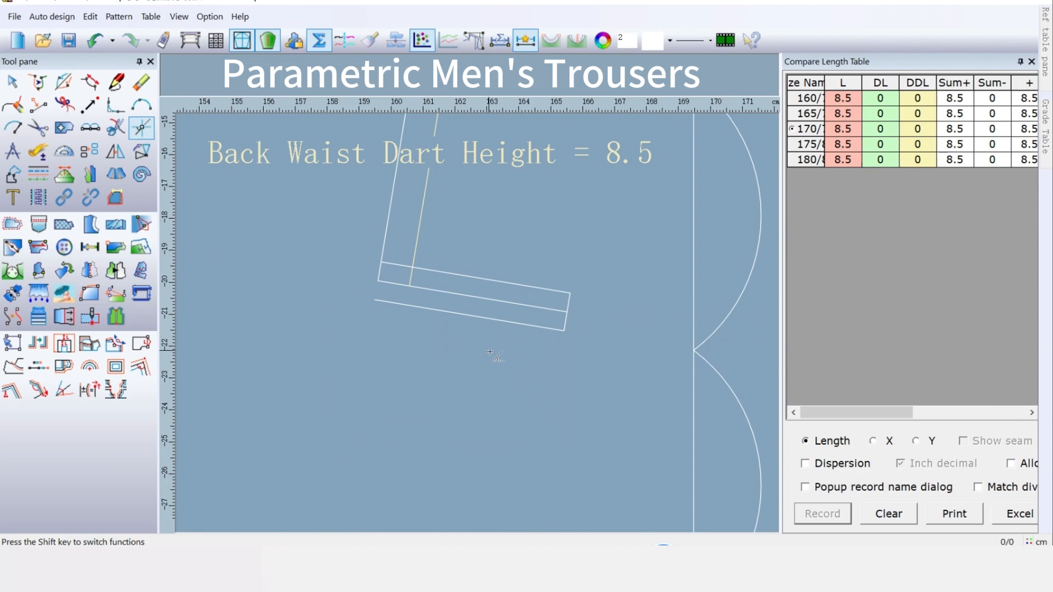
Place a point on the upper pocket line 2 cm in from its side-seam end with the Point tool
{"action": "scroll", "coordinate": [497, 351], "scroll_direction": "down", "scroll_amount": 1}
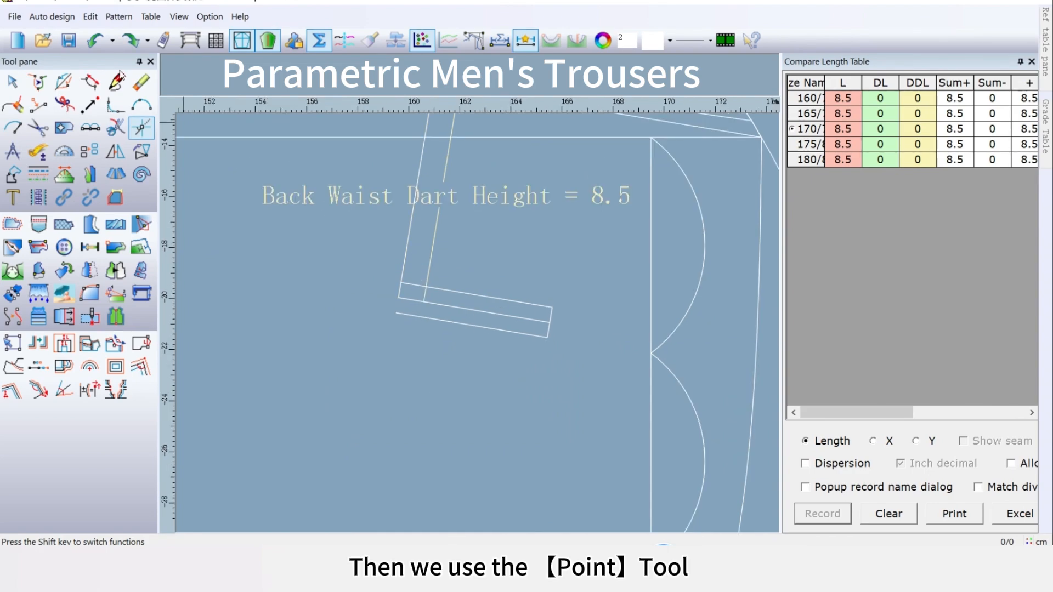
{"action": "left_click", "coordinate": [39, 107]}
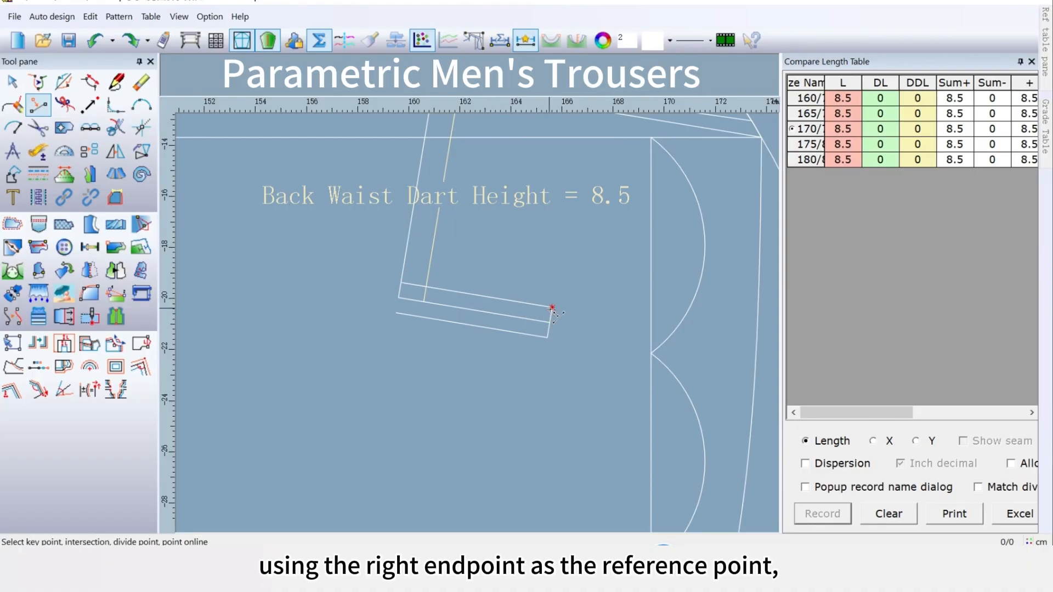
{"action": "left_click", "coordinate": [515, 304]}
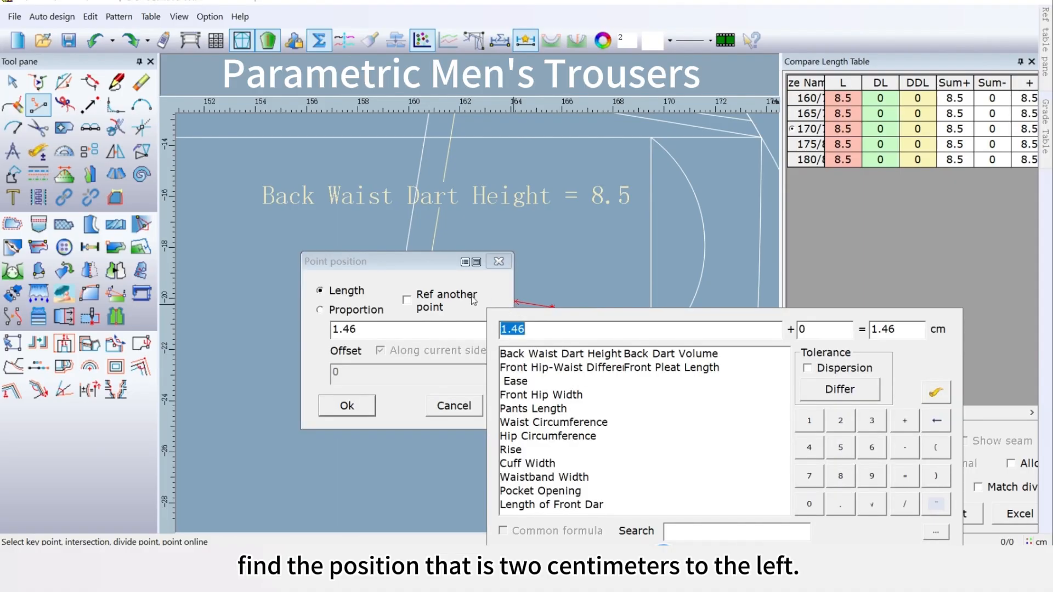
{"action": "left_click", "coordinate": [846, 422]}
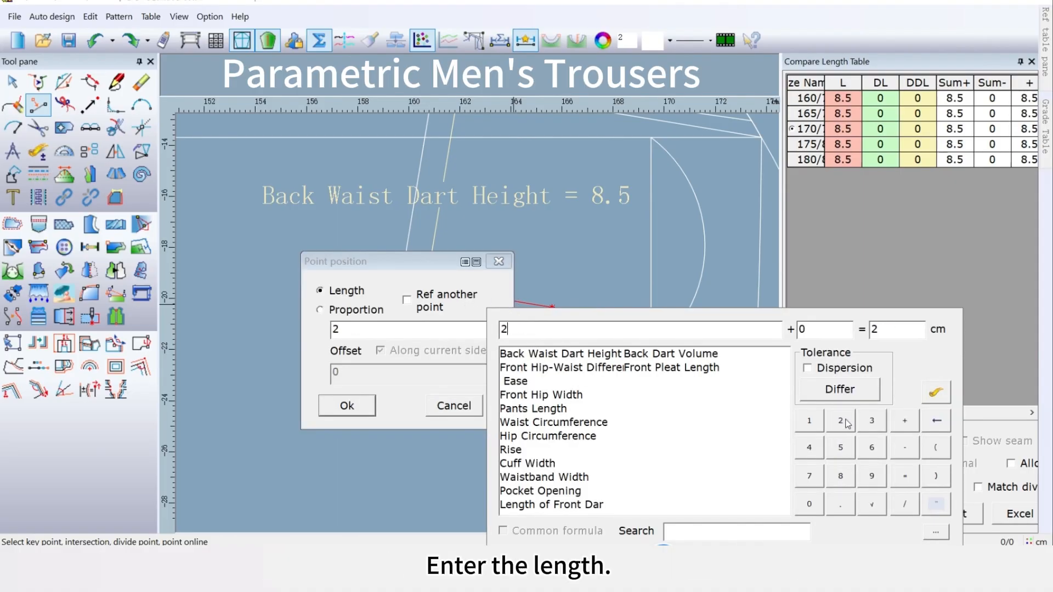
{"action": "left_click", "coordinate": [328, 409]}
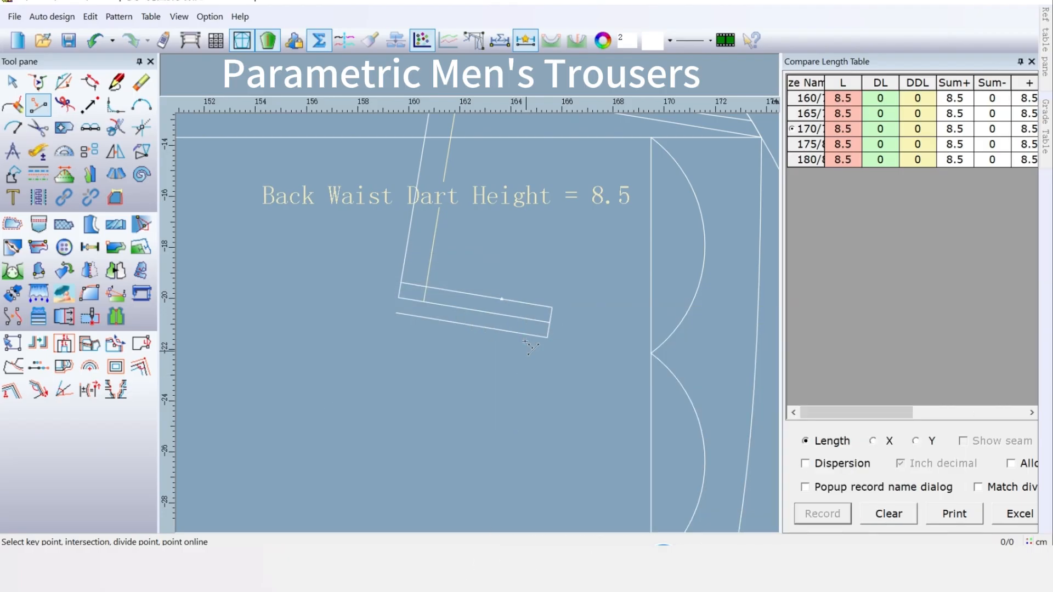
Draw a parallel of the dart line through the 2 cm point, running from the waistline to the middle pocket line
{"action": "left_click", "coordinate": [116, 82]}
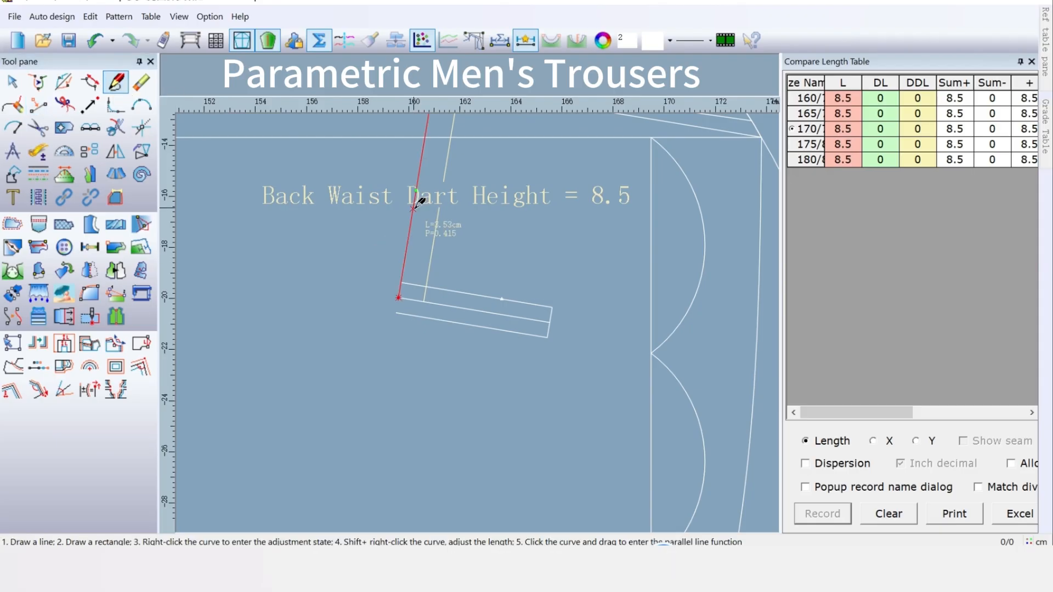
{"action": "scroll", "coordinate": [415, 209], "scroll_direction": "down", "scroll_amount": 1}
{"action": "left_click_drag", "start_coordinate": [481, 317], "coordinate": [547, 395]}
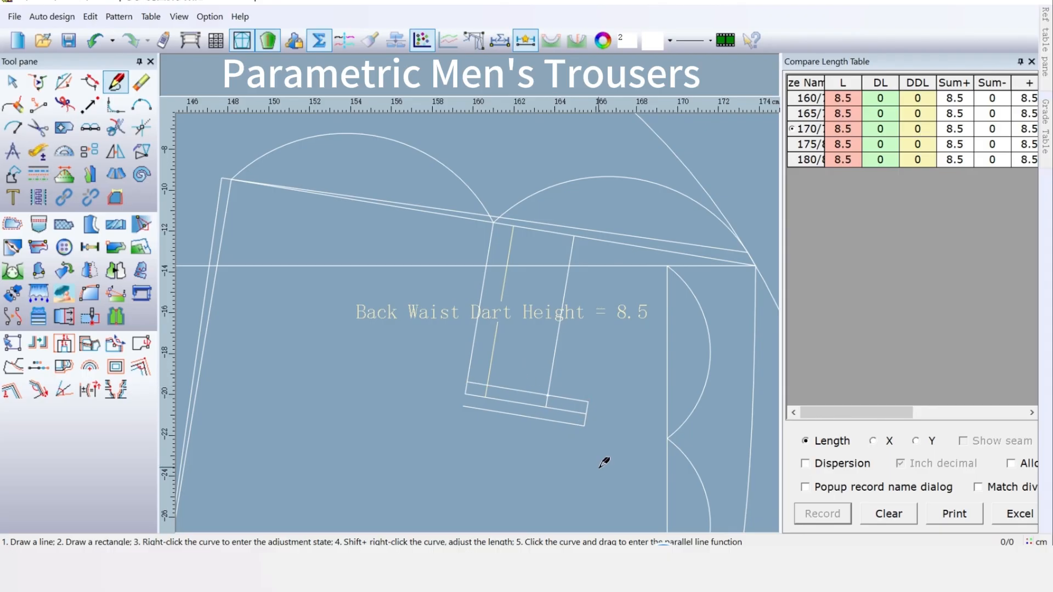
Draw a 15 cm line at 90 degrees downward, starting at a -2 cm position from the upper pocket line's side-seam end
{"action": "scroll", "coordinate": [603, 463], "scroll_direction": "up", "scroll_amount": 1}
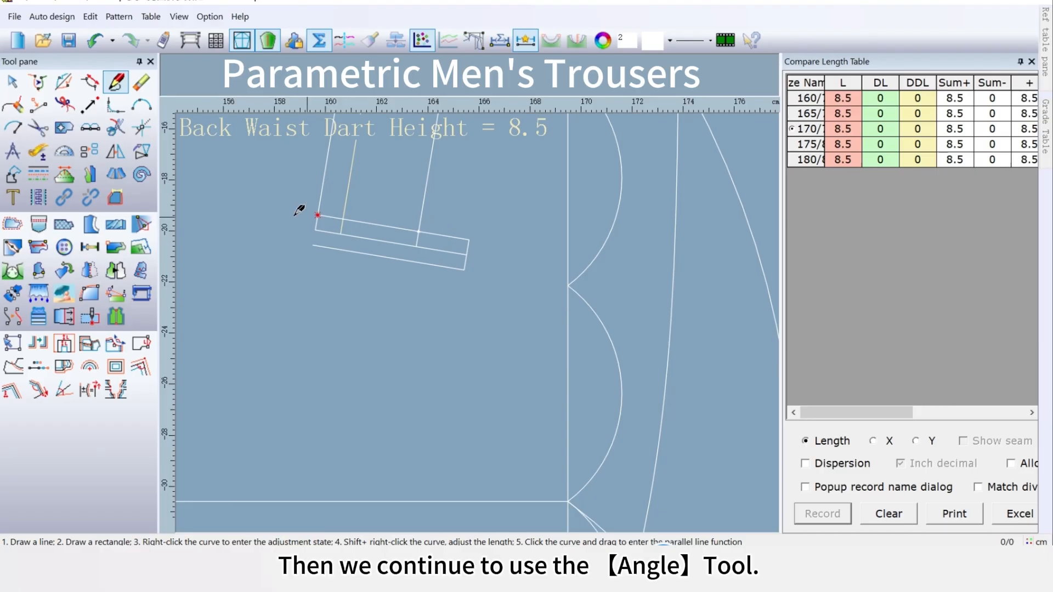
{"action": "left_click", "coordinate": [149, 132]}
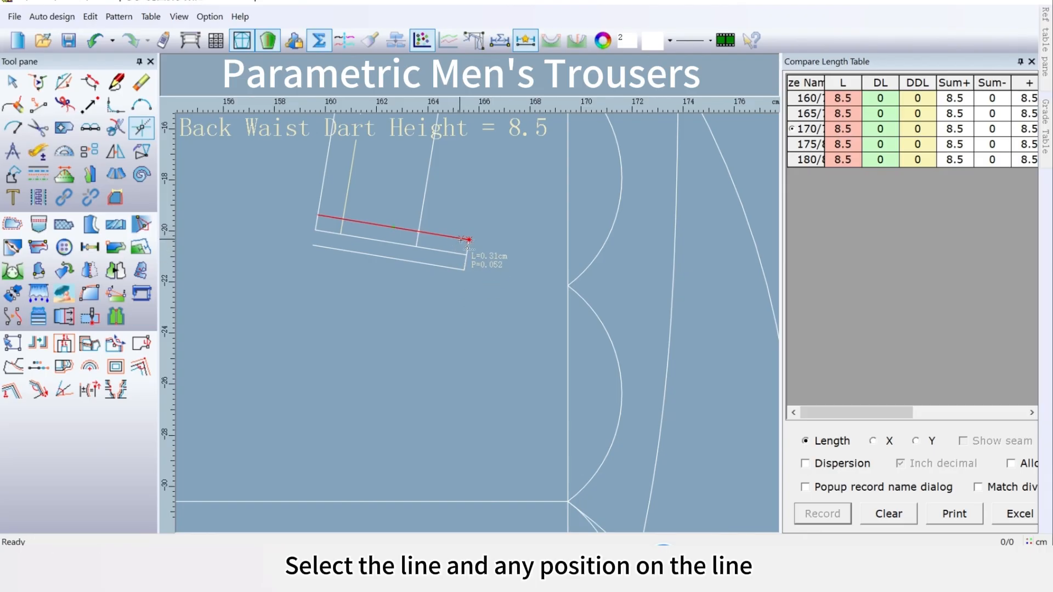
{"action": "left_click", "coordinate": [466, 239]}
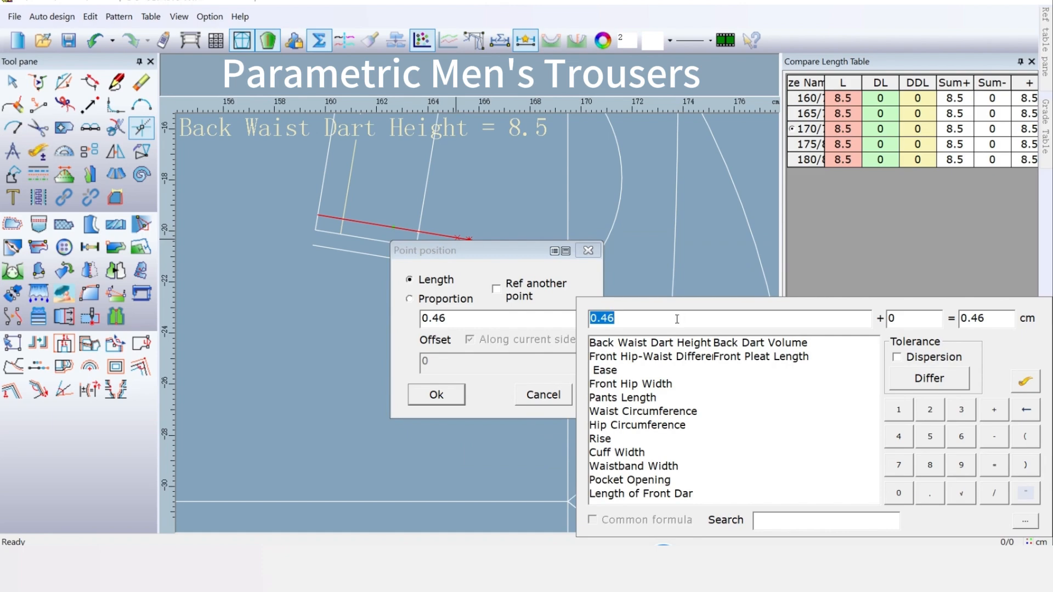
{"action": "left_click_drag", "start_coordinate": [518, 245], "coordinate": [455, 279]}
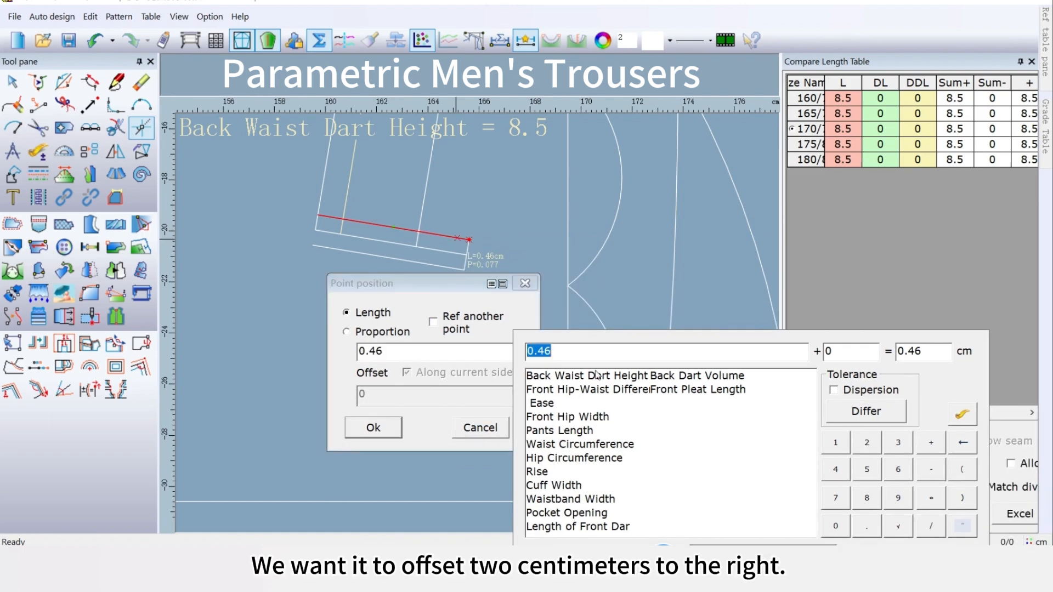
{"action": "left_click", "coordinate": [867, 443]}
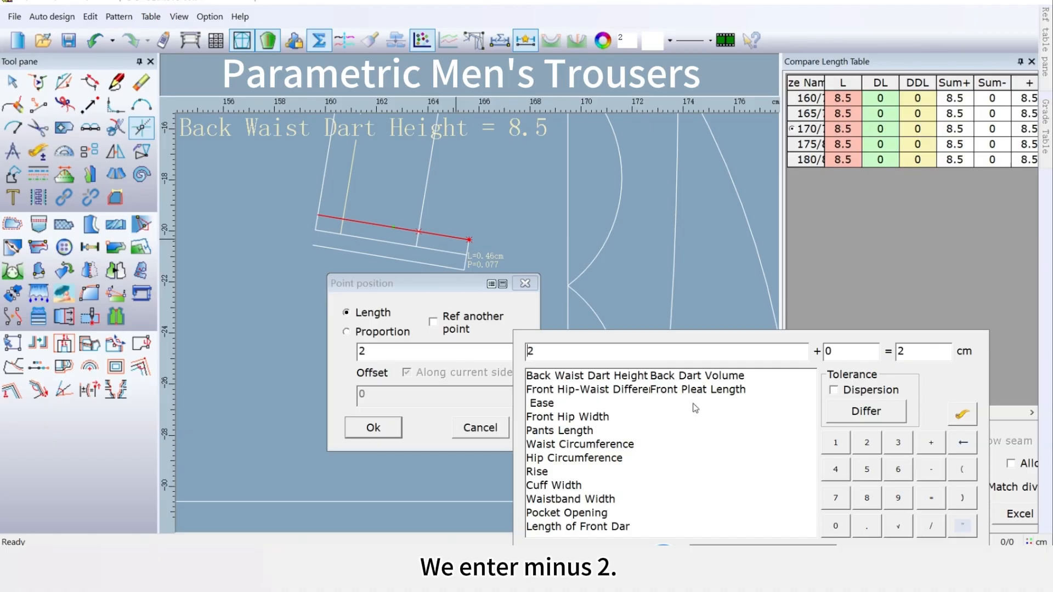
{"action": "left_click", "coordinate": [939, 470]}
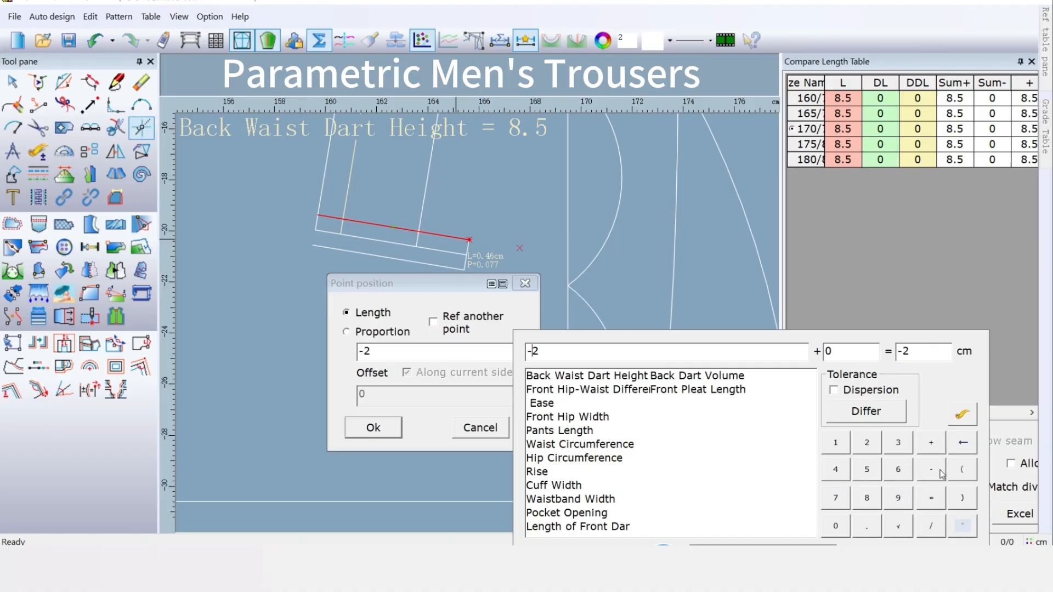
{"action": "left_click", "coordinate": [376, 429]}
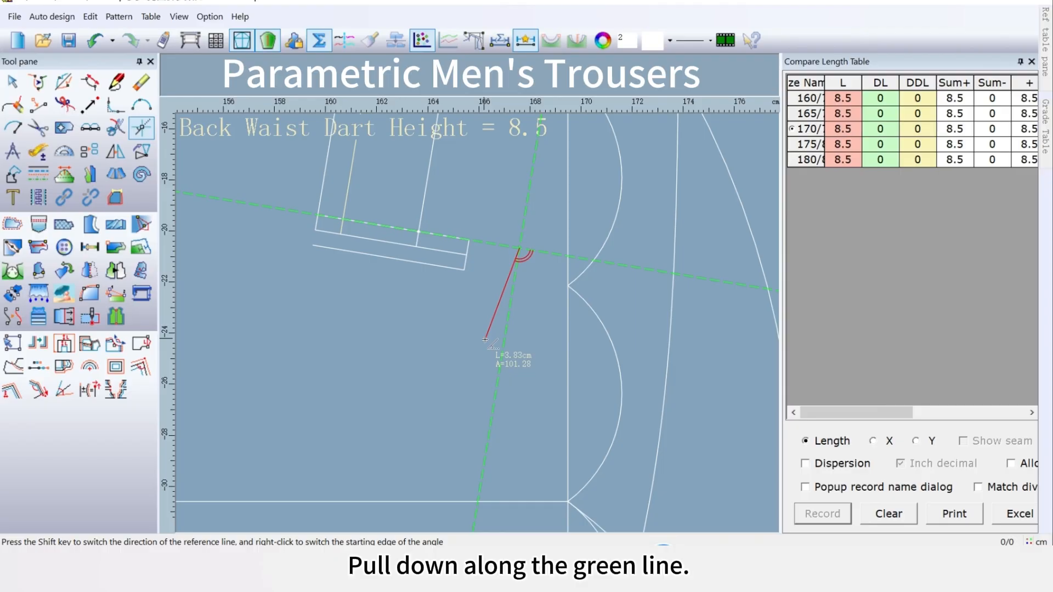
{"action": "left_click", "coordinate": [491, 430]}
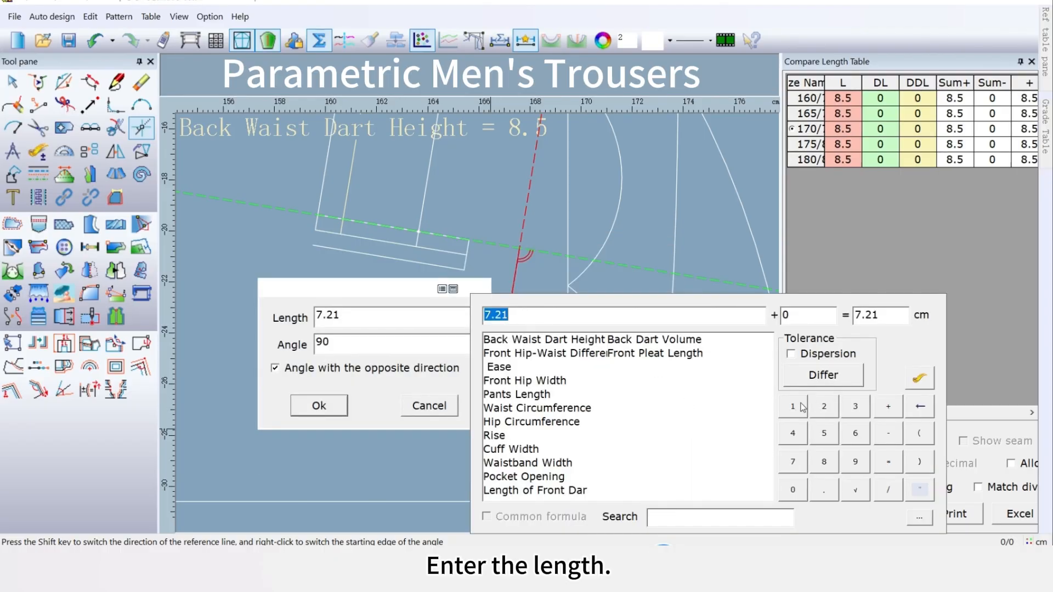
{"action": "left_click", "coordinate": [802, 405]}
{"action": "left_click", "coordinate": [829, 434]}
{"action": "left_click", "coordinate": [334, 406]}
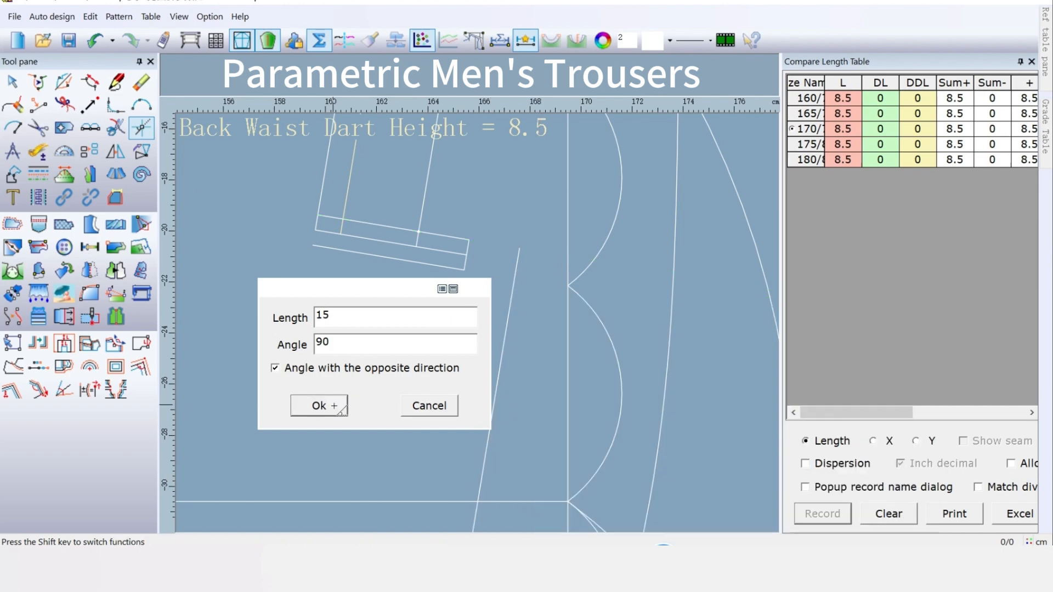
Draw a 16 cm line at 90 degrees from the lower end of the 15 cm line toward the center back
{"action": "scroll", "coordinate": [446, 425], "scroll_direction": "down", "scroll_amount": 1}
{"action": "scroll", "coordinate": [468, 233], "scroll_direction": "down", "scroll_amount": 1}
{"action": "scroll", "coordinate": [484, 324], "scroll_direction": "down", "scroll_amount": 3}
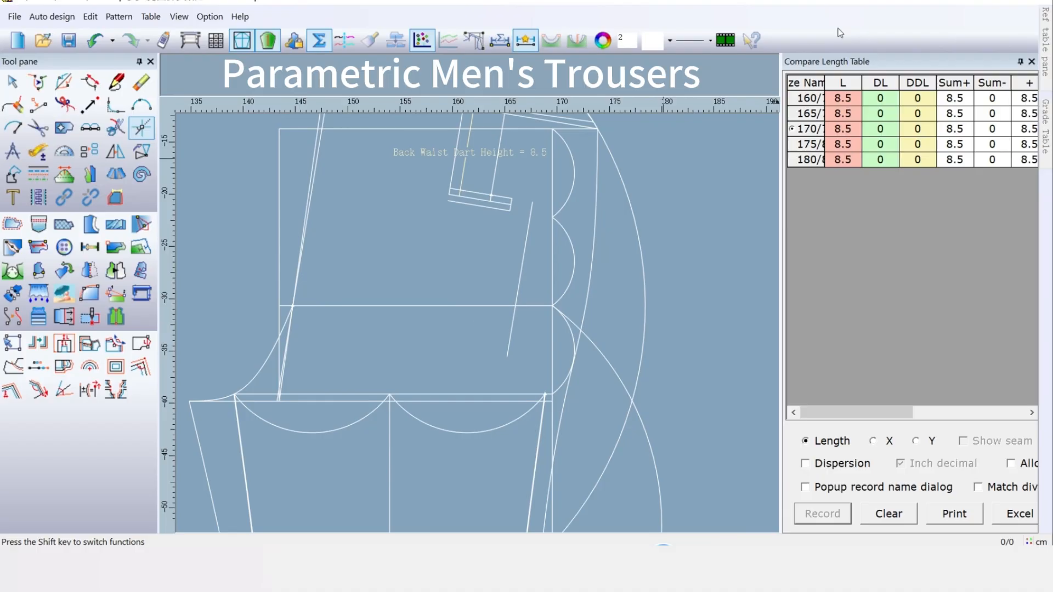
{"action": "left_click", "coordinate": [512, 331]}
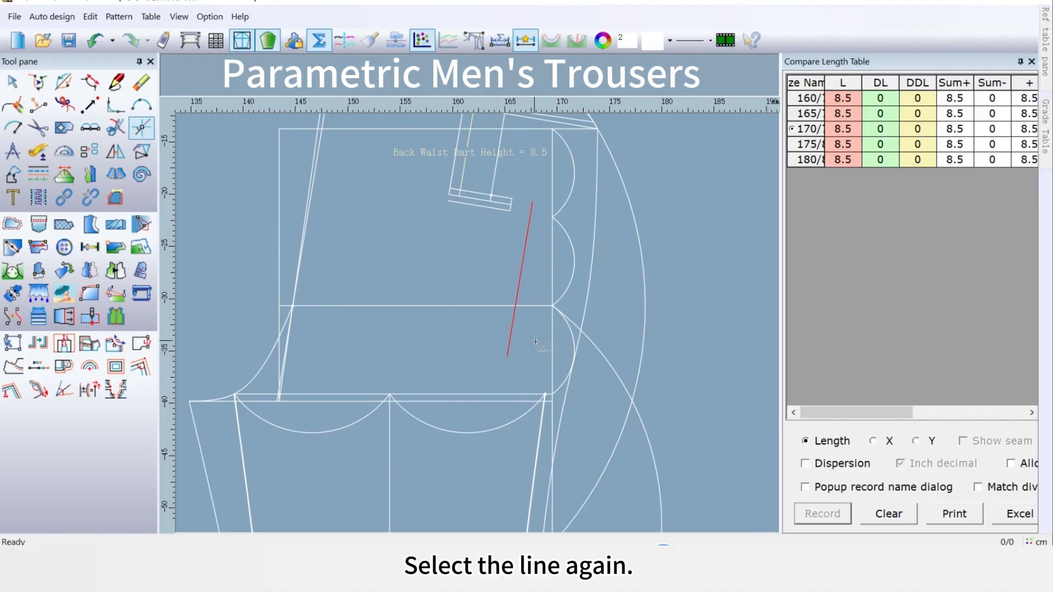
{"action": "left_click", "coordinate": [507, 359]}
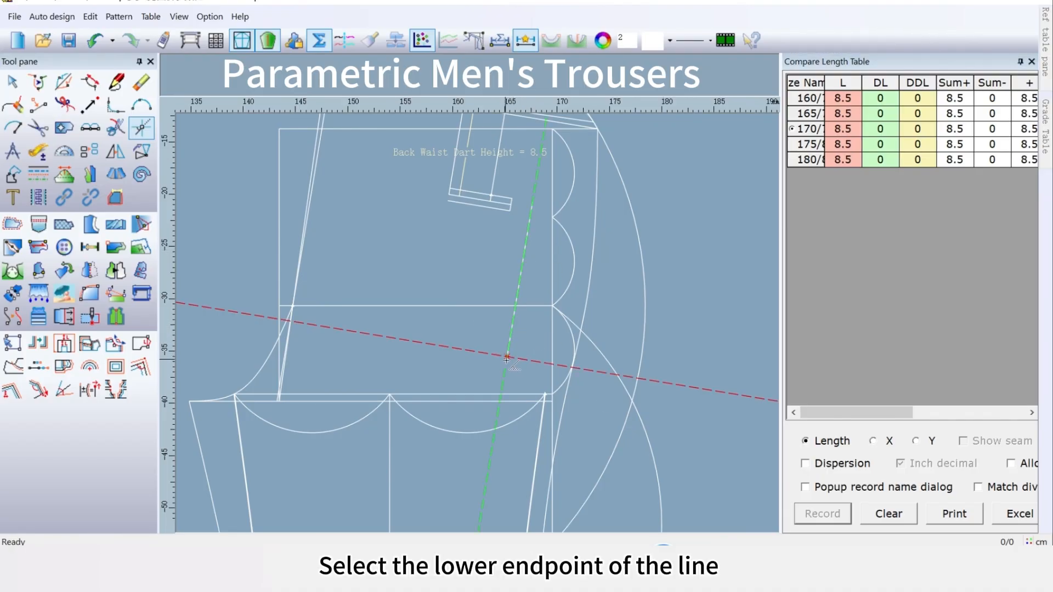
{"action": "left_click", "coordinate": [323, 328]}
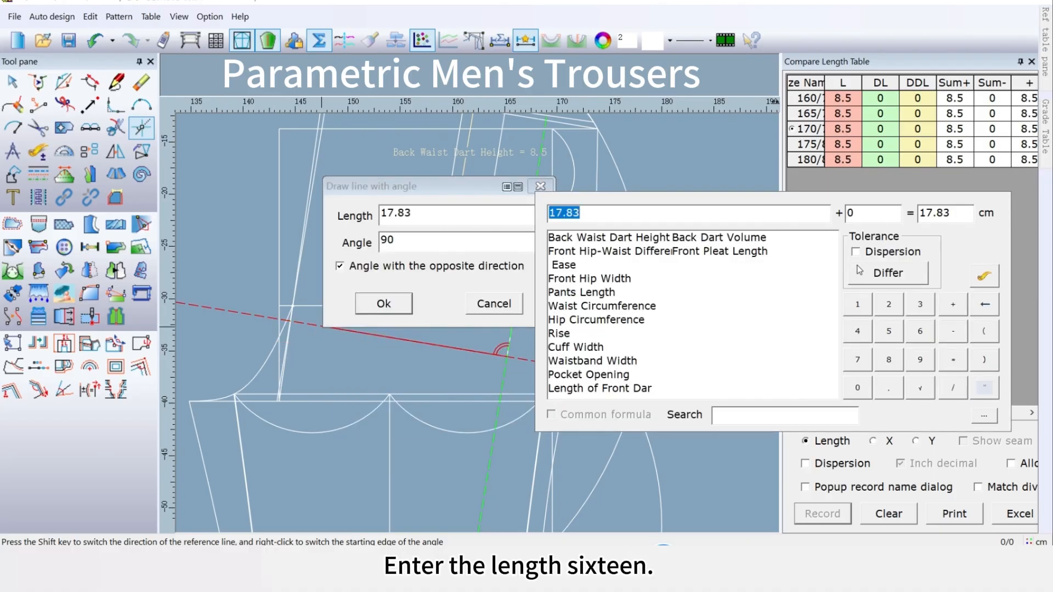
{"action": "left_click", "coordinate": [859, 306]}
{"action": "left_click", "coordinate": [920, 330]}
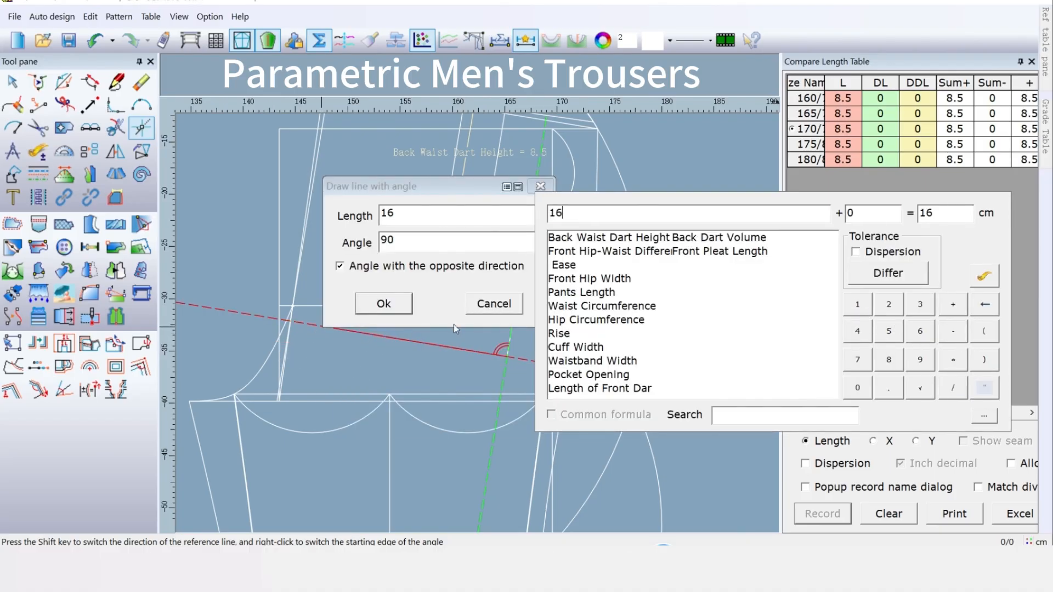
{"action": "left_click", "coordinate": [381, 305]}
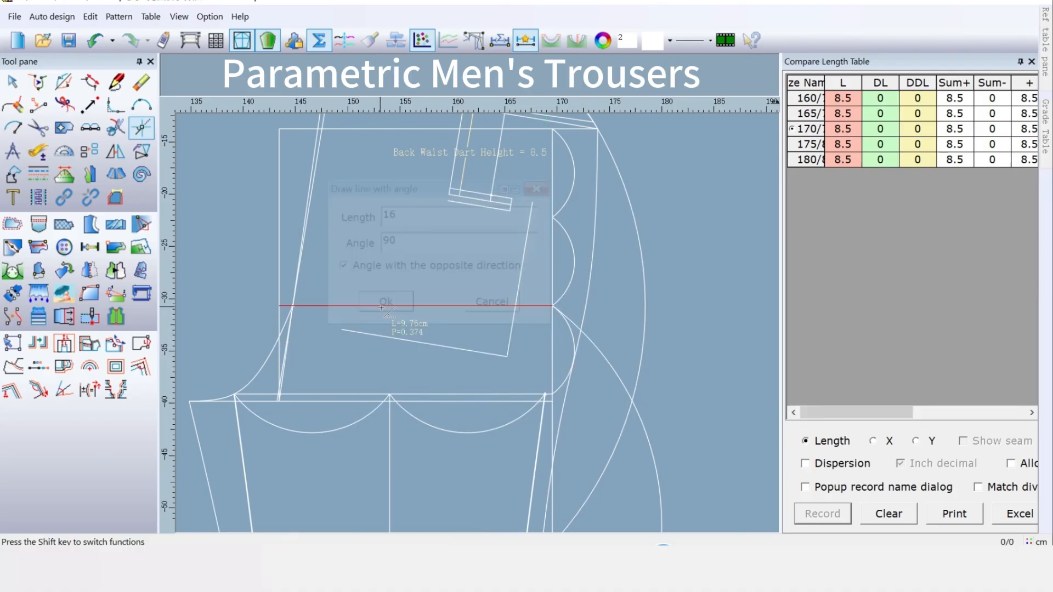
Draw a 17 cm line at 90 degrees upward from the center-back end of the pocket bag's 16 cm bottom line
{"action": "left_click", "coordinate": [386, 337]}
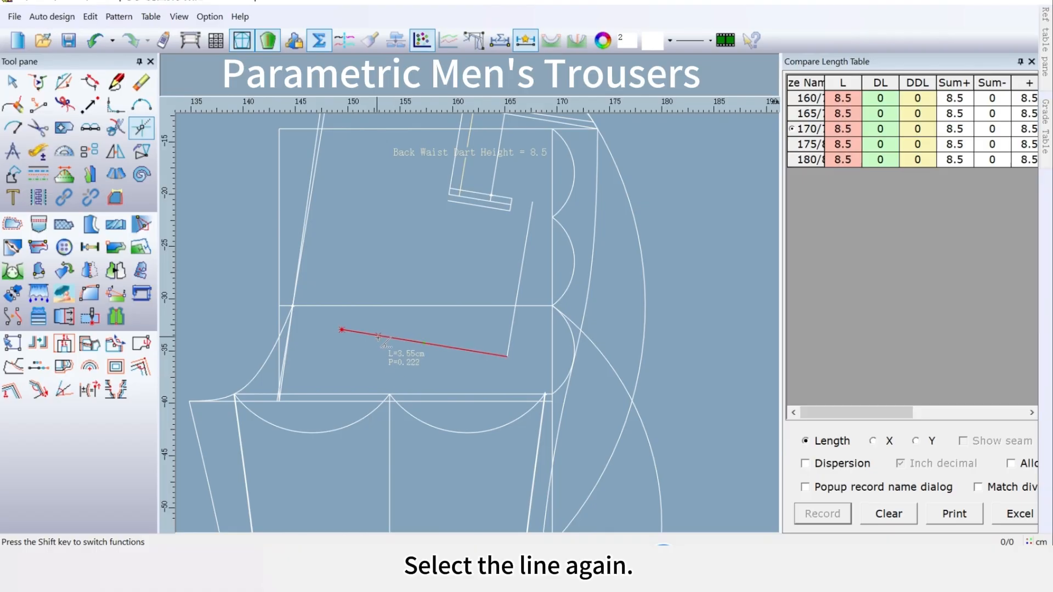
{"action": "left_click", "coordinate": [342, 331]}
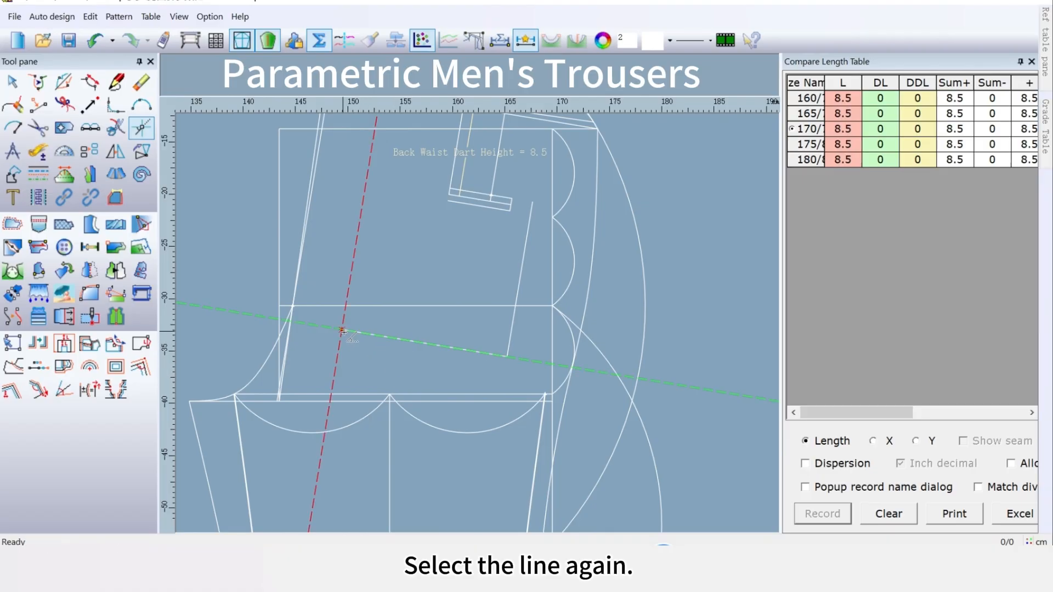
{"action": "left_click", "coordinate": [371, 172]}
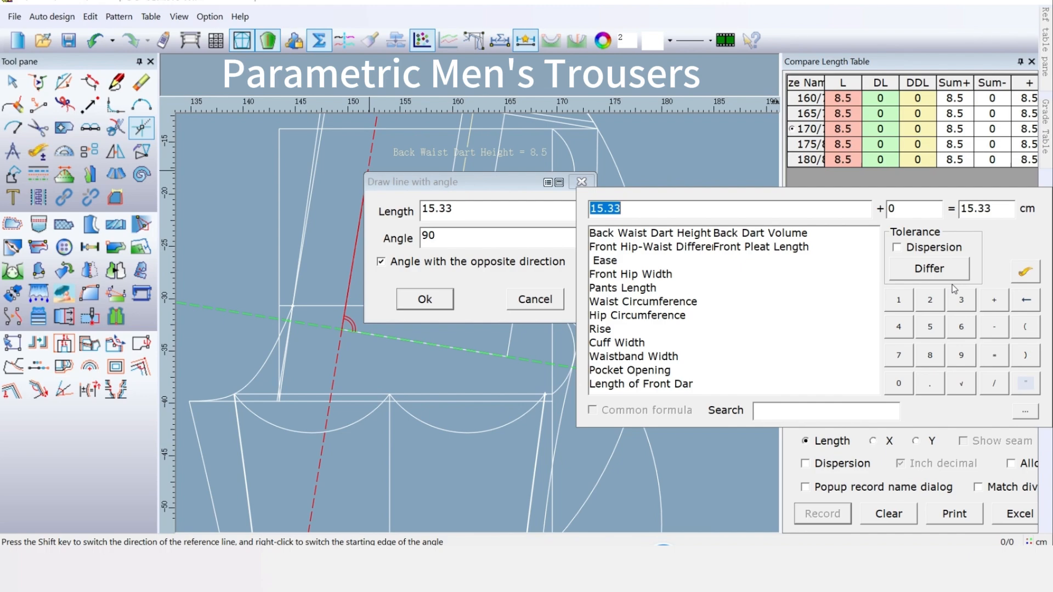
{"action": "left_click", "coordinate": [906, 306]}
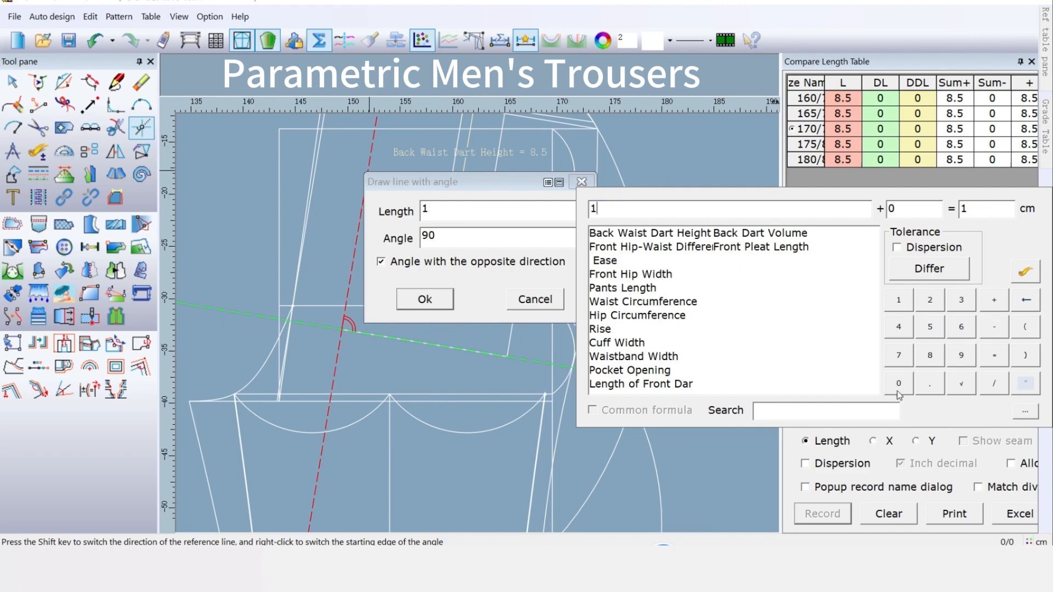
{"action": "left_click", "coordinate": [905, 360]}
{"action": "left_click", "coordinate": [417, 307]}
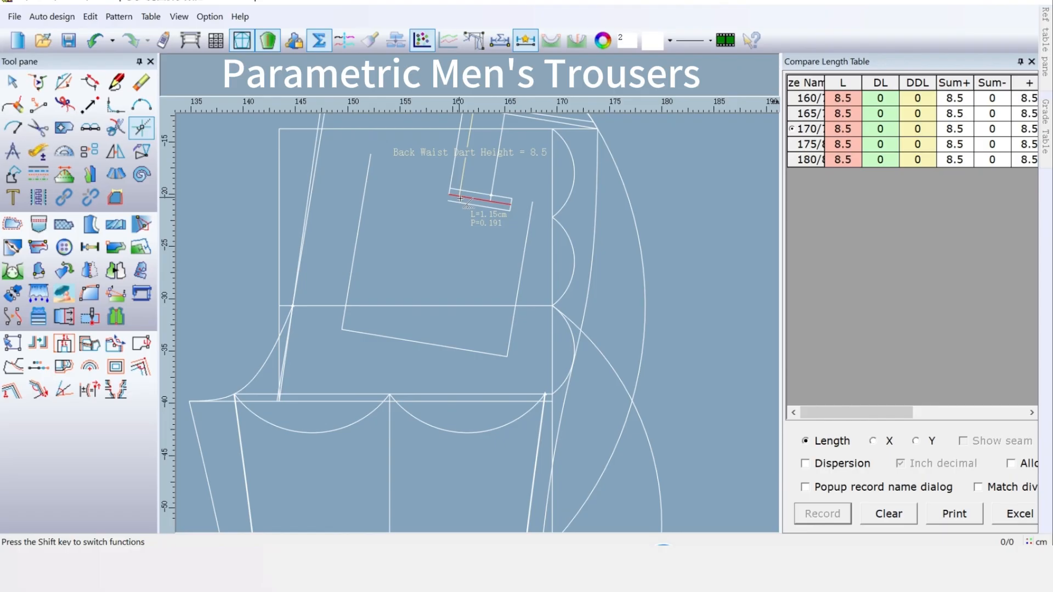
Draw a 16 cm line at 90 degrees from the upper end of the 17 cm line toward the side seam
{"action": "scroll", "coordinate": [461, 198], "scroll_direction": "down", "scroll_amount": 1}
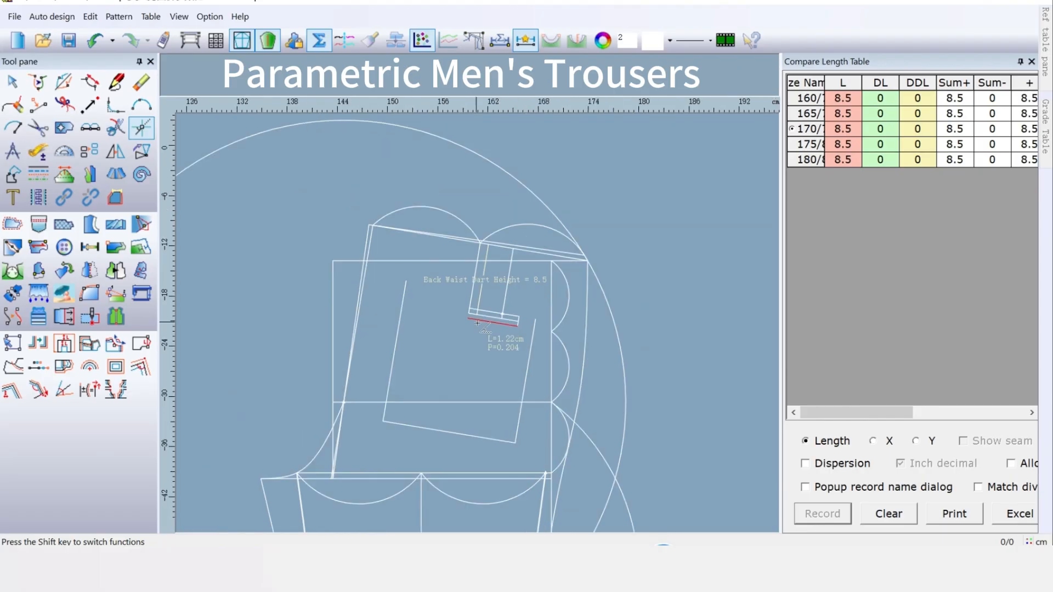
{"action": "scroll", "coordinate": [477, 322], "scroll_direction": "up", "scroll_amount": 1}
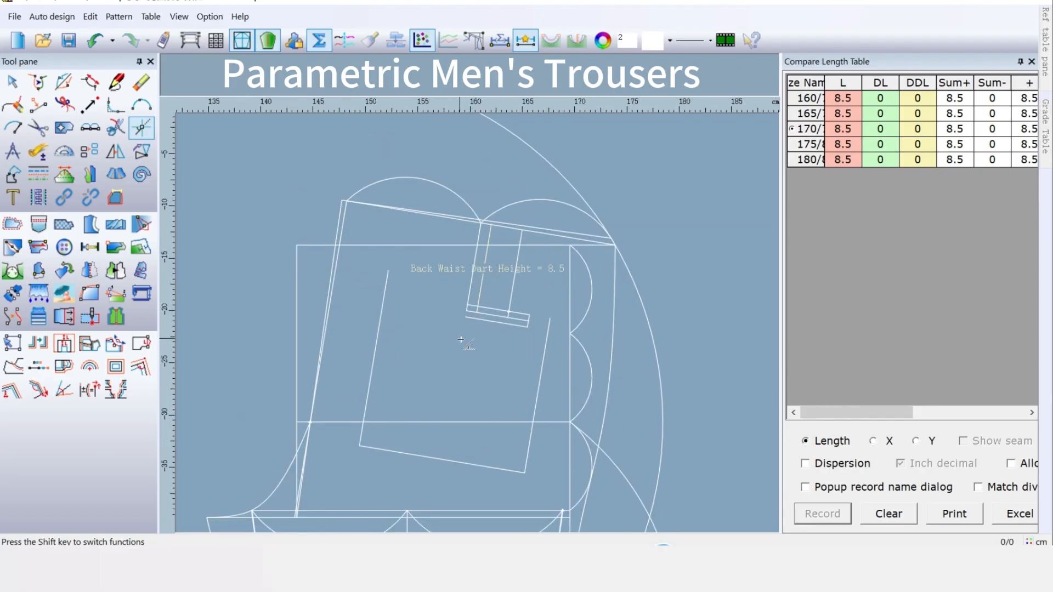
{"action": "left_click", "coordinate": [387, 276]}
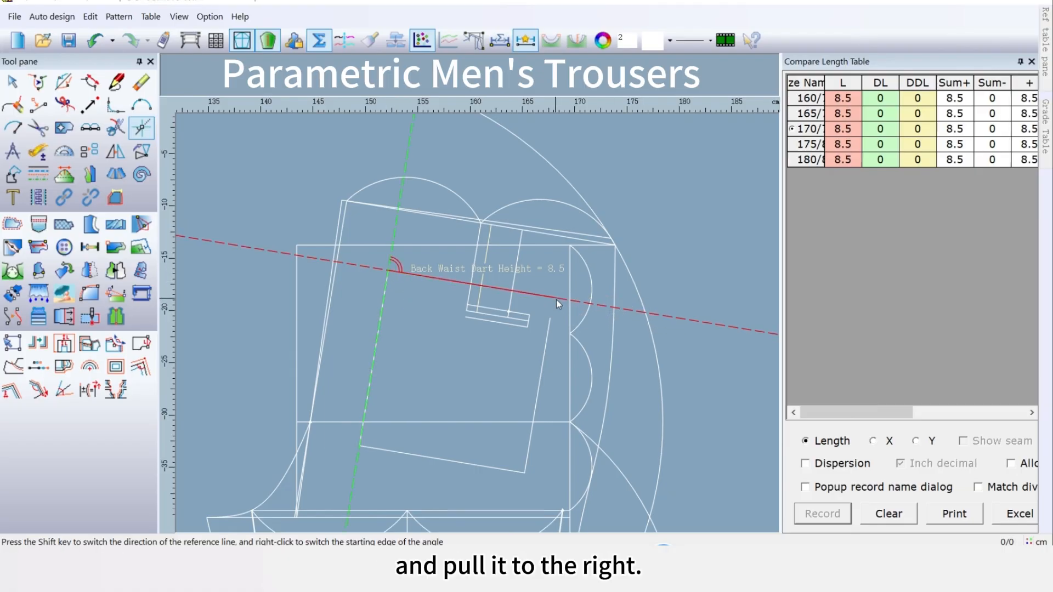
{"action": "left_click", "coordinate": [611, 303]}
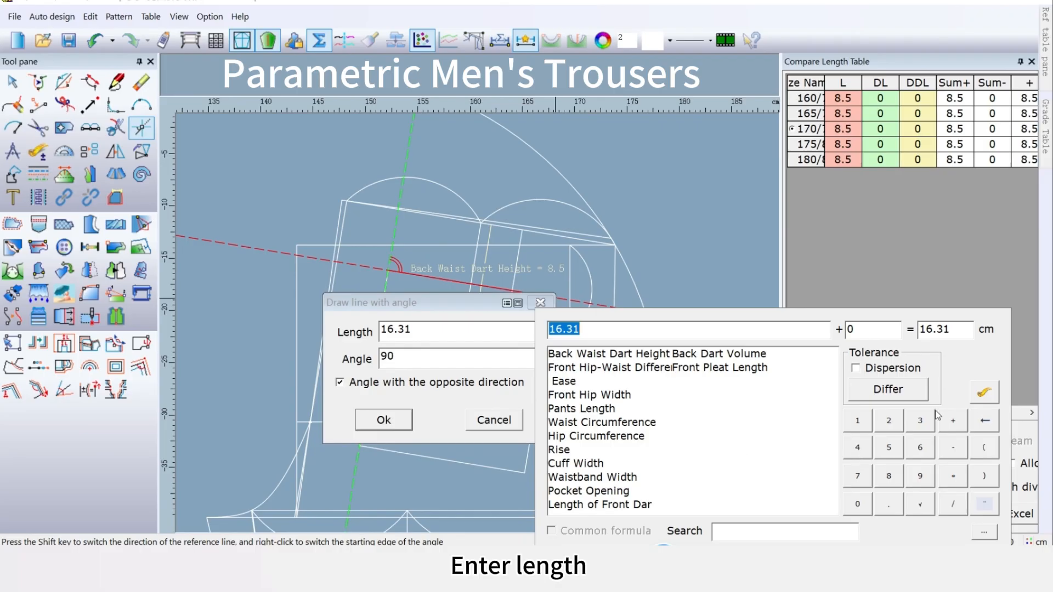
{"action": "left_click", "coordinate": [864, 422]}
{"action": "left_click", "coordinate": [920, 447]}
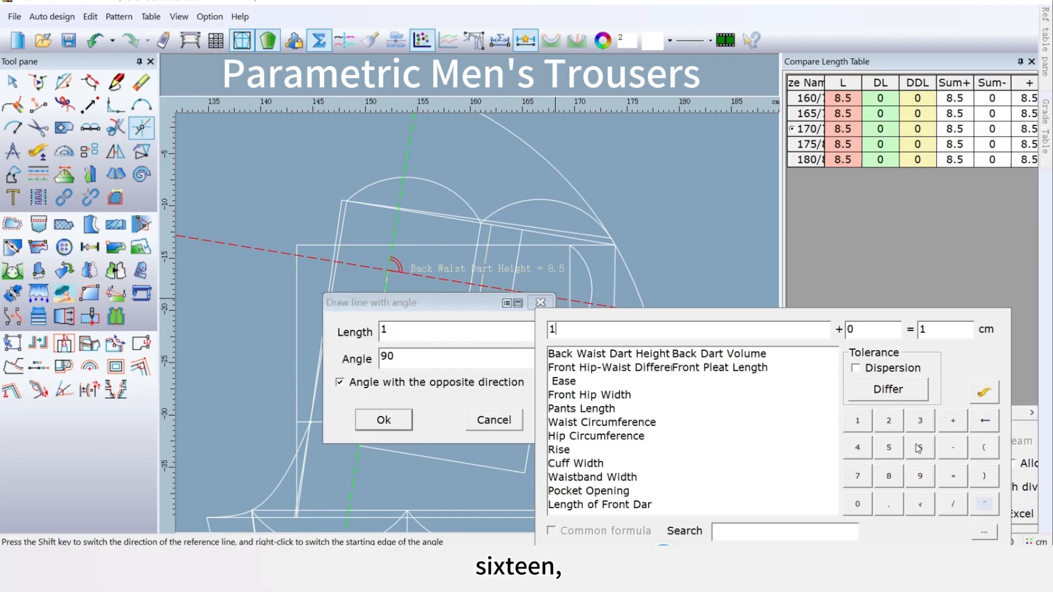
{"action": "left_click", "coordinate": [393, 423]}
Close the pocket bag outline with a 2 cm line at 90 degrees downward from the side-seam end of its upper edge
{"action": "scroll", "coordinate": [474, 324], "scroll_direction": "up", "scroll_amount": 5}
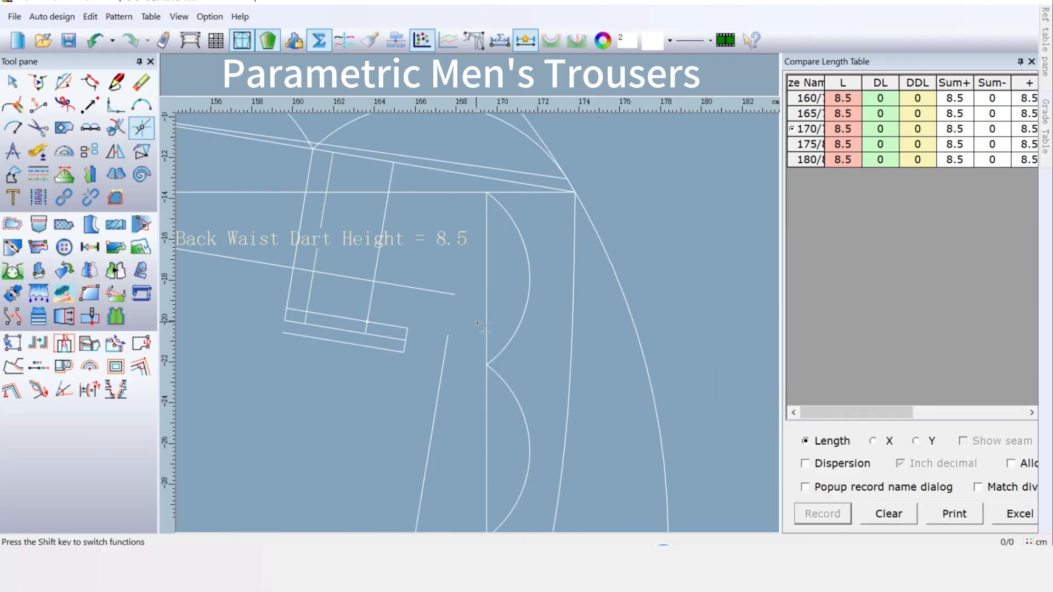
{"action": "left_click", "coordinate": [378, 258]}
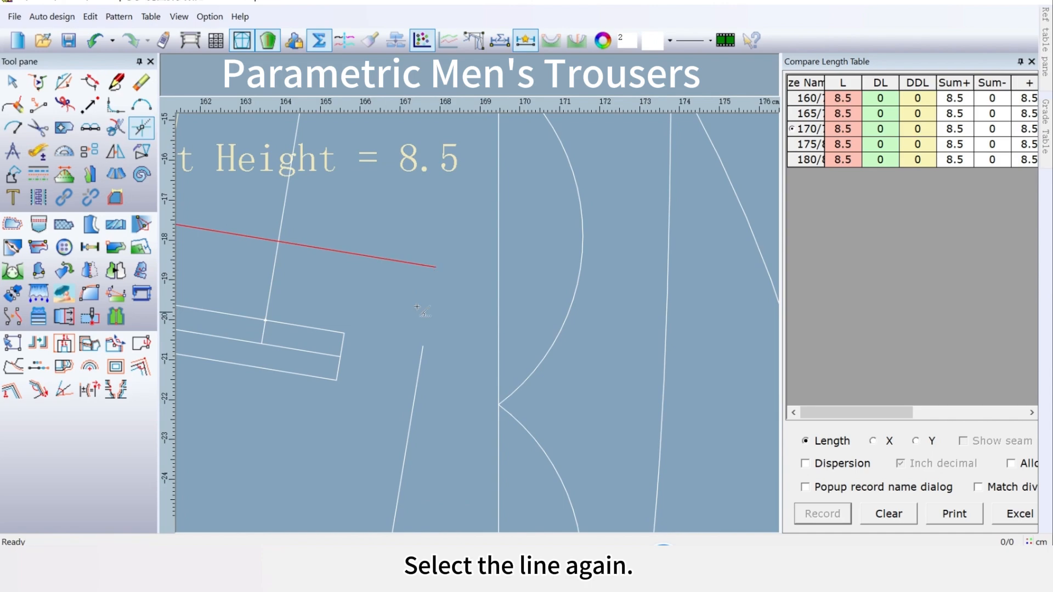
{"action": "left_click", "coordinate": [435, 267]}
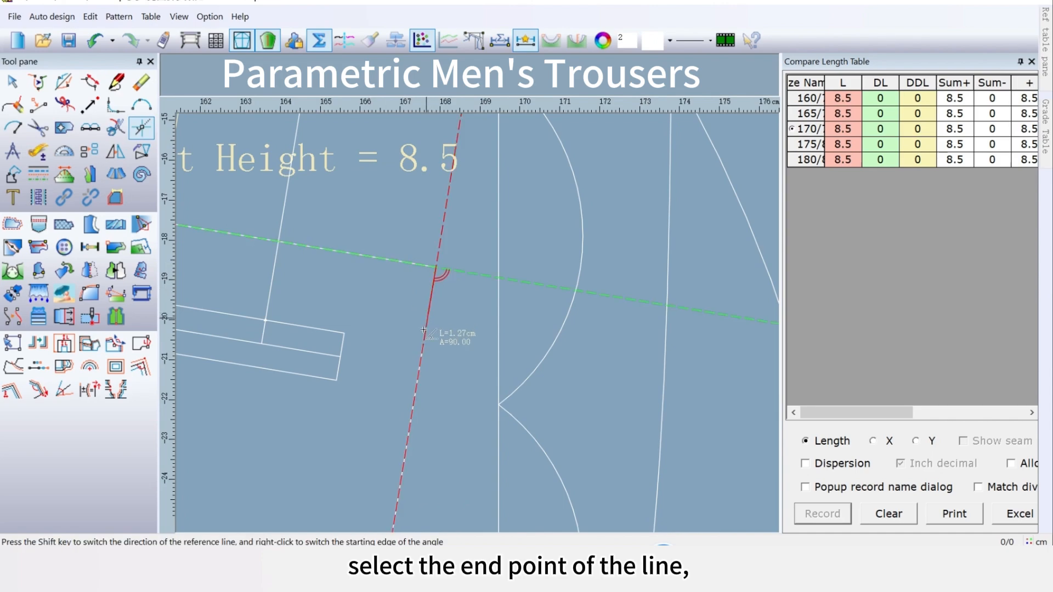
{"action": "left_click", "coordinate": [420, 358]}
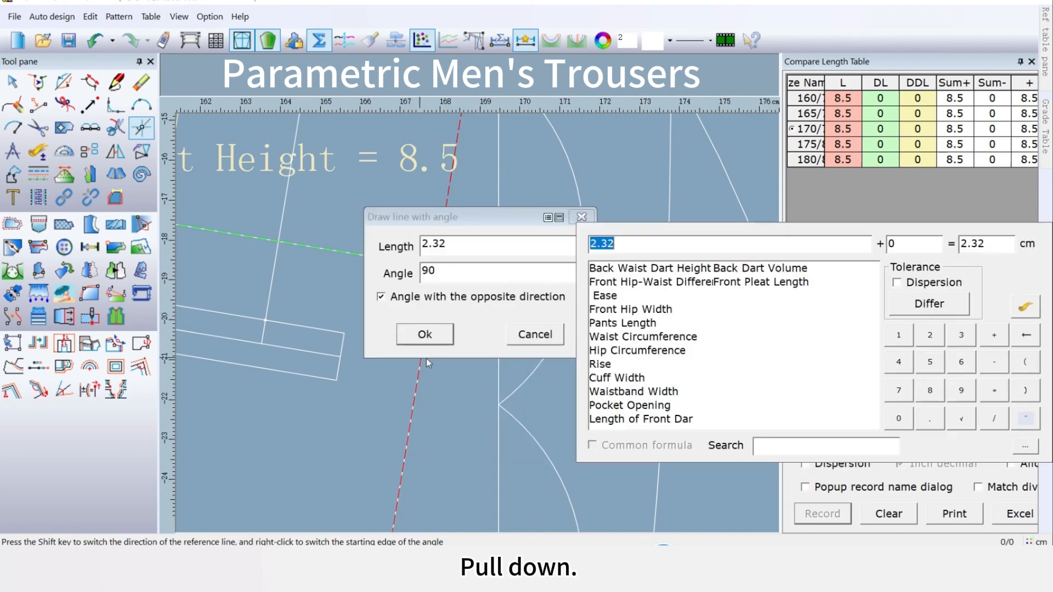
{"action": "left_click", "coordinate": [930, 336]}
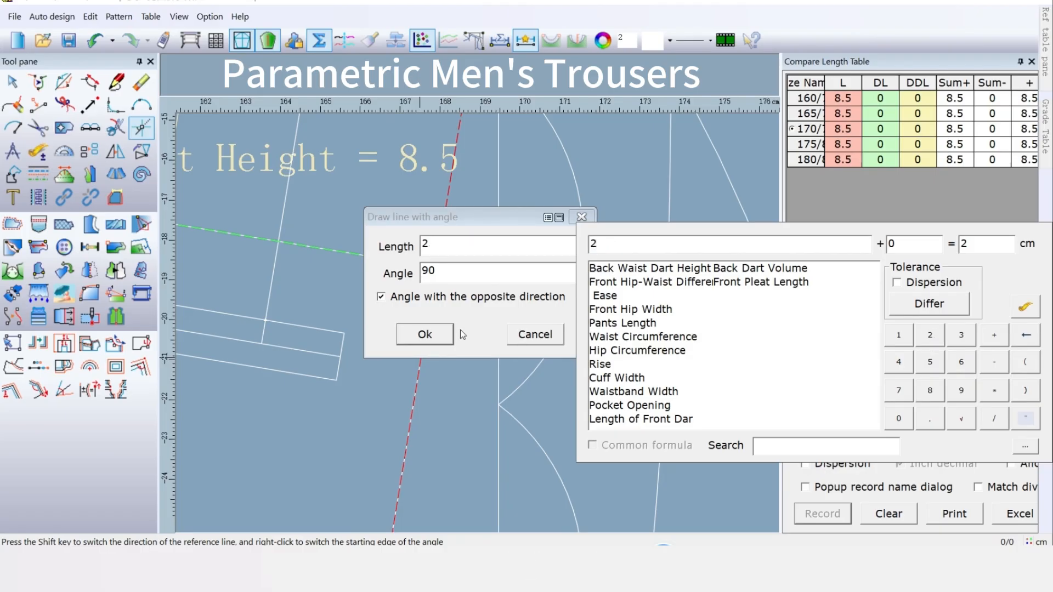
{"action": "left_click", "coordinate": [424, 334]}
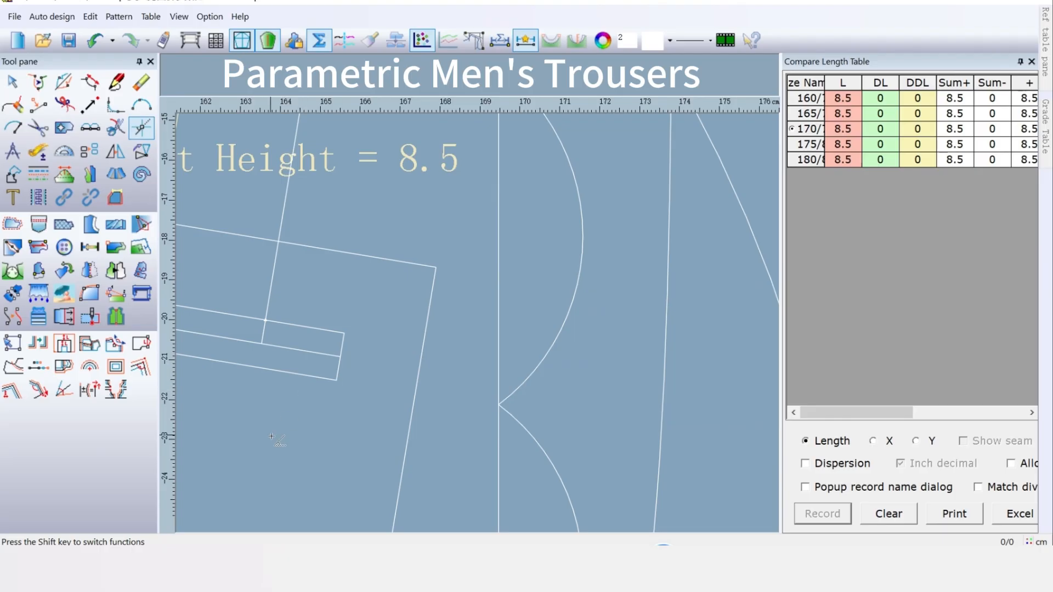
Draw a 16 cm line at 90 degrees across the pocket bag, starting 7 cm below the top of its 17 cm side
{"action": "scroll", "coordinate": [384, 302], "scroll_direction": "down", "scroll_amount": 2}
{"action": "scroll", "coordinate": [384, 302], "scroll_direction": "down", "scroll_amount": 1}
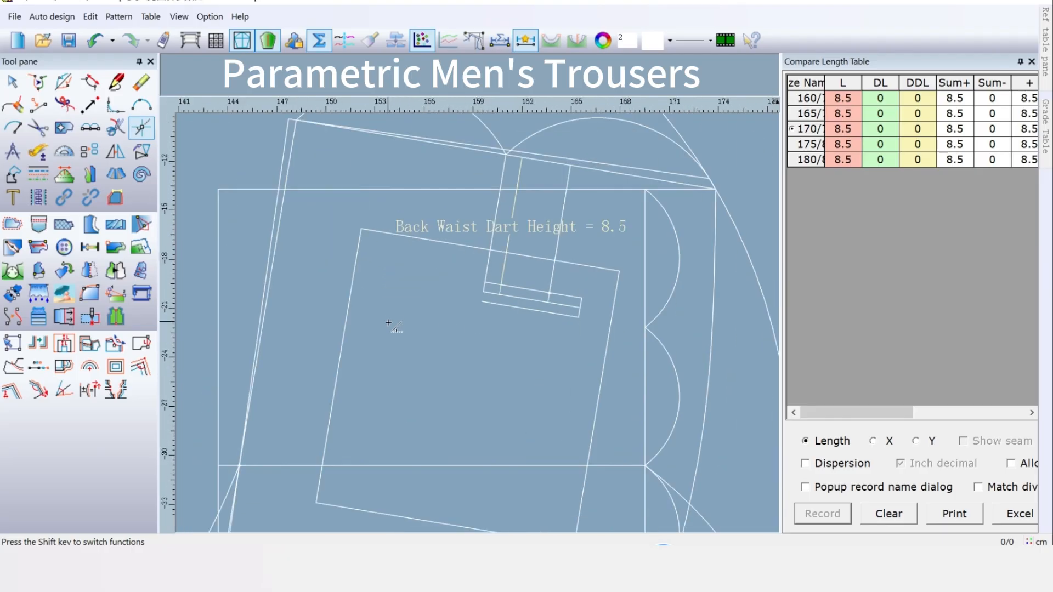
{"action": "scroll", "coordinate": [477, 323], "scroll_direction": "up", "scroll_amount": 1}
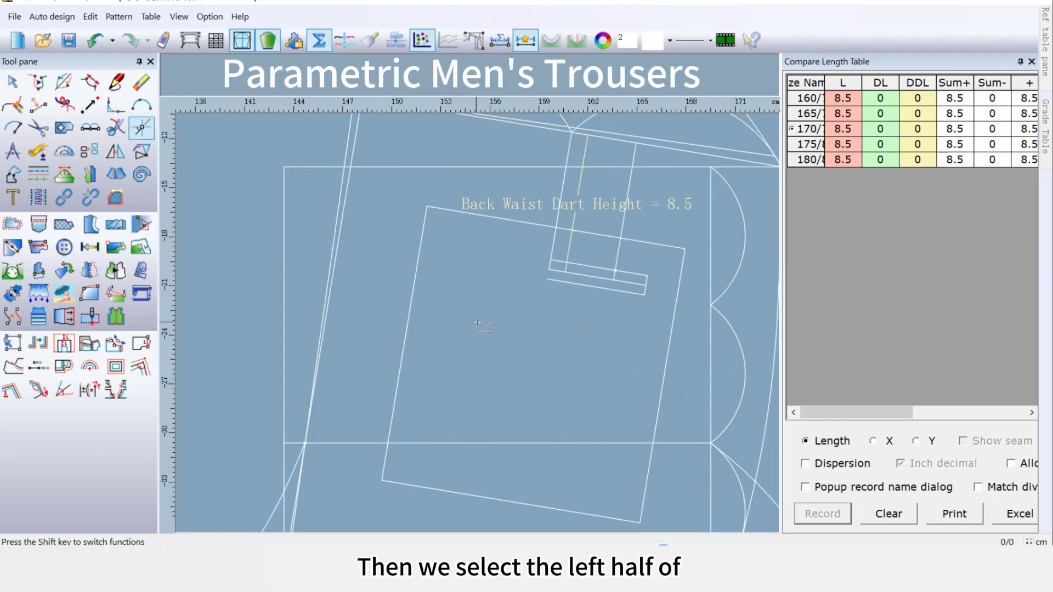
{"action": "scroll", "coordinate": [484, 329], "scroll_direction": "down", "scroll_amount": 1}
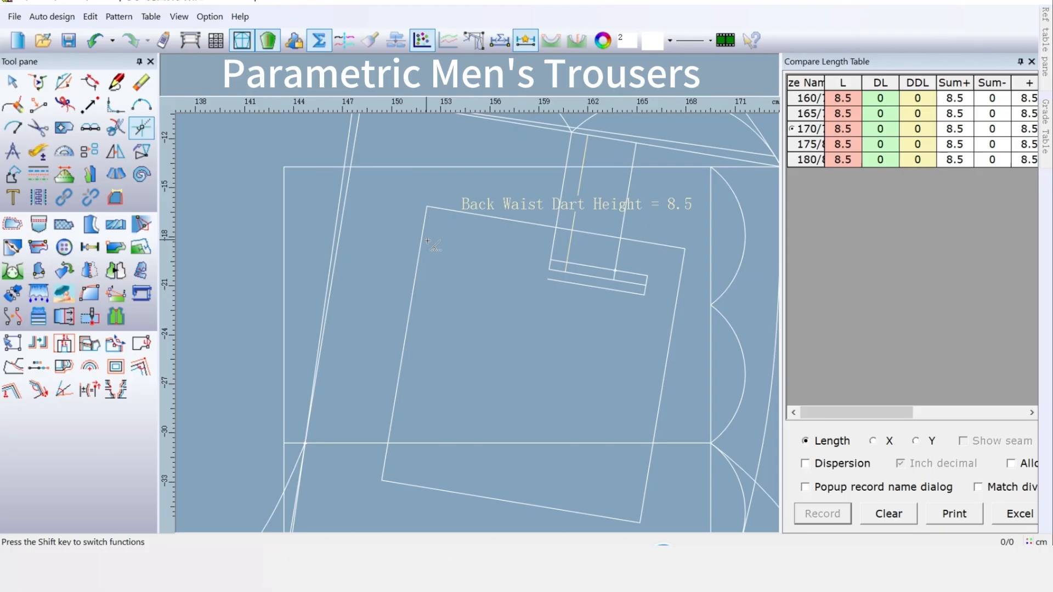
{"action": "left_click", "coordinate": [423, 241]}
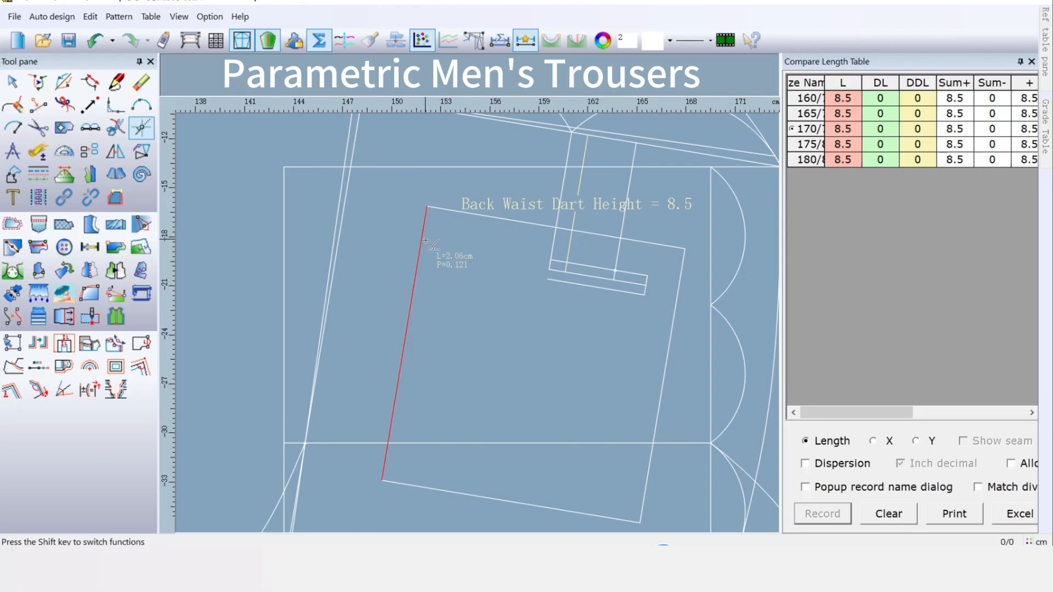
{"action": "left_click", "coordinate": [411, 303]}
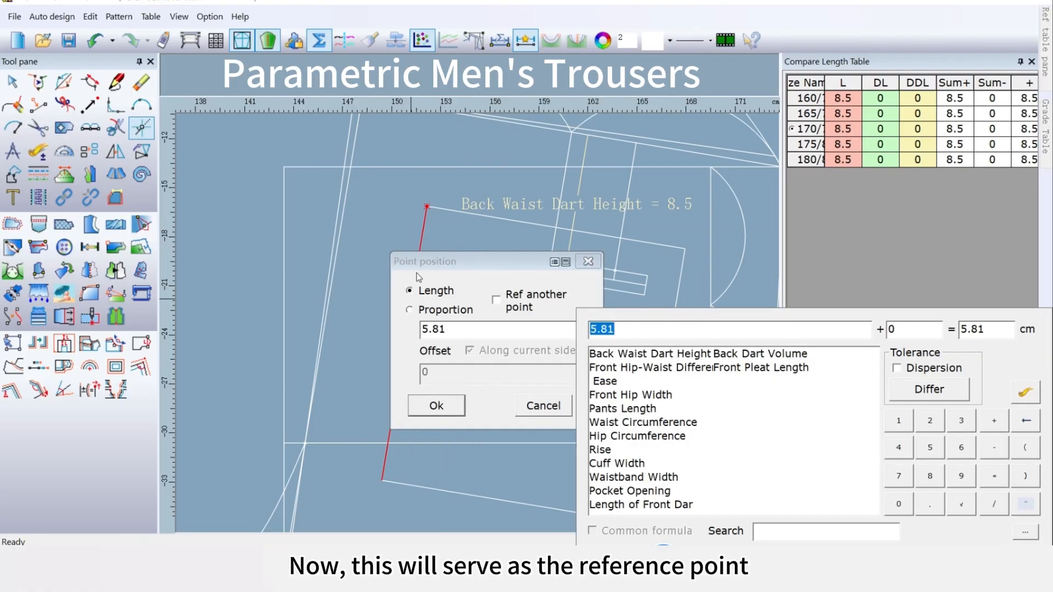
{"action": "left_click_drag", "start_coordinate": [416, 272], "coordinate": [507, 273]}
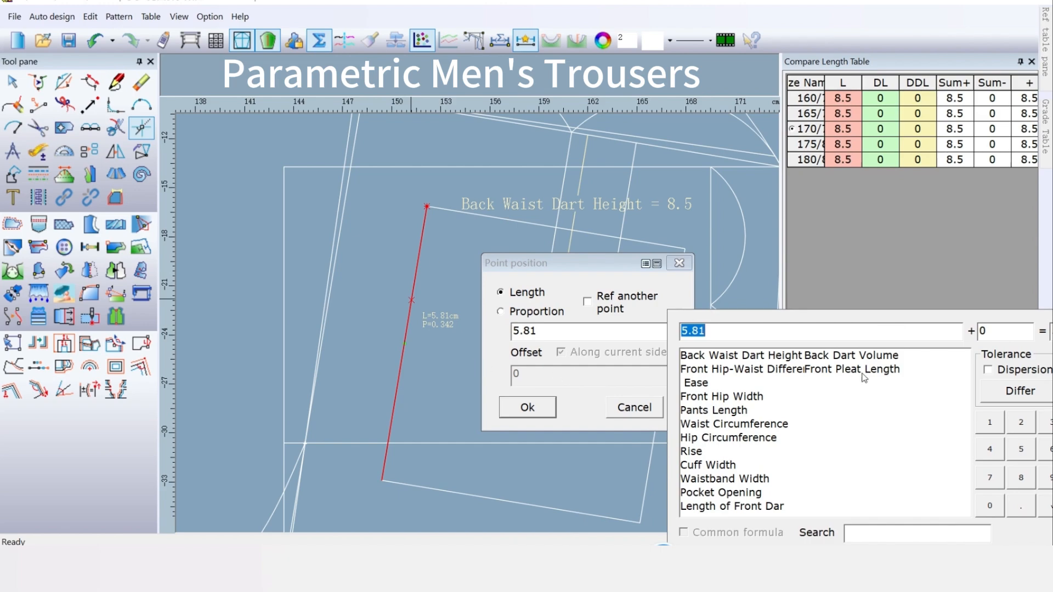
{"action": "left_click_drag", "start_coordinate": [966, 329], "coordinate": [892, 327]}
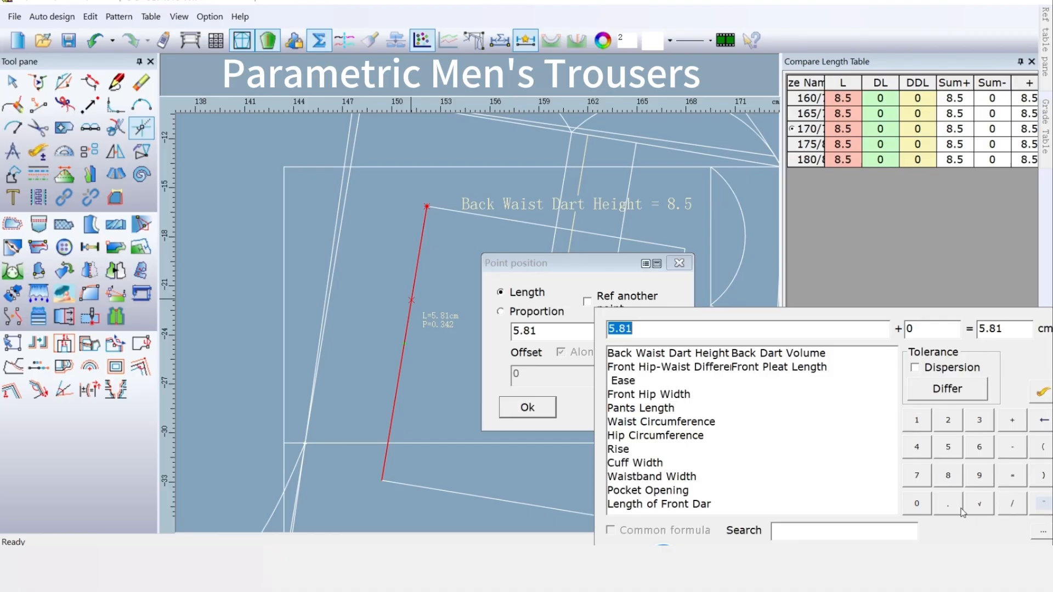
{"action": "left_click", "coordinate": [920, 467]}
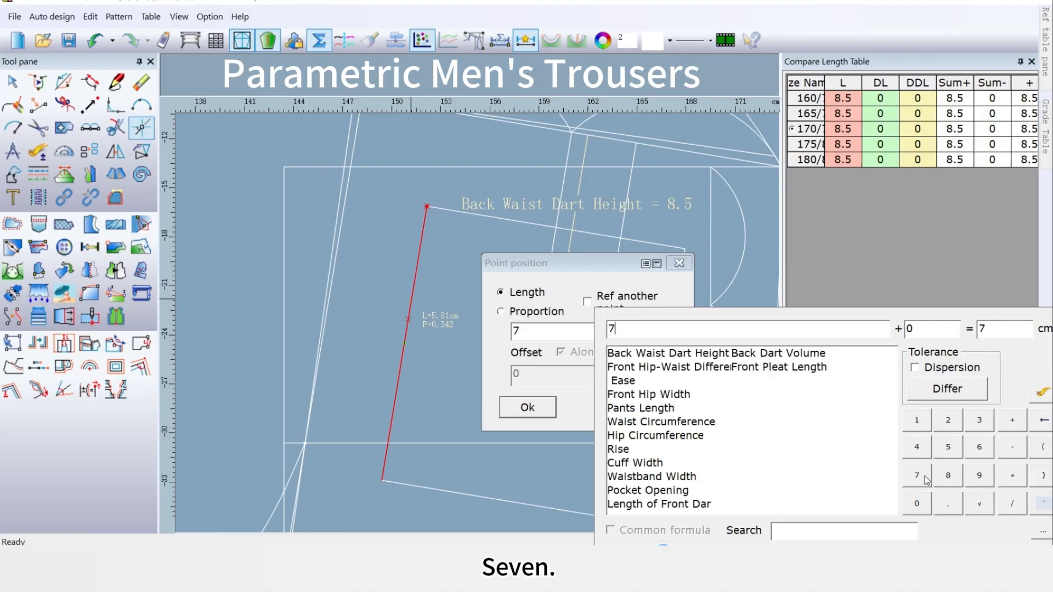
{"action": "left_click", "coordinate": [550, 417]}
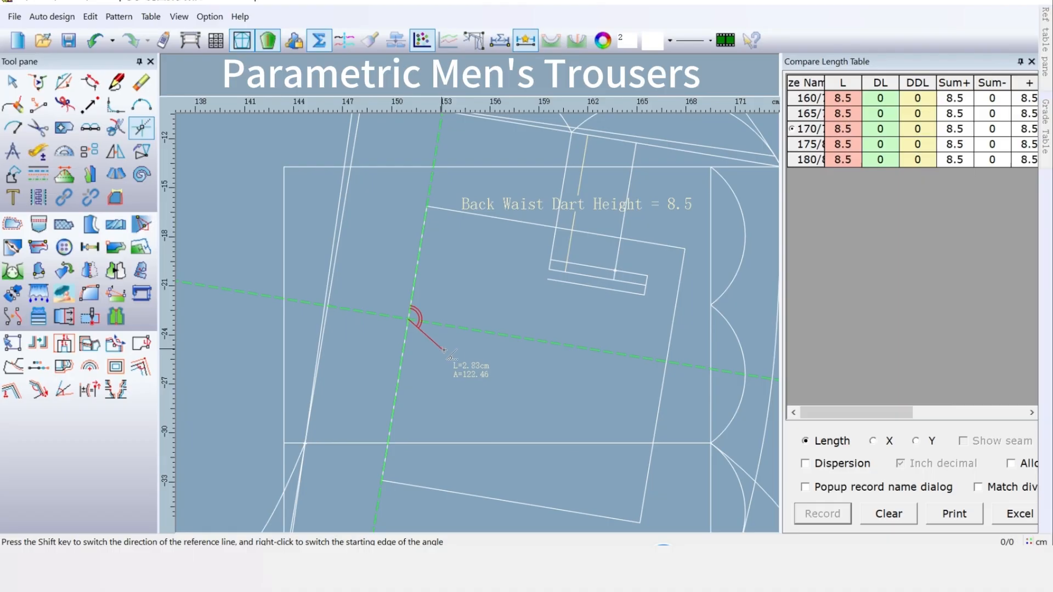
{"action": "left_click", "coordinate": [666, 363]}
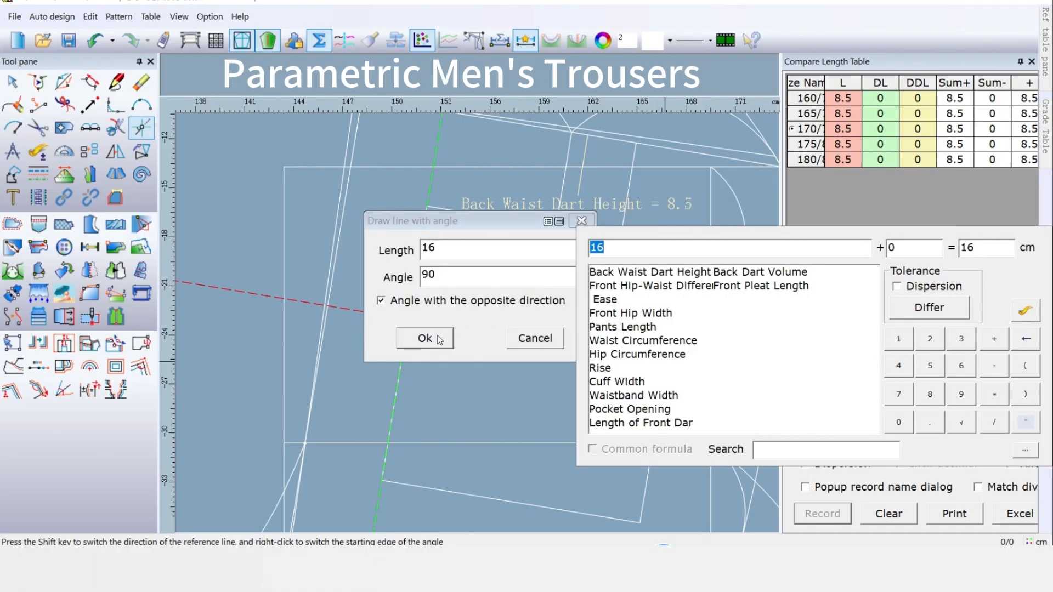
{"action": "left_click", "coordinate": [439, 339]}
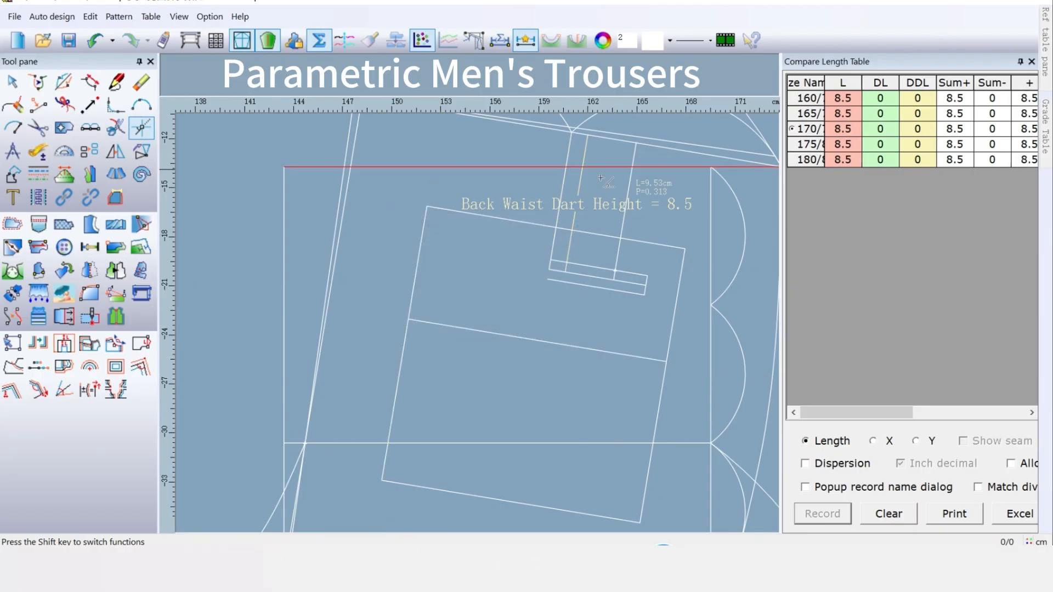
Mirror the three back pocket welt lines and their short end line across the dart line with the Mirror tool
{"action": "scroll", "coordinate": [591, 183], "scroll_direction": "down", "scroll_amount": 1}
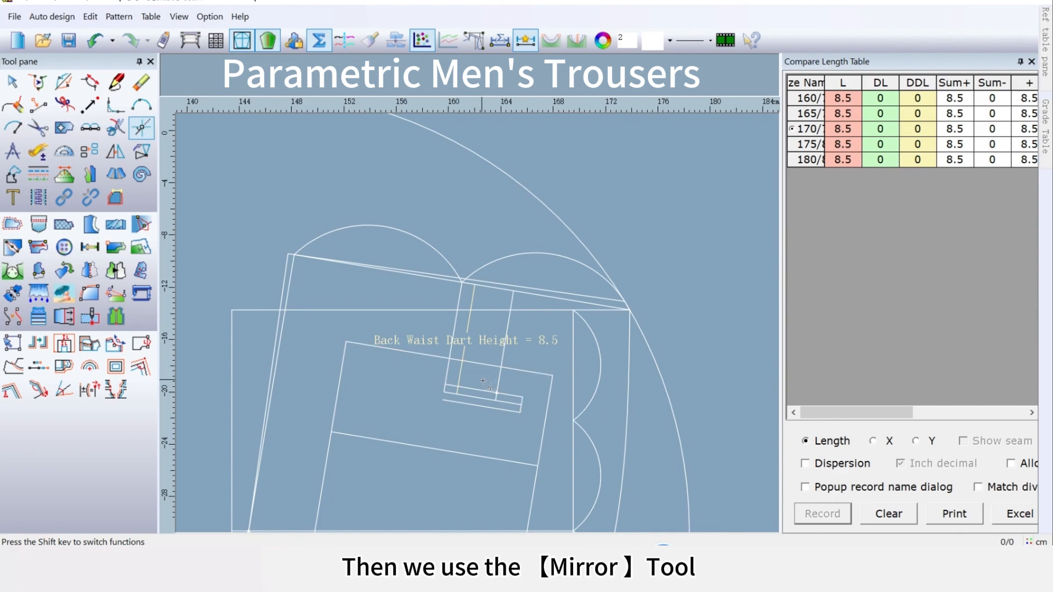
{"action": "left_click", "coordinate": [116, 151]}
{"action": "scroll", "coordinate": [446, 384], "scroll_direction": "up", "scroll_amount": 2}
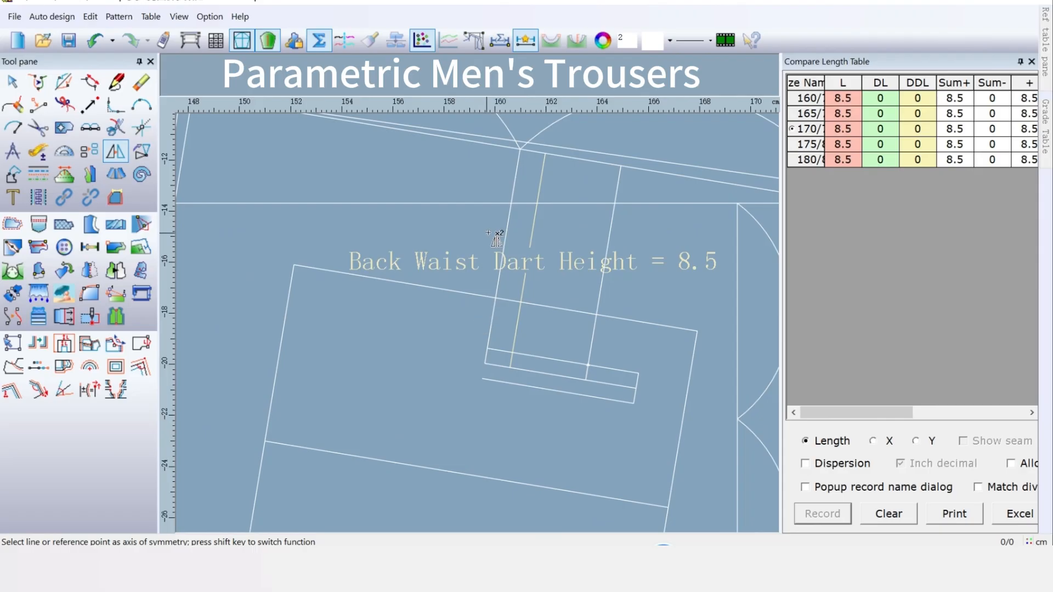
{"action": "left_click", "coordinate": [503, 256]}
{"action": "left_click", "coordinate": [503, 256]}
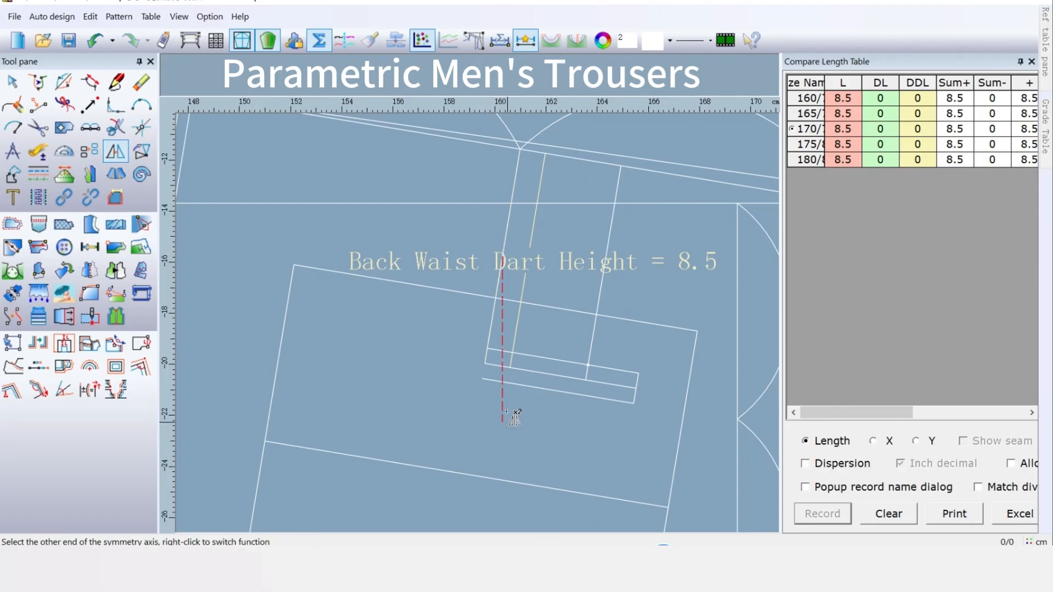
{"action": "left_click", "coordinate": [529, 311]}
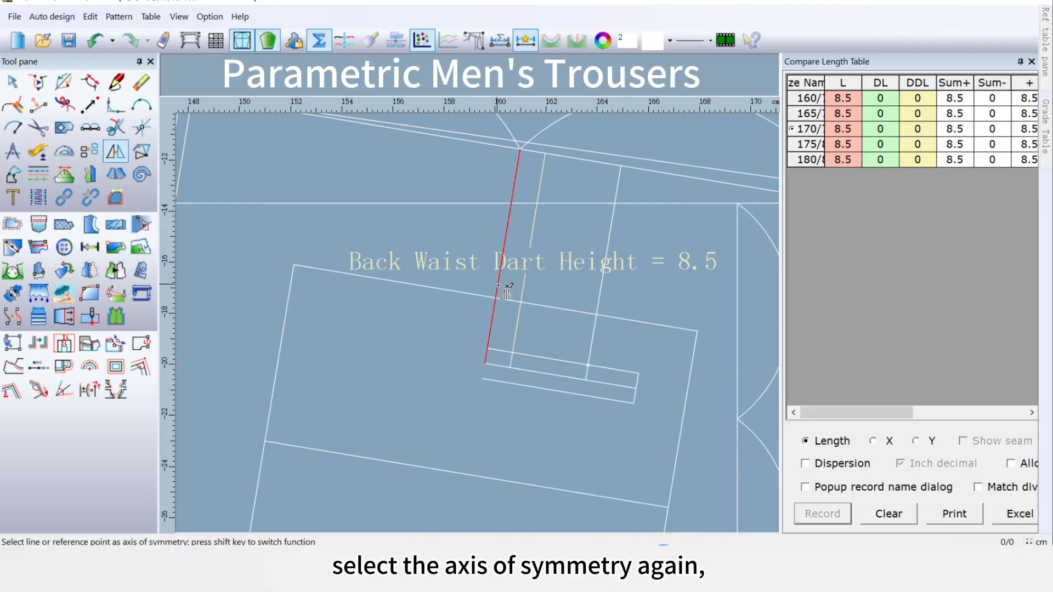
{"action": "left_click", "coordinate": [498, 285]}
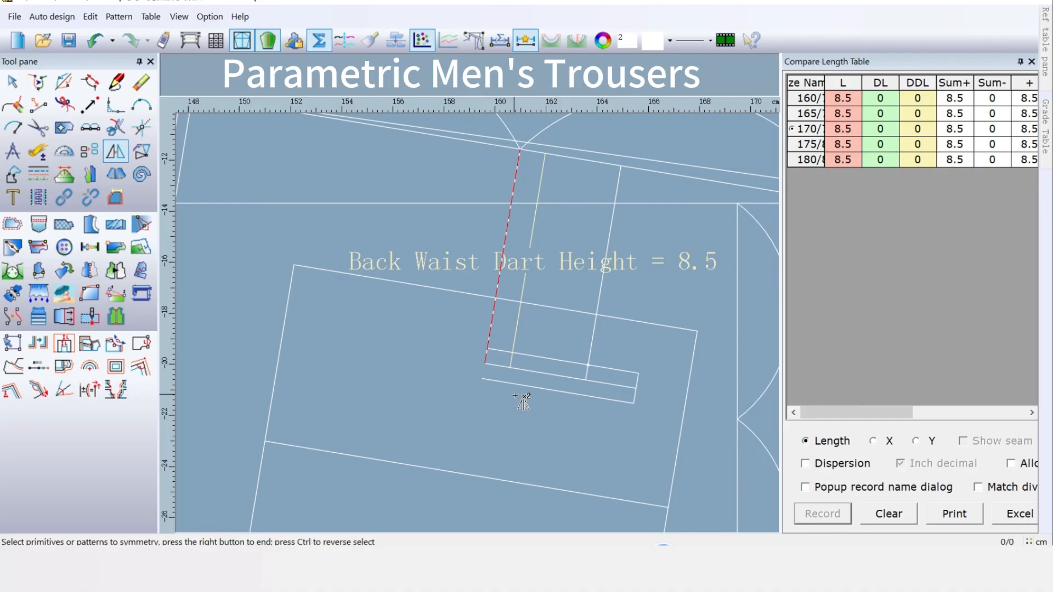
{"action": "left_click", "coordinate": [537, 372]}
{"action": "left_click", "coordinate": [543, 388]}
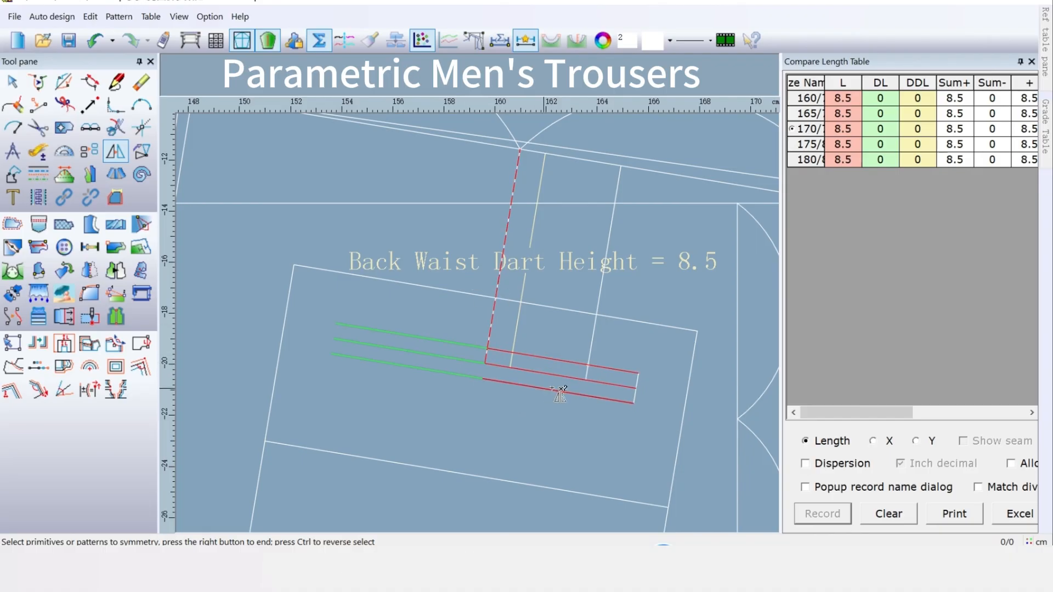
{"action": "left_click", "coordinate": [637, 387]}
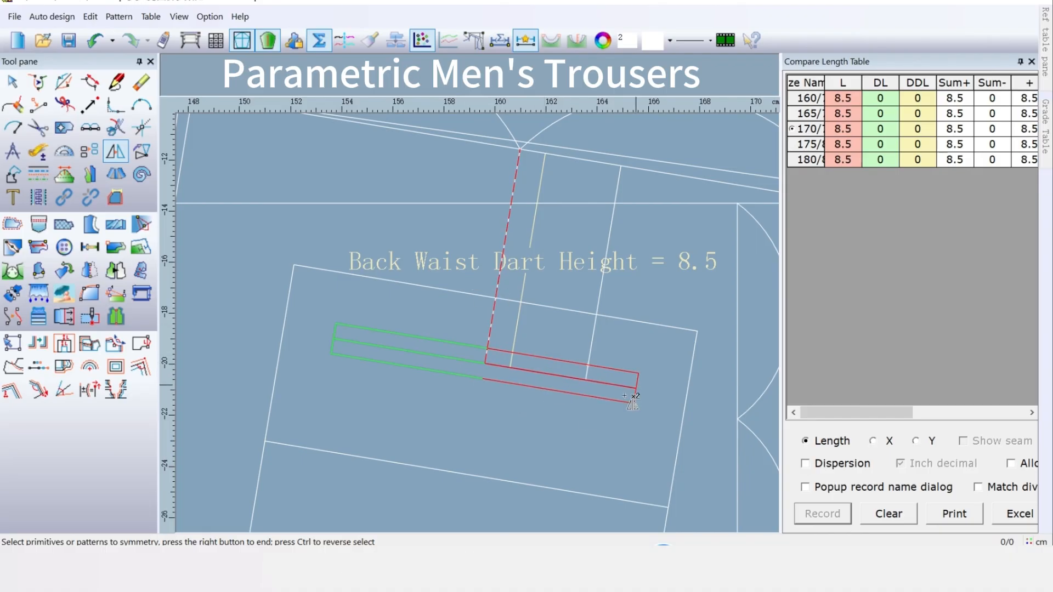
{"action": "right_click", "coordinate": [499, 415]}
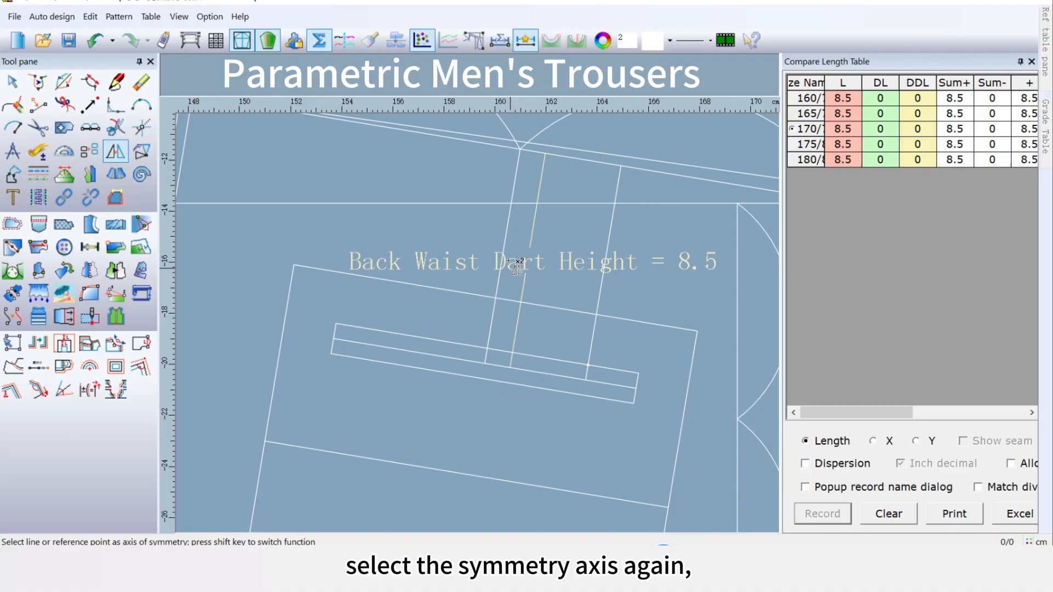
Mirror the dart line on the side-seam half across the perpendicular line from the waistline's midpoint
{"action": "left_click", "coordinate": [507, 227]}
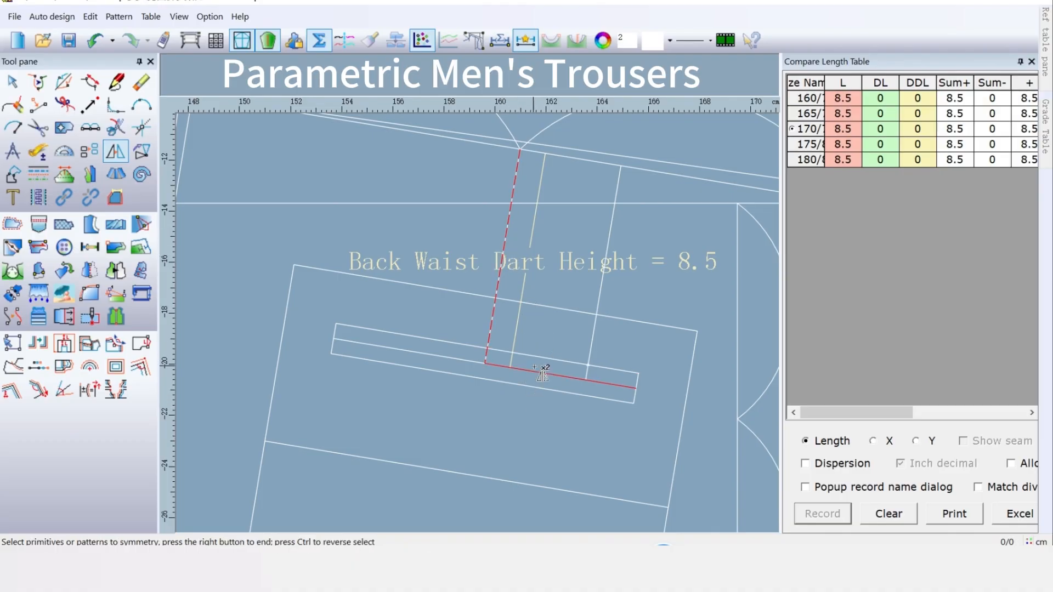
{"action": "left_click", "coordinate": [611, 250]}
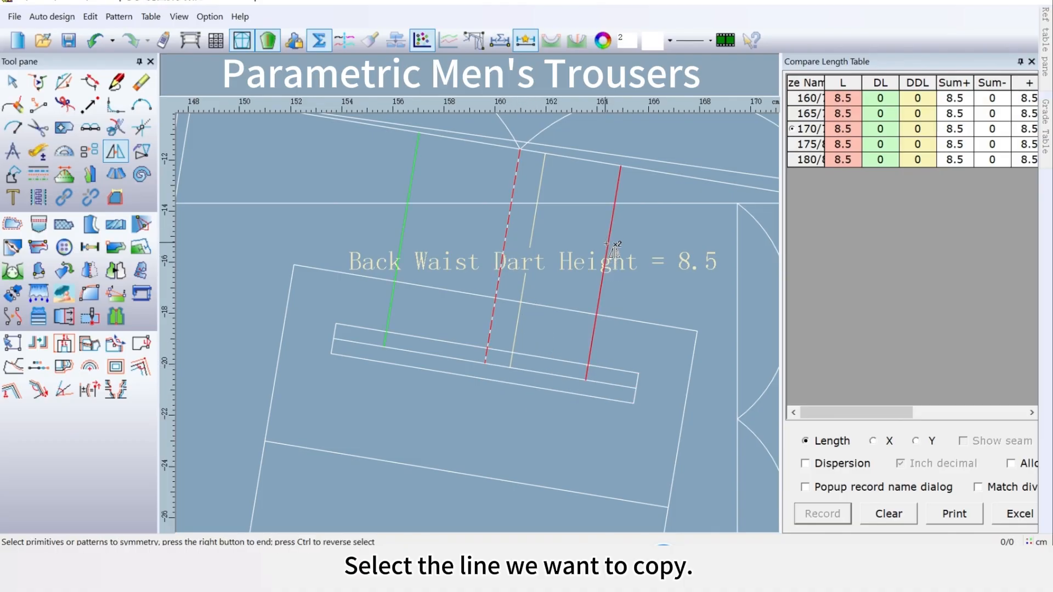
{"action": "right_click", "coordinate": [431, 389]}
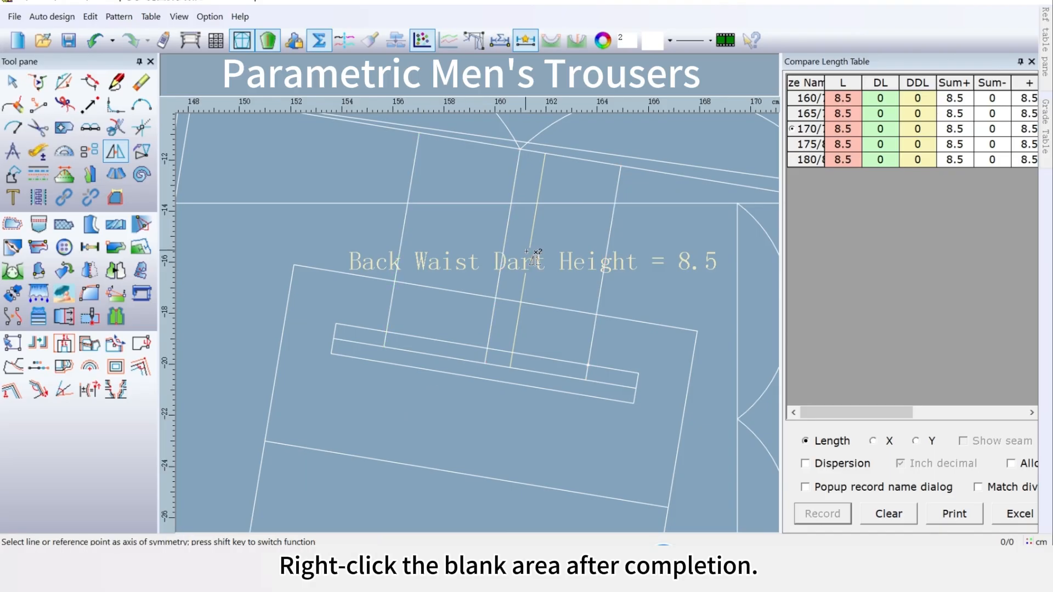
Start a V dart on the lower waistline, using the dart line nearer the side seam as its centre
{"action": "scroll", "coordinate": [478, 323], "scroll_direction": "down", "scroll_amount": 2}
{"action": "scroll", "coordinate": [478, 325], "scroll_direction": "down", "scroll_amount": 1}
{"action": "scroll", "coordinate": [471, 332], "scroll_direction": "down", "scroll_amount": 2}
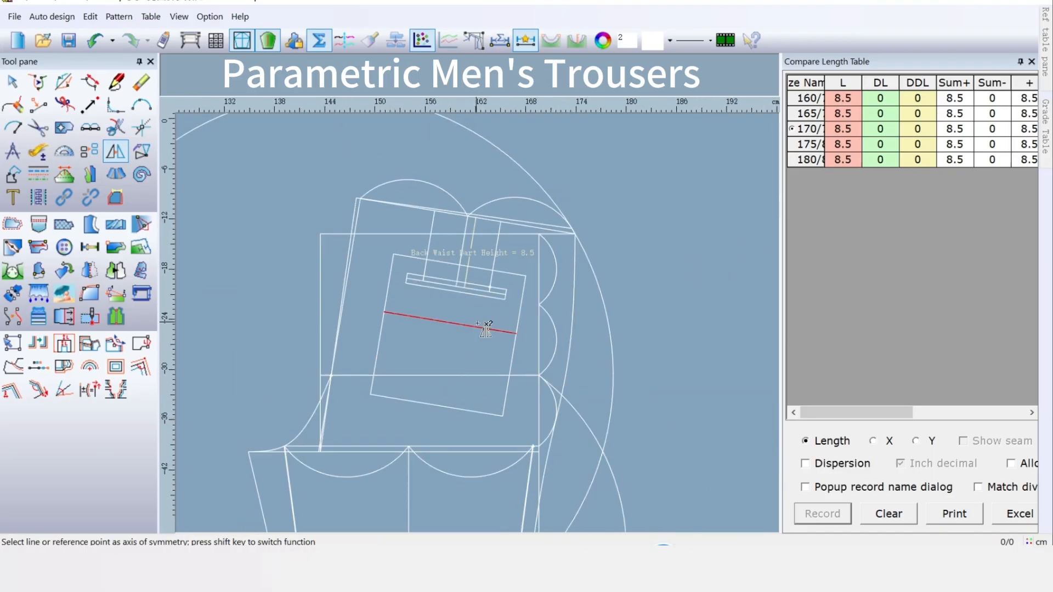
{"action": "scroll", "coordinate": [467, 337], "scroll_direction": "up", "scroll_amount": 1}
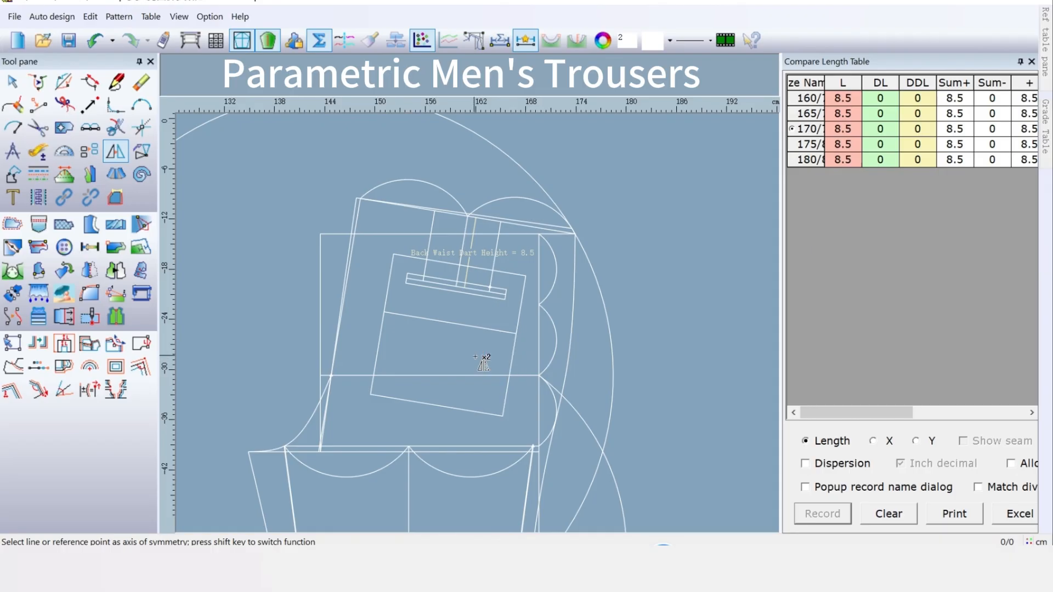
{"action": "left_click", "coordinate": [141, 224]}
{"action": "scroll", "coordinate": [499, 230], "scroll_direction": "up", "scroll_amount": 4}
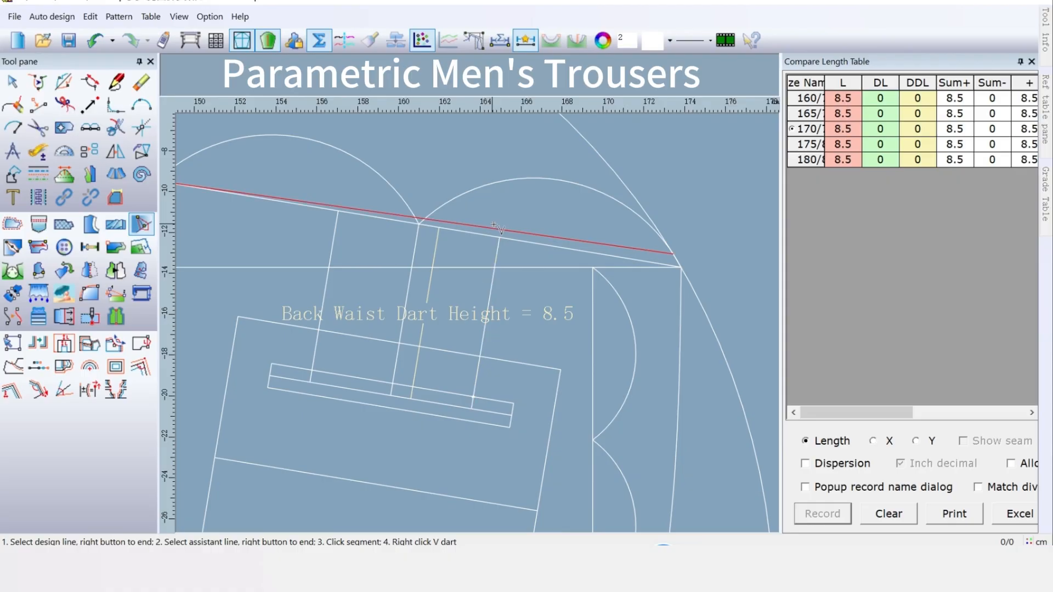
{"action": "left_click", "coordinate": [477, 236]}
{"action": "right_click", "coordinate": [493, 253]}
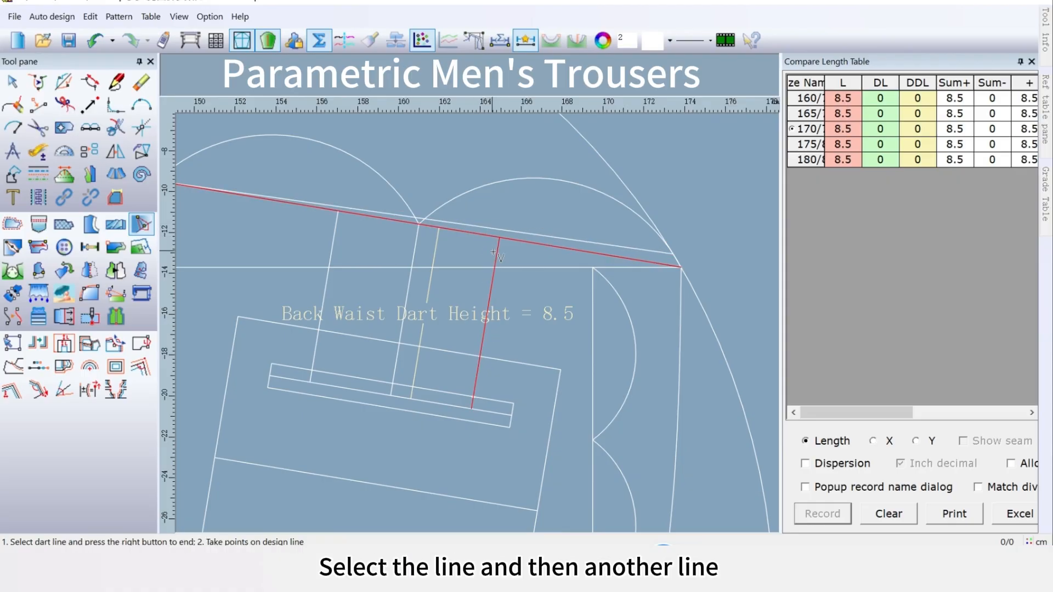
{"action": "left_click", "coordinate": [495, 252]}
{"action": "right_click", "coordinate": [495, 252]}
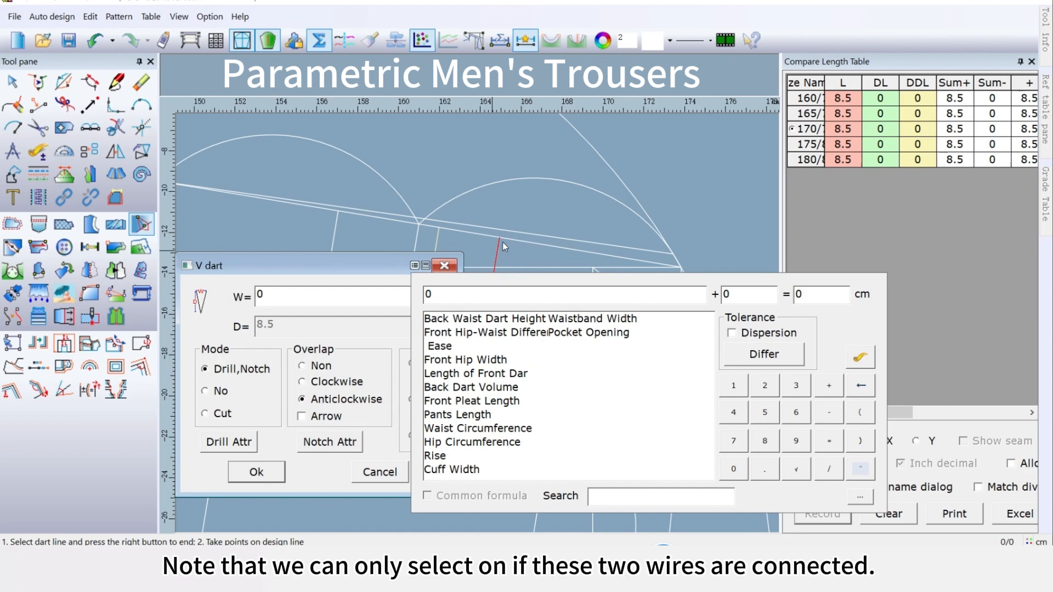
Set the V dart's width to Back Dart Volume/2 and complete the dart with its waistline curve
{"action": "left_click", "coordinate": [451, 296]}
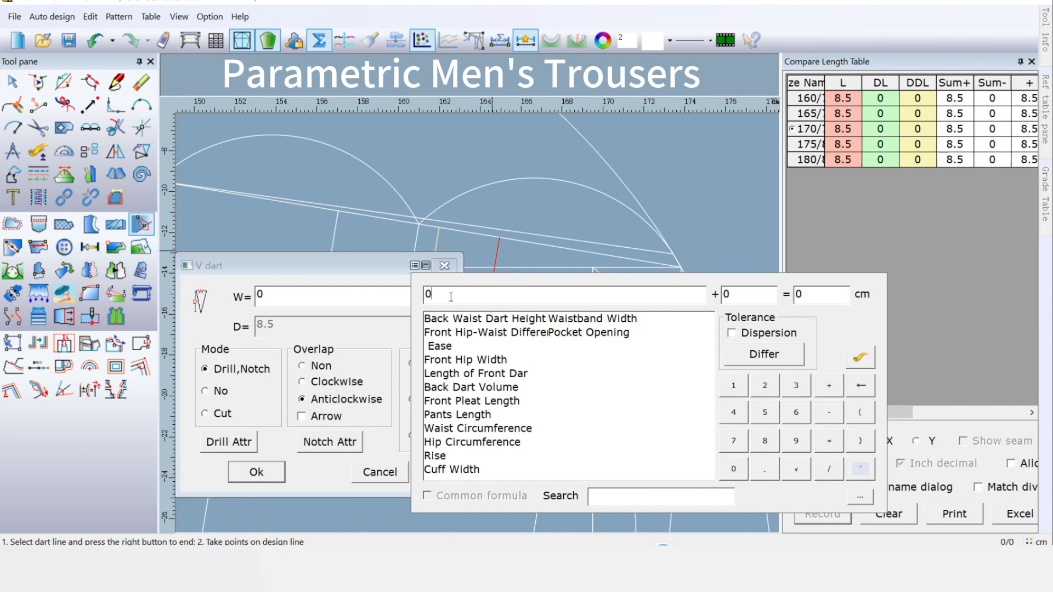
{"action": "double_click", "coordinate": [443, 296]}
{"action": "left_click", "coordinate": [504, 388]}
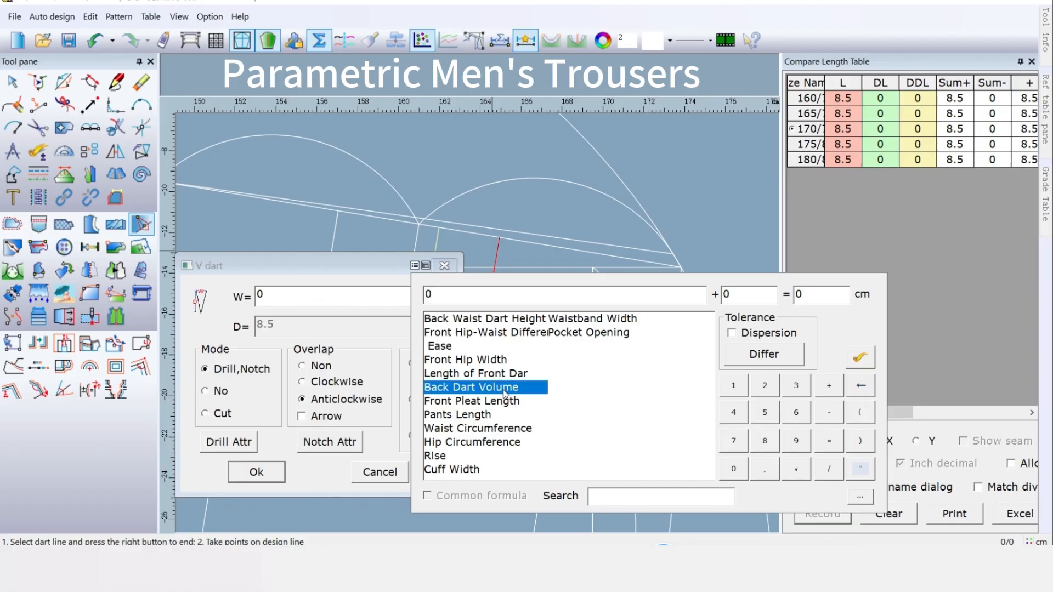
{"action": "double_click", "coordinate": [505, 388]}
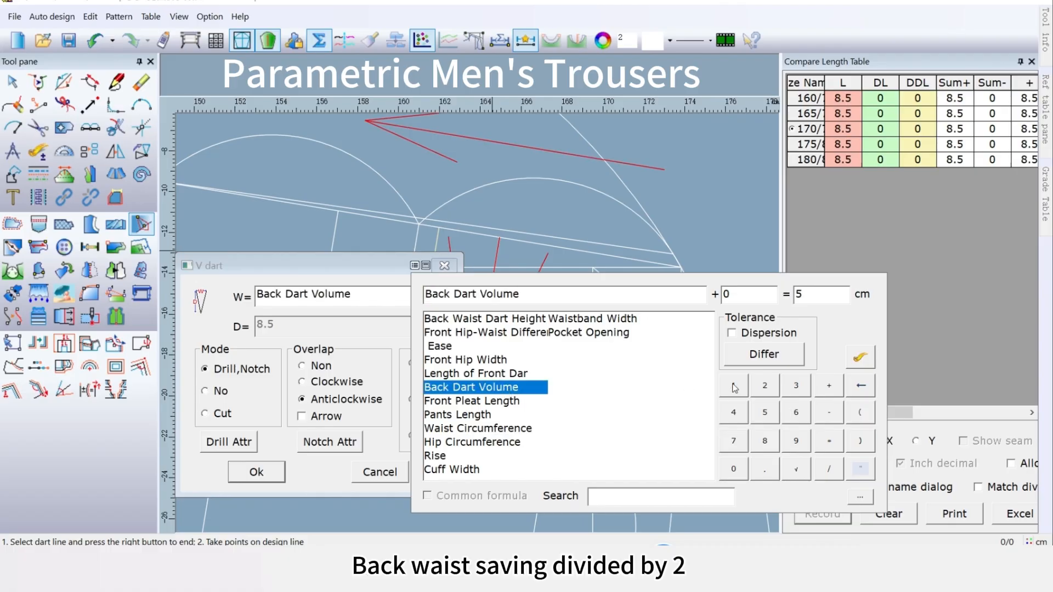
{"action": "left_click", "coordinate": [829, 469]}
{"action": "left_click", "coordinate": [764, 386]}
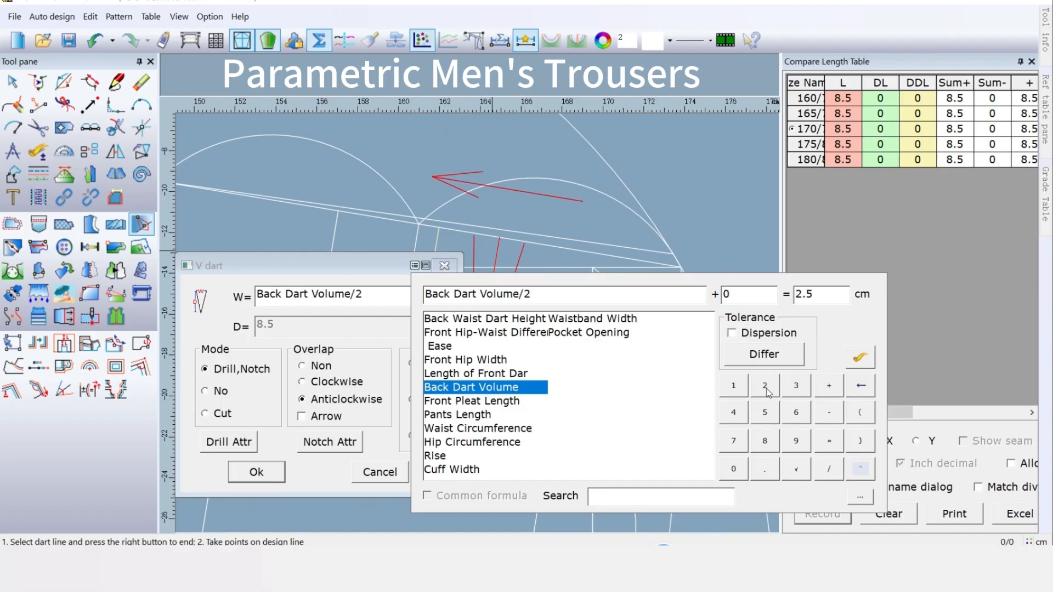
{"action": "left_click", "coordinate": [273, 473]}
{"action": "left_click", "coordinate": [273, 472]}
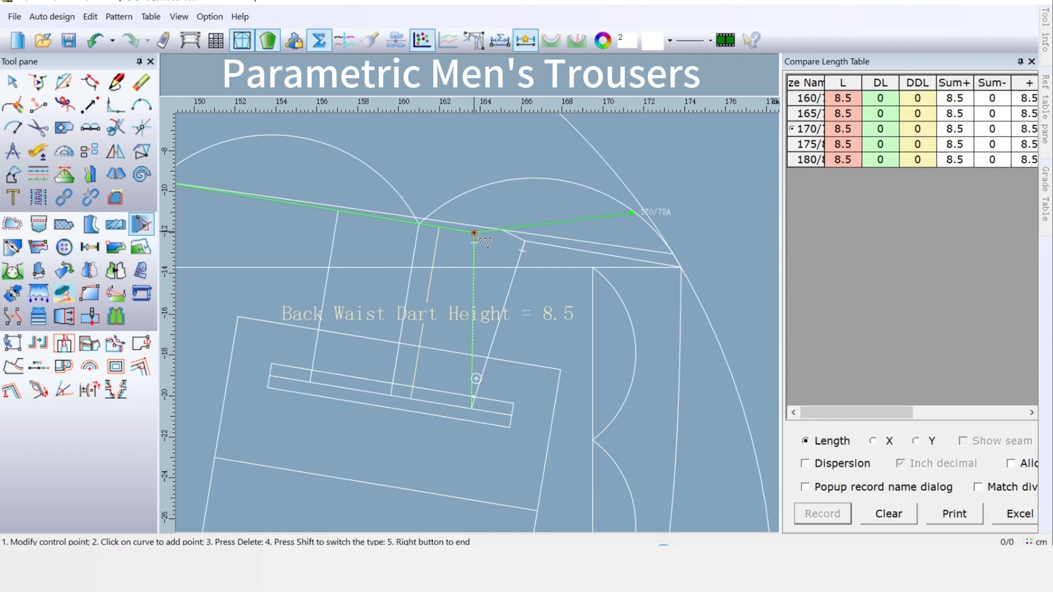
{"action": "left_click_drag", "start_coordinate": [476, 237], "coordinate": [478, 236]}
{"action": "right_click", "coordinate": [521, 221]}
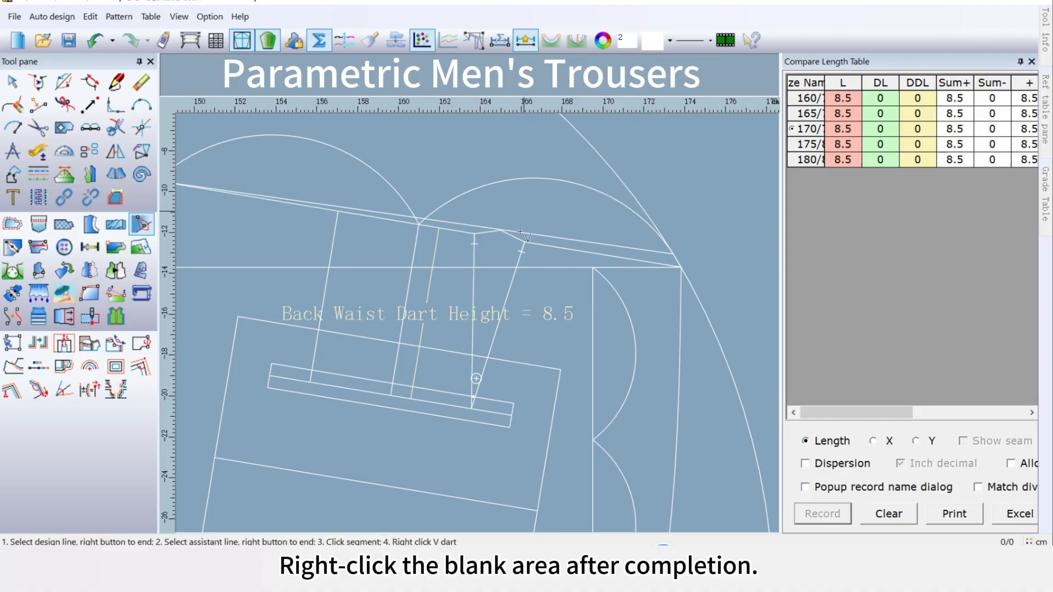
Try to apply a V dart to the waistline at the mirrored dart line nearer the centre back
{"action": "middle_click", "coordinate": [292, 296]}
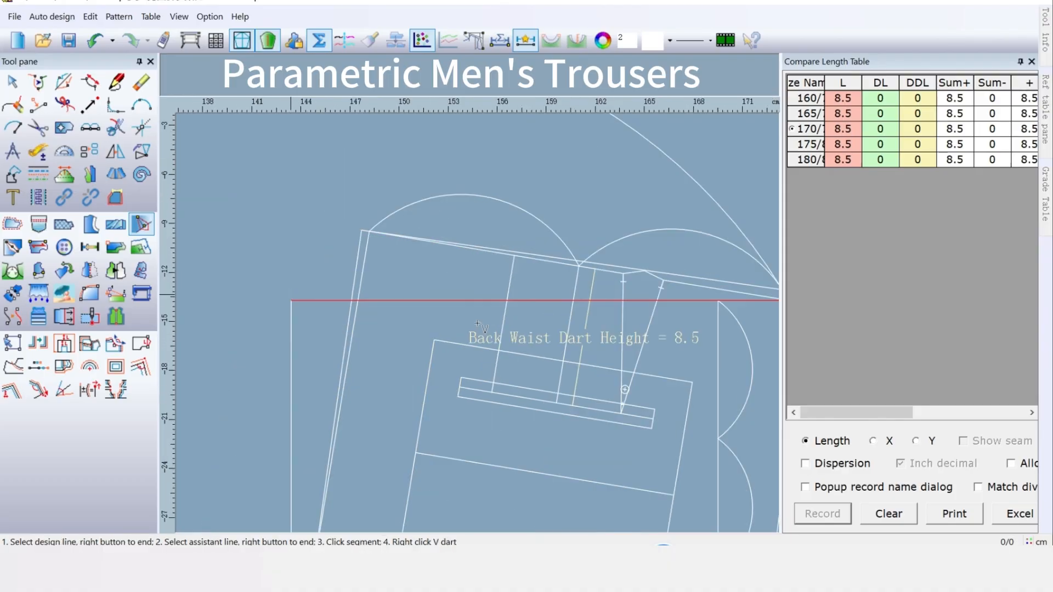
{"action": "middle_click", "coordinate": [585, 346]}
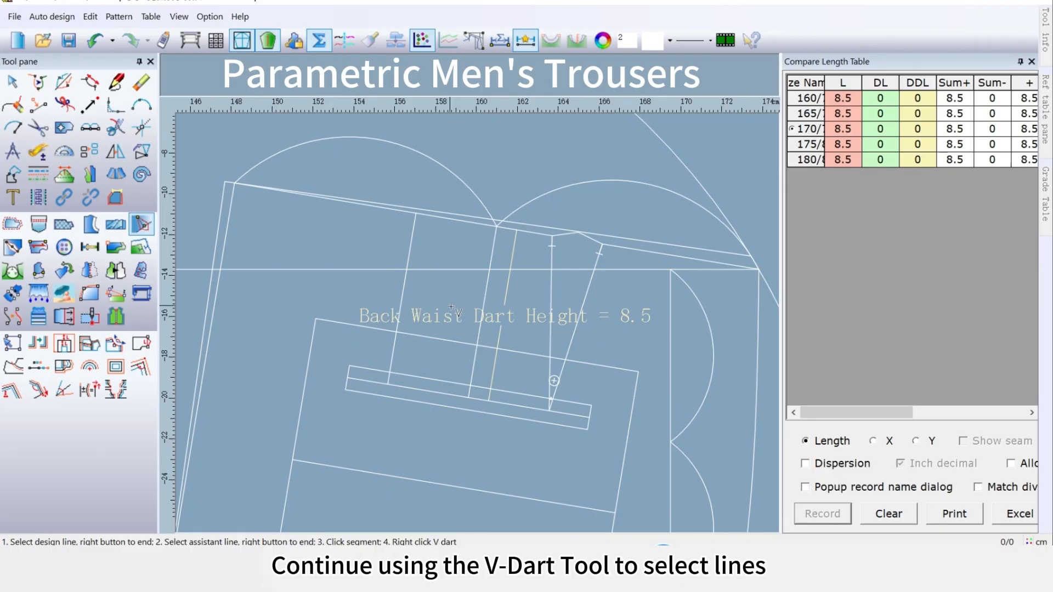
{"action": "left_click", "coordinate": [406, 297]}
{"action": "left_click", "coordinate": [431, 219]}
{"action": "right_click", "coordinate": [431, 219]}
{"action": "left_click", "coordinate": [414, 220]}
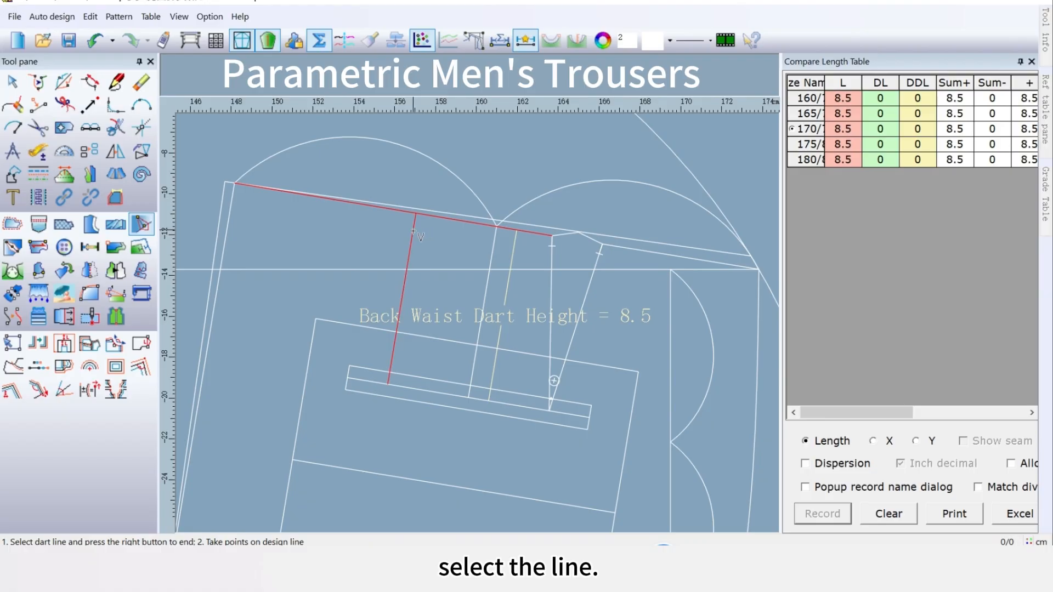
{"action": "right_click", "coordinate": [414, 221]}
{"action": "left_click", "coordinate": [421, 217]}
{"action": "right_click", "coordinate": [420, 218]}
{"action": "left_click", "coordinate": [416, 222]}
{"action": "right_click", "coordinate": [416, 222]}
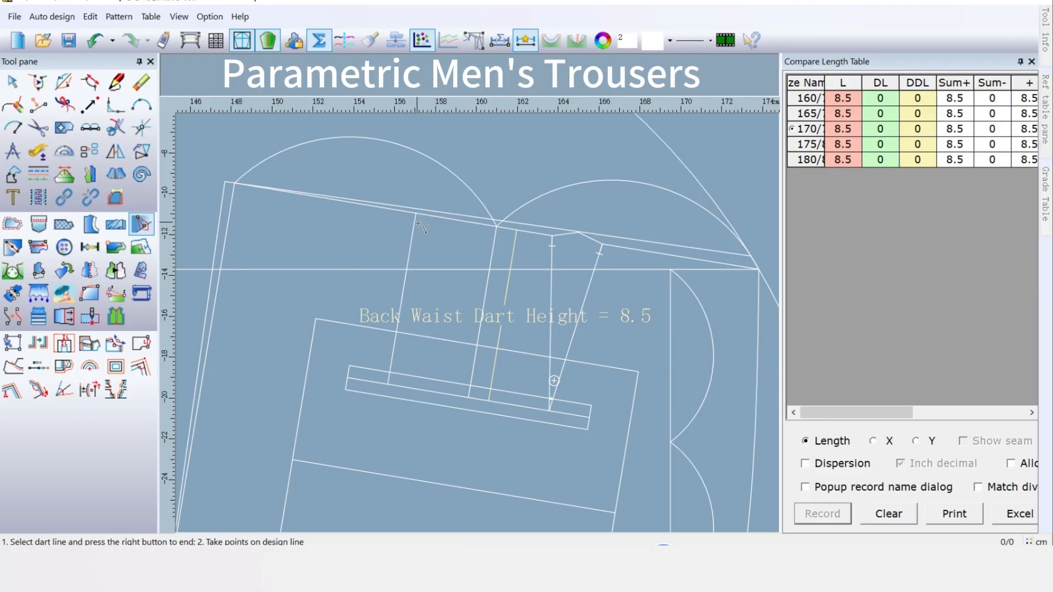
Trim the upper end of the mirrored dart line to meet the lower waistline using the Pen tool's one-way align
{"action": "scroll", "coordinate": [415, 229], "scroll_direction": "up", "scroll_amount": 4}
{"action": "scroll", "coordinate": [478, 323], "scroll_direction": "up", "scroll_amount": 3}
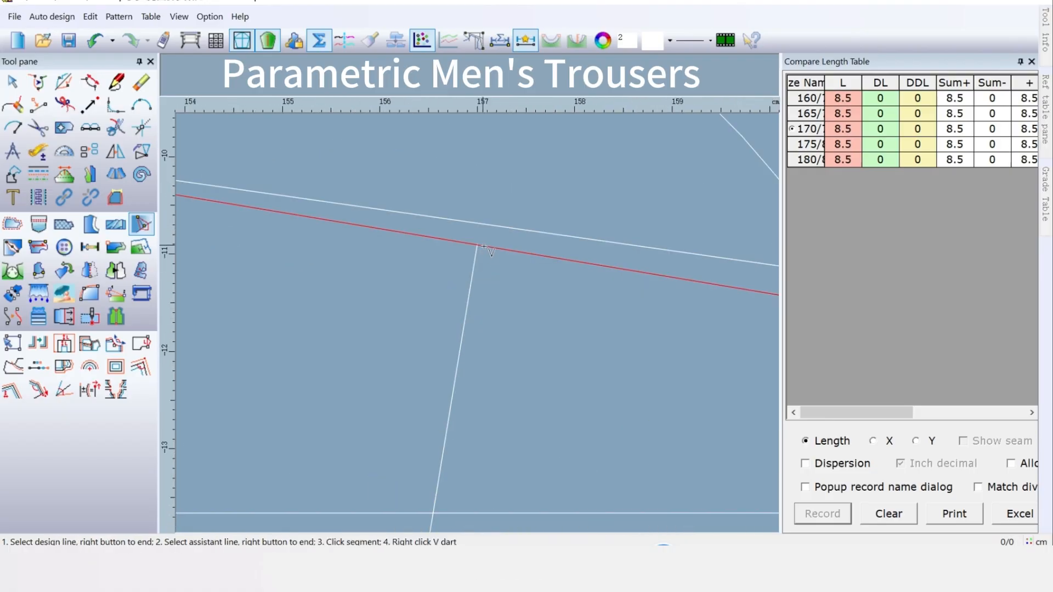
{"action": "scroll", "coordinate": [494, 273], "scroll_direction": "up", "scroll_amount": 3}
{"action": "scroll", "coordinate": [477, 323], "scroll_direction": "up", "scroll_amount": 2}
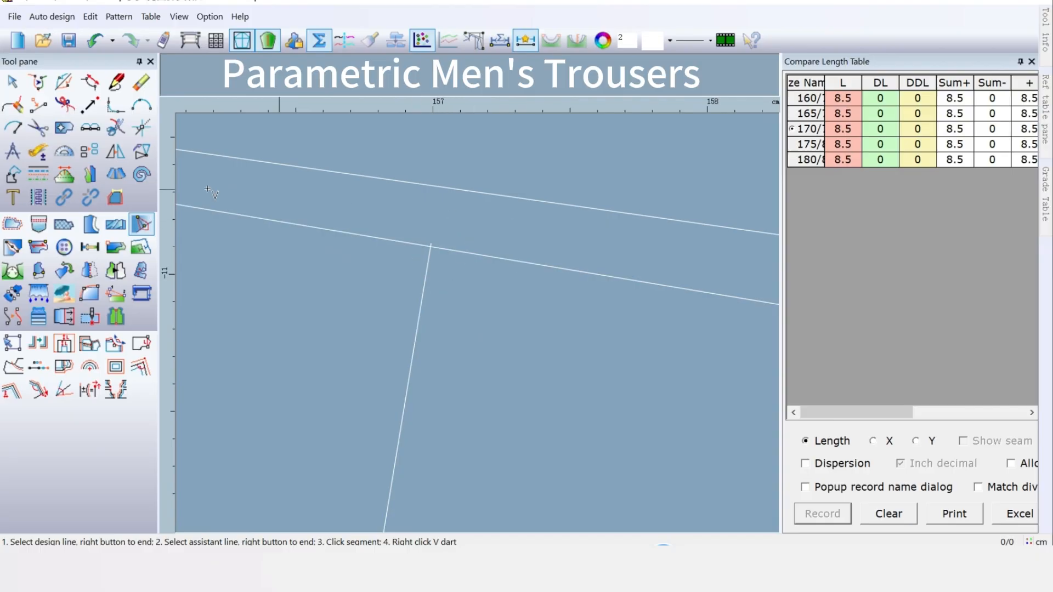
{"action": "left_click", "coordinate": [115, 82]}
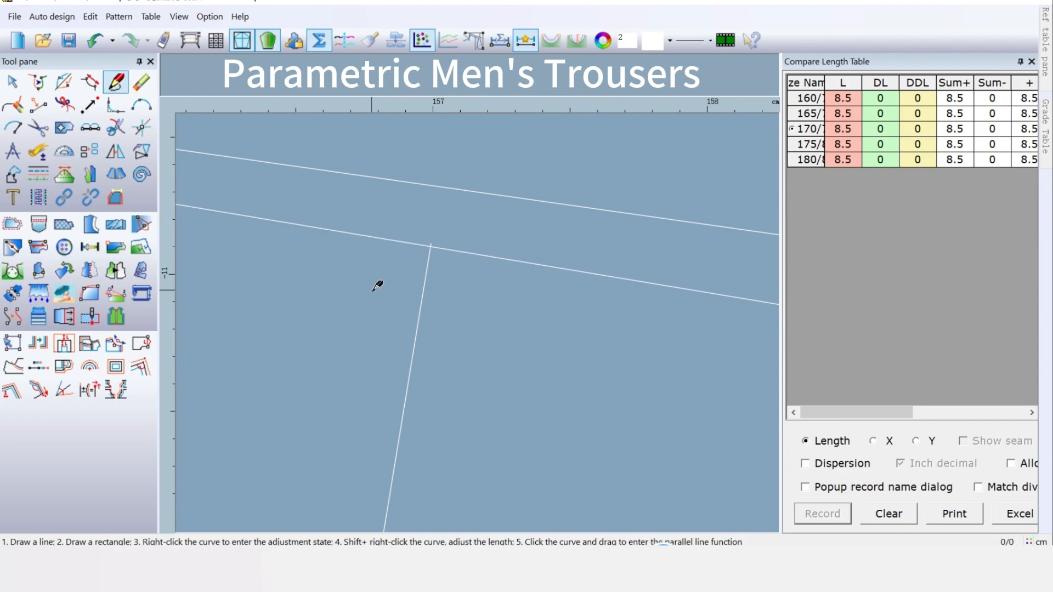
{"action": "left_click_drag", "start_coordinate": [372, 292], "coordinate": [462, 363]}
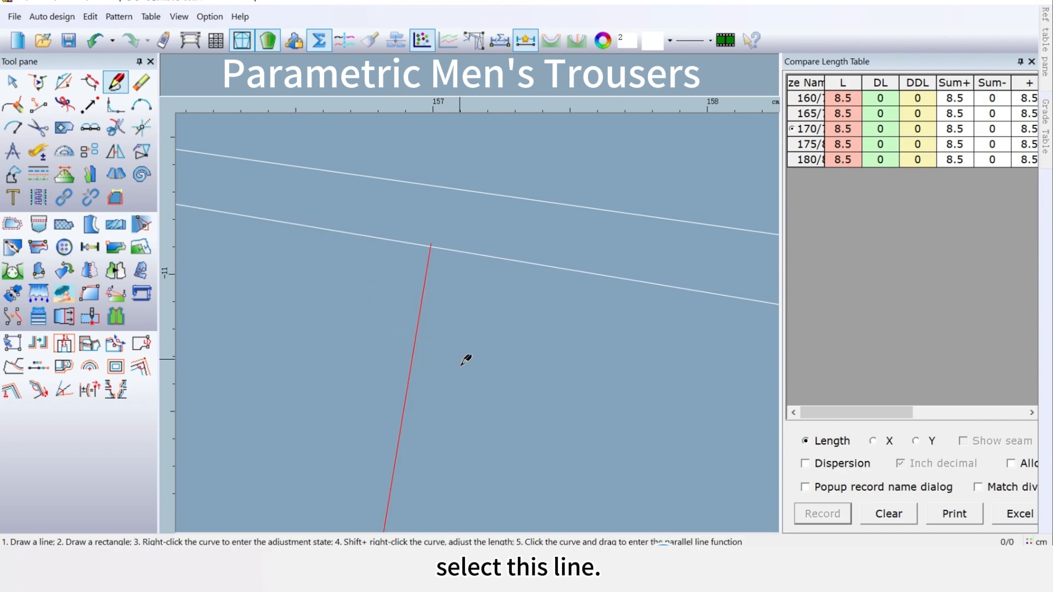
{"action": "left_click", "coordinate": [464, 251]}
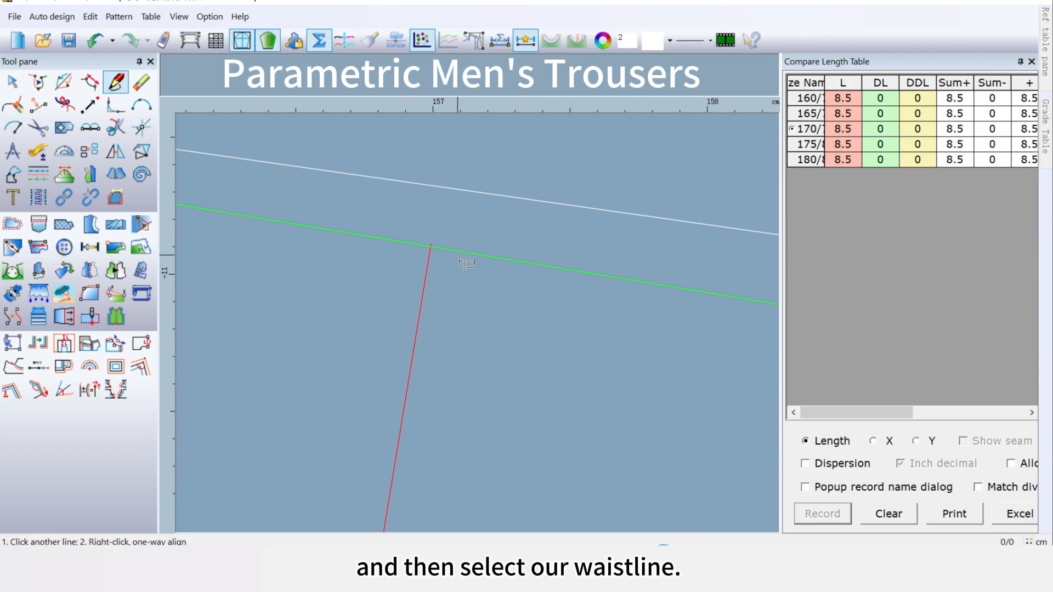
{"action": "right_click", "coordinate": [463, 295]}
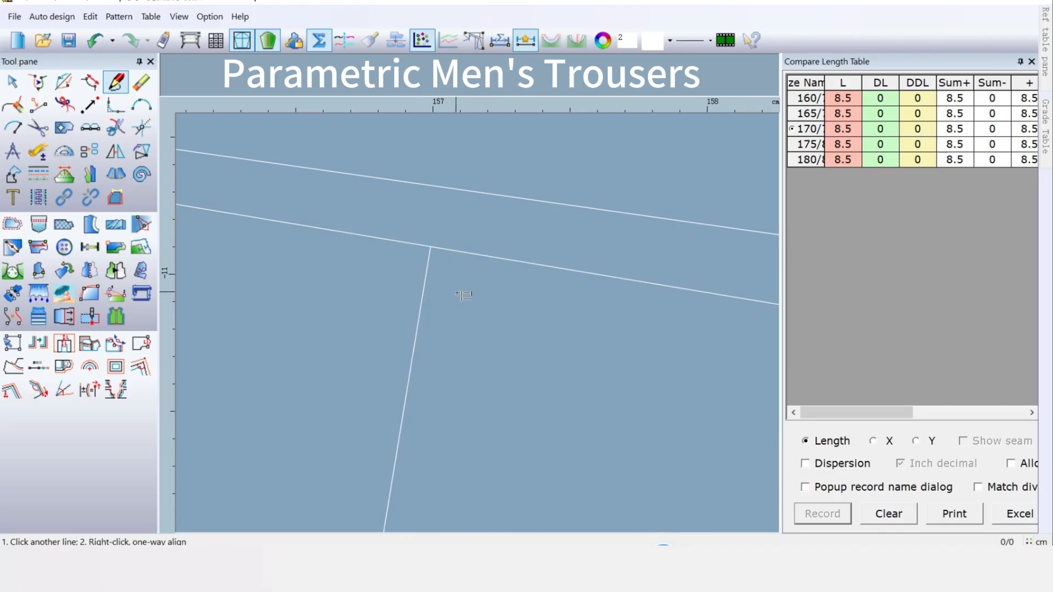
Create a V dart on the waistline at the trimmed dart line, with the width set to Back Dart Volume/2
{"action": "scroll", "coordinate": [477, 329], "scroll_direction": "down", "scroll_amount": 3}
{"action": "scroll", "coordinate": [484, 346], "scroll_direction": "down", "scroll_amount": 4}
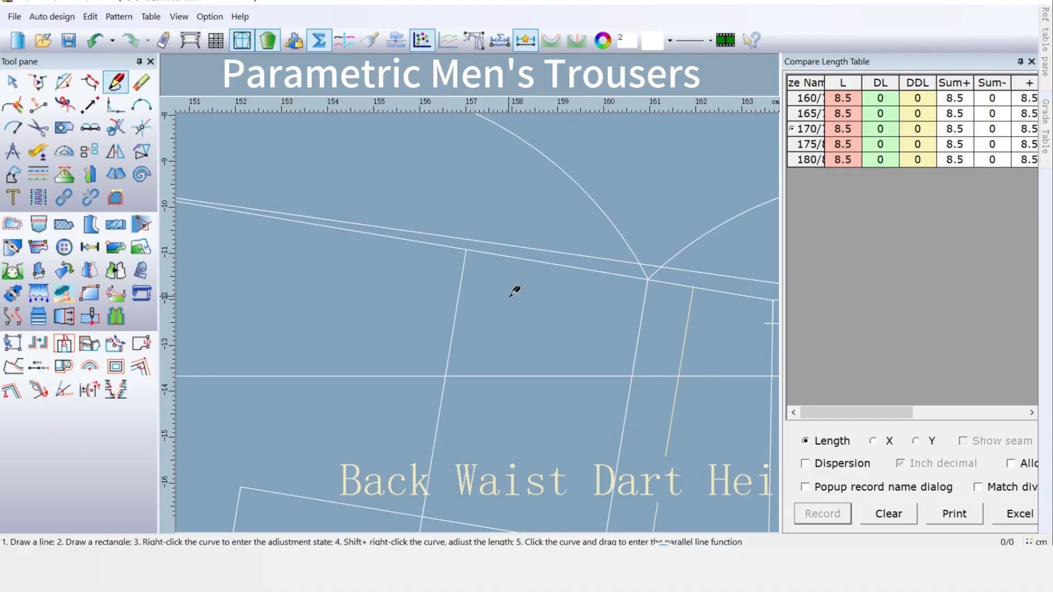
{"action": "left_click", "coordinate": [142, 223]}
{"action": "left_click", "coordinate": [481, 247]}
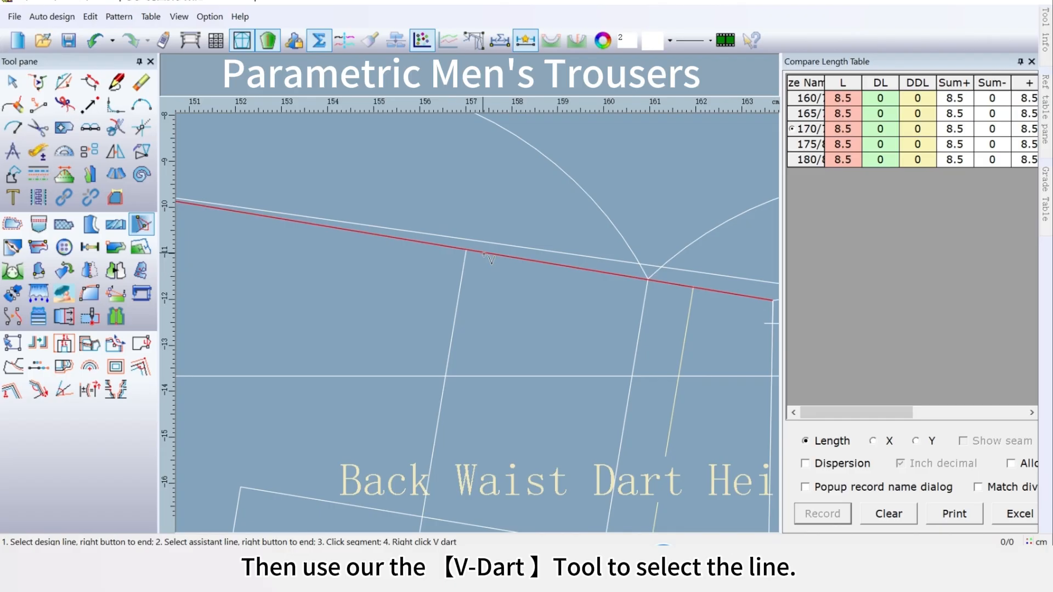
{"action": "left_click", "coordinate": [462, 275]}
{"action": "right_click", "coordinate": [463, 275]}
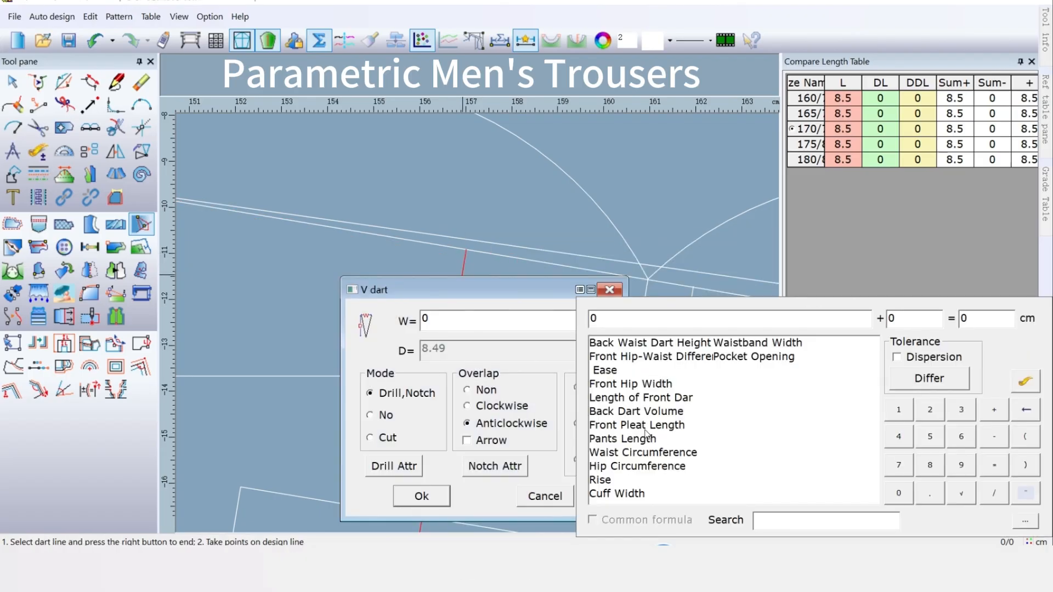
{"action": "double_click", "coordinate": [635, 411]}
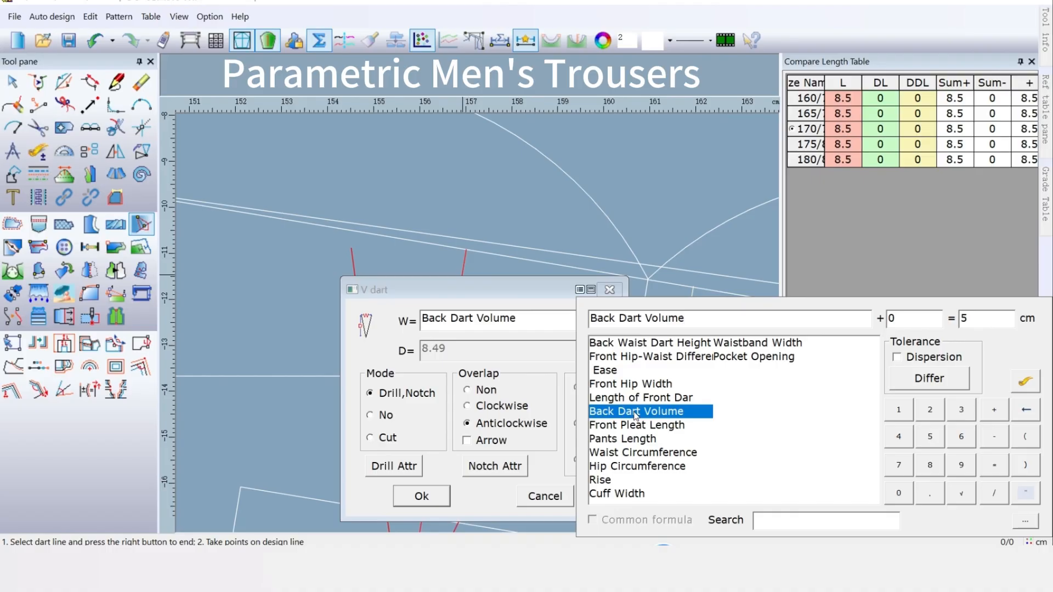
{"action": "left_click", "coordinate": [991, 495]}
{"action": "left_click", "coordinate": [930, 411]}
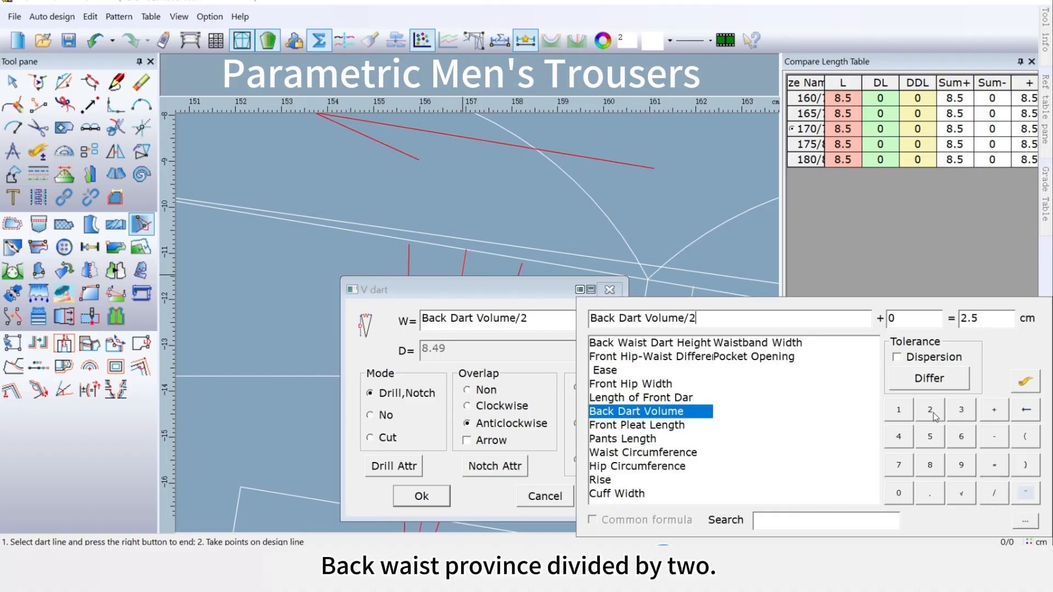
{"action": "left_click", "coordinate": [421, 496]}
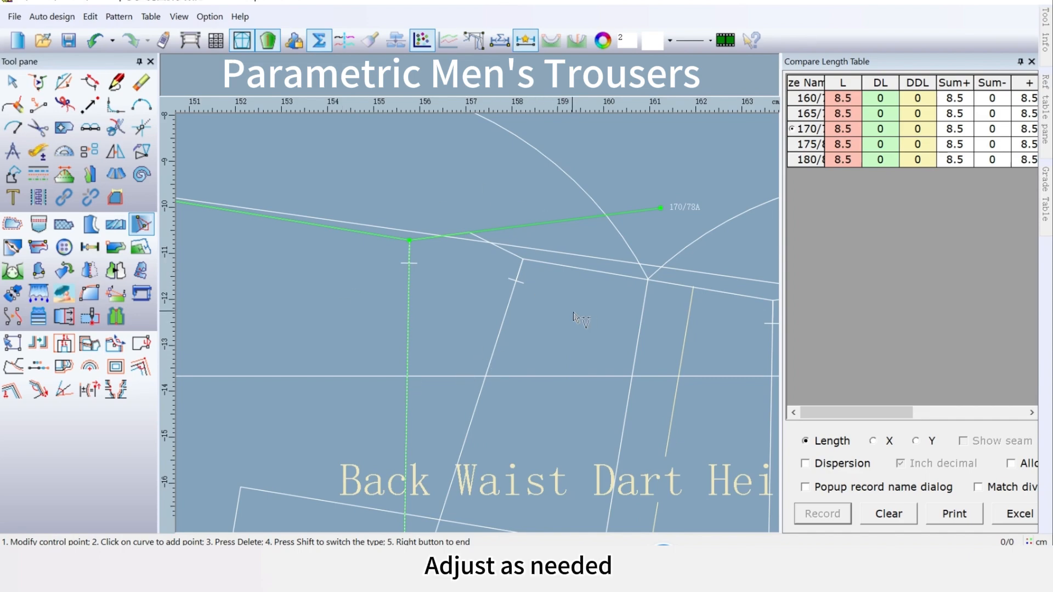
Finish adjusting the waistline curve at the first back waist dart
{"action": "right_click", "coordinate": [453, 192]}
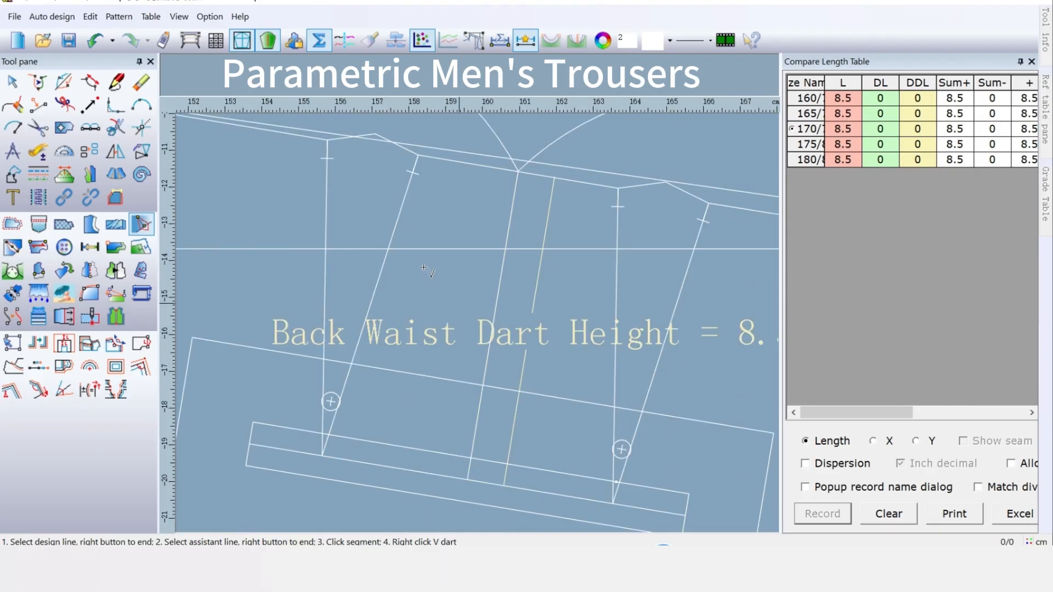
Start the back panel's hem curve with the Intelligent Pen where the inner leg seam meets the hem line
{"action": "scroll", "coordinate": [413, 225], "scroll_direction": "down", "scroll_amount": 6}
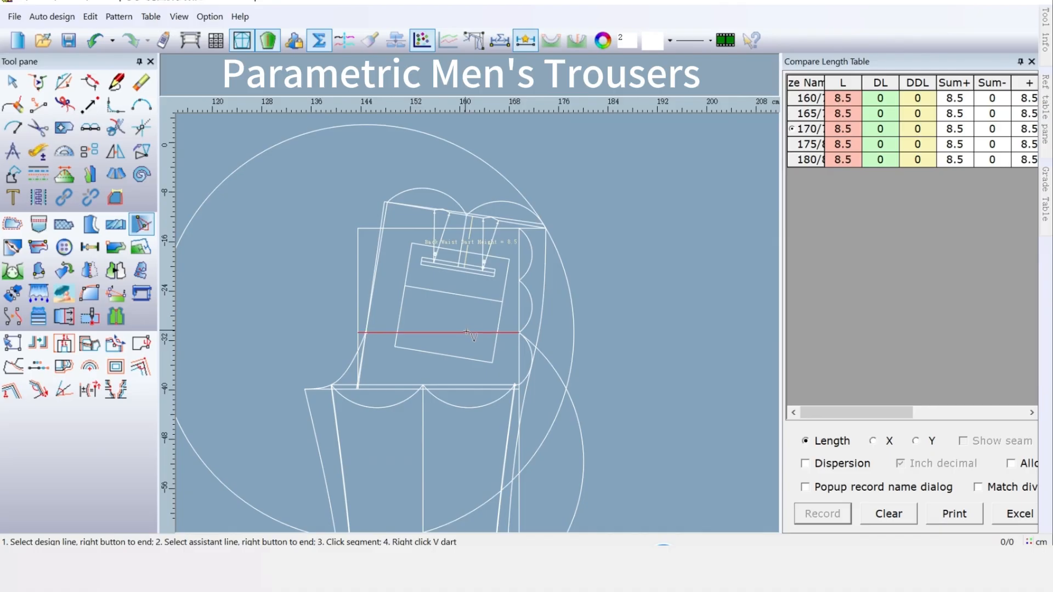
{"action": "scroll", "coordinate": [478, 328], "scroll_direction": "down", "scroll_amount": 2}
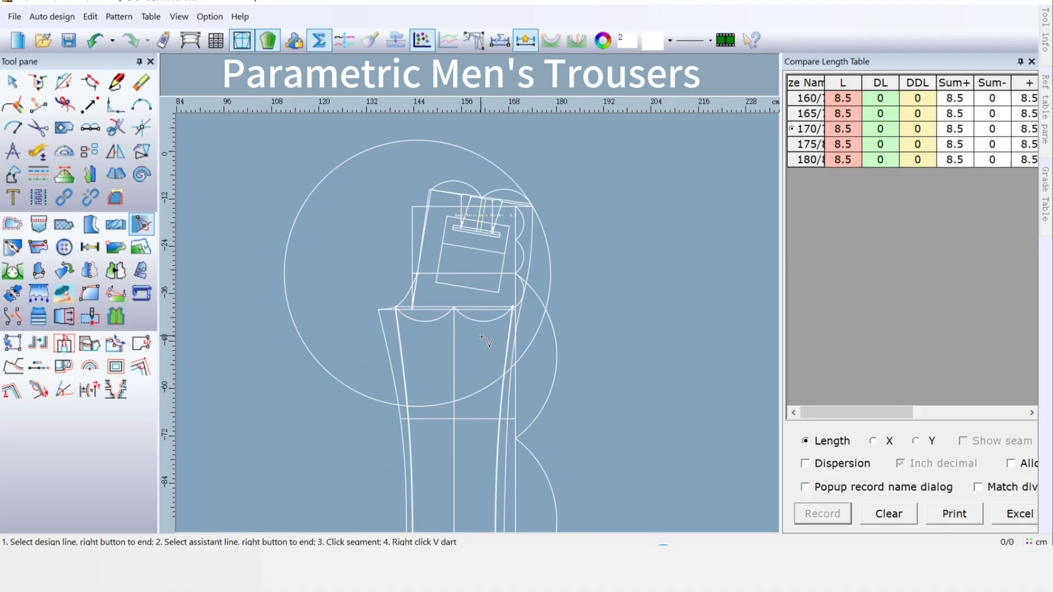
{"action": "scroll", "coordinate": [480, 332], "scroll_direction": "down", "scroll_amount": 3}
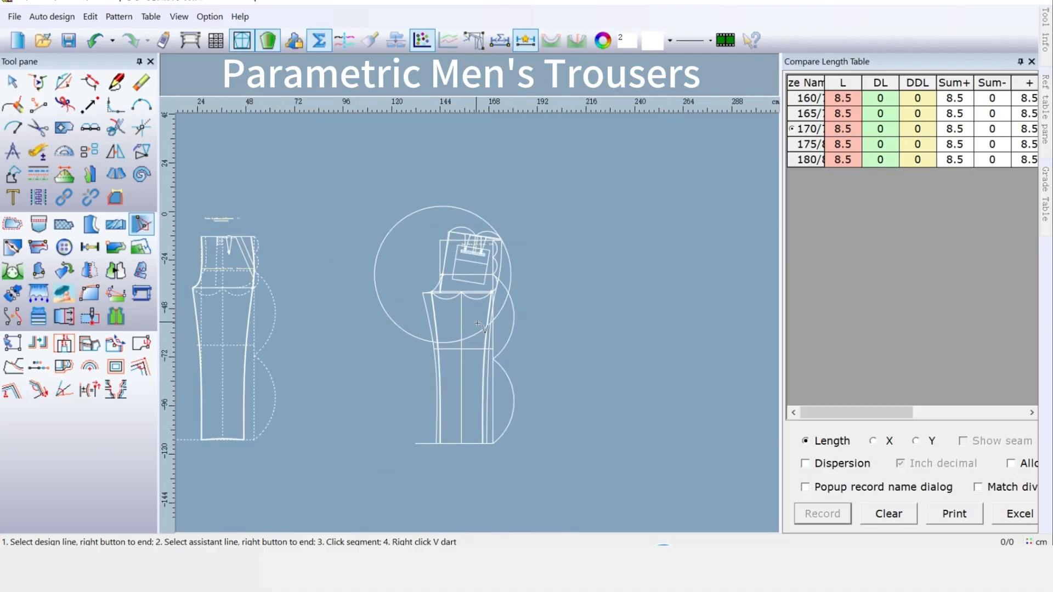
{"action": "scroll", "coordinate": [478, 325], "scroll_direction": "up", "scroll_amount": 1}
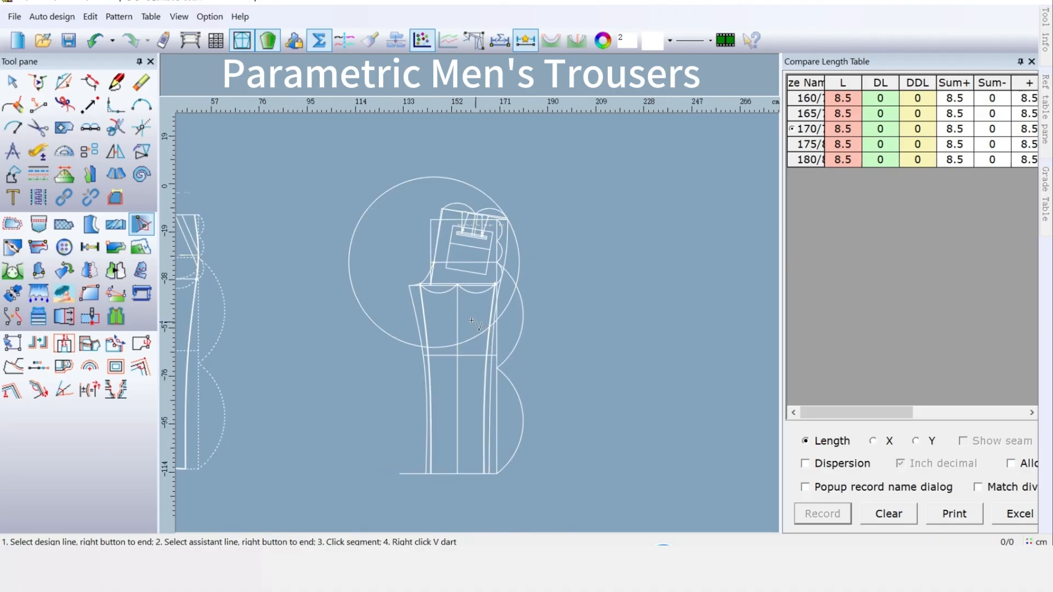
{"action": "left_click", "coordinate": [117, 88]}
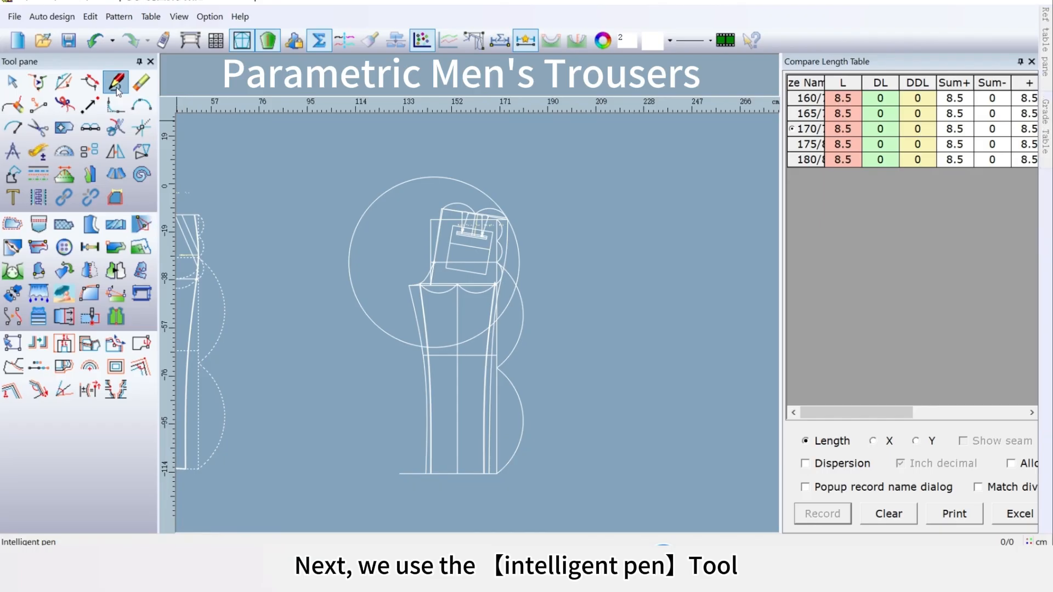
{"action": "scroll", "coordinate": [451, 418], "scroll_direction": "up", "scroll_amount": 3}
{"action": "scroll", "coordinate": [481, 314], "scroll_direction": "up", "scroll_amount": 1}
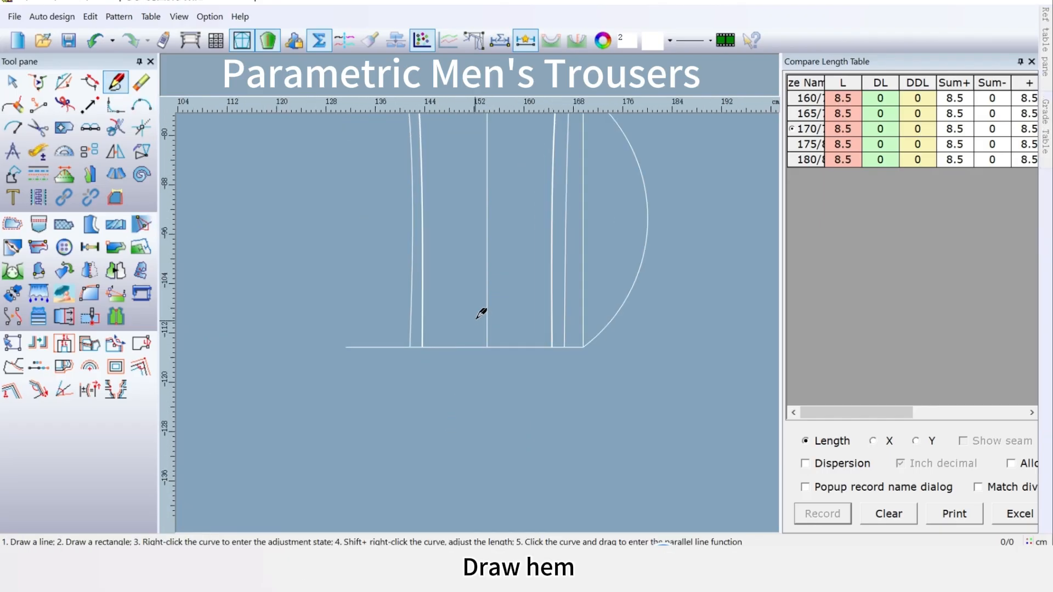
{"action": "scroll", "coordinate": [481, 314], "scroll_direction": "up", "scroll_amount": 3}
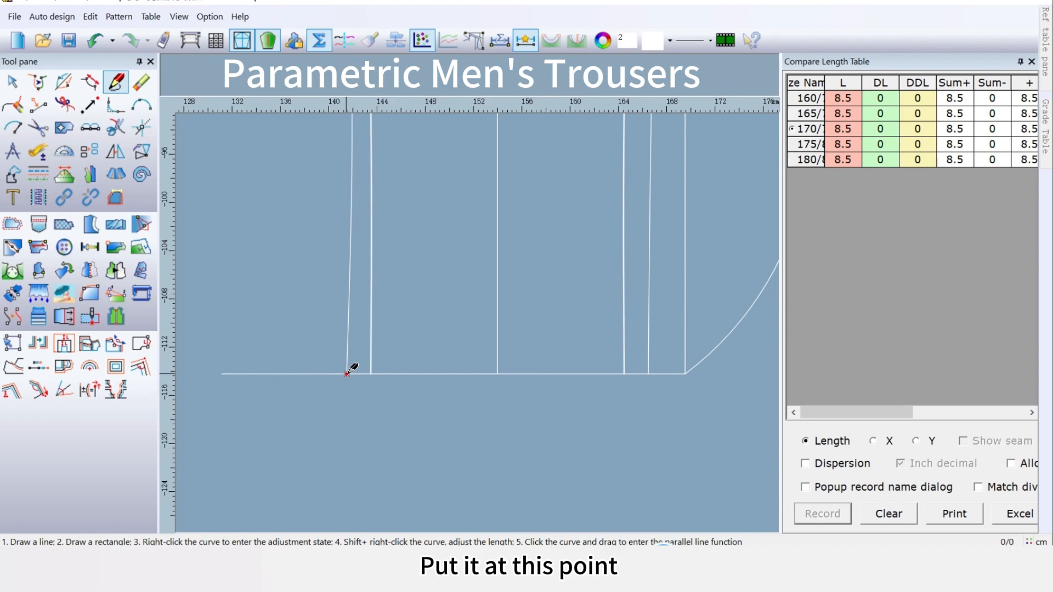
{"action": "double_click", "coordinate": [347, 374]}
Run the hem curve through a point offset -0.5 cm on the y-axis from the crease line's lower end, ending at the outer leg seam
{"action": "key", "text": "Return"}
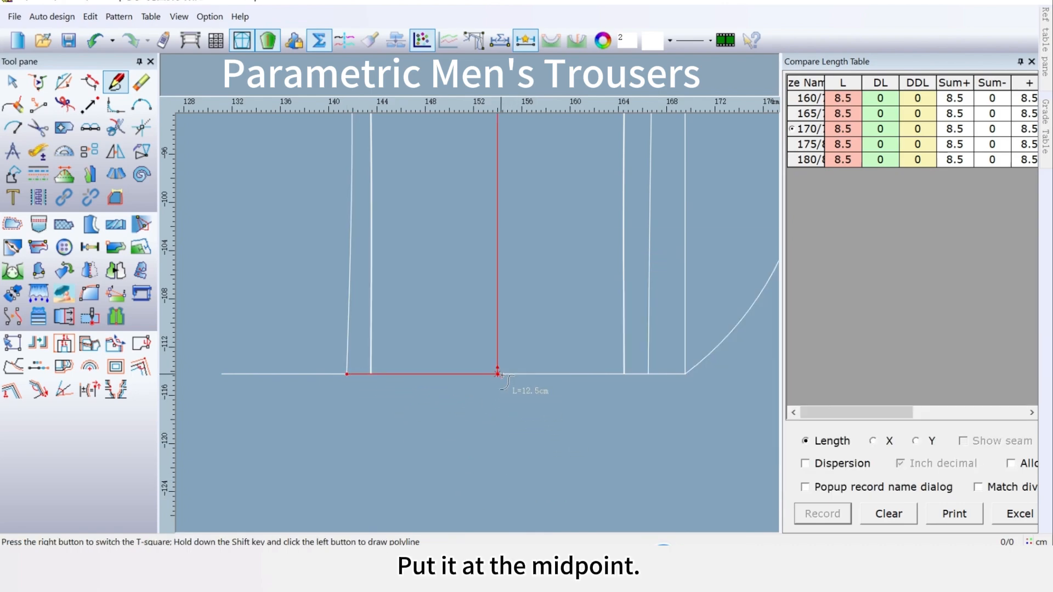
{"action": "key", "text": "Return"}
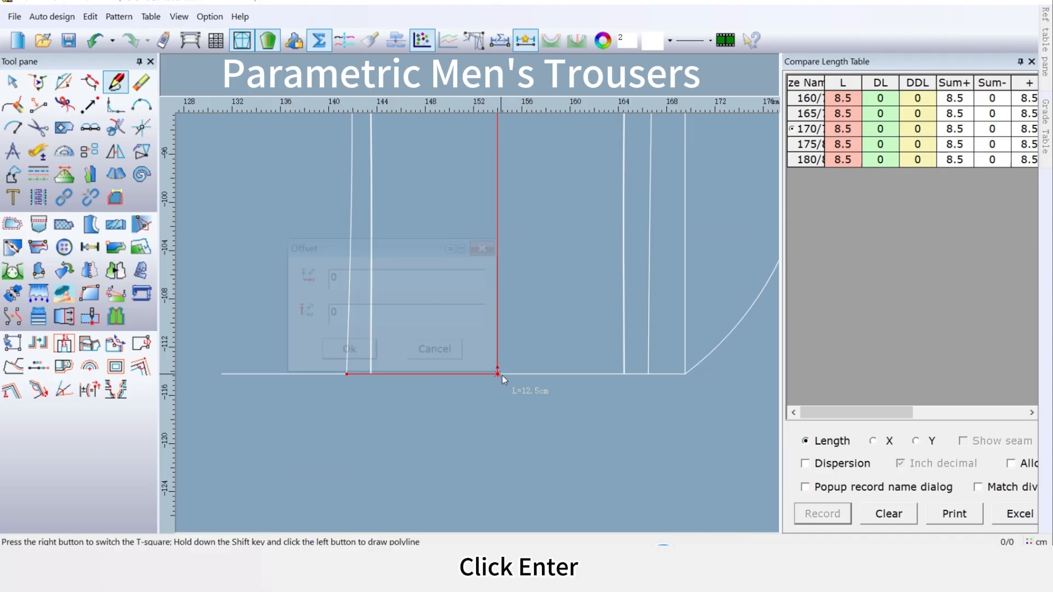
{"action": "left_click", "coordinate": [346, 320]}
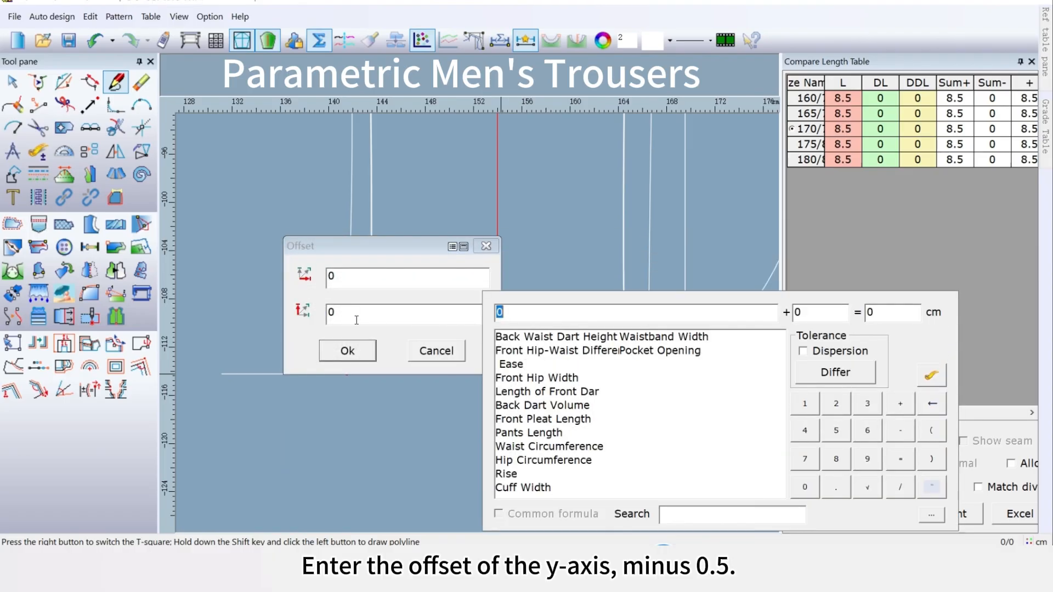
{"action": "mouse_move", "coordinate": [373, 266]}
{"action": "left_mouse_down"}
{"action": "mouse_move", "coordinate": [448, 104]}
{"action": "mouse_move", "coordinate": [445, 155]}
{"action": "left_mouse_up"}
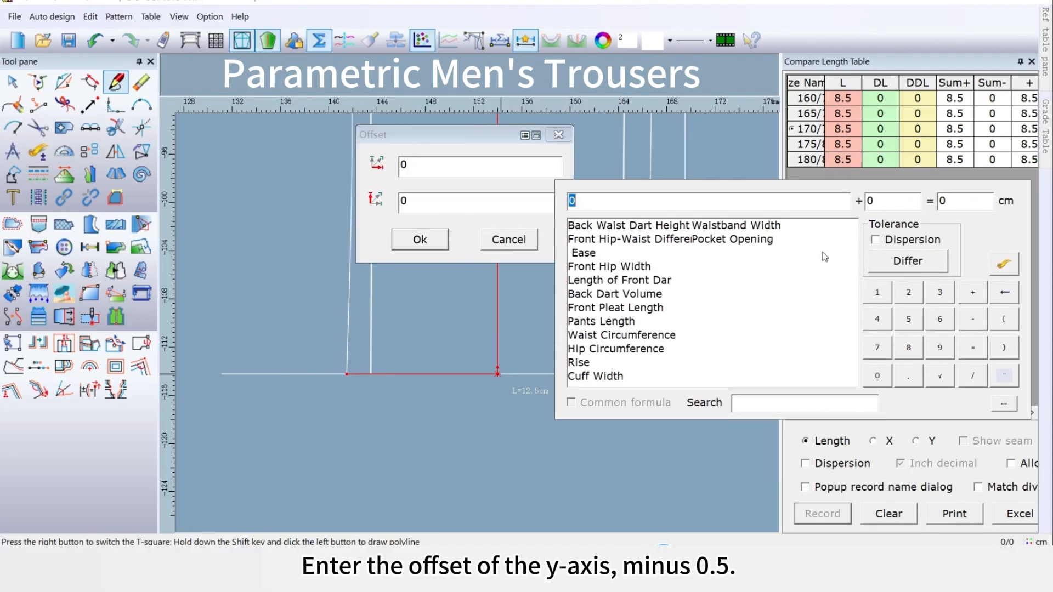
{"action": "left_click", "coordinate": [973, 322]}
{"action": "left_click", "coordinate": [877, 375]}
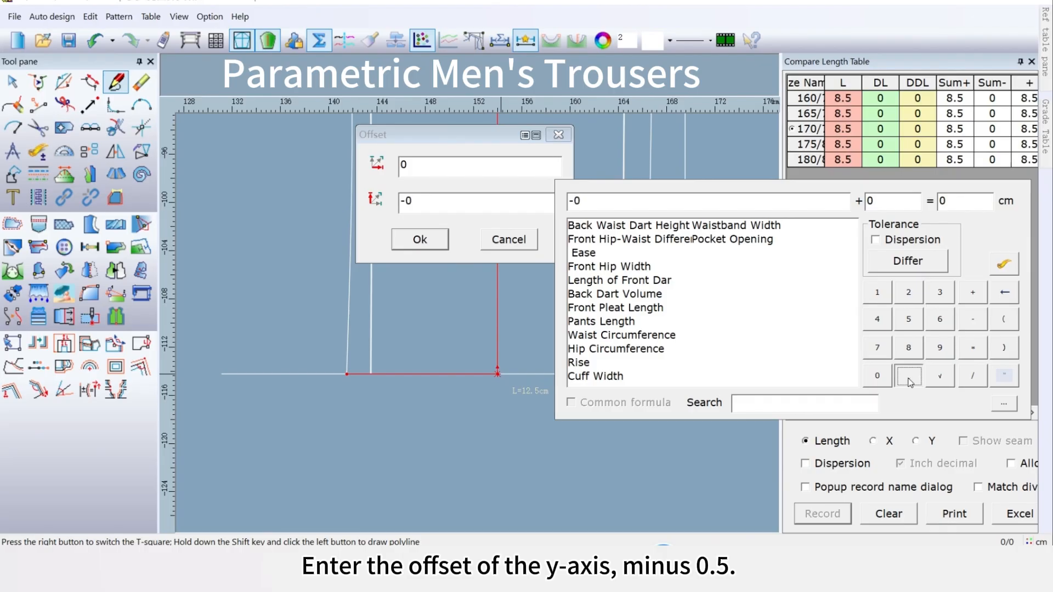
{"action": "left_click", "coordinate": [908, 376]}
{"action": "left_click", "coordinate": [908, 319]}
{"action": "left_click", "coordinate": [421, 239]}
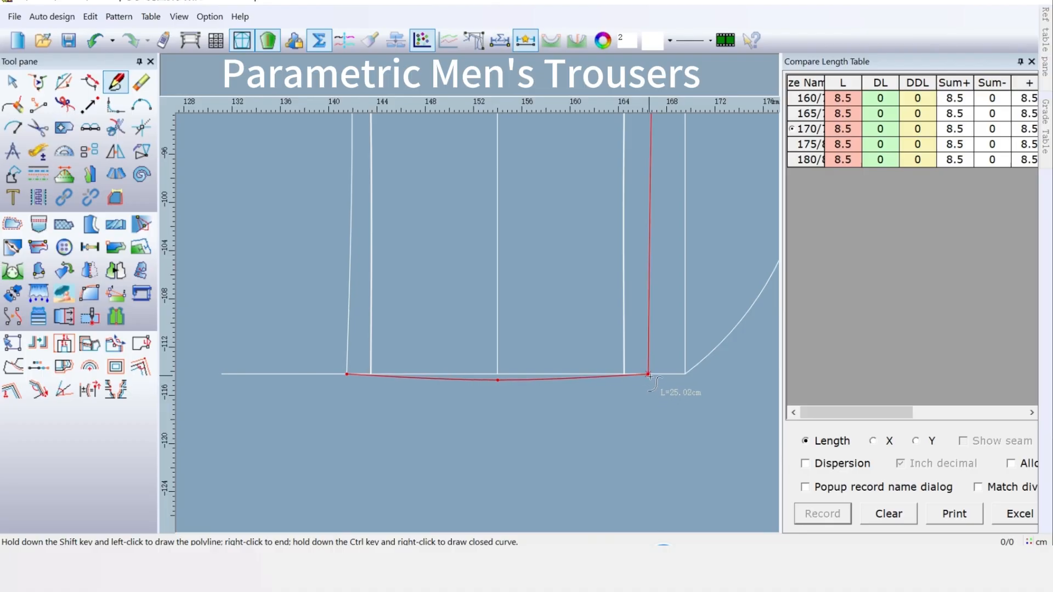
{"action": "left_click", "coordinate": [649, 375]}
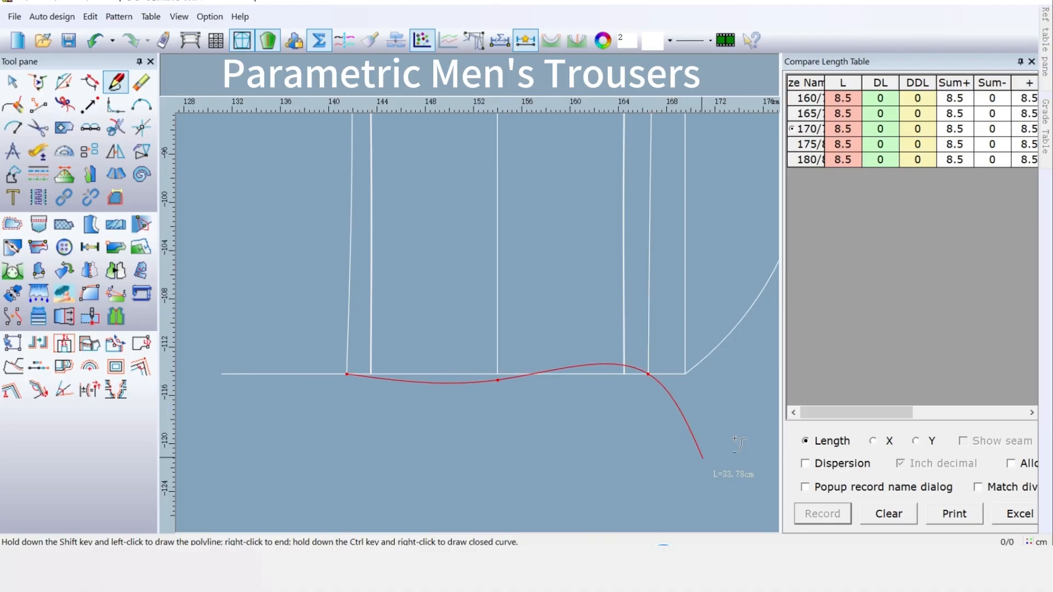
{"action": "right_click", "coordinate": [734, 411]}
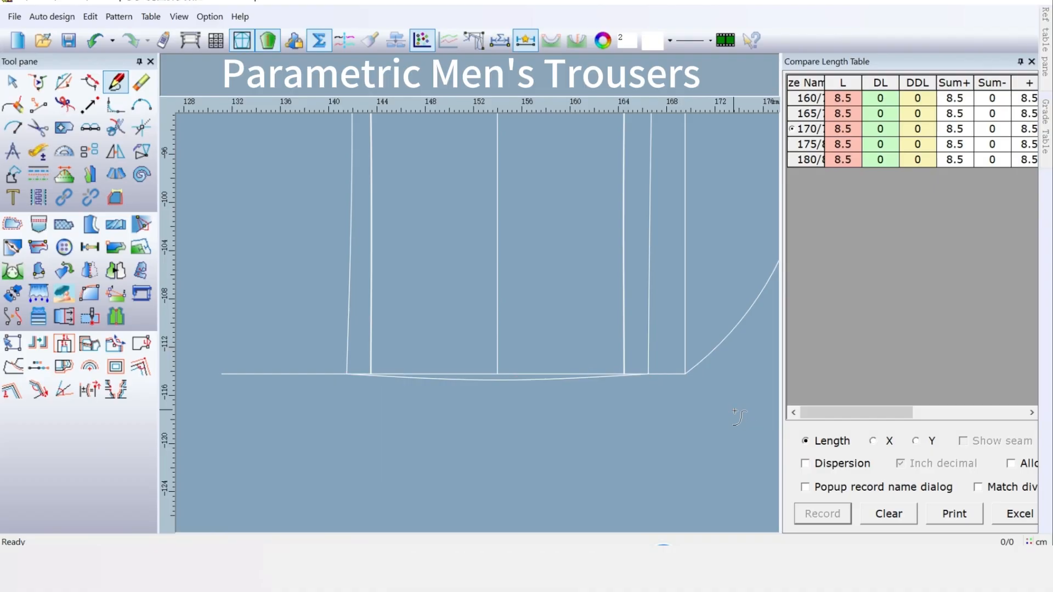
Choose a dotted style with the Set Line Type tool and apply it to the back panel's large construction circle
{"action": "scroll", "coordinate": [481, 317], "scroll_direction": "down", "scroll_amount": 3}
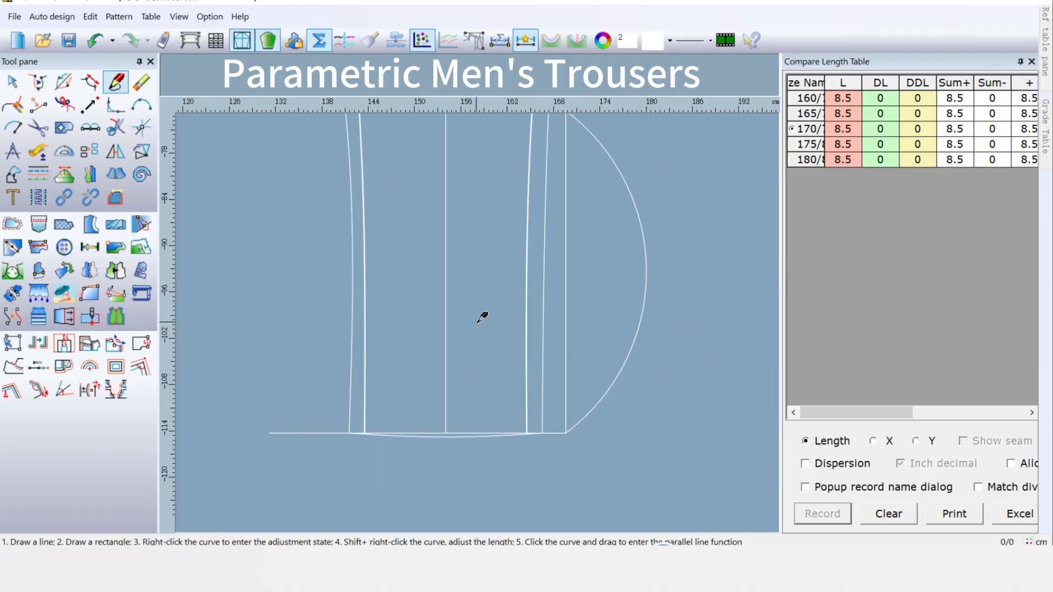
{"action": "scroll", "coordinate": [477, 274], "scroll_direction": "down", "scroll_amount": 2}
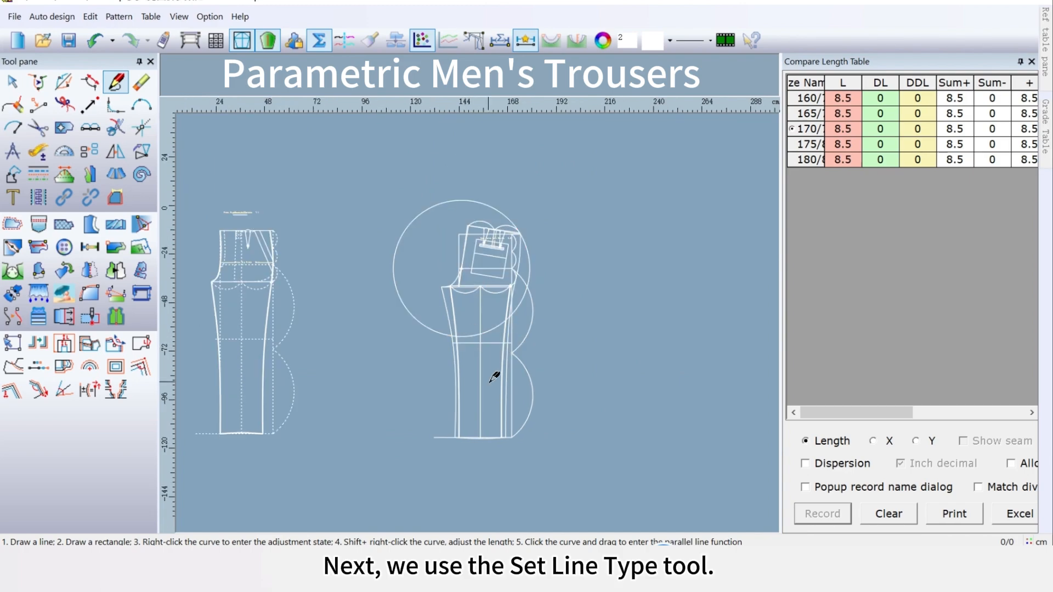
{"action": "left_click", "coordinate": [38, 174]}
{"action": "left_click", "coordinate": [693, 40]}
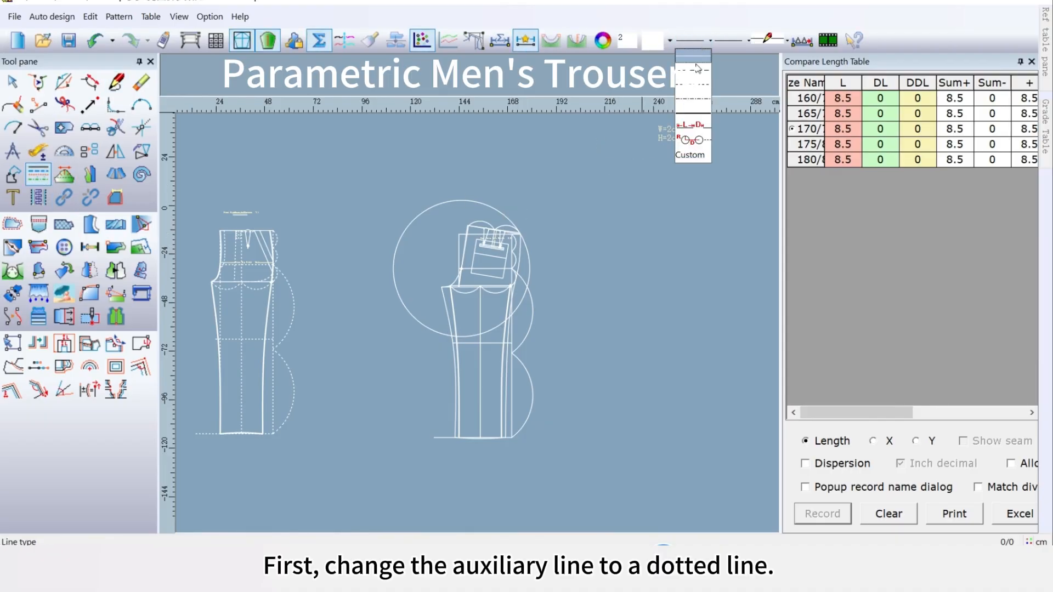
{"action": "left_click", "coordinate": [702, 92]}
{"action": "scroll", "coordinate": [612, 155], "scroll_direction": "up", "scroll_amount": 2}
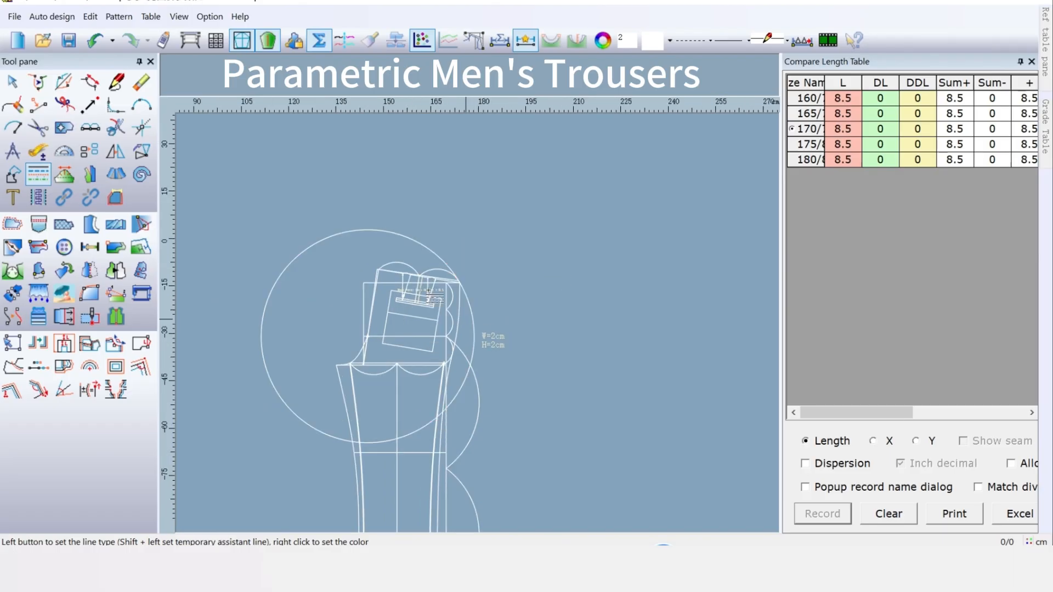
{"action": "scroll", "coordinate": [412, 269], "scroll_direction": "up", "scroll_amount": 5}
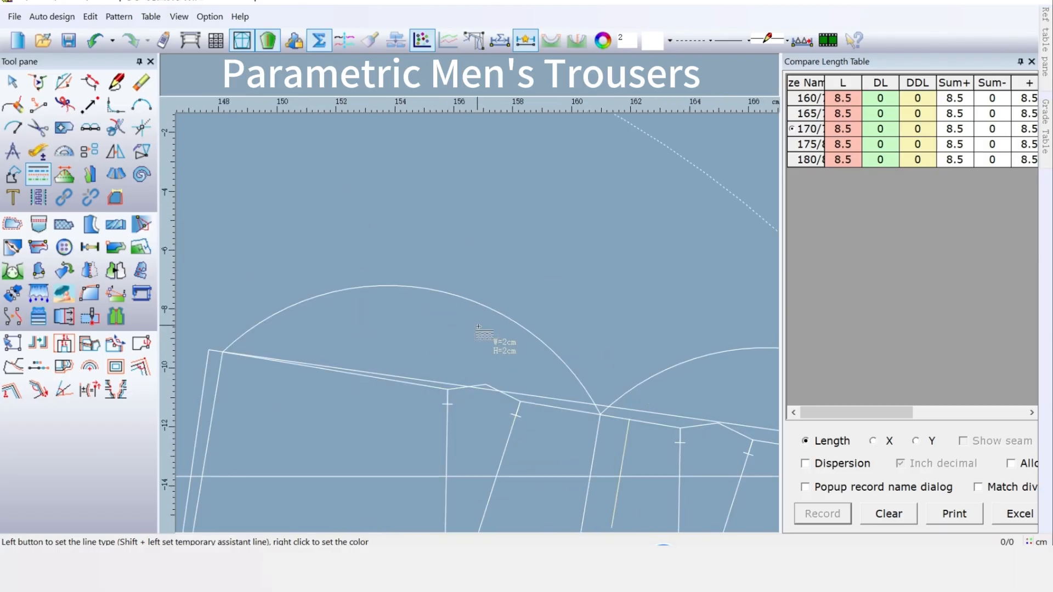
Make the straight waist construction line, the two arcs above the waist and the guide line between the back darts dotted
{"action": "left_click", "coordinate": [538, 396]}
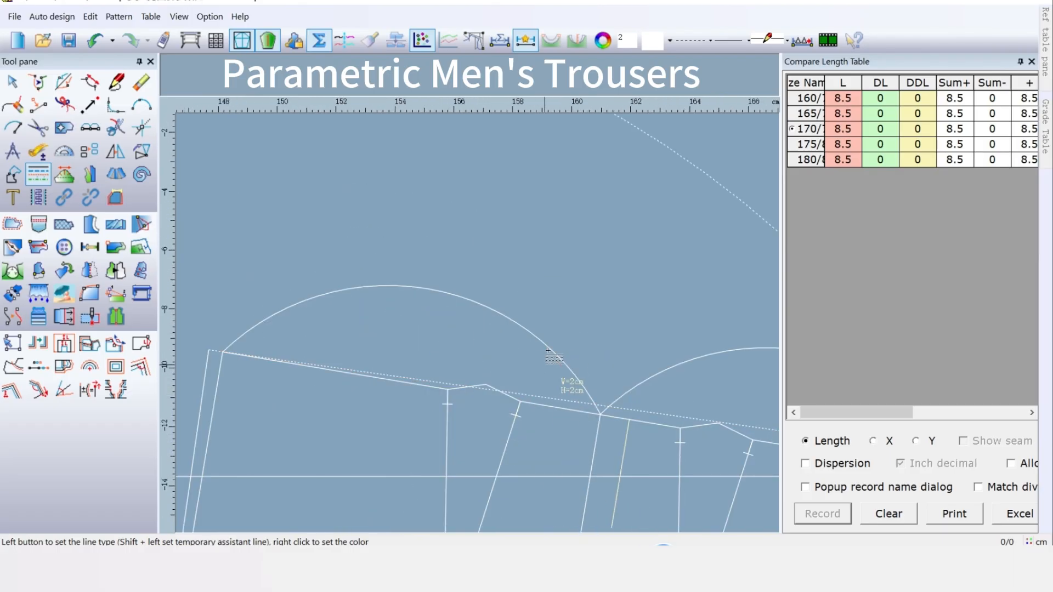
{"action": "left_click", "coordinate": [548, 346]}
{"action": "scroll", "coordinate": [566, 471], "scroll_direction": "down", "scroll_amount": 2}
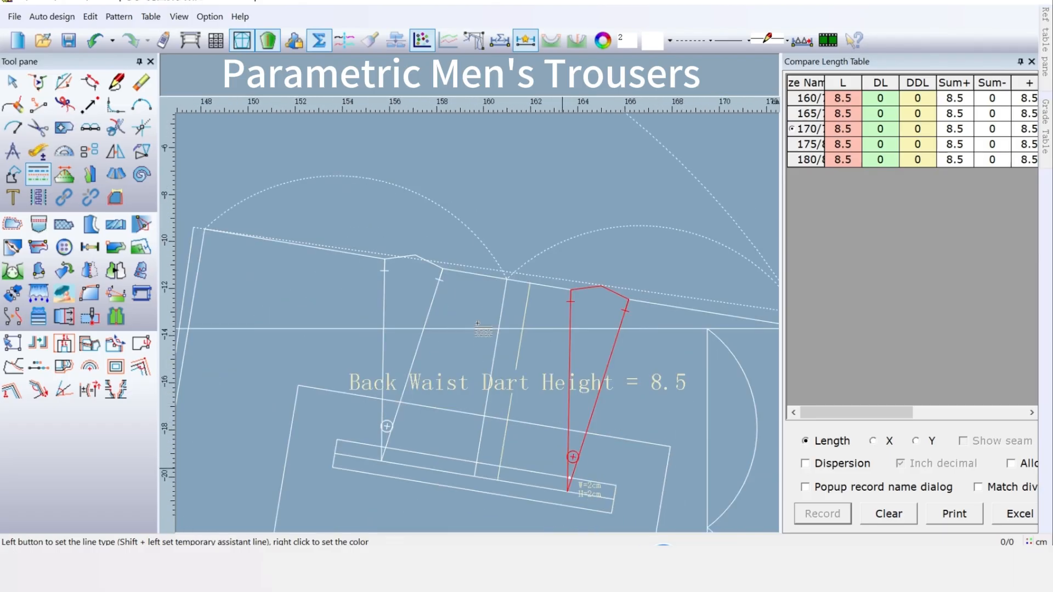
{"action": "left_click", "coordinate": [489, 351]}
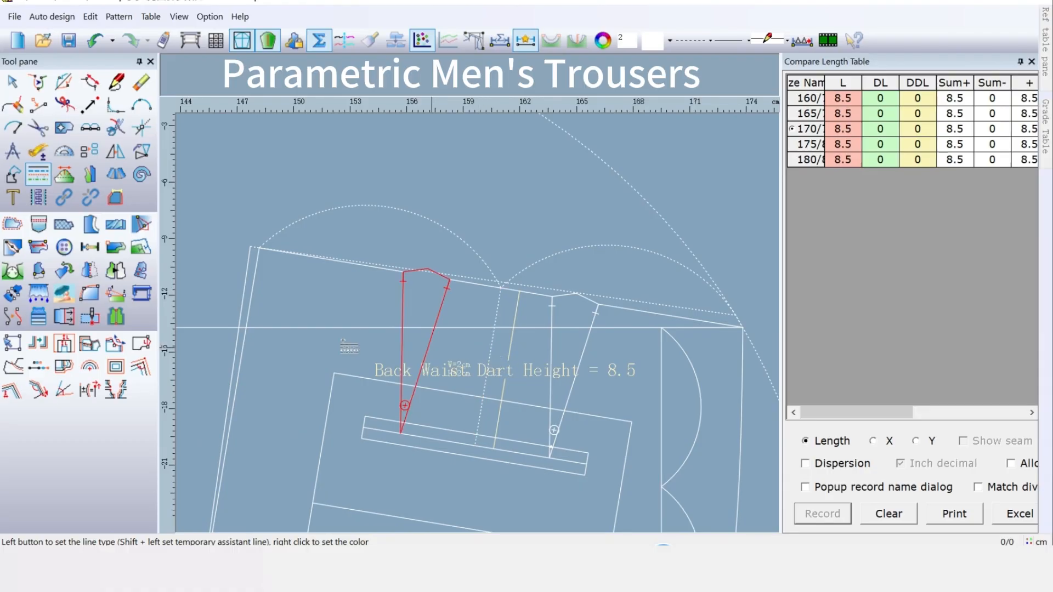
Make the slanted center back guide line and the back panel frame's upper horizontal and inner vertical lines dotted
{"action": "scroll", "coordinate": [477, 323], "scroll_direction": "down", "scroll_amount": 1}
{"action": "scroll", "coordinate": [478, 324], "scroll_direction": "down", "scroll_amount": 1}
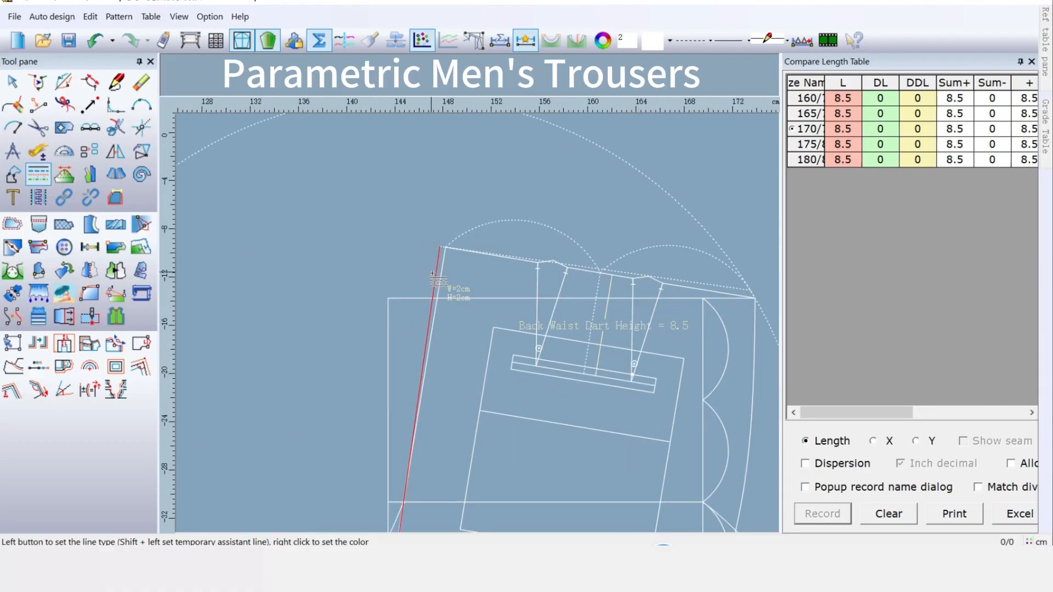
{"action": "left_click", "coordinate": [433, 272]}
{"action": "left_click", "coordinate": [411, 301]}
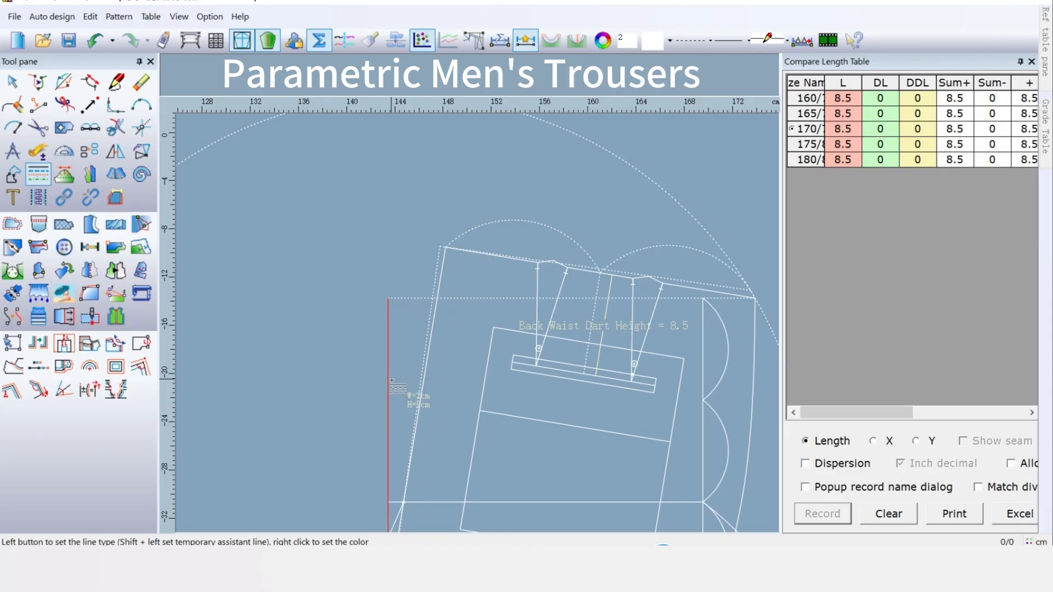
{"action": "left_click", "coordinate": [408, 387]}
Make the horizontal construction lines at the back panel's crotch level dotted
{"action": "scroll", "coordinate": [478, 335], "scroll_direction": "down", "scroll_amount": 1}
{"action": "scroll", "coordinate": [485, 271], "scroll_direction": "up", "scroll_amount": 1}
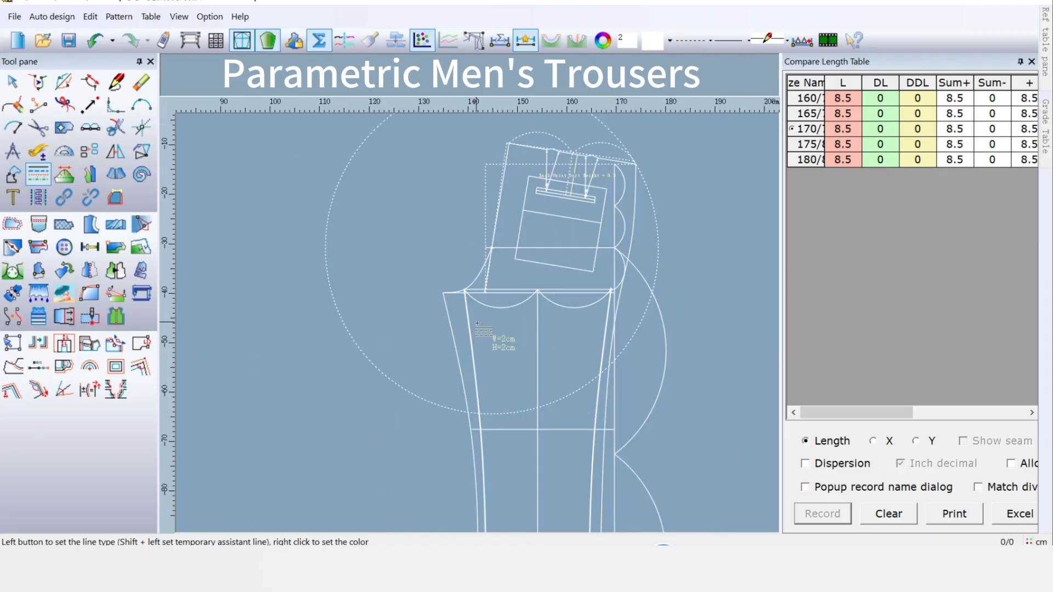
{"action": "scroll", "coordinate": [490, 328], "scroll_direction": "up", "scroll_amount": 1}
{"action": "left_click", "coordinate": [492, 261]}
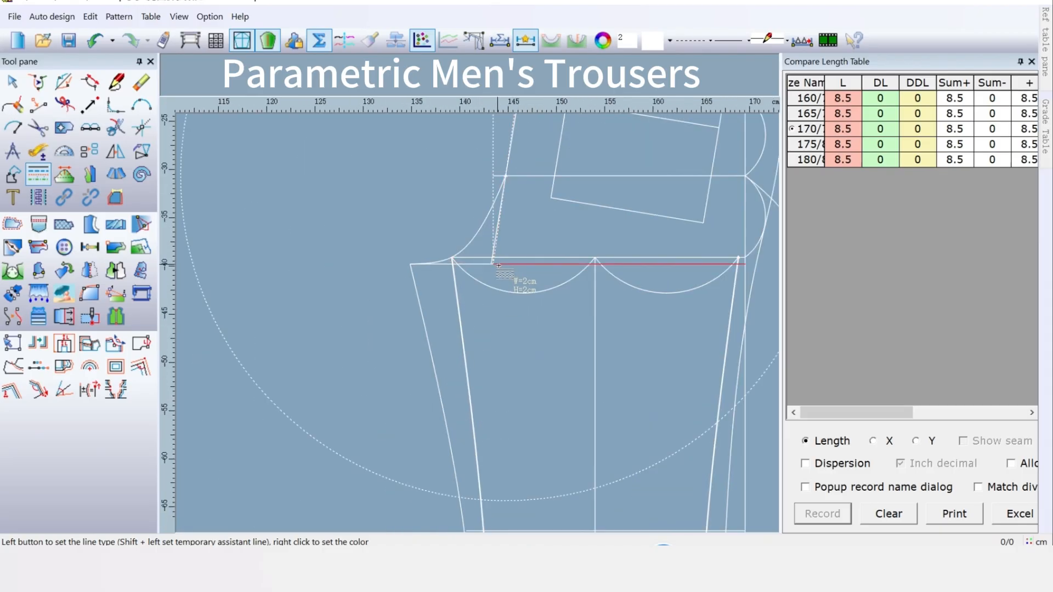
{"action": "left_click", "coordinate": [511, 265]}
{"action": "left_click", "coordinate": [506, 258]}
{"action": "left_click", "coordinate": [487, 259]}
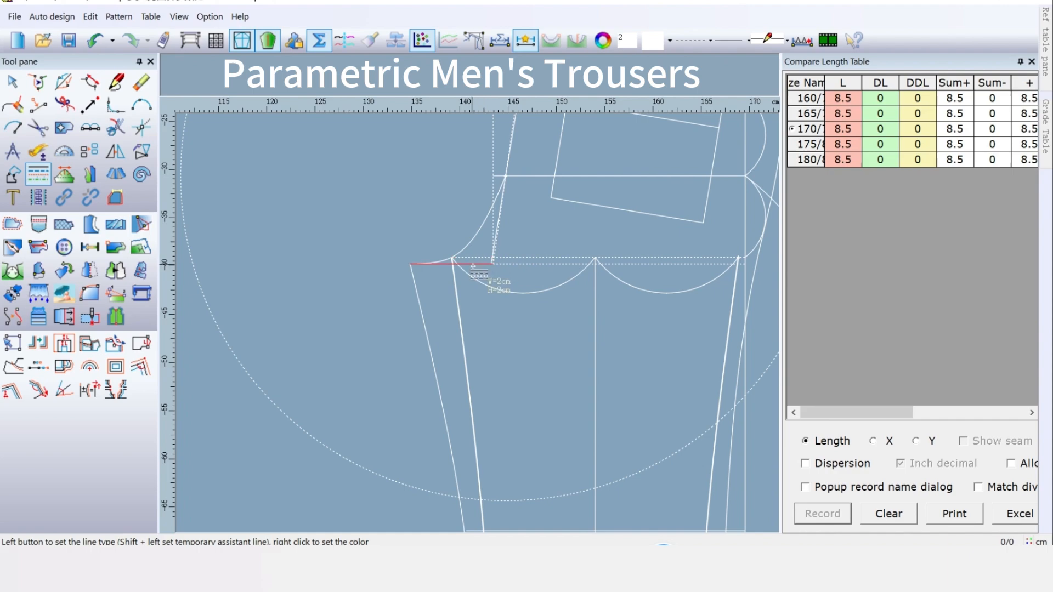
Make the crease line, the arcs below crotch level and the front leg outlines inside the back leg dotted
{"action": "left_click", "coordinate": [455, 289]}
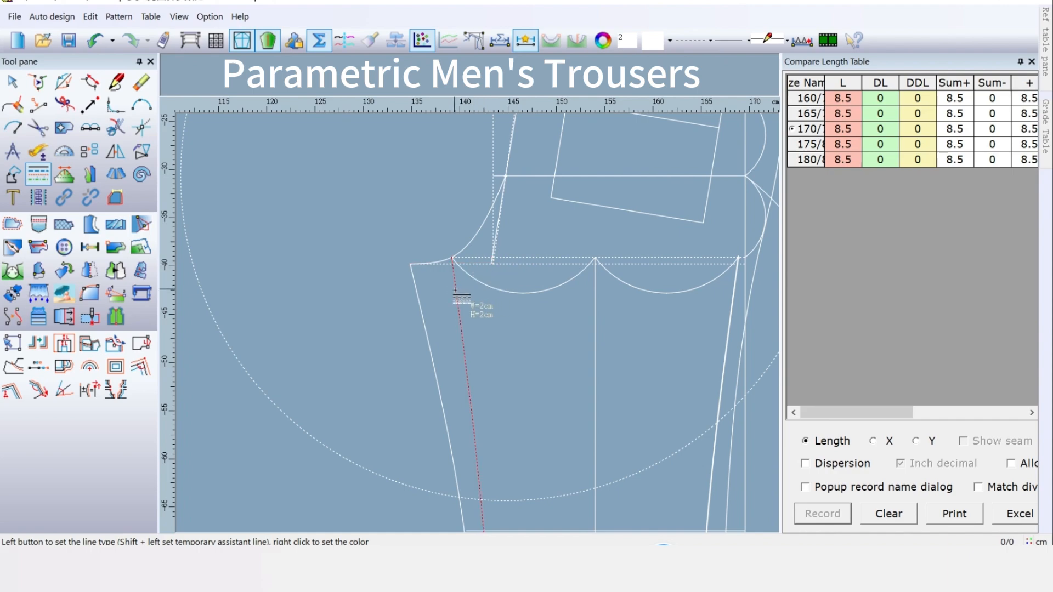
{"action": "left_click", "coordinate": [523, 292]}
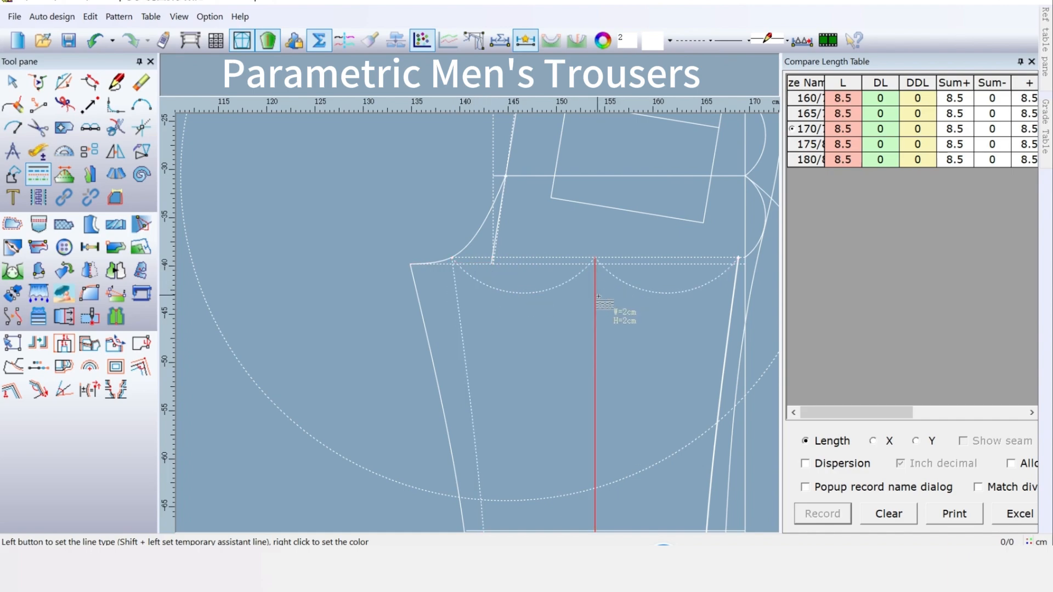
{"action": "left_click", "coordinate": [597, 296]}
{"action": "left_click", "coordinate": [733, 293]}
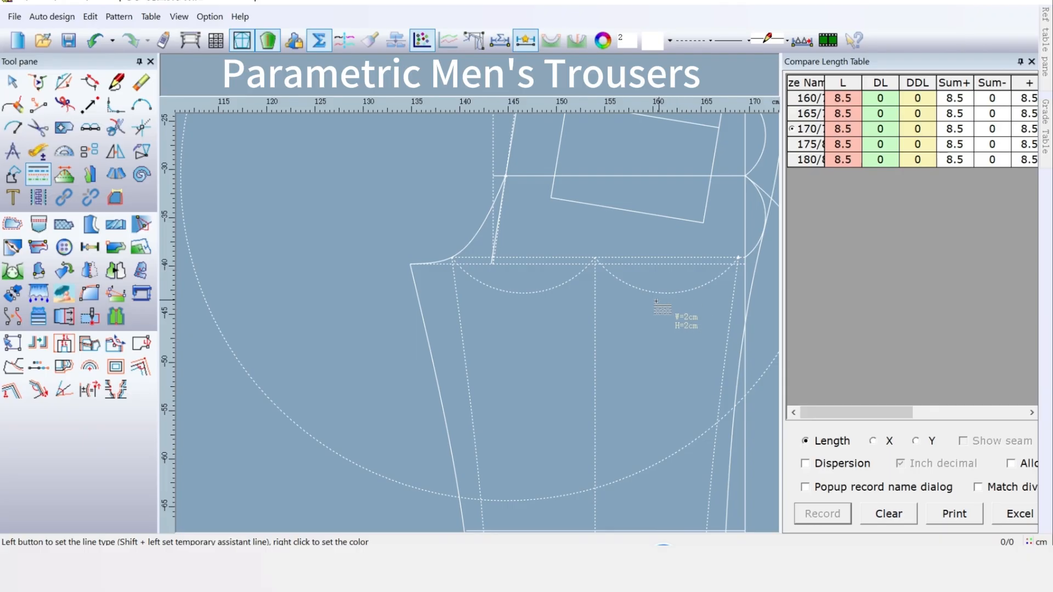
Make the knee line, the frame's outer vertical line and the large leg-division arcs beside it dotted
{"action": "scroll", "coordinate": [707, 371], "scroll_direction": "down", "scroll_amount": 1}
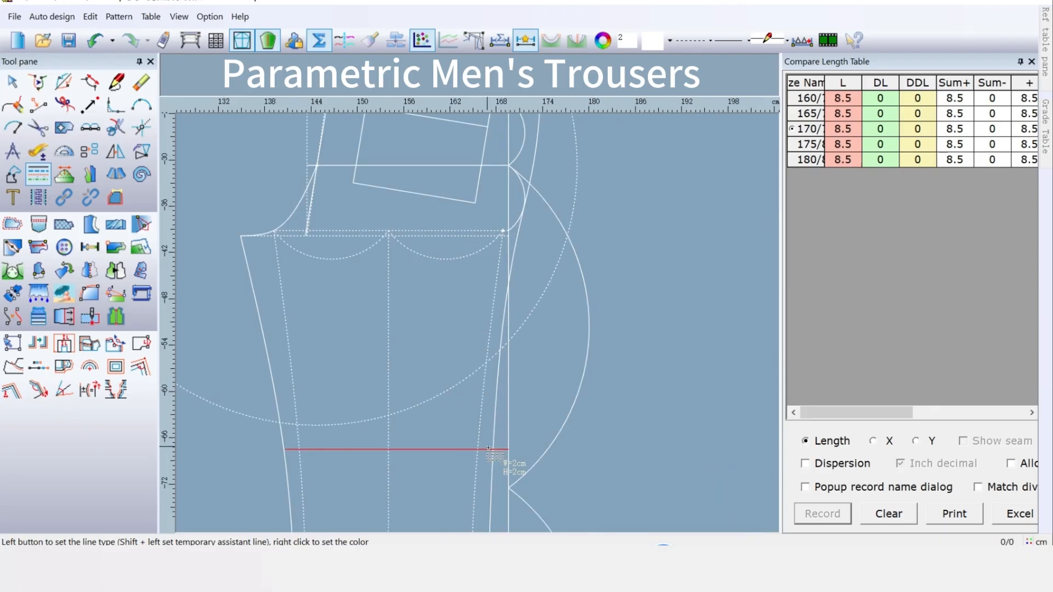
{"action": "scroll", "coordinate": [488, 449], "scroll_direction": "down", "scroll_amount": 1}
{"action": "left_click", "coordinate": [447, 324]}
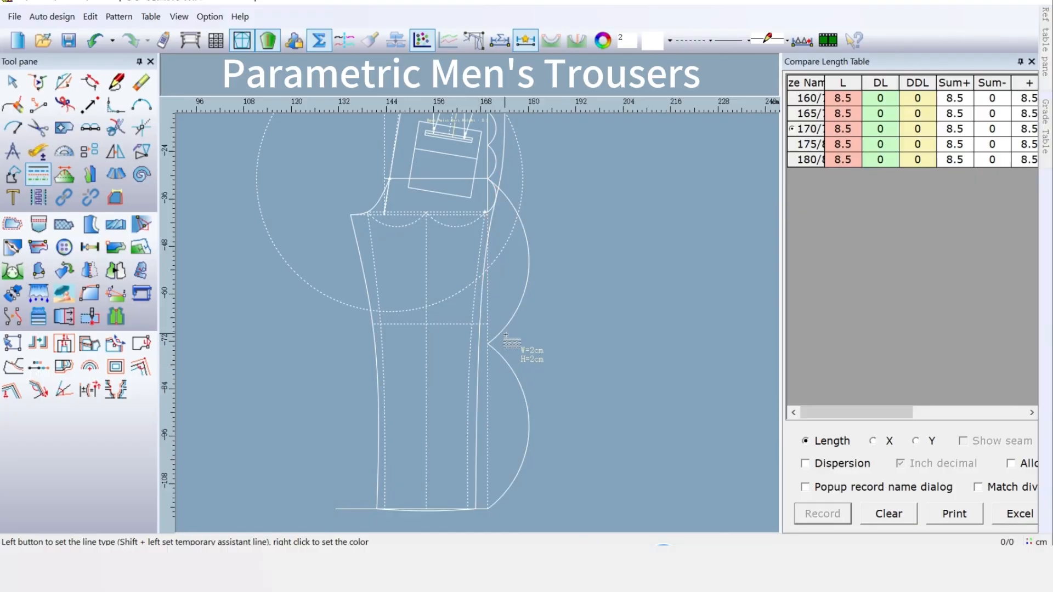
{"action": "scroll", "coordinate": [463, 510], "scroll_direction": "up", "scroll_amount": 3}
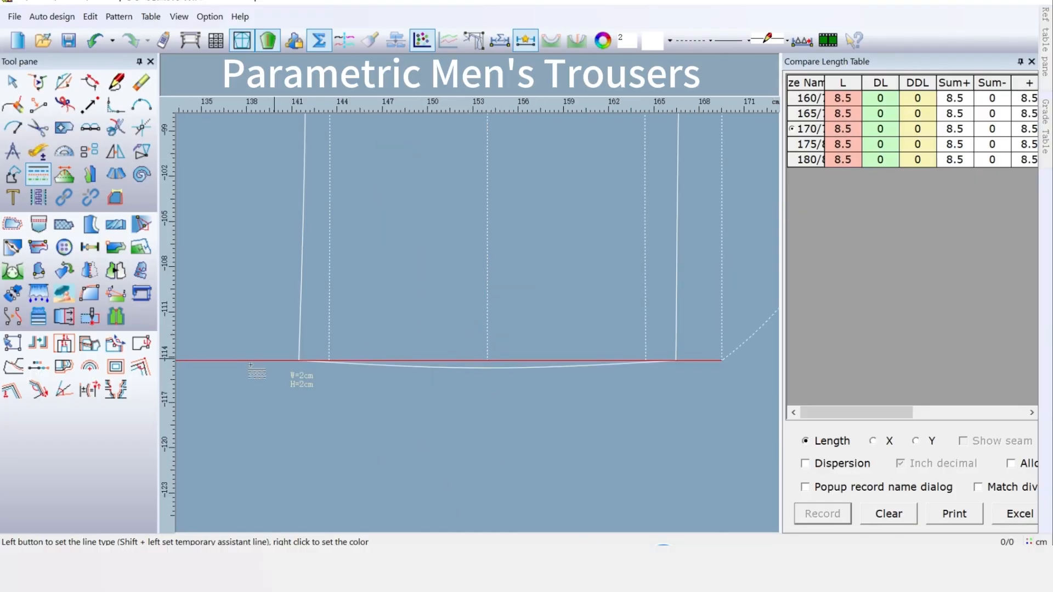
Make the back panel's horizontal hem guide line dotted and check the rest of the panel for solid construction lines
{"action": "scroll", "coordinate": [480, 332], "scroll_direction": "down", "scroll_amount": 5}
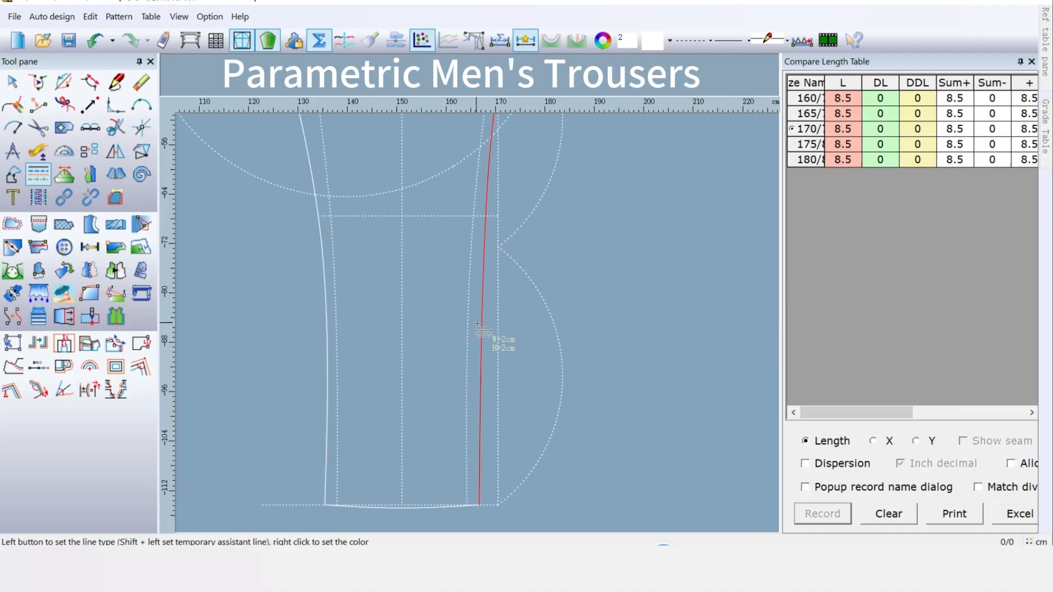
{"action": "scroll", "coordinate": [477, 324], "scroll_direction": "down", "scroll_amount": 2}
{"action": "middle_click_drag", "start_coordinate": [481, 171], "coordinate": [485, 323]}
{"action": "scroll", "coordinate": [485, 325], "scroll_direction": "up", "scroll_amount": 2}
{"action": "middle_click_drag", "start_coordinate": [482, 187], "coordinate": [472, 321]}
{"action": "scroll", "coordinate": [472, 320], "scroll_direction": "down", "scroll_amount": 1}
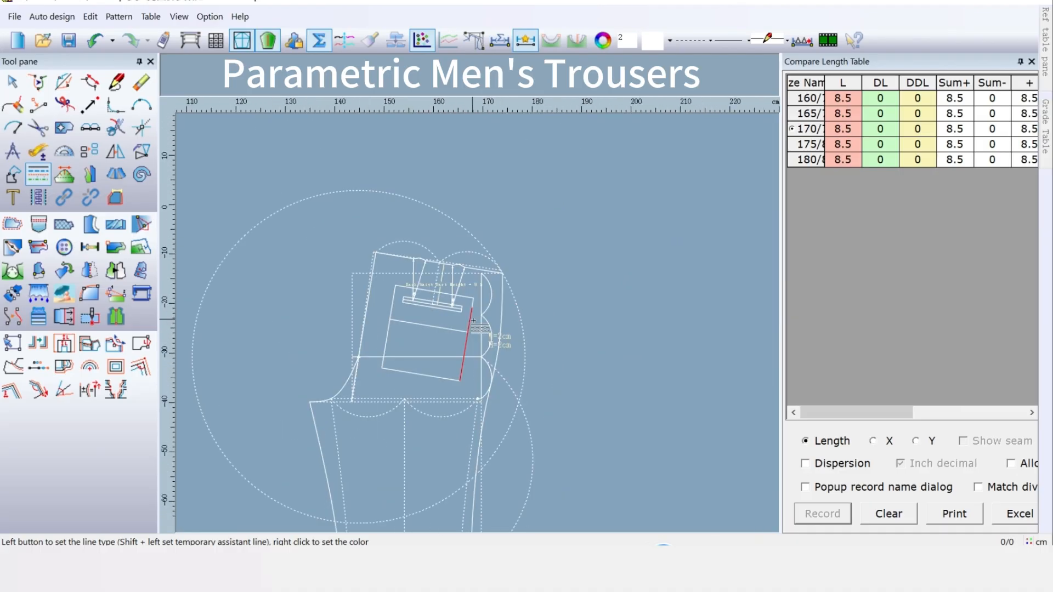
{"action": "scroll", "coordinate": [472, 320], "scroll_direction": "up", "scroll_amount": 2}
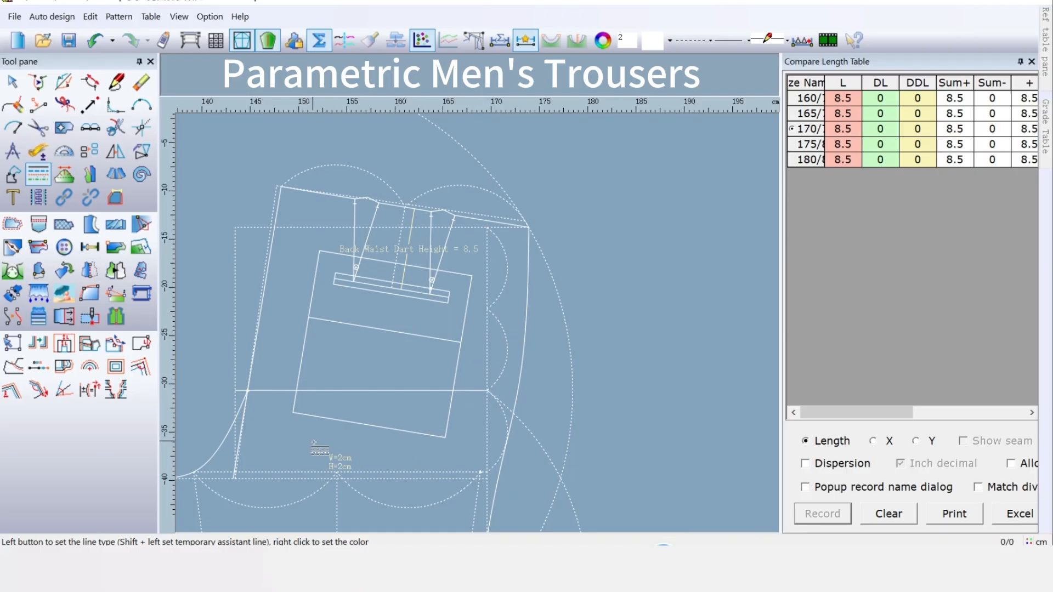
{"action": "scroll", "coordinate": [313, 443], "scroll_direction": "down", "scroll_amount": 1}
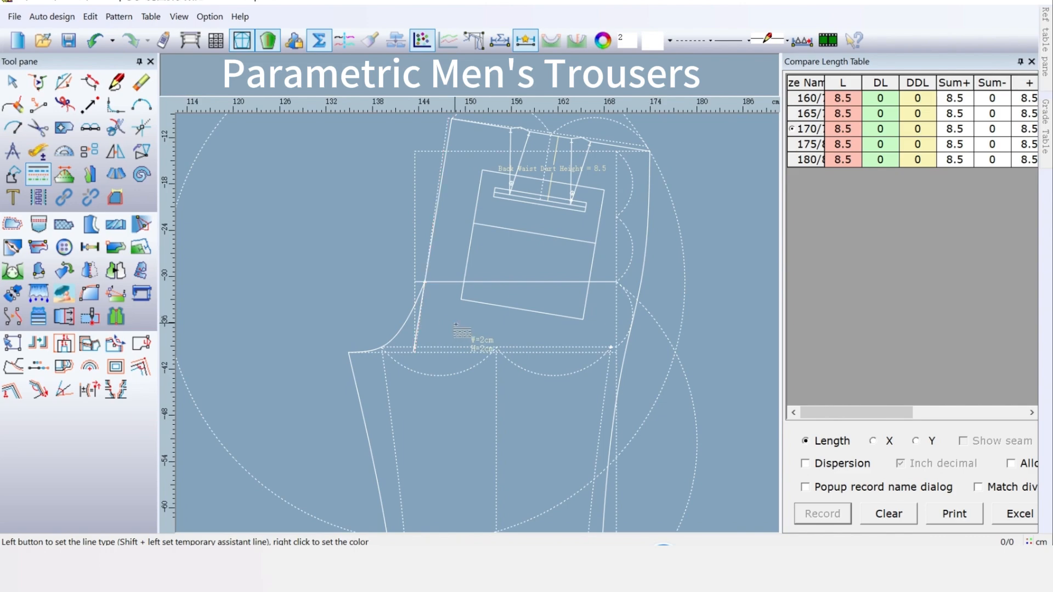
Choose the bold solid line type and apply it to the back panel's center back line, crotch curve, side seam, inseam and hem
{"action": "left_click", "coordinate": [694, 41]}
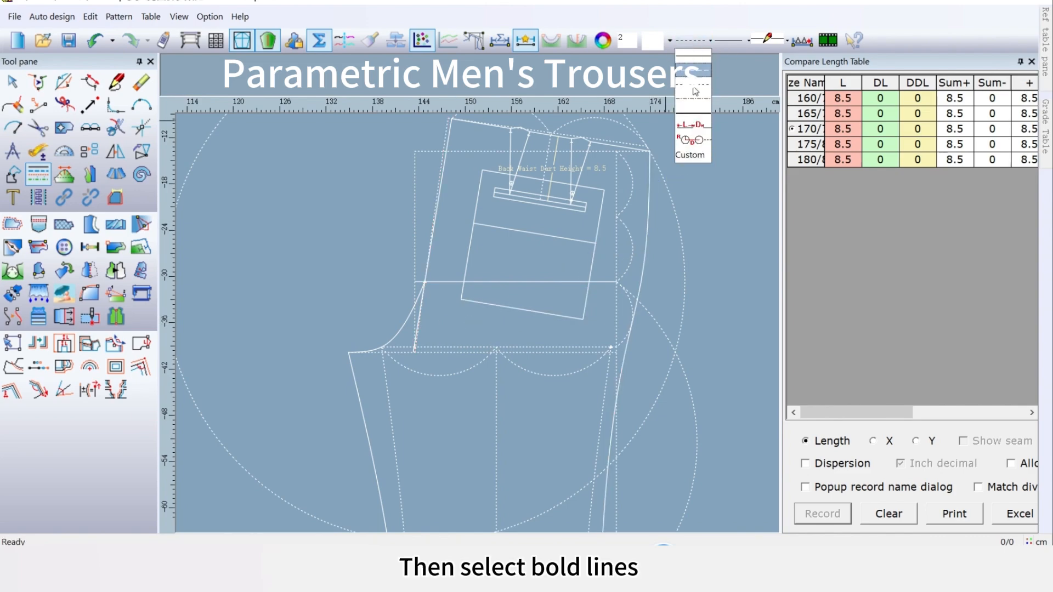
{"action": "left_click", "coordinate": [692, 117]}
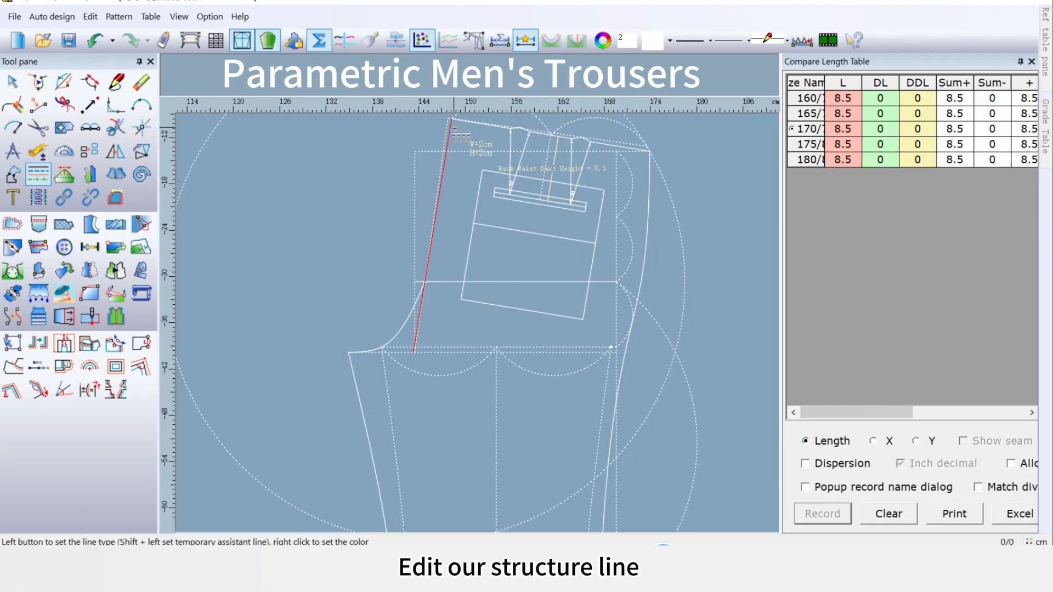
{"action": "left_click", "coordinate": [451, 128]}
{"action": "left_click", "coordinate": [631, 307]}
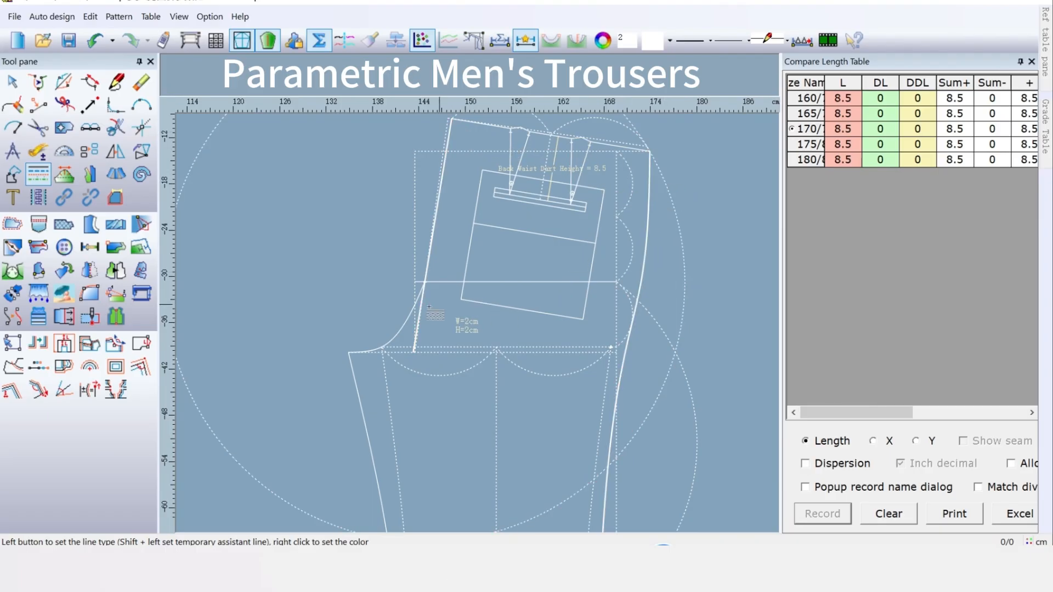
{"action": "left_click", "coordinate": [394, 333]}
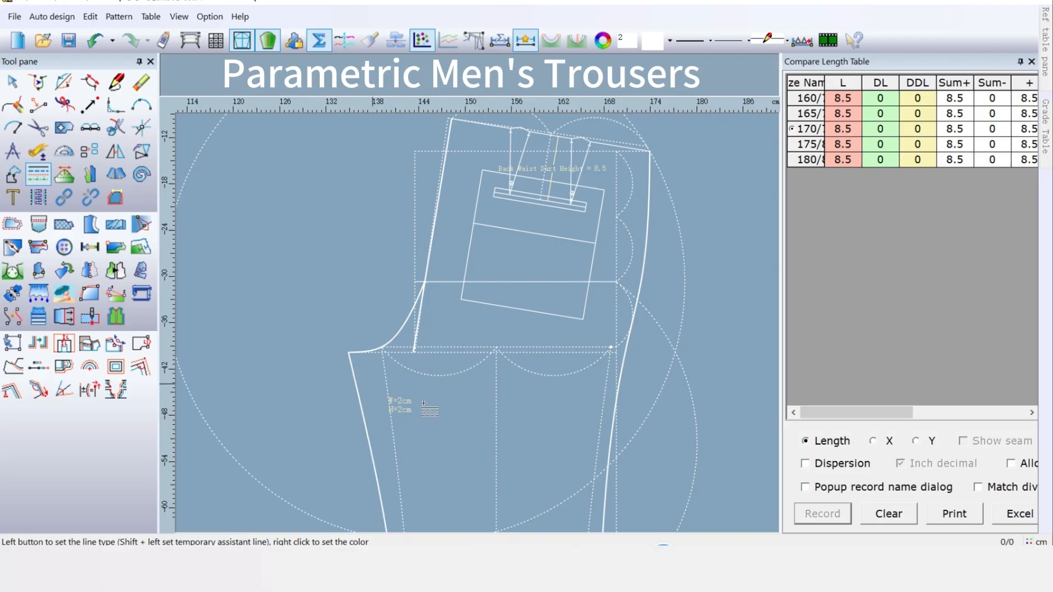
{"action": "scroll", "coordinate": [529, 483], "scroll_direction": "down", "scroll_amount": 1}
{"action": "scroll", "coordinate": [477, 330], "scroll_direction": "down", "scroll_amount": 3}
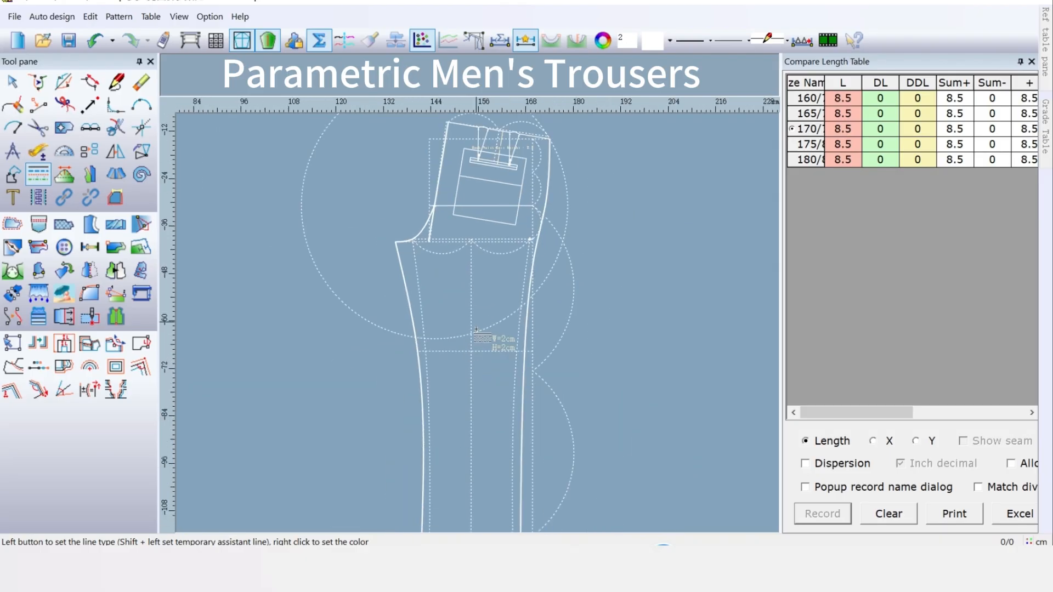
{"action": "scroll", "coordinate": [488, 416], "scroll_direction": "up", "scroll_amount": 3}
{"action": "scroll", "coordinate": [477, 323], "scroll_direction": "up", "scroll_amount": 1}
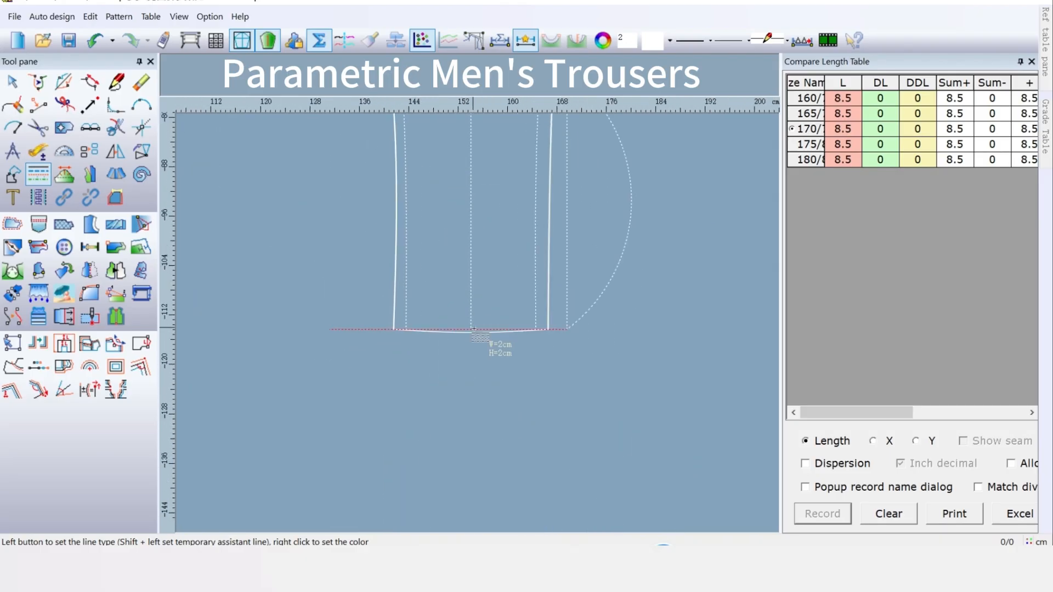
{"action": "scroll", "coordinate": [521, 216], "scroll_direction": "down", "scroll_amount": 4}
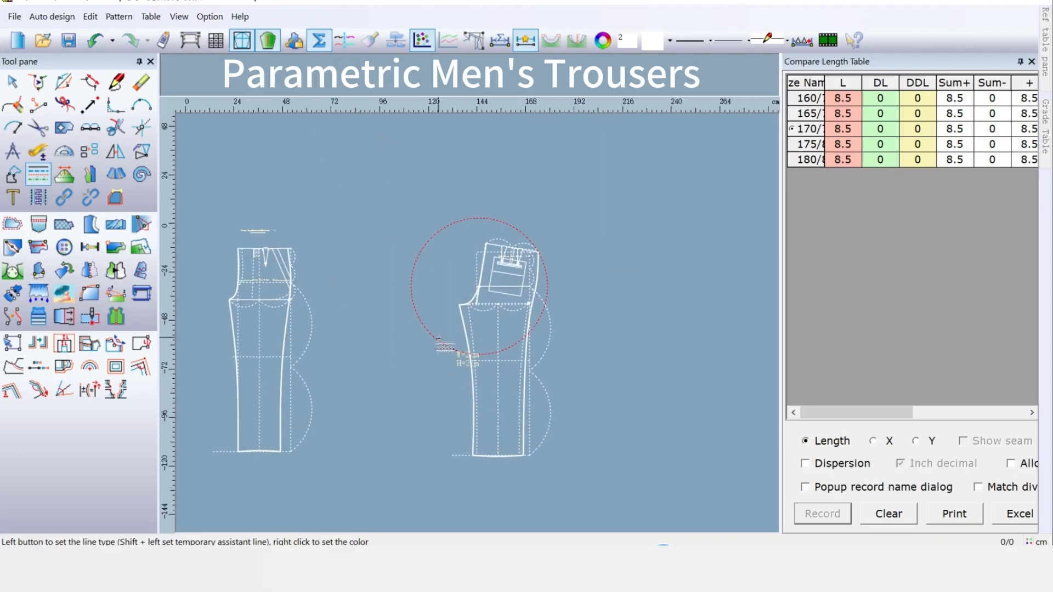
{"action": "scroll", "coordinate": [472, 350], "scroll_direction": "up", "scroll_amount": 1}
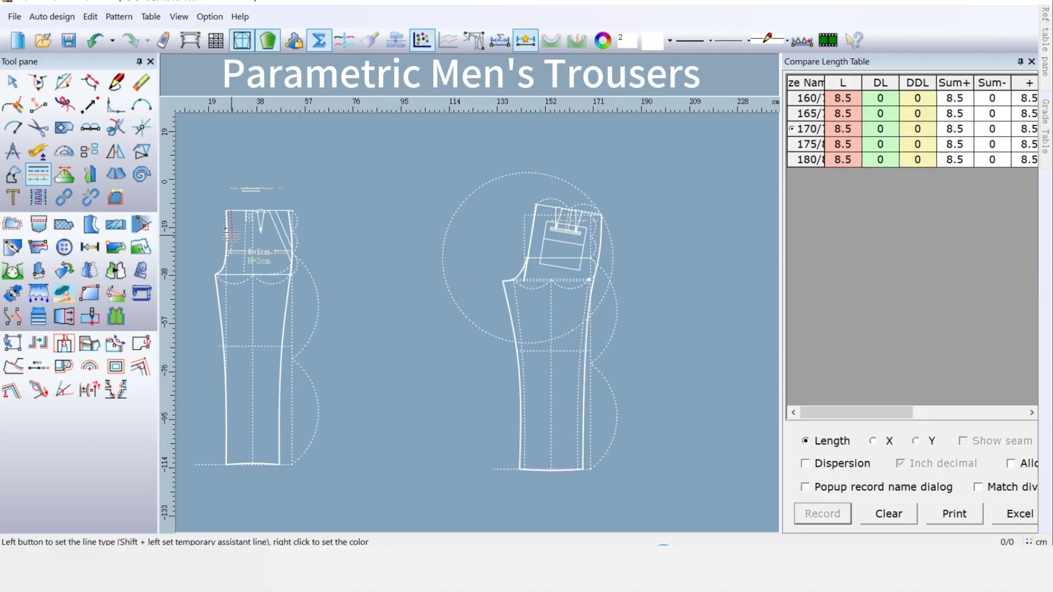
Try to measure the front waistline from the center front point to the first pleat line with the Compare Length tool
{"action": "left_click", "coordinate": [37, 151]}
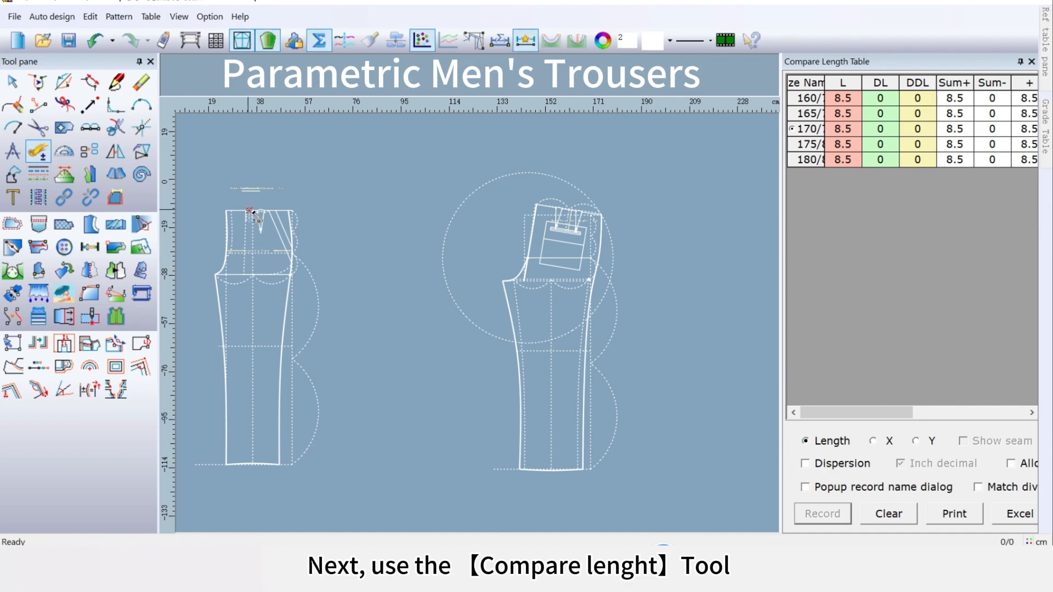
{"action": "scroll", "coordinate": [260, 231], "scroll_direction": "up", "scroll_amount": 2}
{"action": "scroll", "coordinate": [491, 316], "scroll_direction": "up", "scroll_amount": 3}
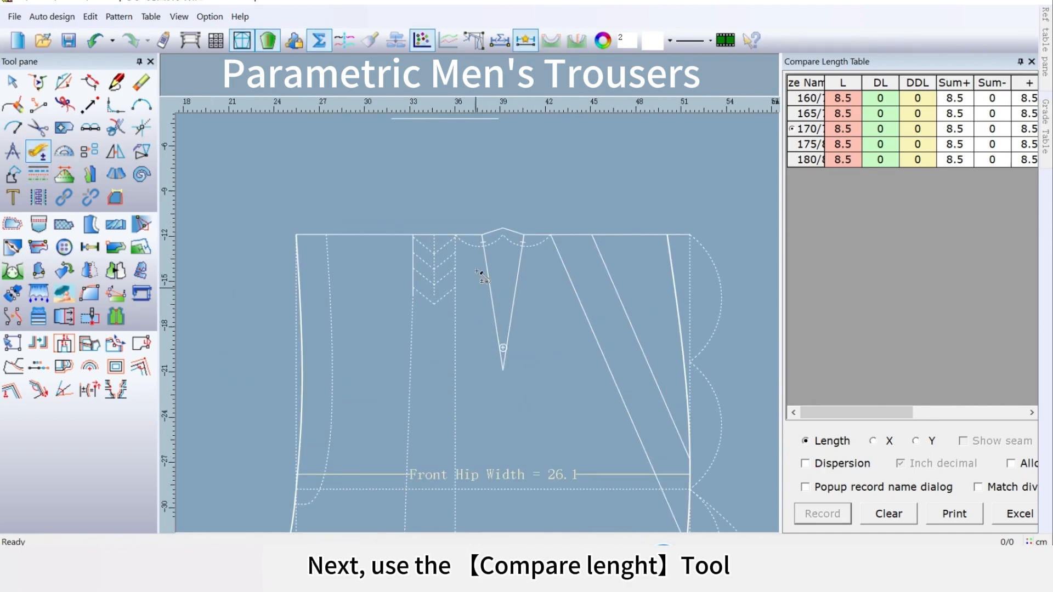
{"action": "scroll", "coordinate": [481, 328], "scroll_direction": "down", "scroll_amount": 2}
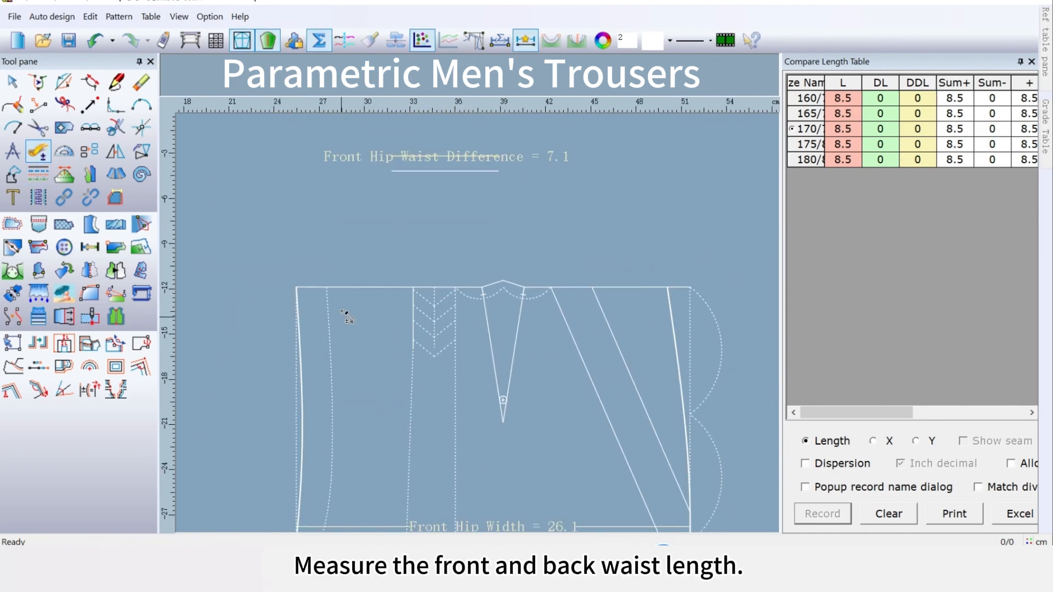
{"action": "left_click", "coordinate": [341, 289]}
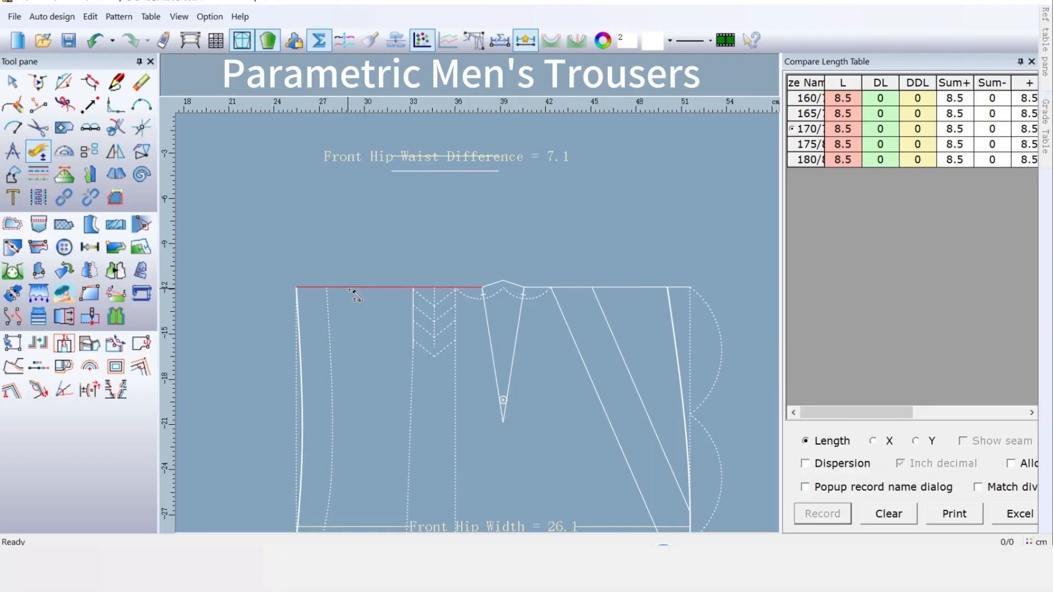
{"action": "scroll", "coordinate": [385, 302], "scroll_direction": "up", "scroll_amount": 1}
{"action": "scroll", "coordinate": [660, 352], "scroll_direction": "up", "scroll_amount": 1}
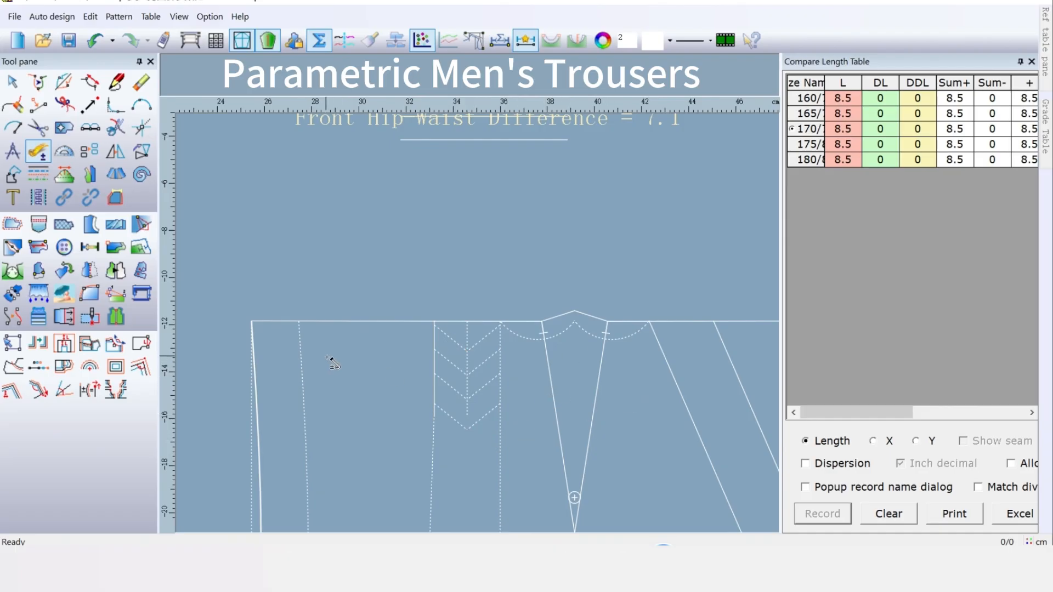
{"action": "left_click", "coordinate": [257, 323]}
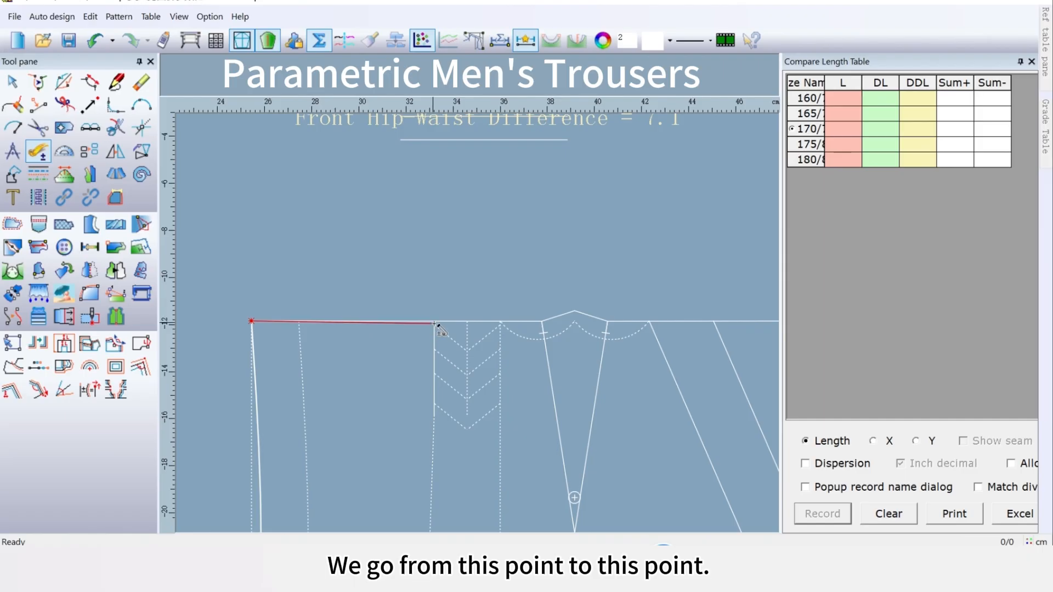
{"action": "scroll", "coordinate": [437, 321], "scroll_direction": "up", "scroll_amount": 4}
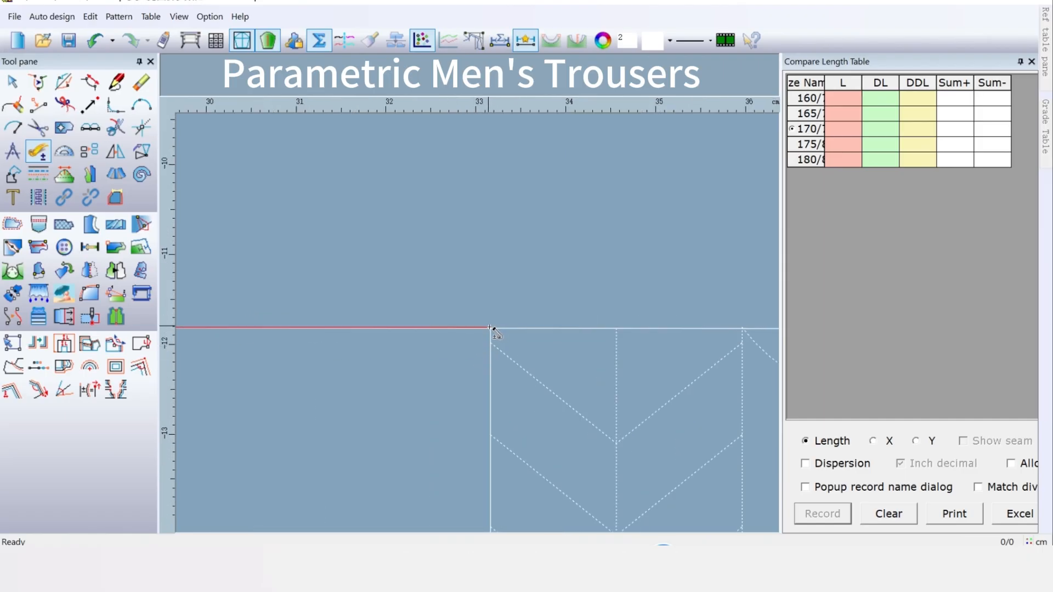
{"action": "left_click", "coordinate": [490, 328]}
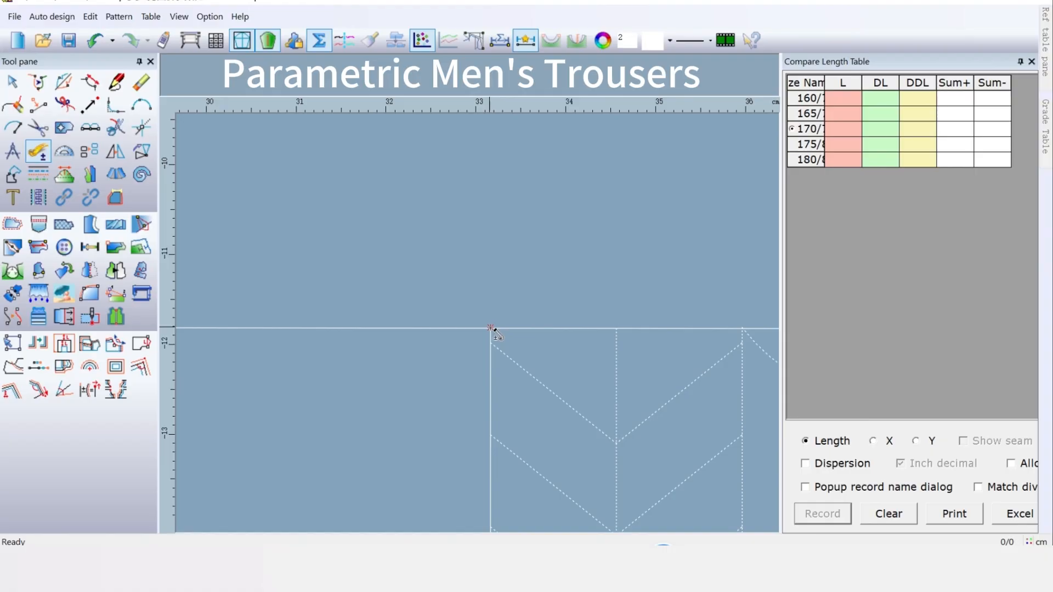
{"action": "double_click", "coordinate": [490, 328]}
{"action": "scroll", "coordinate": [492, 323], "scroll_direction": "up", "scroll_amount": 3}
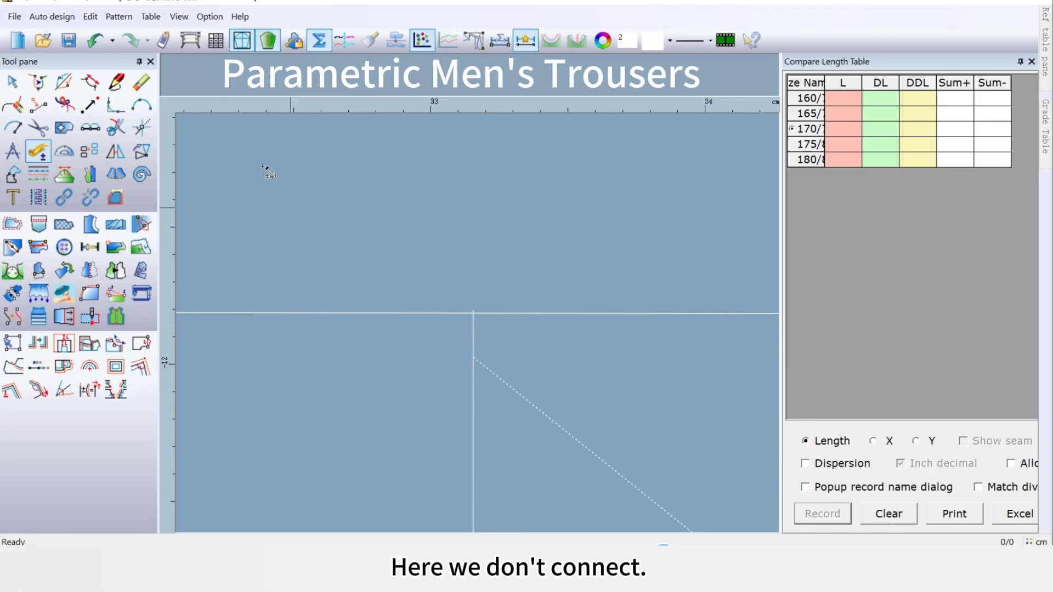
Align the upper end of the first front pleat line one way to the waistline with the Intelligent Pen
{"action": "left_click", "coordinate": [116, 82]}
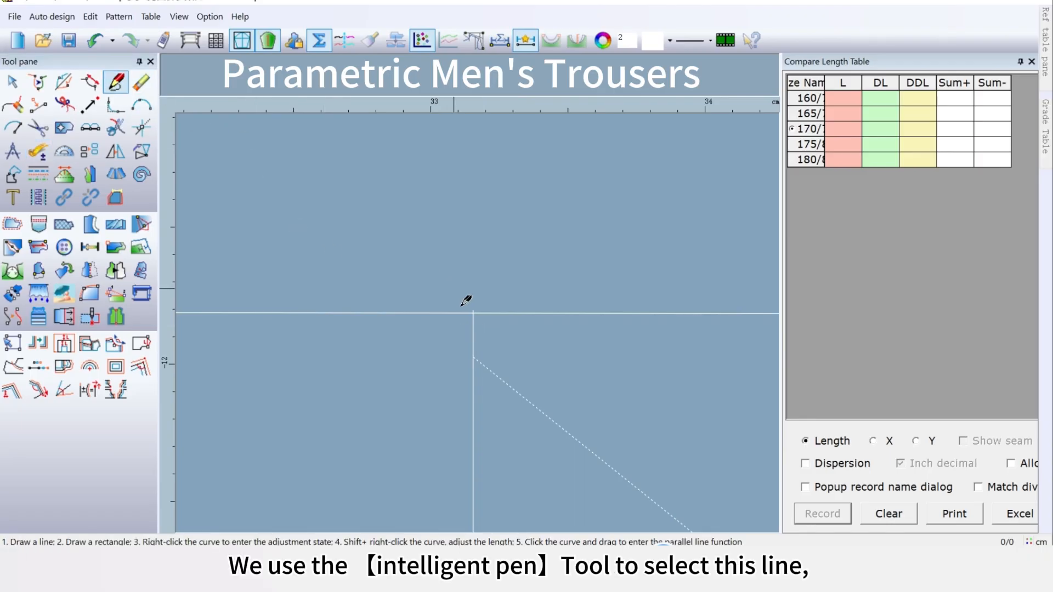
{"action": "left_click_drag", "start_coordinate": [442, 331], "coordinate": [515, 318]}
{"action": "right_click", "coordinate": [505, 314]}
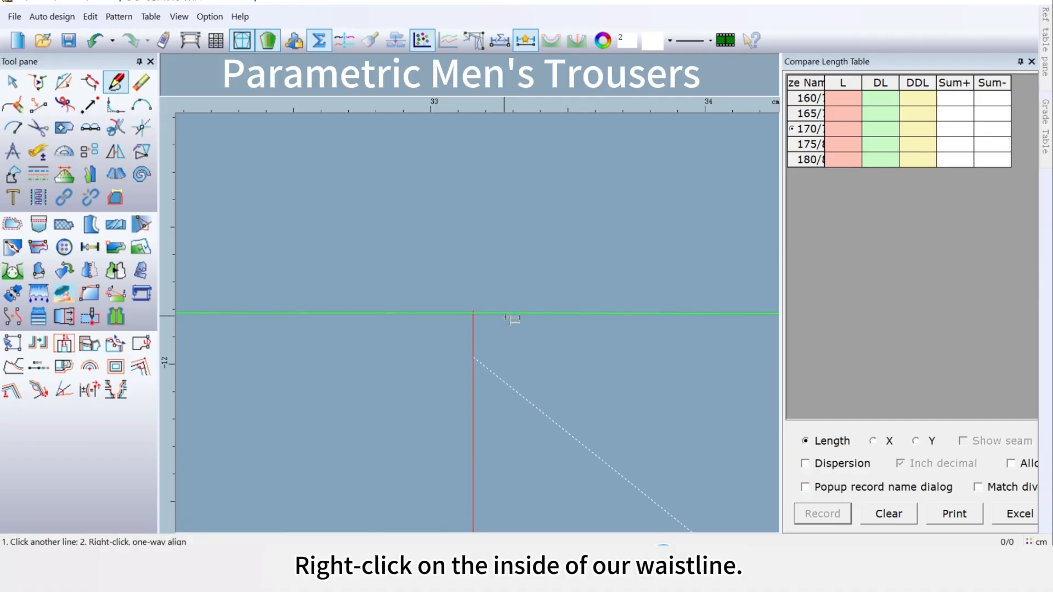
{"action": "right_click", "coordinate": [503, 346]}
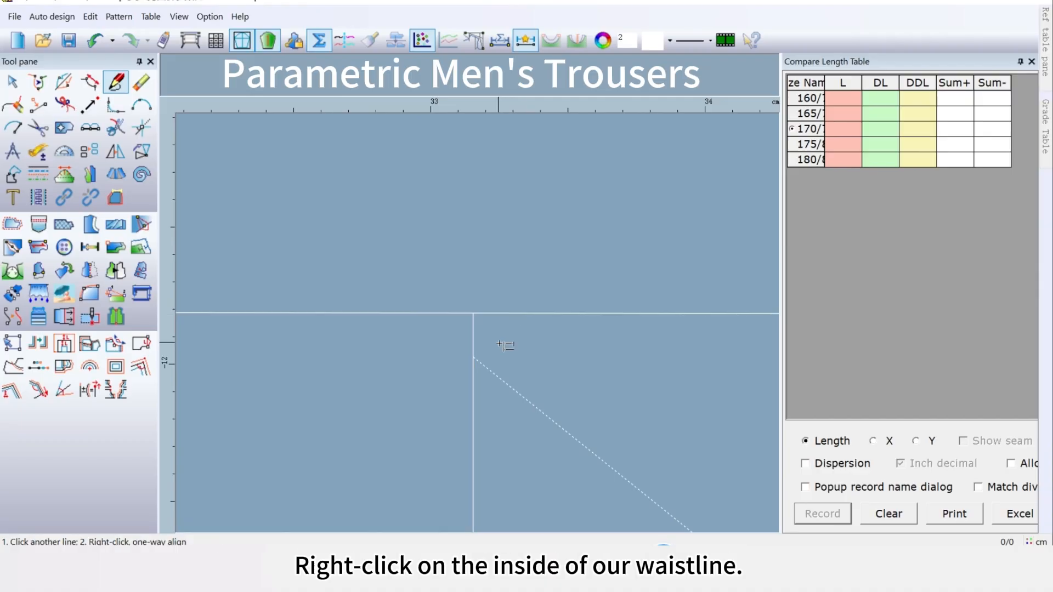
Examine where the second pleat line, the dart legs and the pocket lines meet the front waistline
{"action": "scroll", "coordinate": [433, 332], "scroll_direction": "down", "scroll_amount": 3}
{"action": "scroll", "coordinate": [650, 339], "scroll_direction": "down", "scroll_amount": 2}
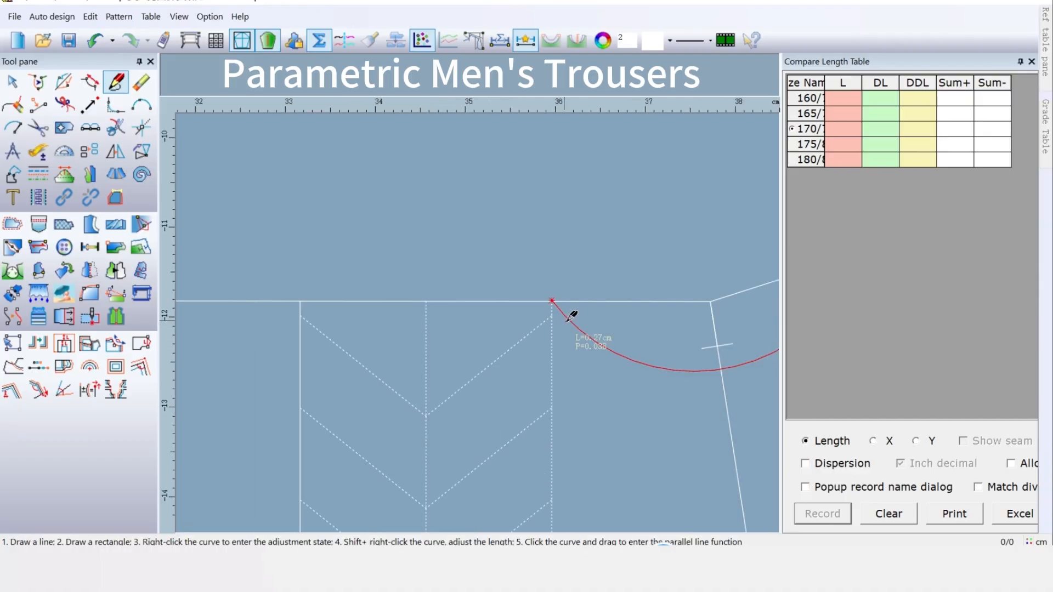
{"action": "scroll", "coordinate": [565, 317], "scroll_direction": "up", "scroll_amount": 6}
{"action": "scroll", "coordinate": [442, 305], "scroll_direction": "down", "scroll_amount": 1}
{"action": "scroll", "coordinate": [583, 376], "scroll_direction": "down", "scroll_amount": 4}
{"action": "scroll", "coordinate": [482, 316], "scroll_direction": "down", "scroll_amount": 2}
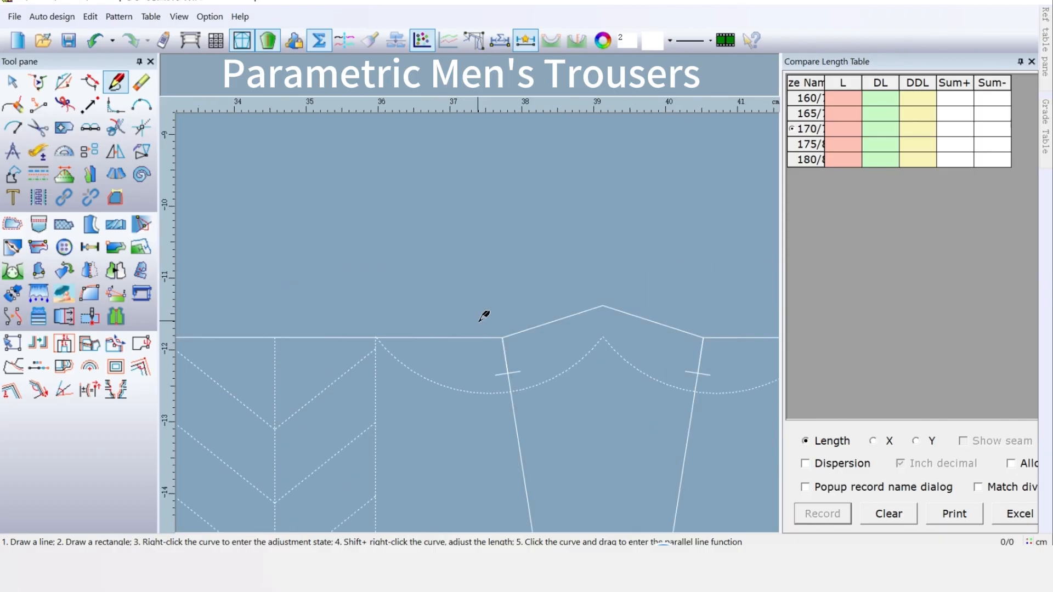
{"action": "scroll", "coordinate": [483, 317], "scroll_direction": "down", "scroll_amount": 5}
{"action": "scroll", "coordinate": [461, 296], "scroll_direction": "up", "scroll_amount": 1}
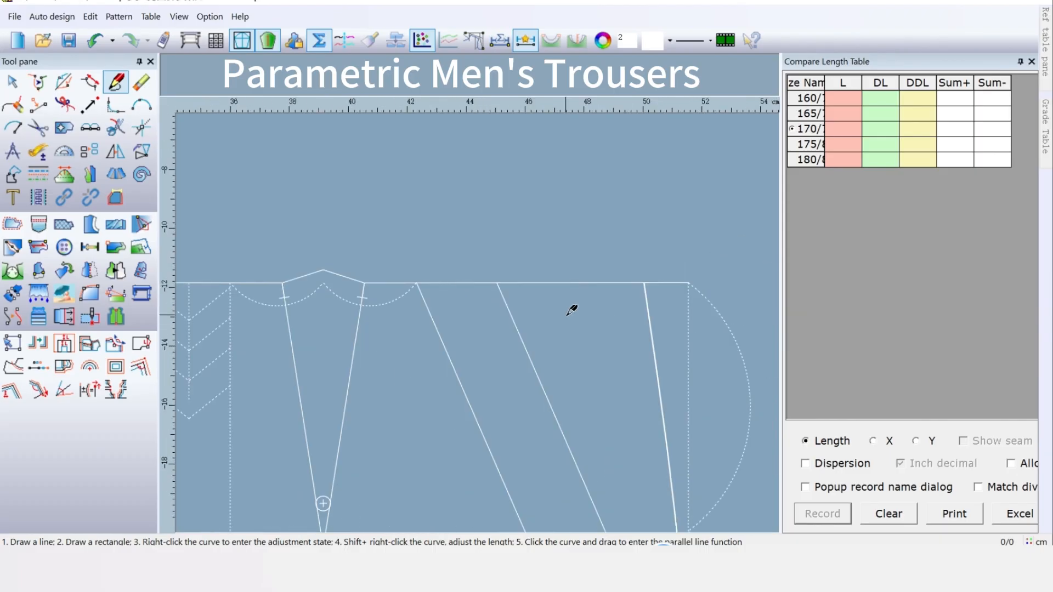
Align the upper ends of the two slanted front pocket lines one way to the waistline
{"action": "scroll", "coordinate": [481, 317], "scroll_direction": "up", "scroll_amount": 5}
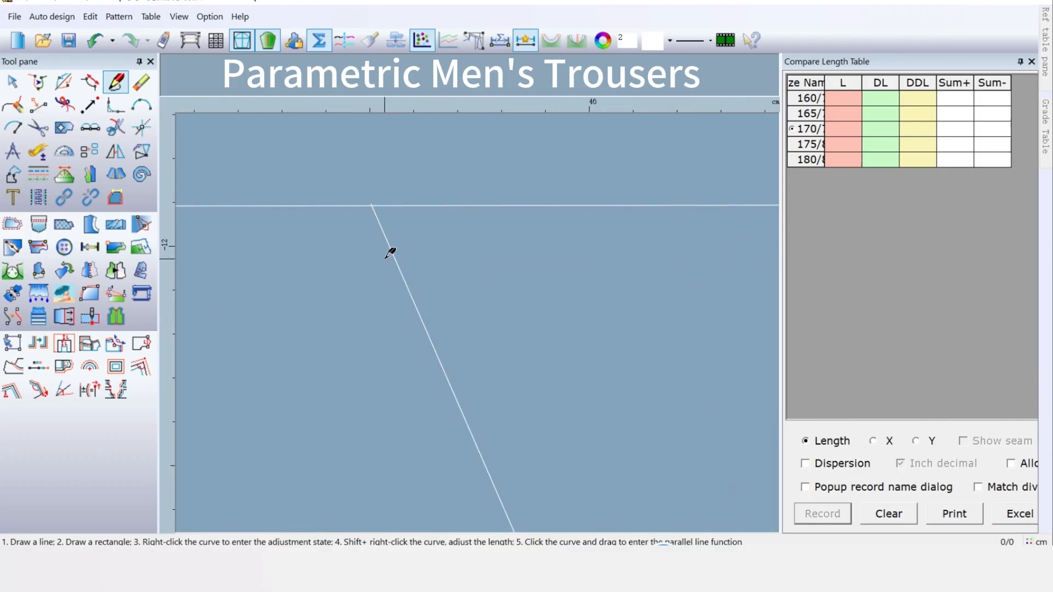
{"action": "scroll", "coordinate": [483, 317], "scroll_direction": "down", "scroll_amount": 2}
{"action": "scroll", "coordinate": [482, 333], "scroll_direction": "up", "scroll_amount": 2}
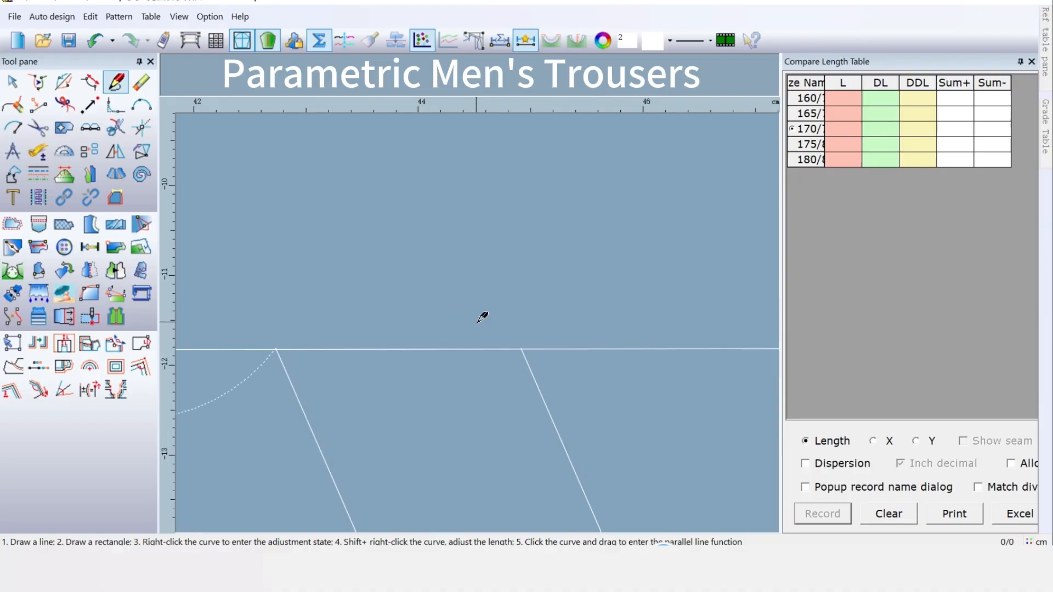
{"action": "left_click_drag", "start_coordinate": [652, 445], "coordinate": [274, 428]}
{"action": "left_click", "coordinate": [365, 357]}
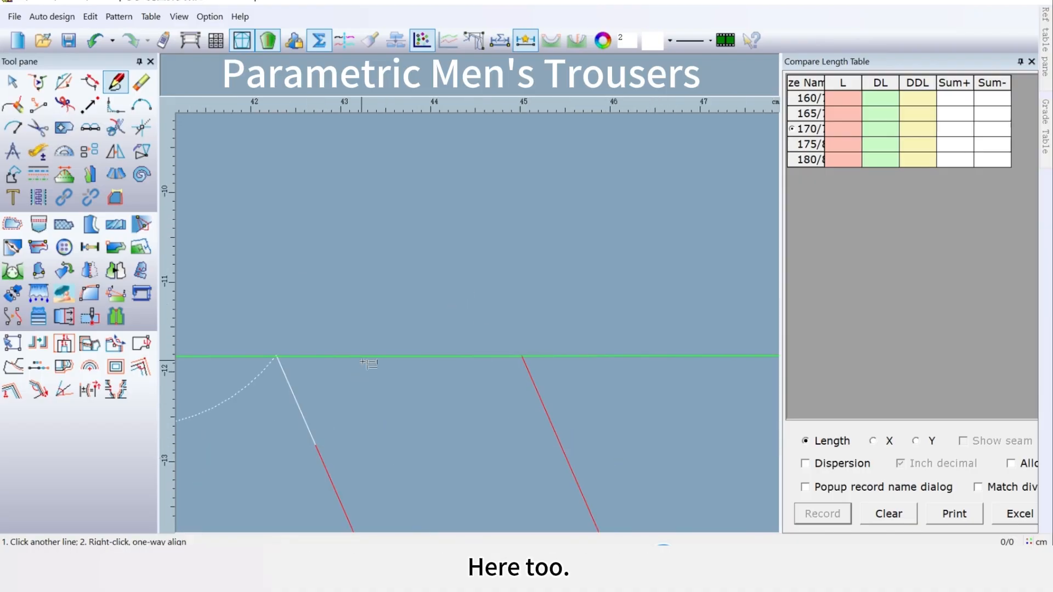
{"action": "right_click", "coordinate": [376, 392]}
{"action": "scroll", "coordinate": [417, 317], "scroll_direction": "down", "scroll_amount": 3}
{"action": "scroll", "coordinate": [417, 317], "scroll_direction": "down", "scroll_amount": 2}
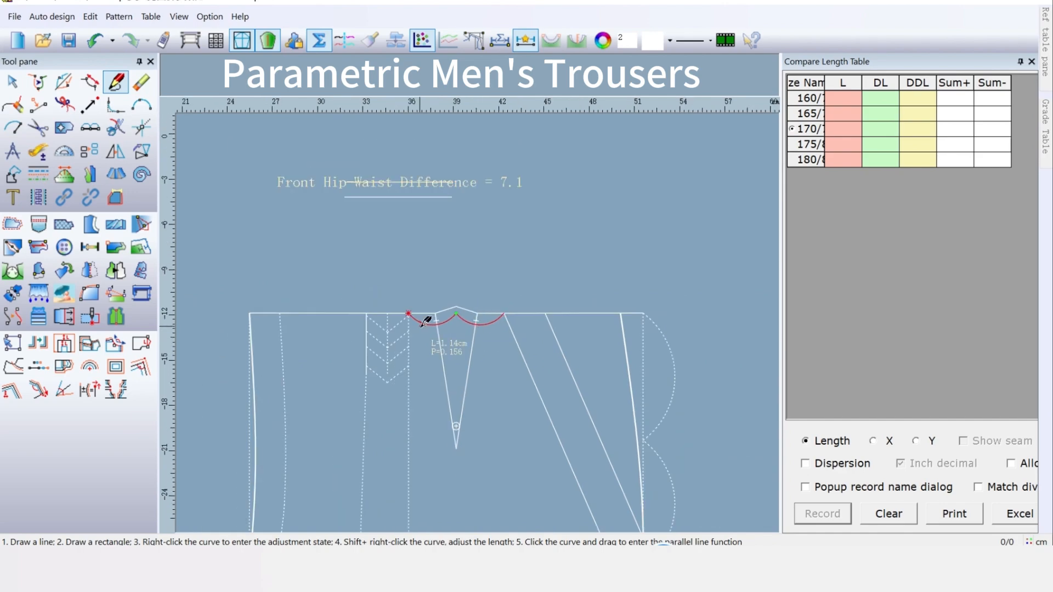
{"action": "right_click", "coordinate": [422, 312]}
Measure the front waistline from the center front point to the first pleat line with the Compare Length tool
{"action": "left_click", "coordinate": [48, 154]}
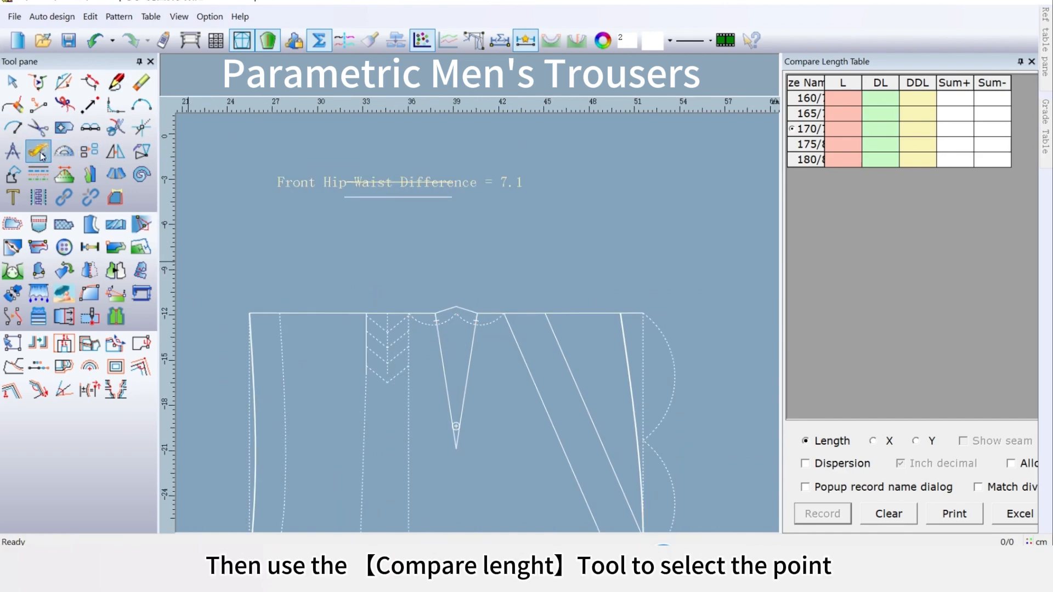
{"action": "left_click", "coordinate": [251, 313]}
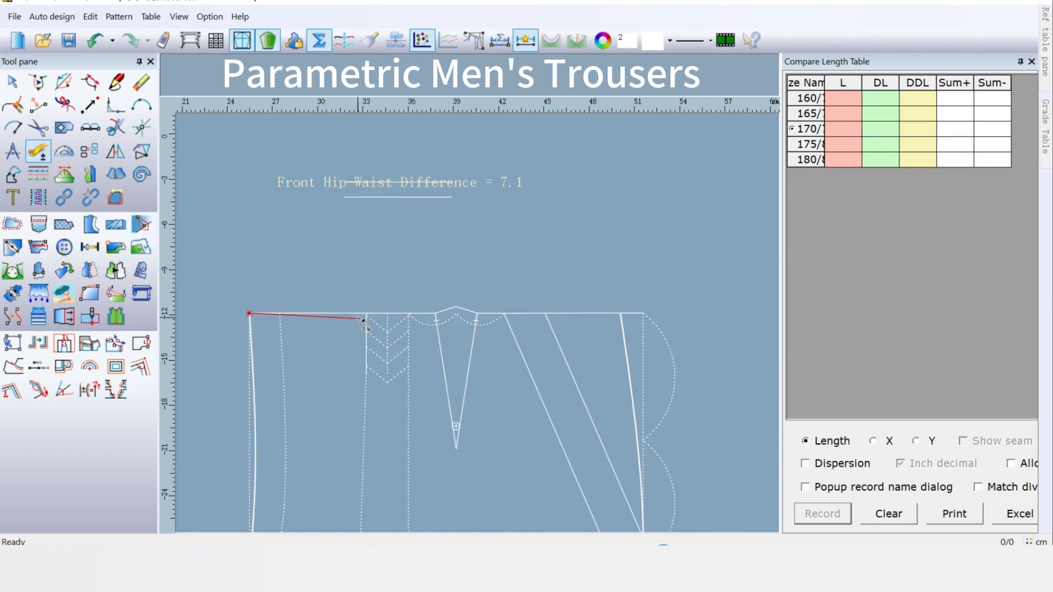
{"action": "scroll", "coordinate": [361, 316], "scroll_direction": "up", "scroll_amount": 1}
{"action": "scroll", "coordinate": [478, 323], "scroll_direction": "up", "scroll_amount": 2}
{"action": "scroll", "coordinate": [478, 324], "scroll_direction": "up", "scroll_amount": 2}
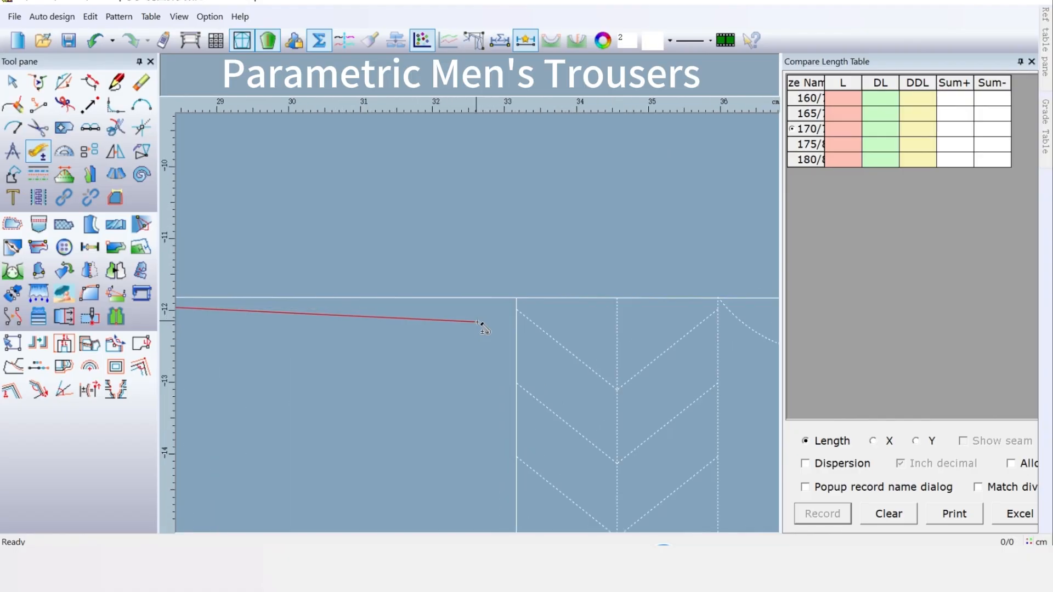
{"action": "left_click", "coordinate": [516, 298]}
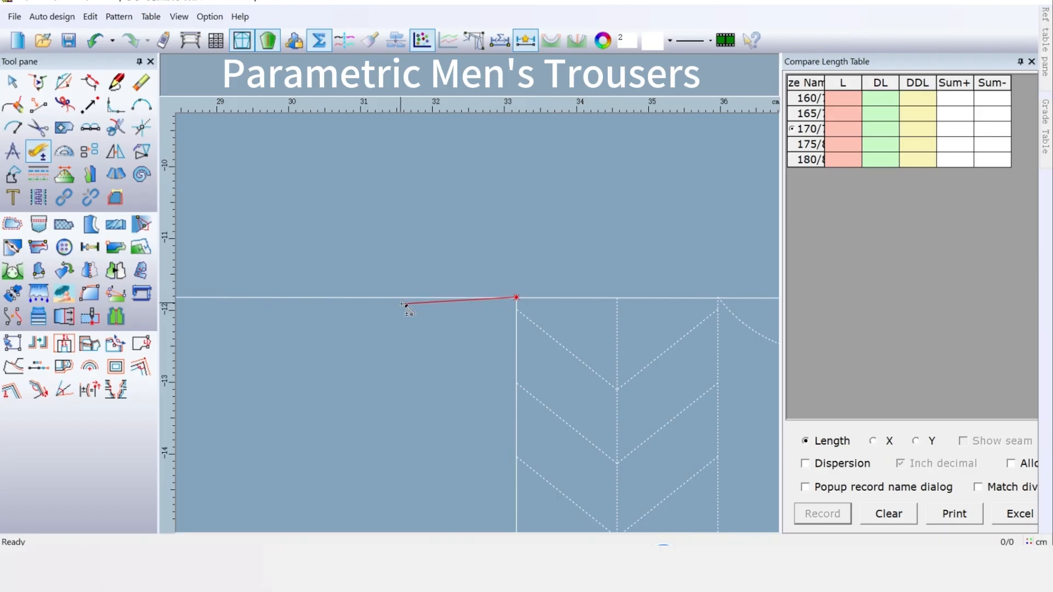
{"action": "scroll", "coordinate": [401, 304], "scroll_direction": "down", "scroll_amount": 3}
{"action": "scroll", "coordinate": [357, 324], "scroll_direction": "up", "scroll_amount": 3}
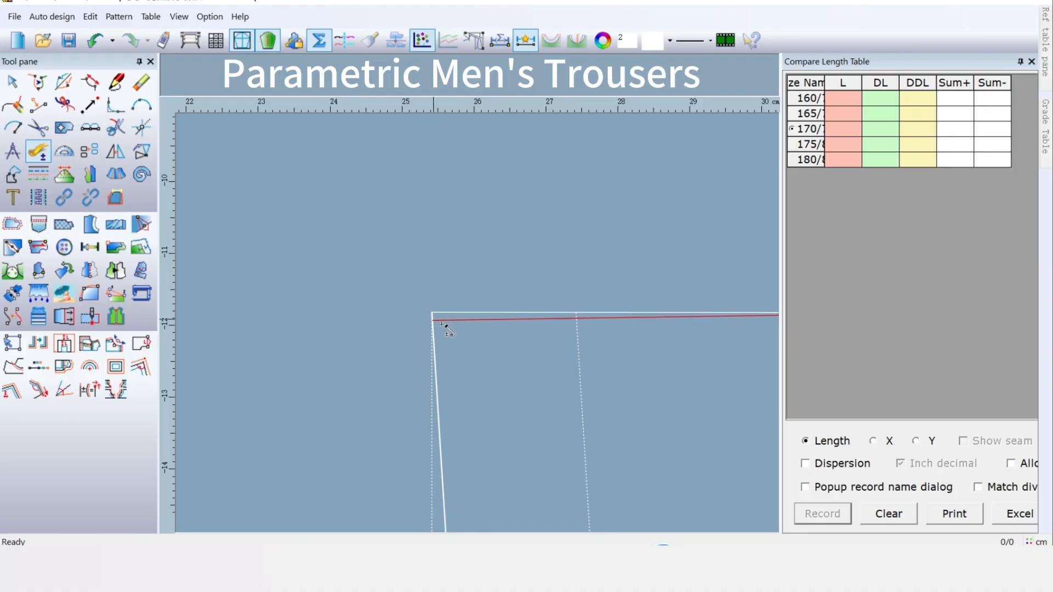
{"action": "scroll", "coordinate": [439, 318], "scroll_direction": "down", "scroll_amount": 2}
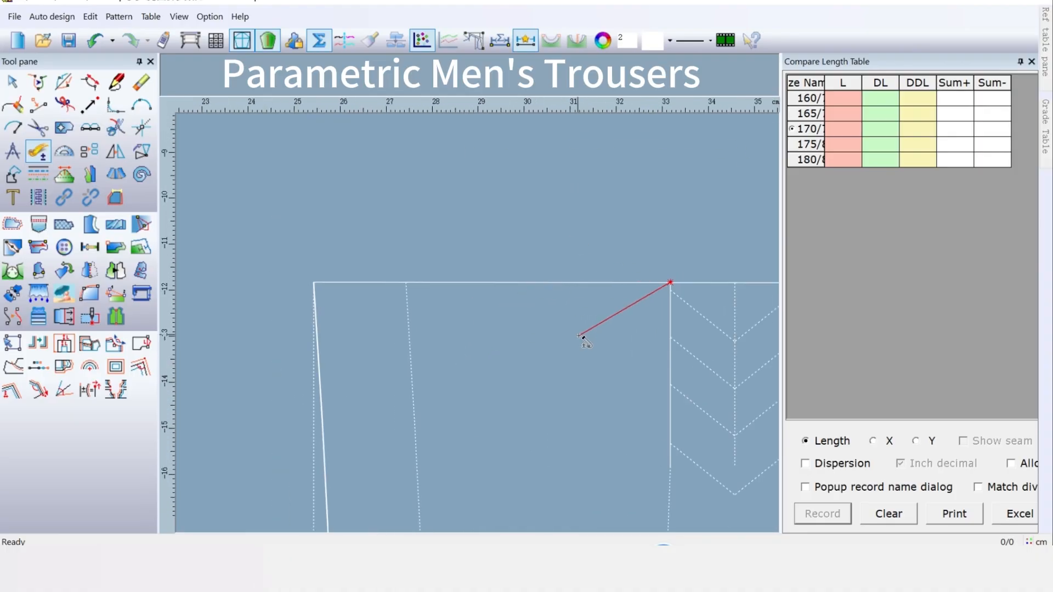
{"action": "scroll", "coordinate": [670, 282], "scroll_direction": "up", "scroll_amount": 2}
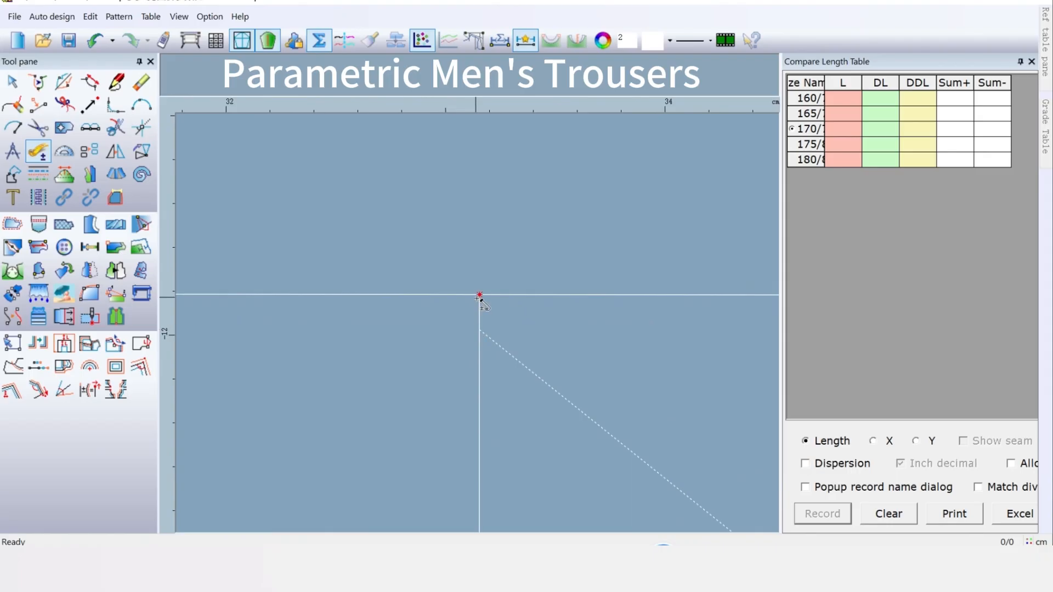
{"action": "scroll", "coordinate": [192, 330], "scroll_direction": "down", "scroll_amount": 3}
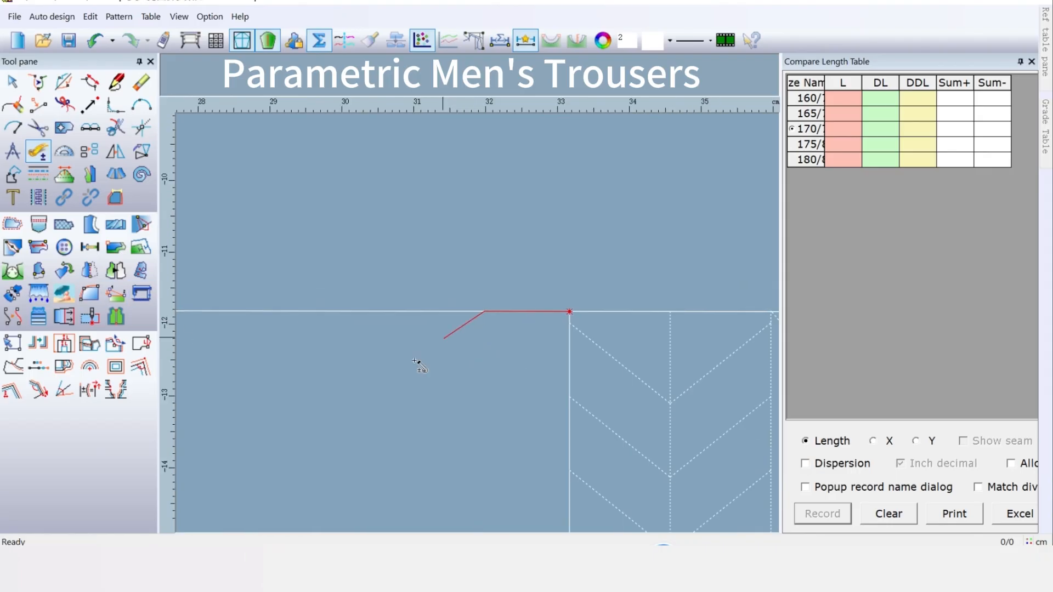
{"action": "scroll", "coordinate": [233, 299], "scroll_direction": "up", "scroll_amount": 2}
{"action": "left_click", "coordinate": [458, 306]}
{"action": "scroll", "coordinate": [773, 407], "scroll_direction": "down", "scroll_amount": 3}
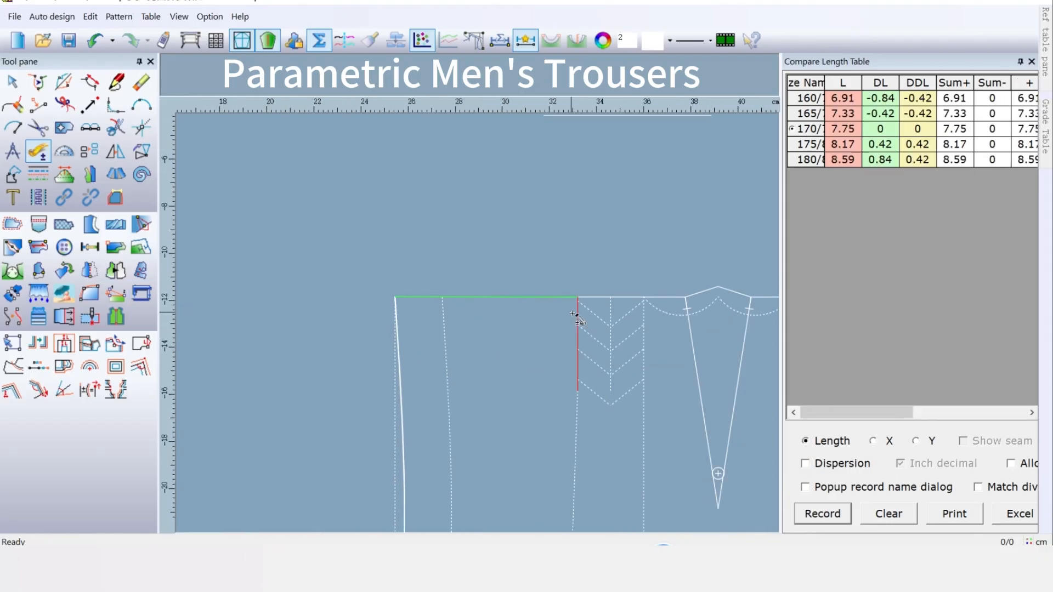
{"action": "scroll", "coordinate": [485, 325], "scroll_direction": "up", "scroll_amount": 6}
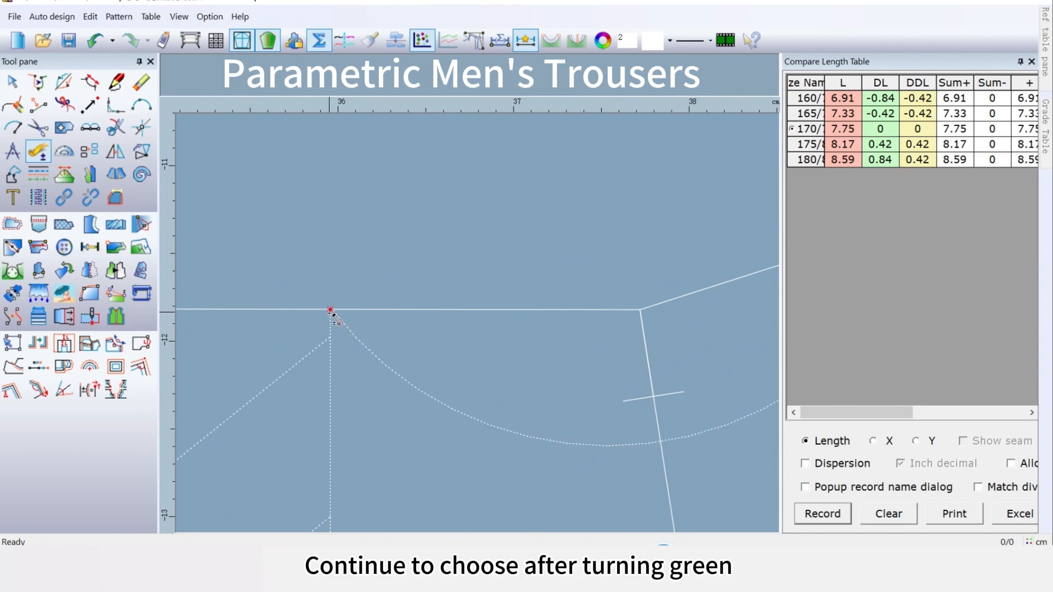
{"action": "scroll", "coordinate": [596, 314], "scroll_direction": "up", "scroll_amount": 1}
{"action": "left_click", "coordinate": [531, 319]}
{"action": "left_click", "coordinate": [374, 320]}
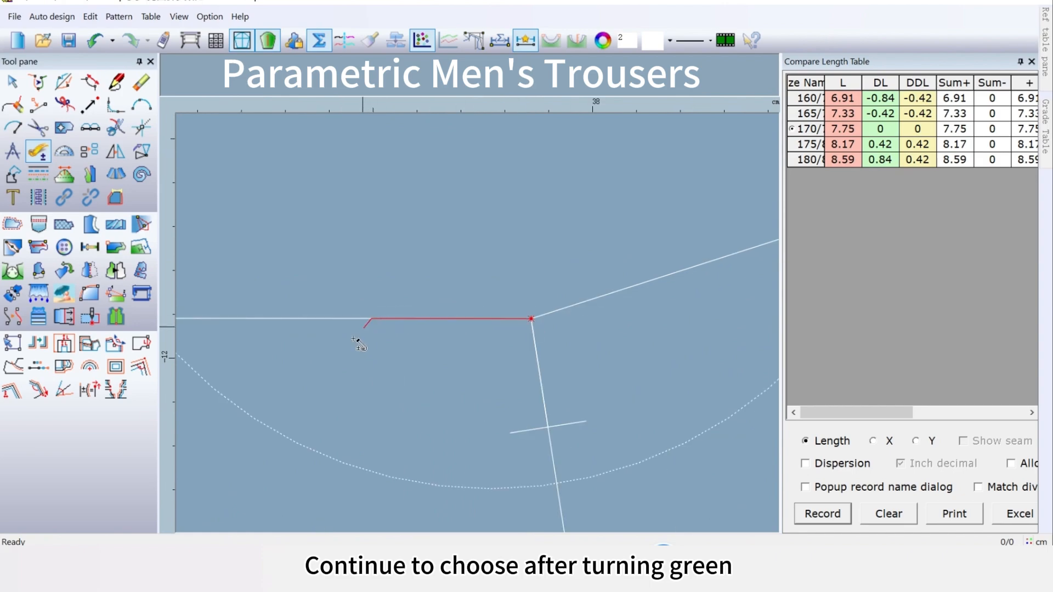
{"action": "scroll", "coordinate": [359, 340], "scroll_direction": "down", "scroll_amount": 1}
{"action": "scroll", "coordinate": [387, 307], "scroll_direction": "up", "scroll_amount": 2}
{"action": "left_click", "coordinate": [454, 313]}
{"action": "scroll", "coordinate": [465, 314], "scroll_direction": "down", "scroll_amount": 4}
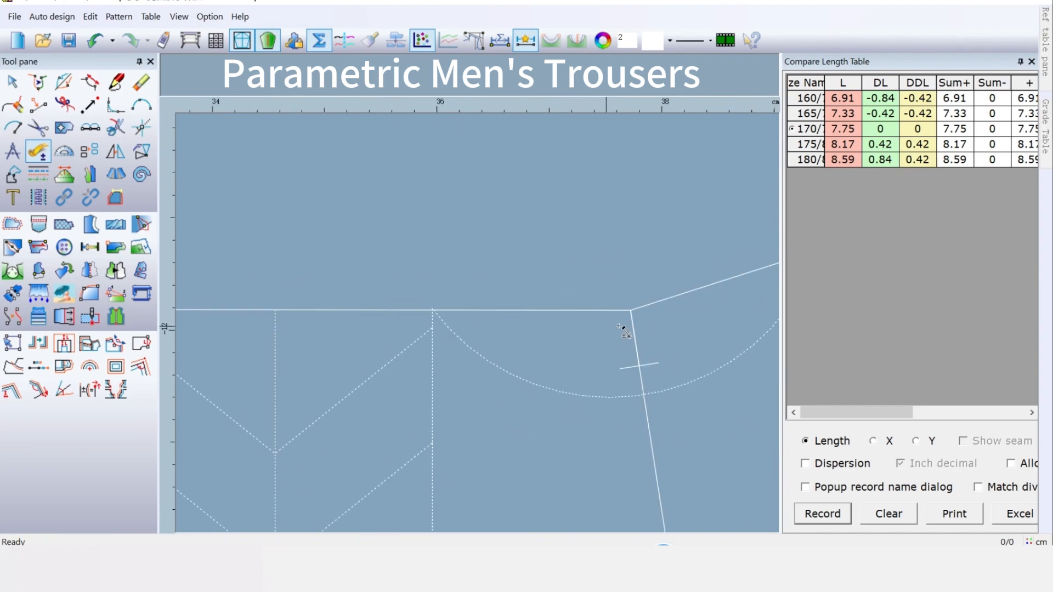
Add the front waistline segment between the second pleat line and the nearest dart leg to the length measurement
{"action": "scroll", "coordinate": [483, 318], "scroll_direction": "down", "scroll_amount": 3}
{"action": "left_click", "coordinate": [545, 293]}
{"action": "scroll", "coordinate": [469, 299], "scroll_direction": "up", "scroll_amount": 2}
{"action": "scroll", "coordinate": [469, 300], "scroll_direction": "up", "scroll_amount": 1}
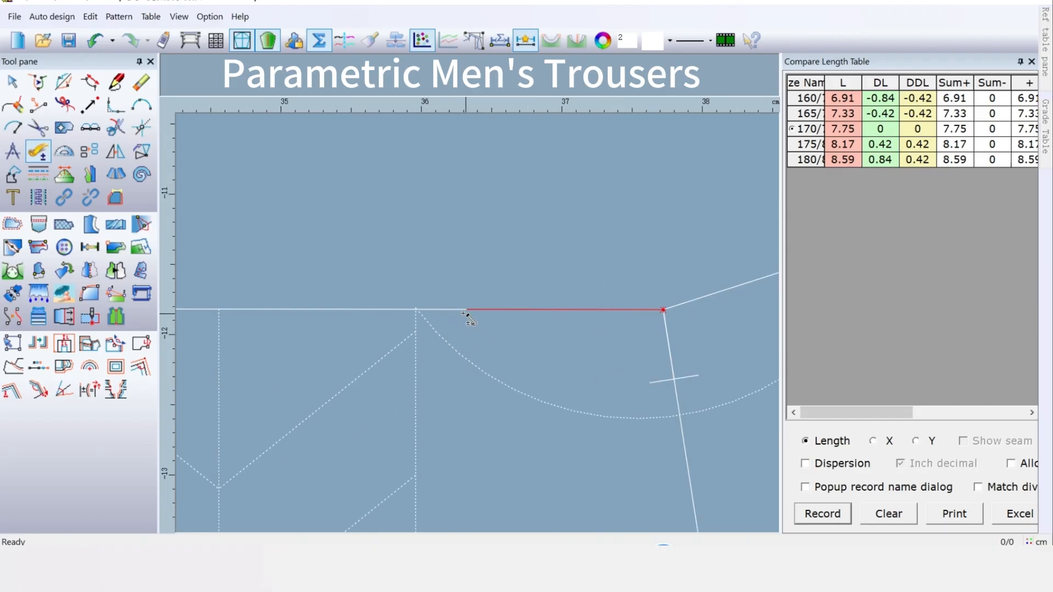
{"action": "left_click", "coordinate": [417, 311]}
{"action": "scroll", "coordinate": [416, 314], "scroll_direction": "up", "scroll_amount": 1}
{"action": "left_click", "coordinate": [476, 315]}
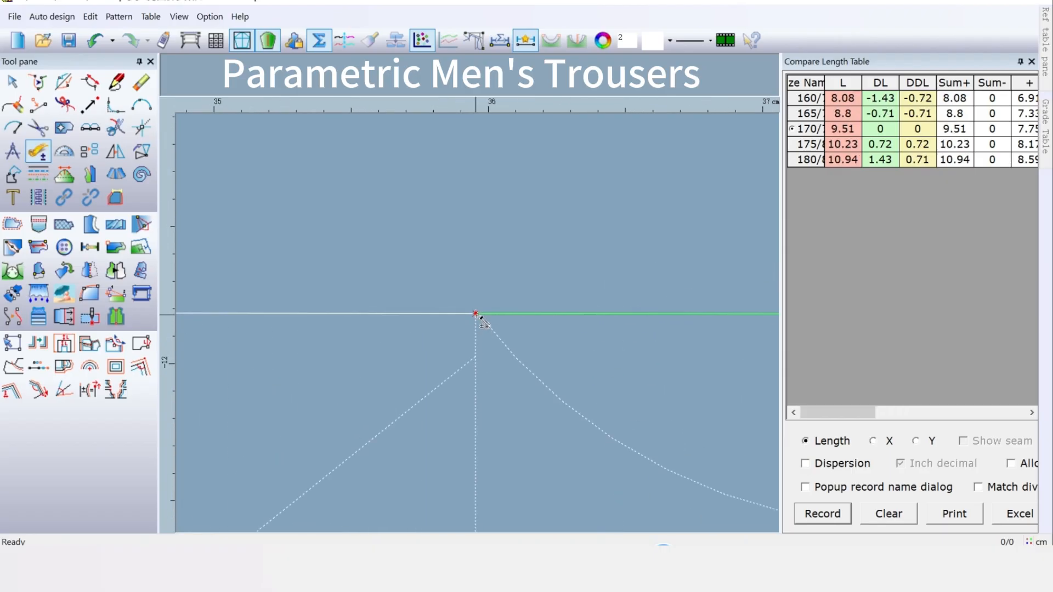
Add the front waistline segment from the far dart leg to the side seam, and record the front waist length
{"action": "scroll", "coordinate": [631, 339], "scroll_direction": "down", "scroll_amount": 4}
{"action": "scroll", "coordinate": [567, 338], "scroll_direction": "up", "scroll_amount": 5}
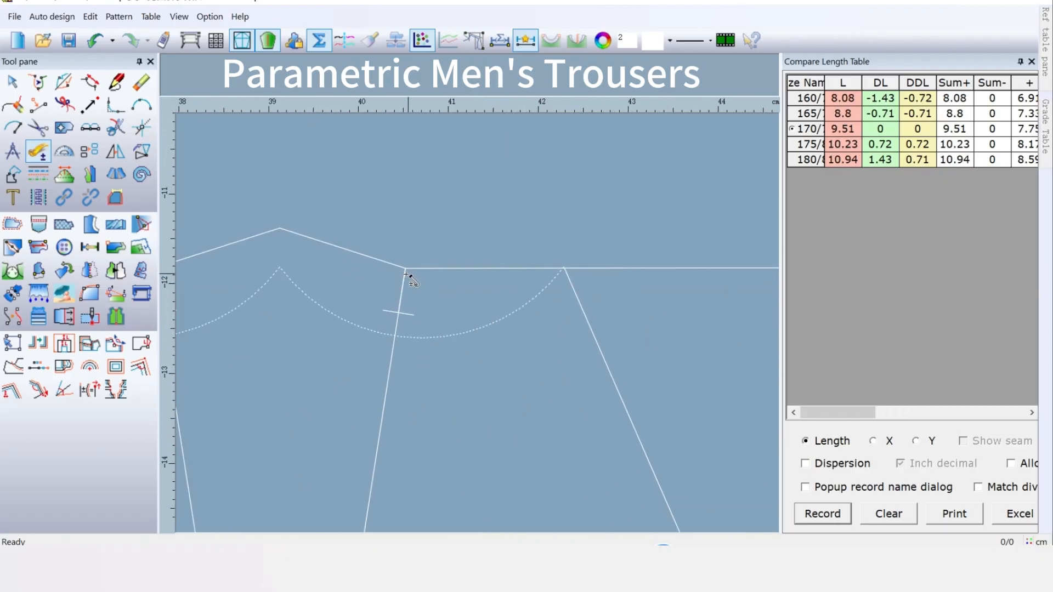
{"action": "left_click", "coordinate": [403, 272]}
{"action": "scroll", "coordinate": [587, 276], "scroll_direction": "down", "scroll_amount": 5}
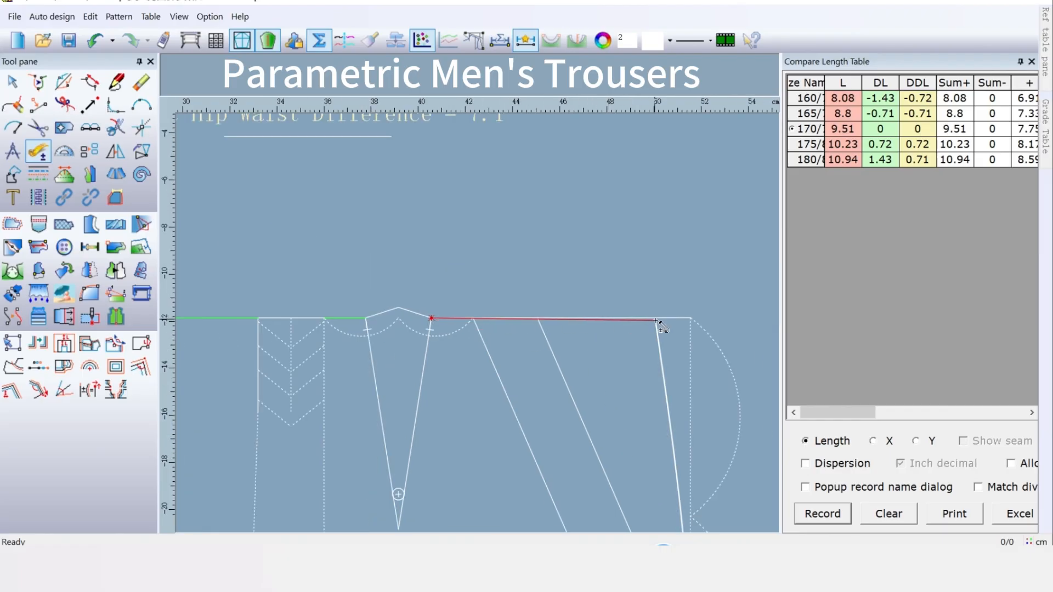
{"action": "scroll", "coordinate": [657, 320], "scroll_direction": "up", "scroll_amount": 3}
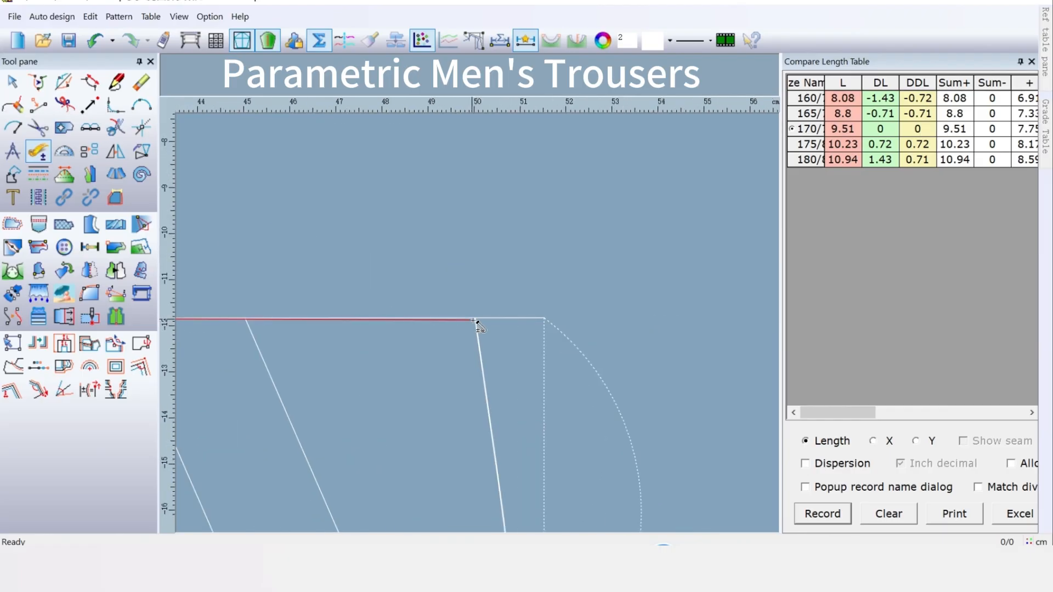
{"action": "left_click", "coordinate": [475, 318]}
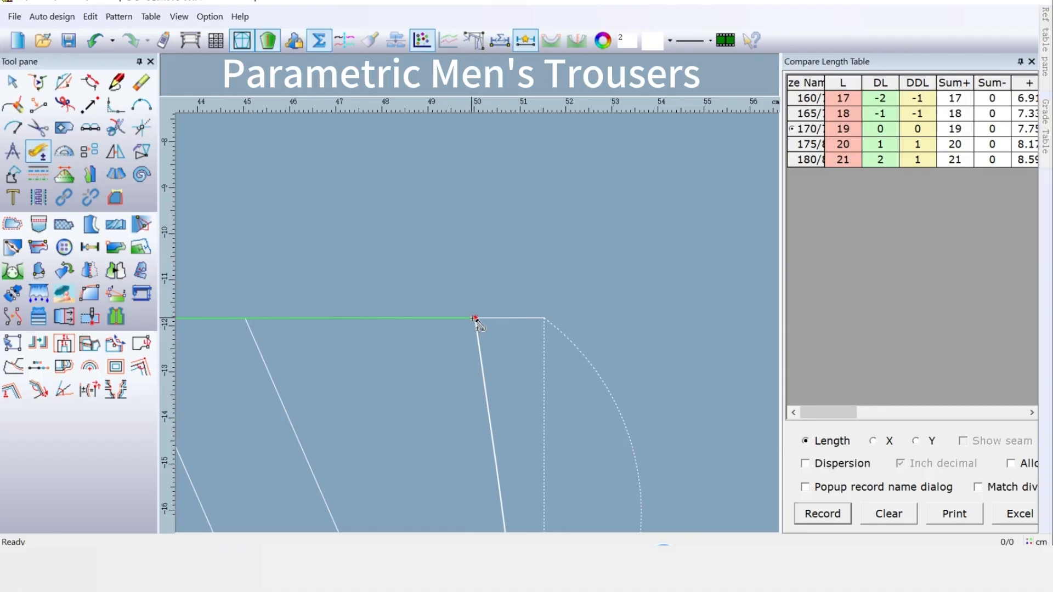
{"action": "scroll", "coordinate": [482, 328], "scroll_direction": "down", "scroll_amount": 3}
{"action": "scroll", "coordinate": [478, 324], "scroll_direction": "down", "scroll_amount": 2}
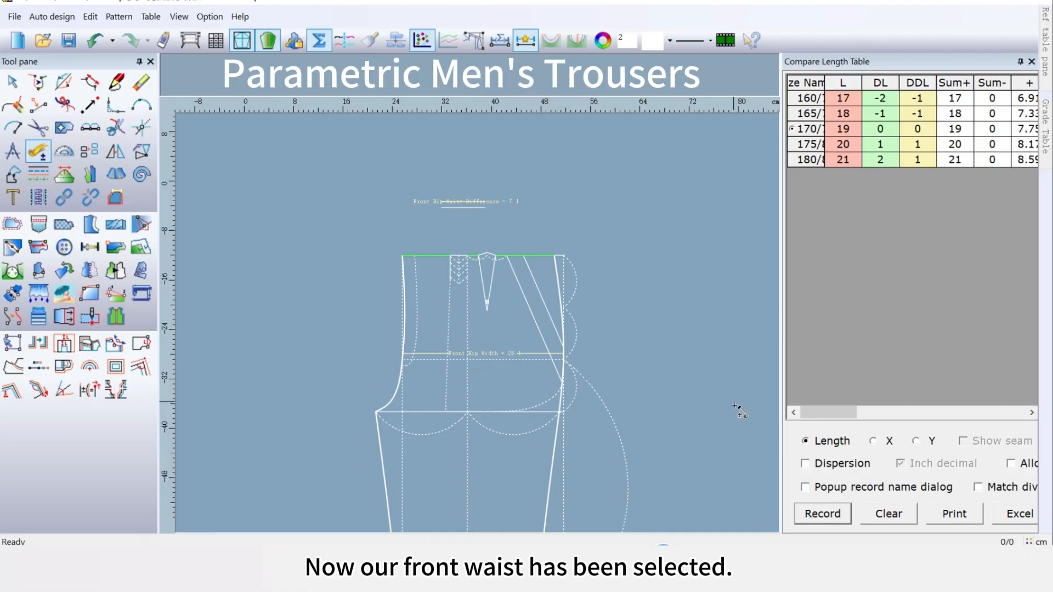
{"action": "left_click", "coordinate": [822, 515]}
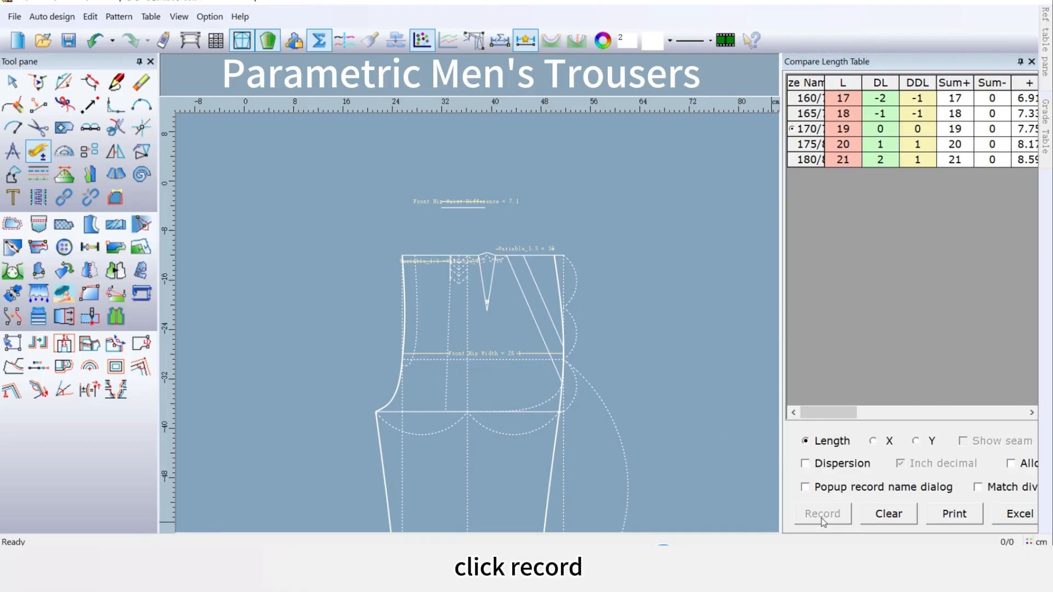
Measure the back waistline from the center back point to the first dart and between the two darts, leaving out the dart openings
{"action": "middle_click_drag", "start_coordinate": [739, 355], "coordinate": [279, 322]}
{"action": "middle_click_drag", "start_coordinate": [641, 234], "coordinate": [287, 265]}
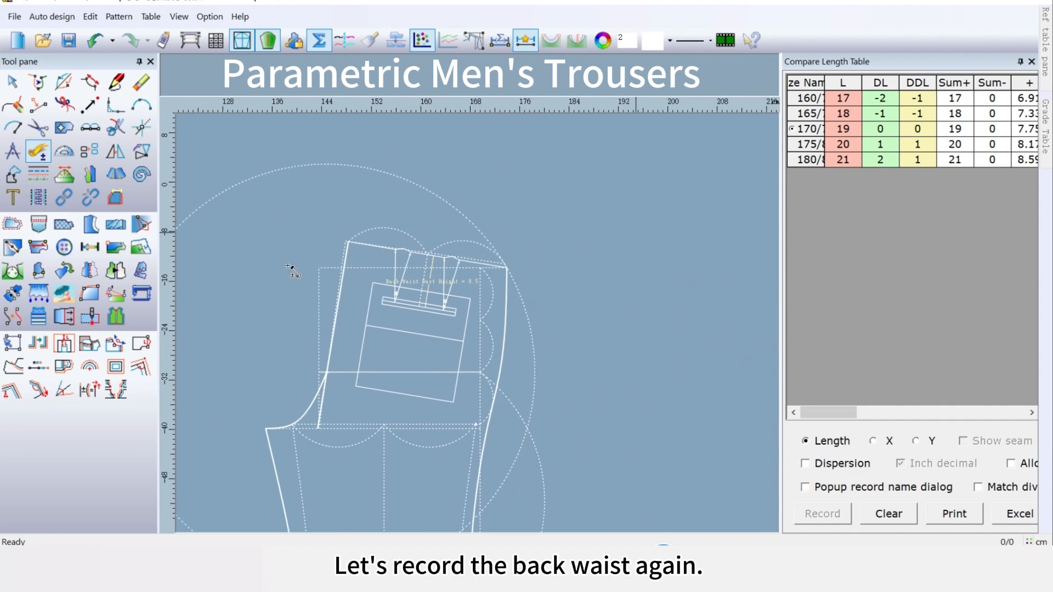
{"action": "scroll", "coordinate": [415, 259], "scroll_direction": "up", "scroll_amount": 2}
{"action": "scroll", "coordinate": [481, 328], "scroll_direction": "up", "scroll_amount": 2}
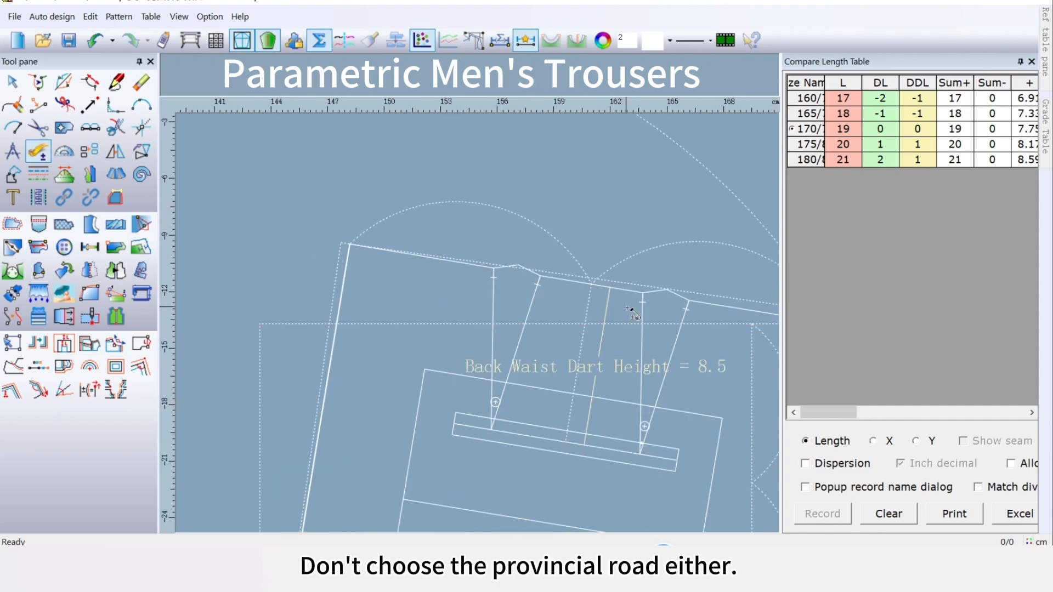
{"action": "left_click", "coordinate": [349, 244]}
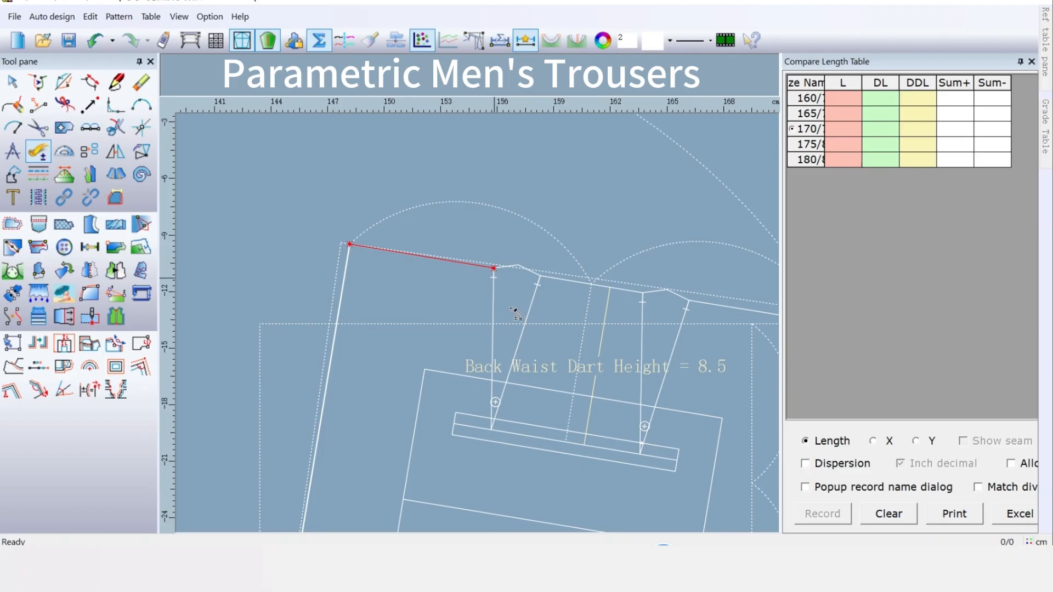
{"action": "left_click", "coordinate": [495, 269]}
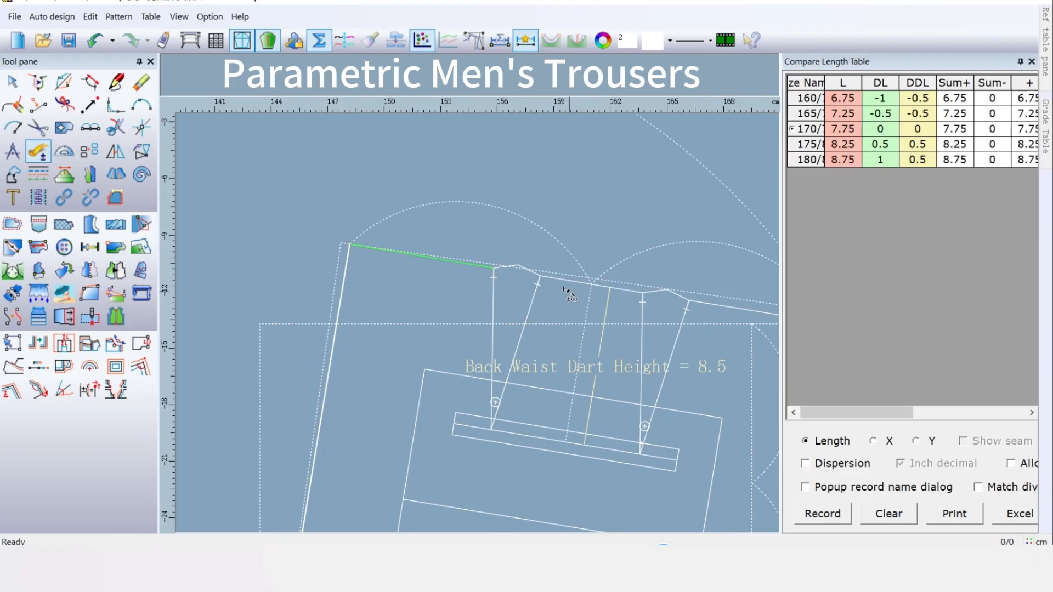
{"action": "left_click", "coordinate": [541, 277]}
{"action": "left_click", "coordinate": [644, 294]}
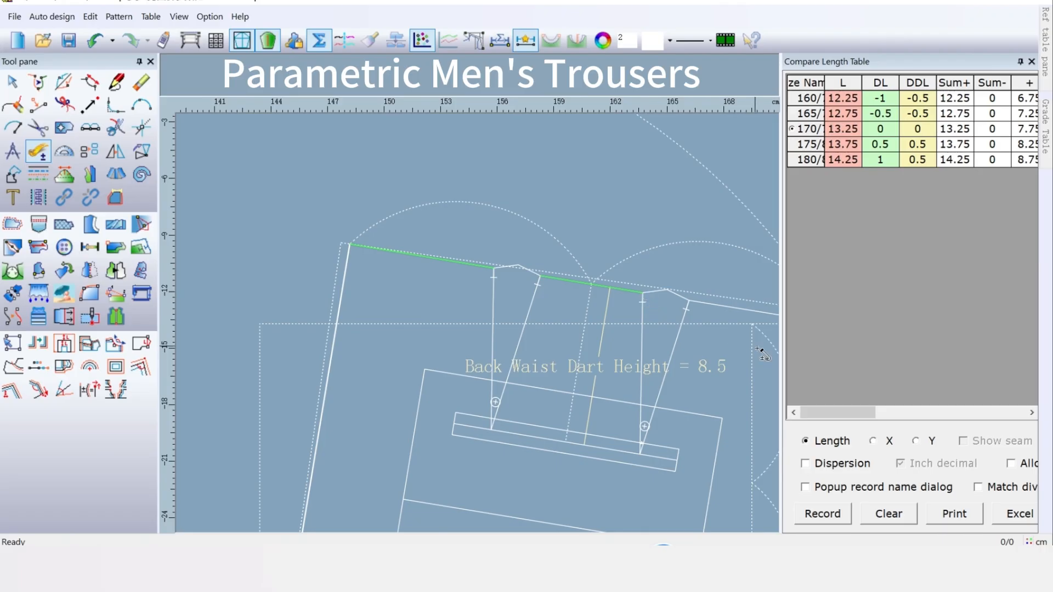
{"action": "middle_click_drag", "start_coordinate": [716, 344], "coordinate": [525, 349]}
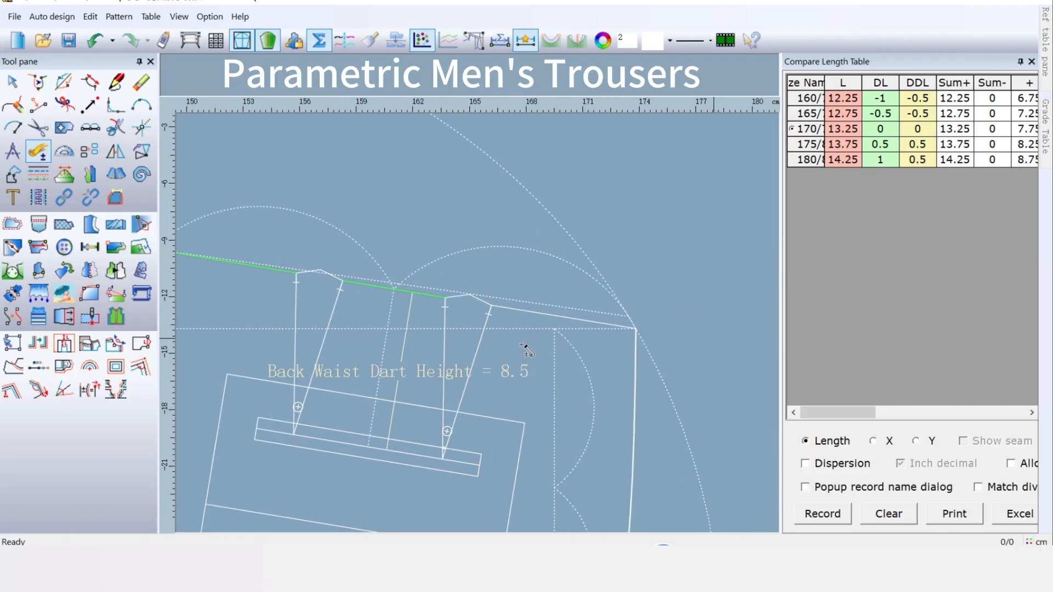
{"action": "left_click", "coordinate": [493, 309]}
{"action": "scroll", "coordinate": [636, 330], "scroll_direction": "up", "scroll_amount": 3}
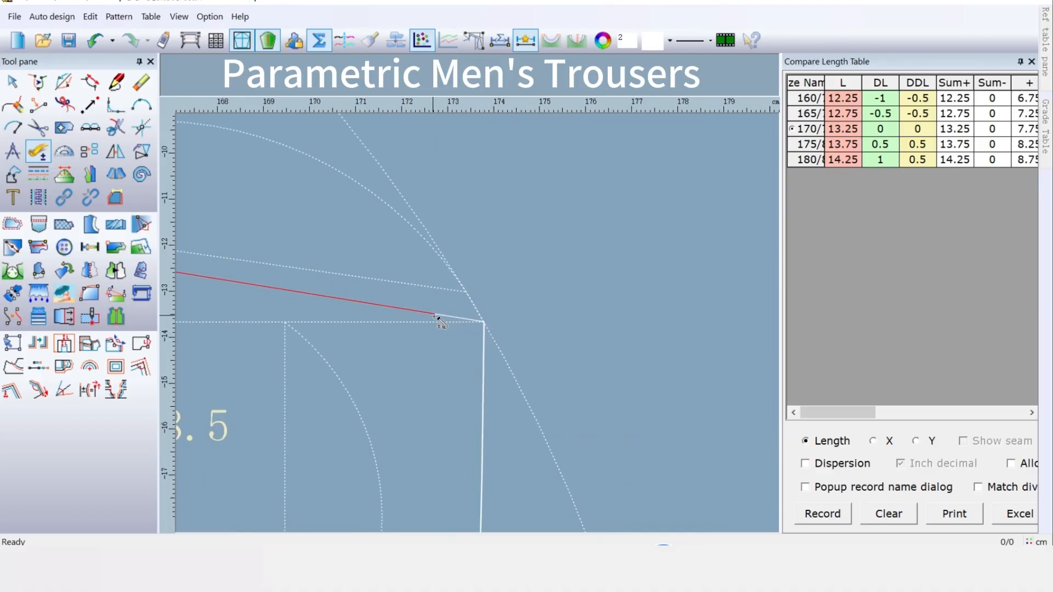
{"action": "left_click", "coordinate": [483, 322]}
{"action": "middle_click_drag", "start_coordinate": [337, 305], "coordinate": [485, 324]}
{"action": "scroll", "coordinate": [486, 324], "scroll_direction": "down", "scroll_amount": 3}
{"action": "scroll", "coordinate": [492, 323], "scroll_direction": "up", "scroll_amount": 4}
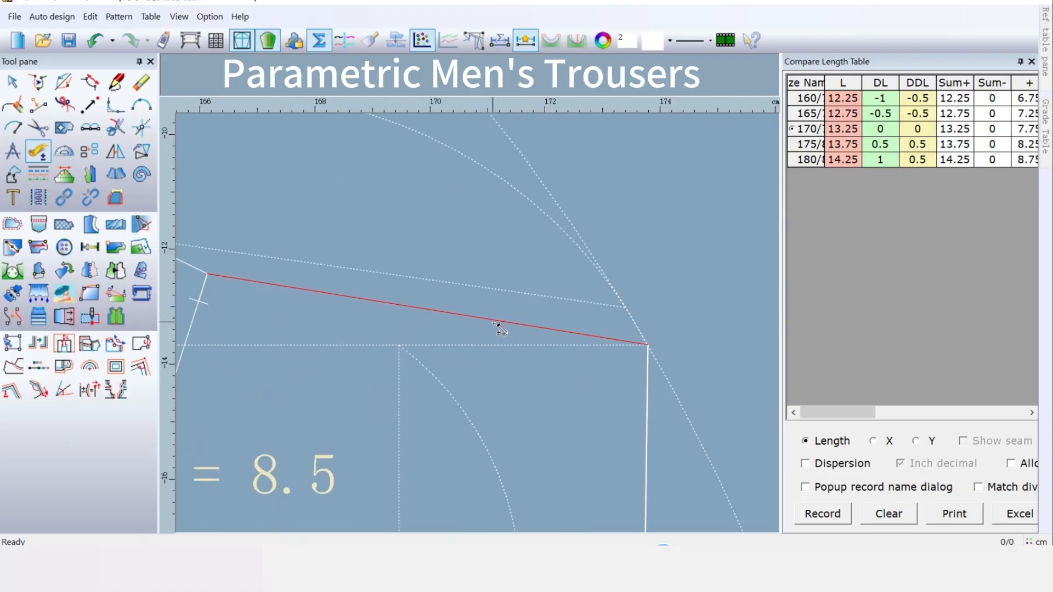
{"action": "left_click", "coordinate": [647, 346]}
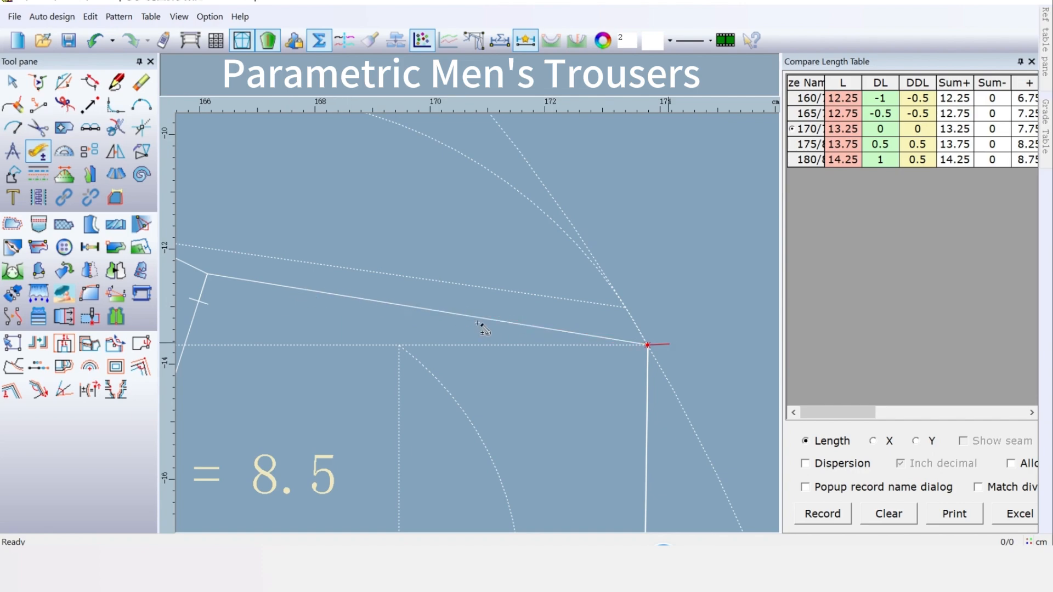
{"action": "scroll", "coordinate": [460, 339], "scroll_direction": "up", "scroll_amount": 3}
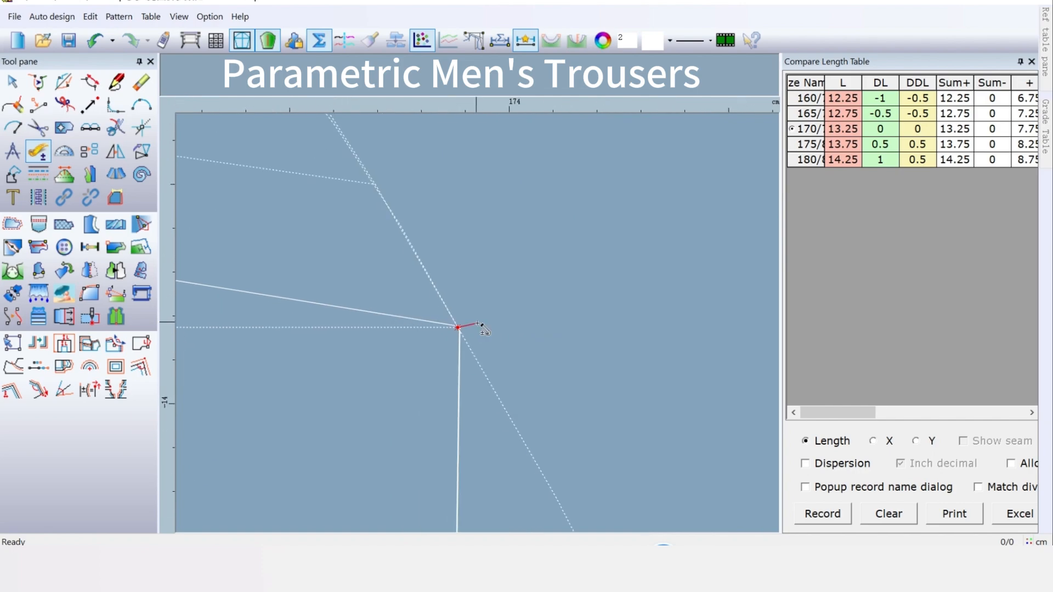
{"action": "right_click", "coordinate": [442, 346]}
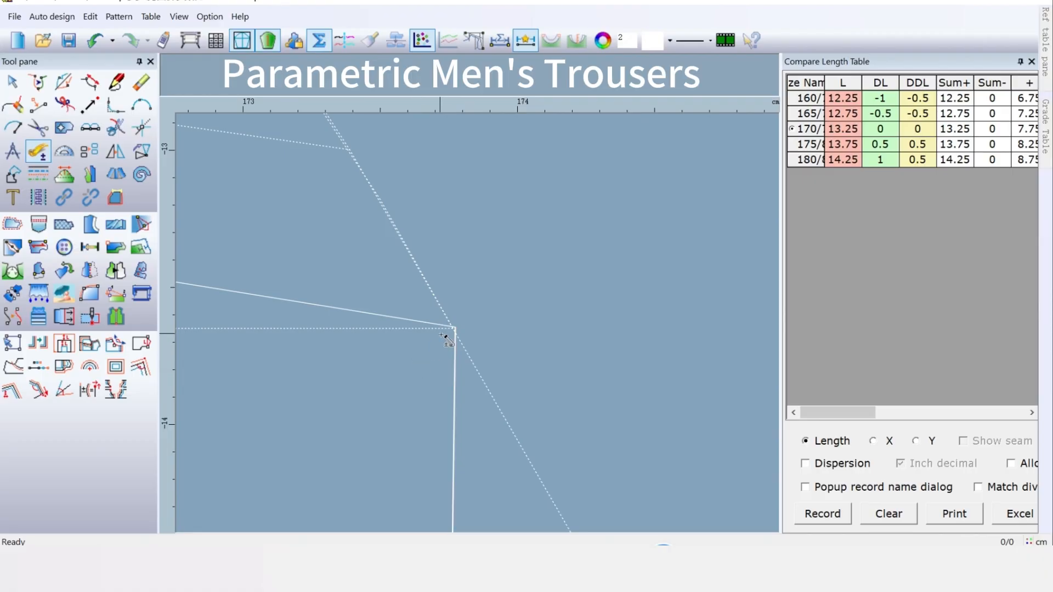
Add the back waistline segment between the side seam and the outer leg of the second dart to the length measurement
{"action": "middle_click_drag", "start_coordinate": [445, 335], "coordinate": [484, 320]}
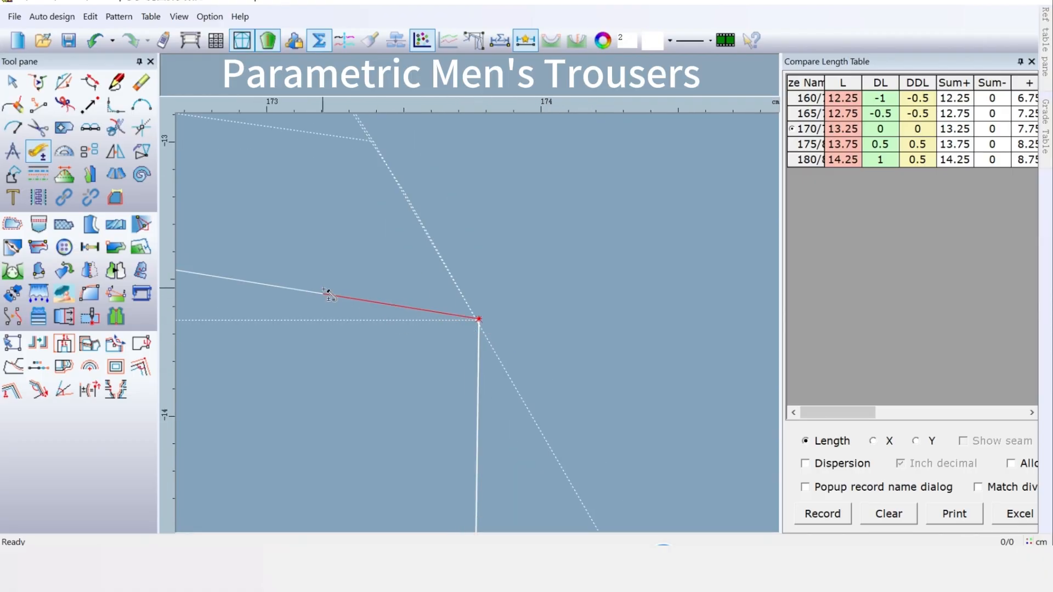
{"action": "scroll", "coordinate": [472, 331], "scroll_direction": "down", "scroll_amount": 3}
{"action": "scroll", "coordinate": [457, 327], "scroll_direction": "down", "scroll_amount": 3}
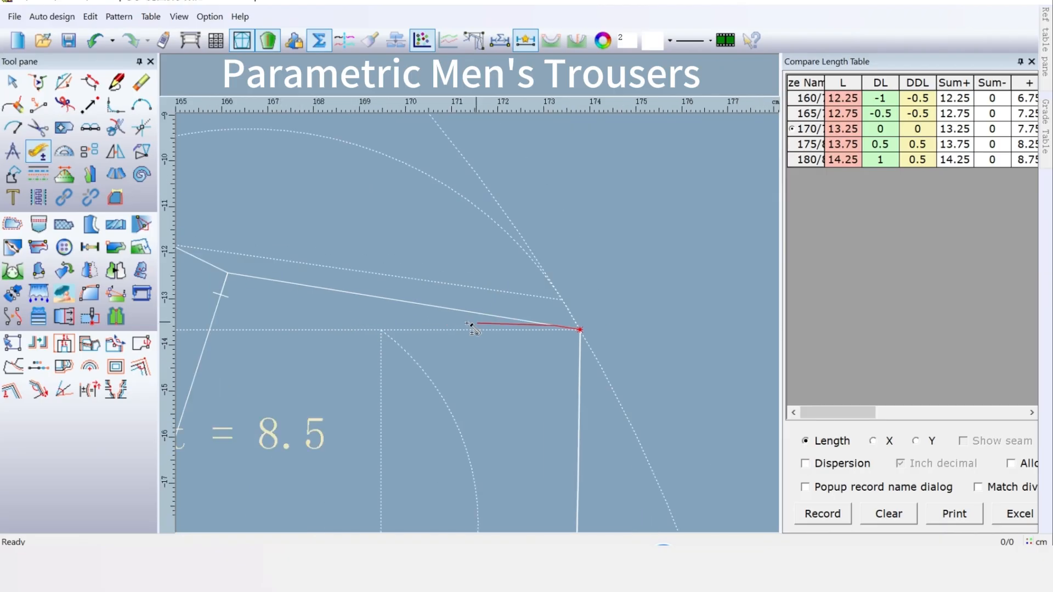
{"action": "scroll", "coordinate": [356, 288], "scroll_direction": "up", "scroll_amount": 2}
{"action": "left_click", "coordinate": [316, 322]}
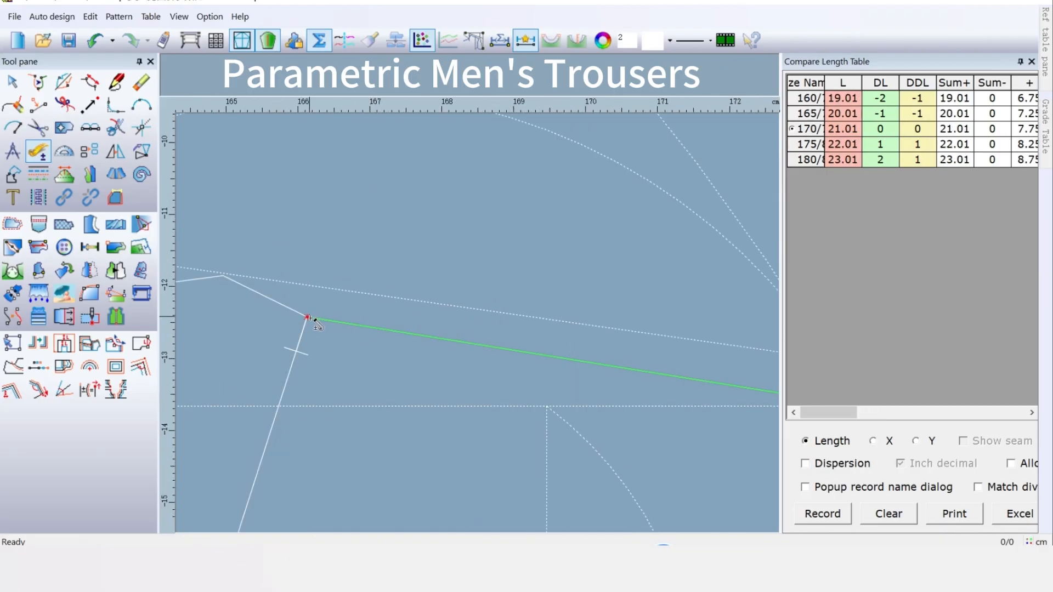
{"action": "scroll", "coordinate": [540, 394], "scroll_direction": "down", "scroll_amount": 5}
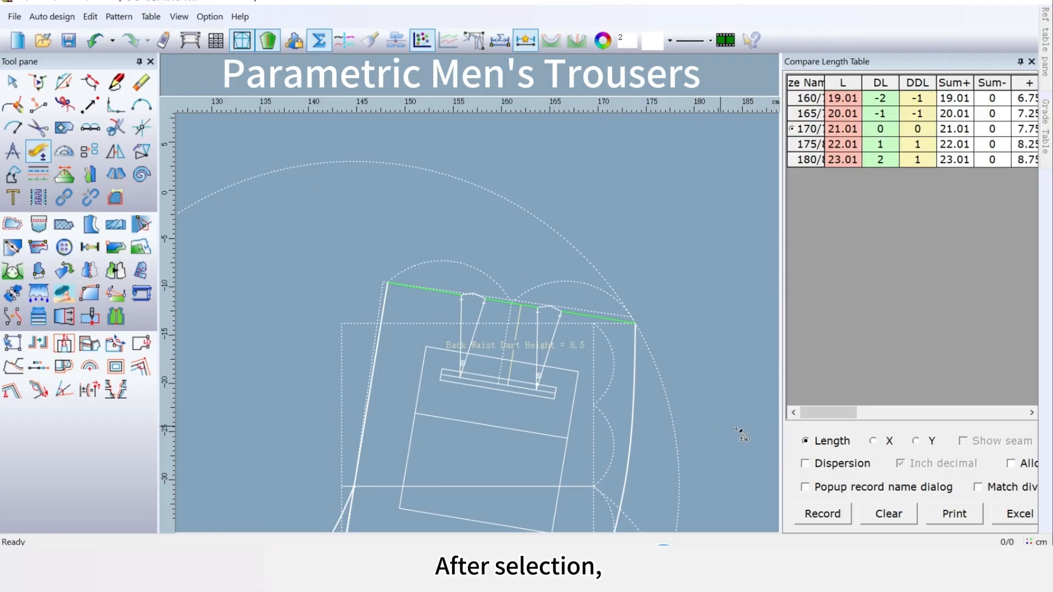
Record the back waist length, and rename the Variable_1 measurement as "Front Waistline Arc Length"
{"action": "left_click", "coordinate": [831, 521]}
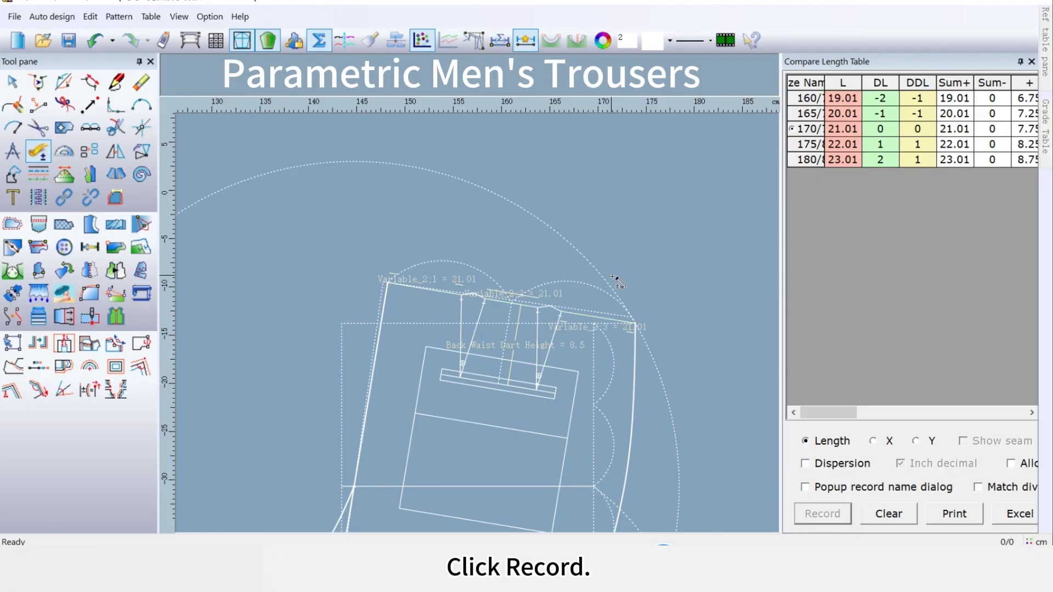
{"action": "left_click", "coordinate": [151, 17]}
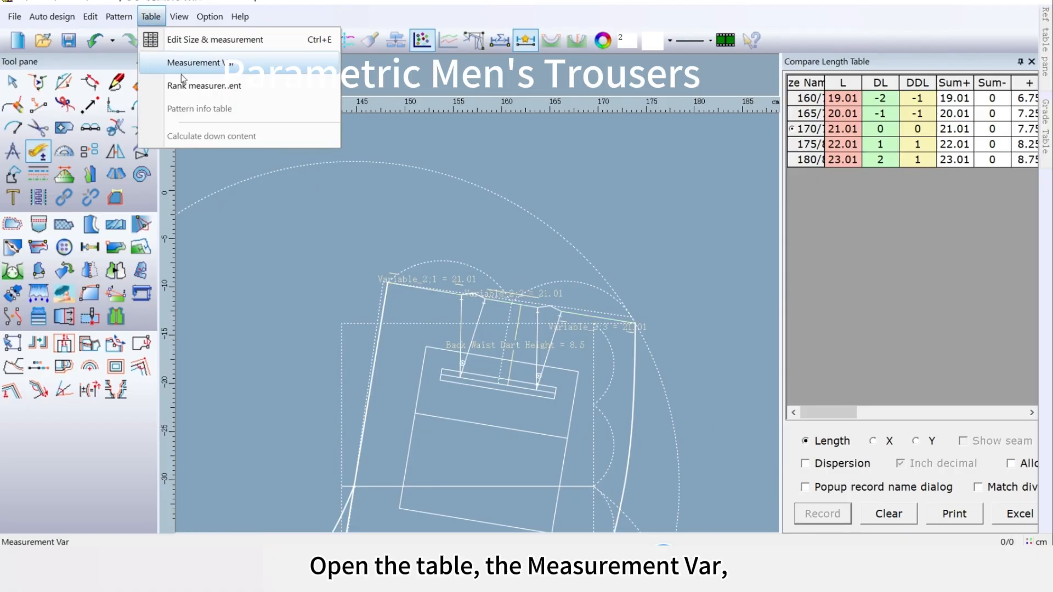
{"action": "left_click", "coordinate": [182, 63]}
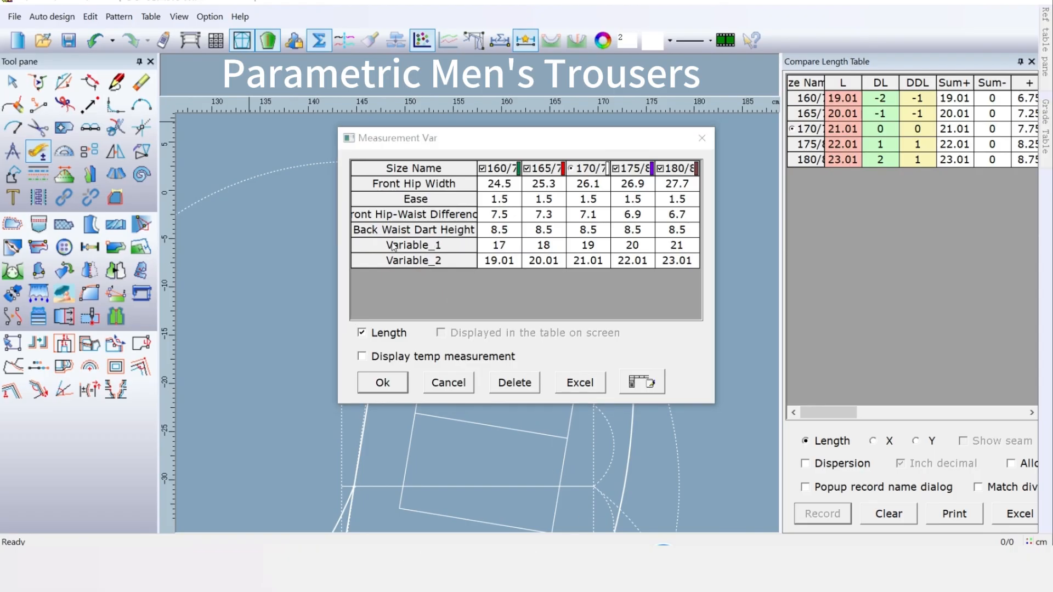
{"action": "double_click", "coordinate": [393, 245]}
{"action": "right_click", "coordinate": [412, 246]}
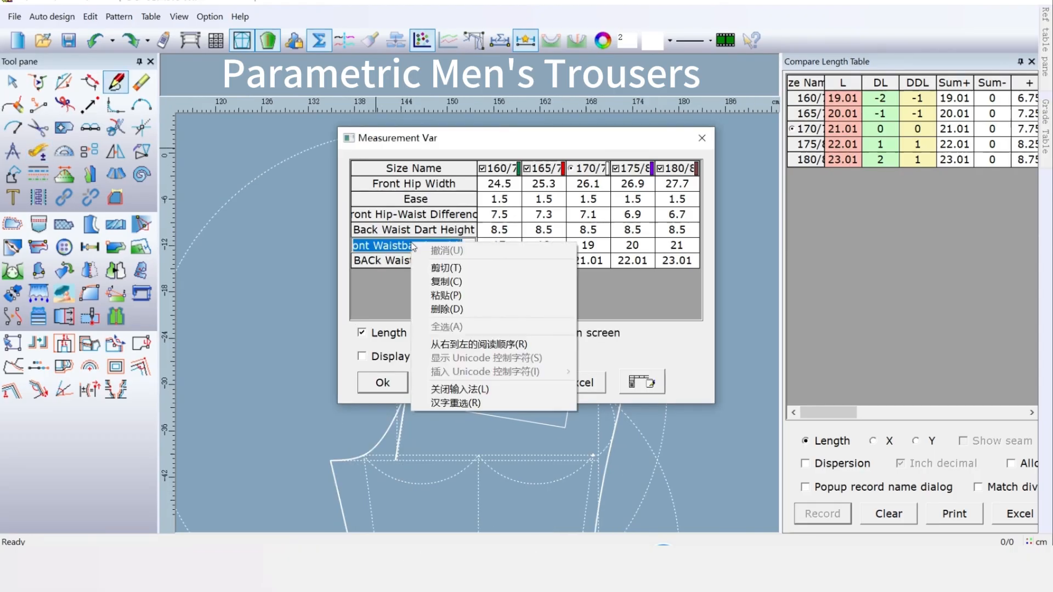
{"action": "left_click", "coordinate": [443, 295]}
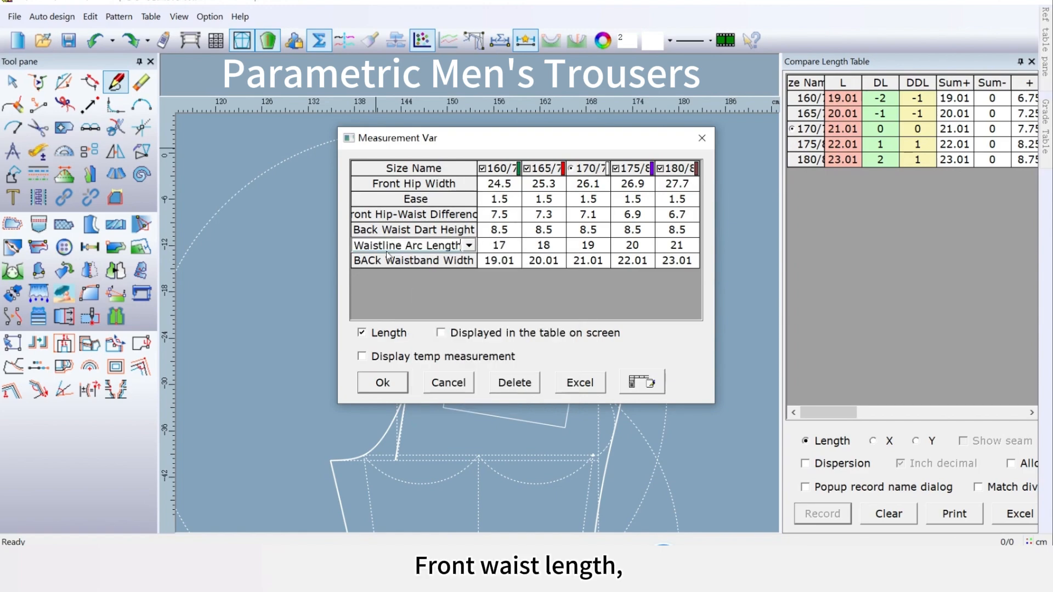
Rename the recorded back waist measurement as "back Waistline Arc Length" and accept the measurement variables
{"action": "left_click", "coordinate": [415, 262]}
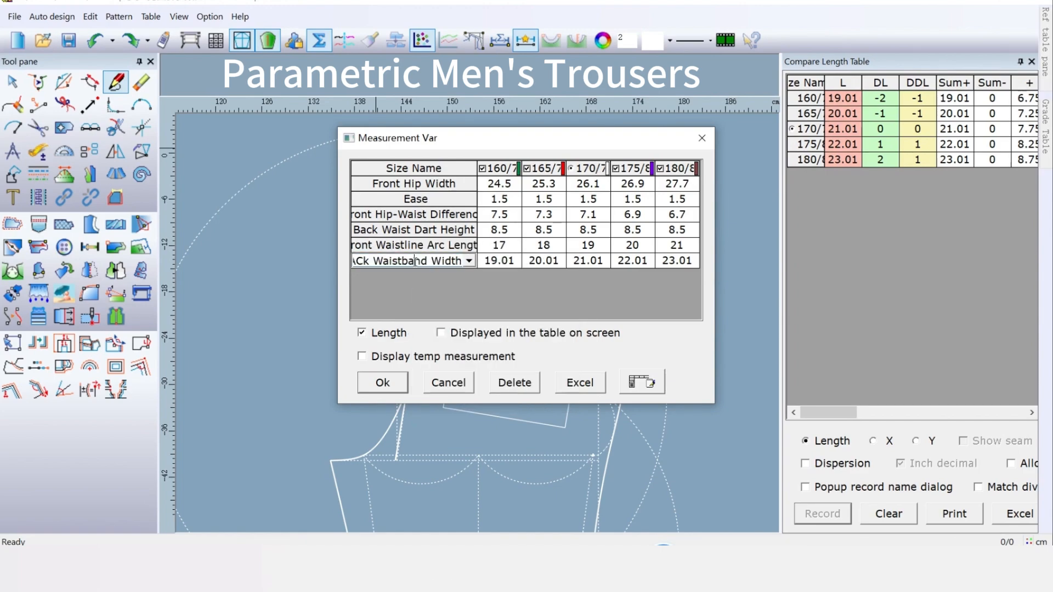
{"action": "double_click", "coordinate": [415, 261]}
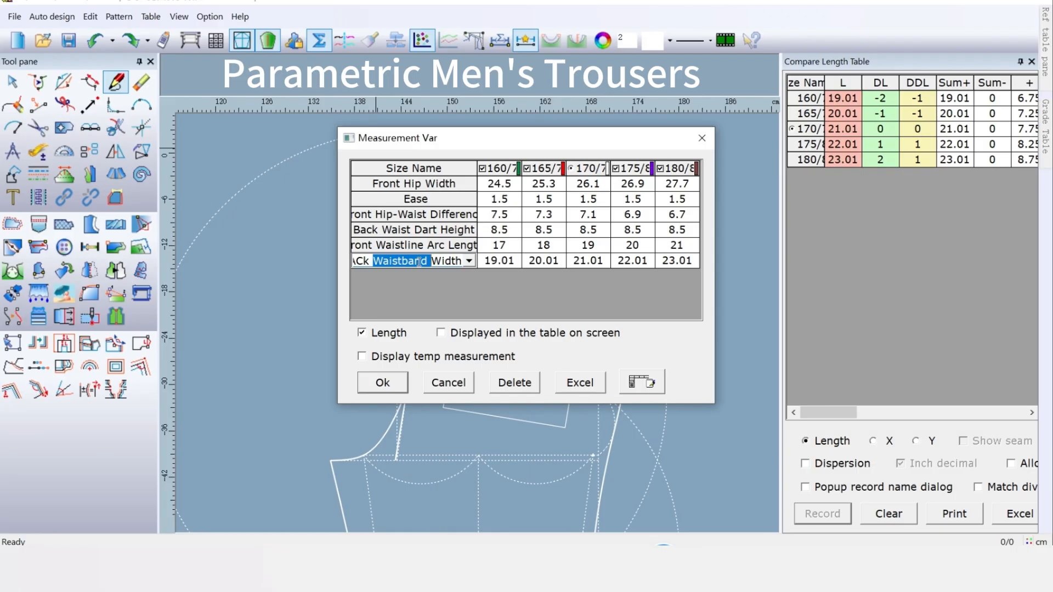
{"action": "left_click", "coordinate": [452, 262]}
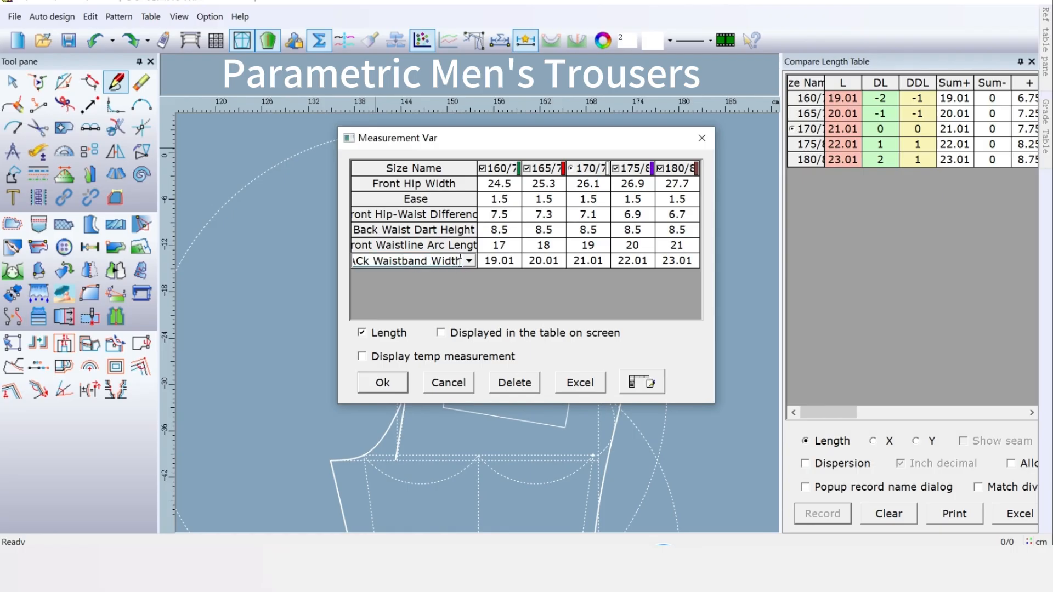
{"action": "left_click_drag", "start_coordinate": [460, 261], "coordinate": [314, 262]}
{"action": "type", "text": "Front Waistline Arc Length"}
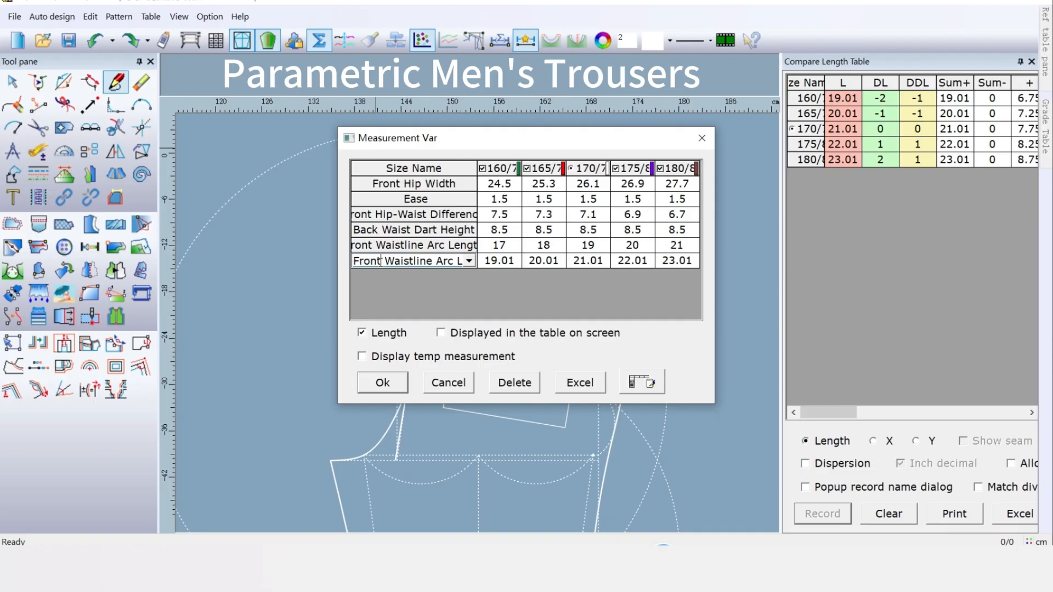
{"action": "double_click", "coordinate": [375, 262]}
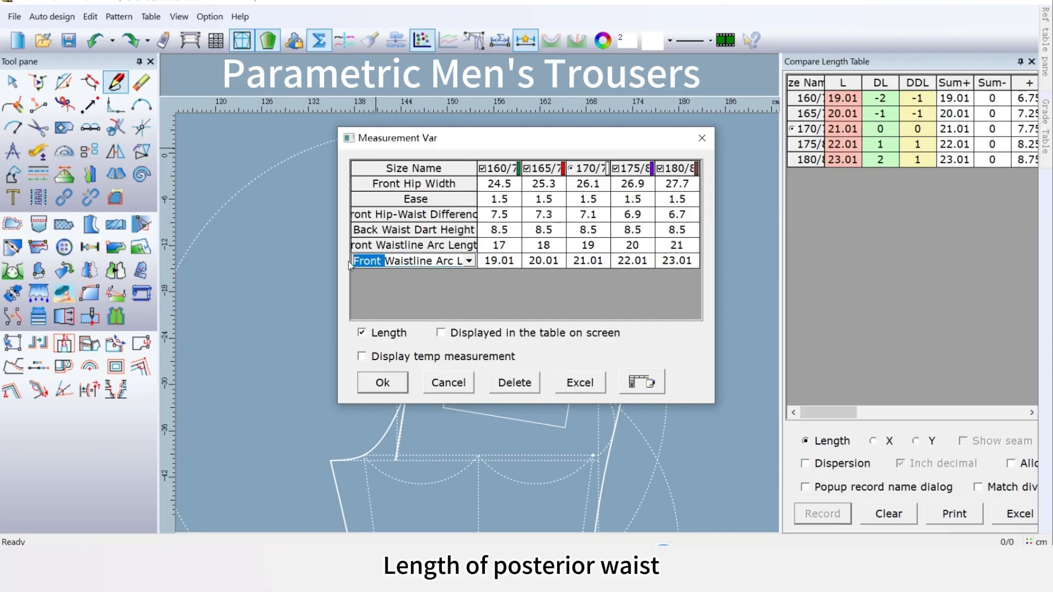
{"action": "type", "text": "back"}
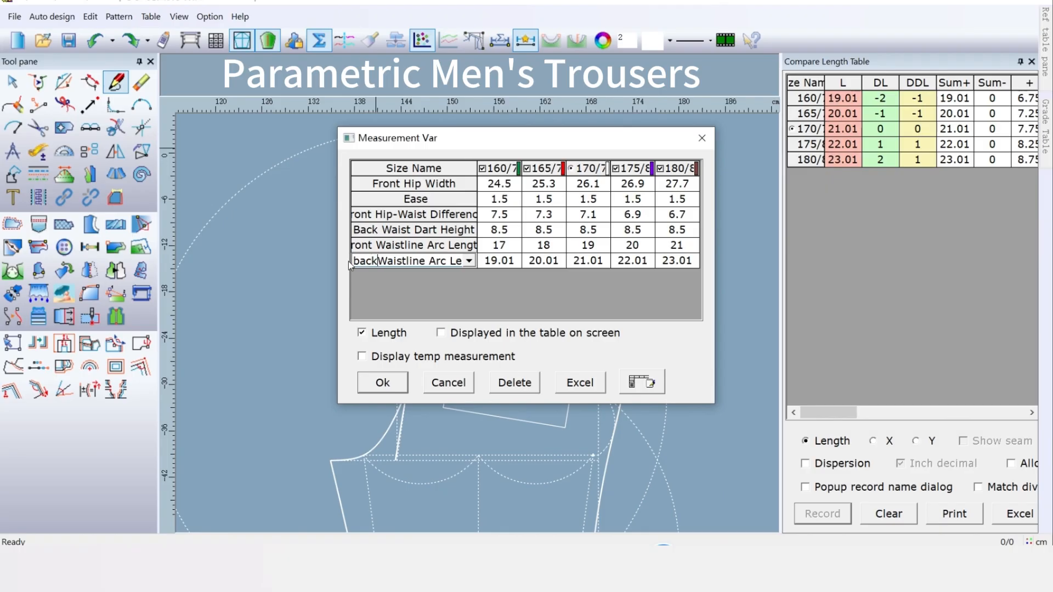
{"action": "left_click", "coordinate": [392, 385]}
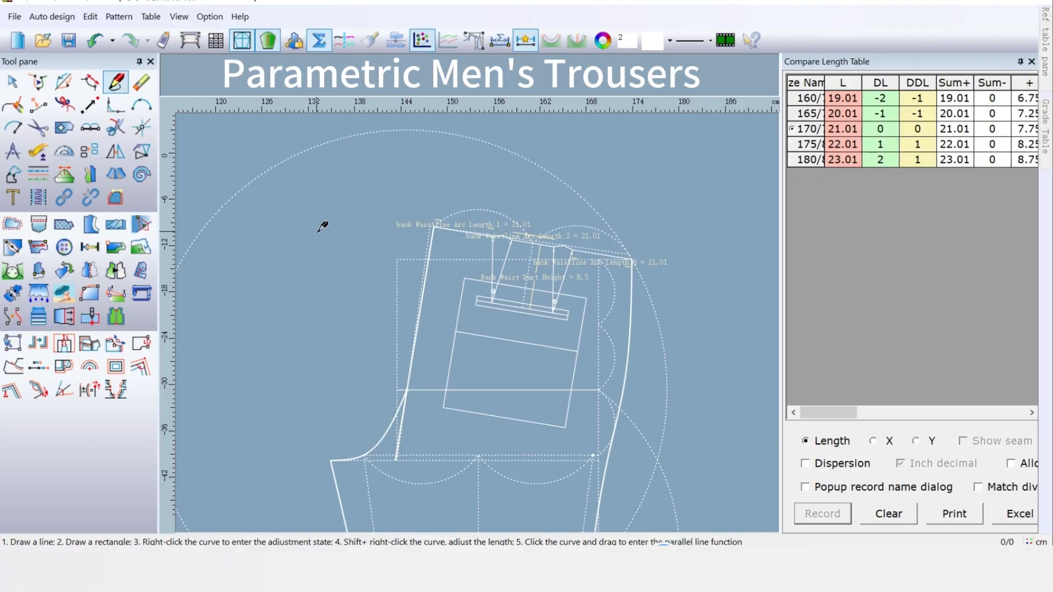
Draw the waistband as a thin-line rectangle in the blank area, Front Waistline Arc Length+back Waistline Arc Length wide and Waistband Width high
{"action": "scroll", "coordinate": [482, 312], "scroll_direction": "down", "scroll_amount": 2}
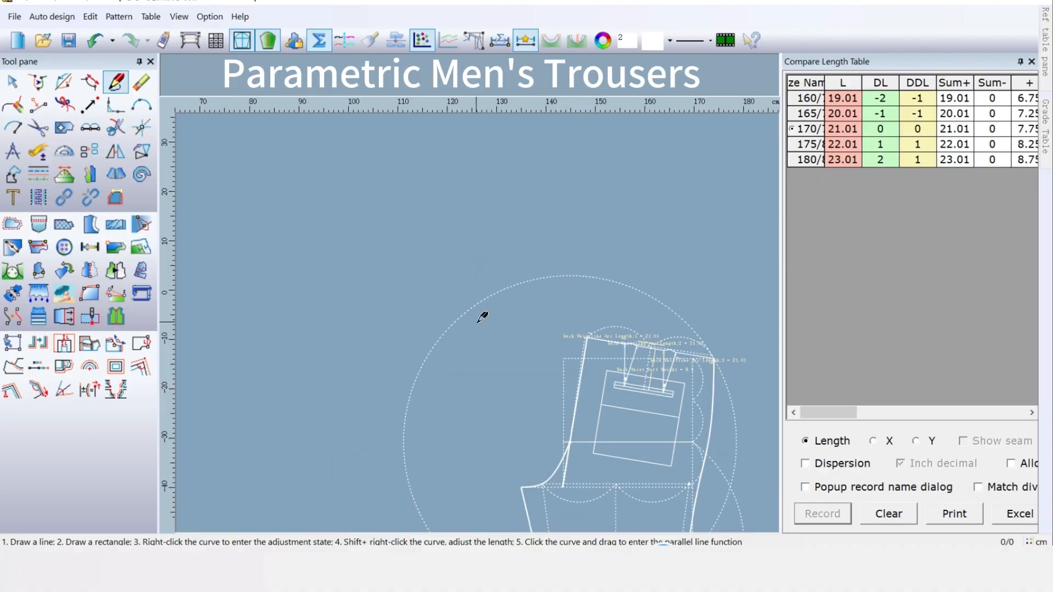
{"action": "scroll", "coordinate": [488, 314], "scroll_direction": "down", "scroll_amount": 2}
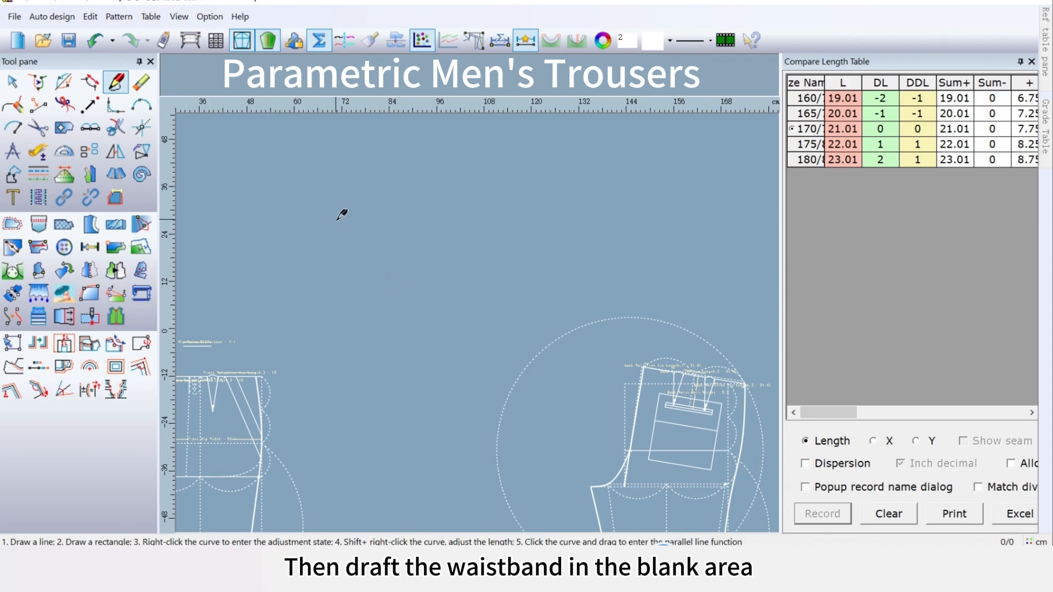
{"action": "left_click", "coordinate": [694, 40]}
{"action": "left_click", "coordinate": [684, 69]}
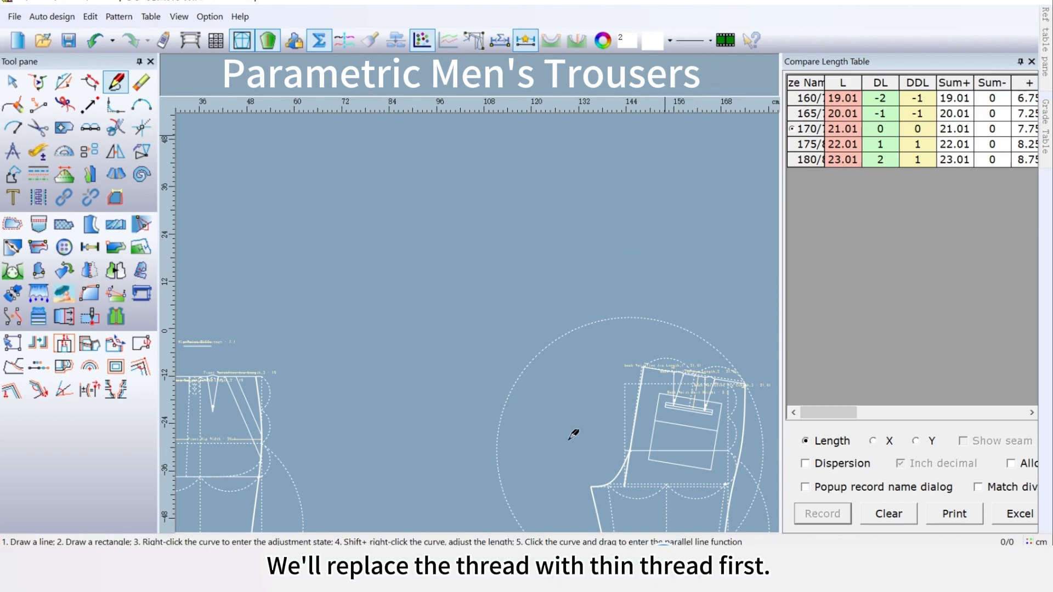
{"action": "left_click_drag", "start_coordinate": [300, 229], "coordinate": [580, 256]}
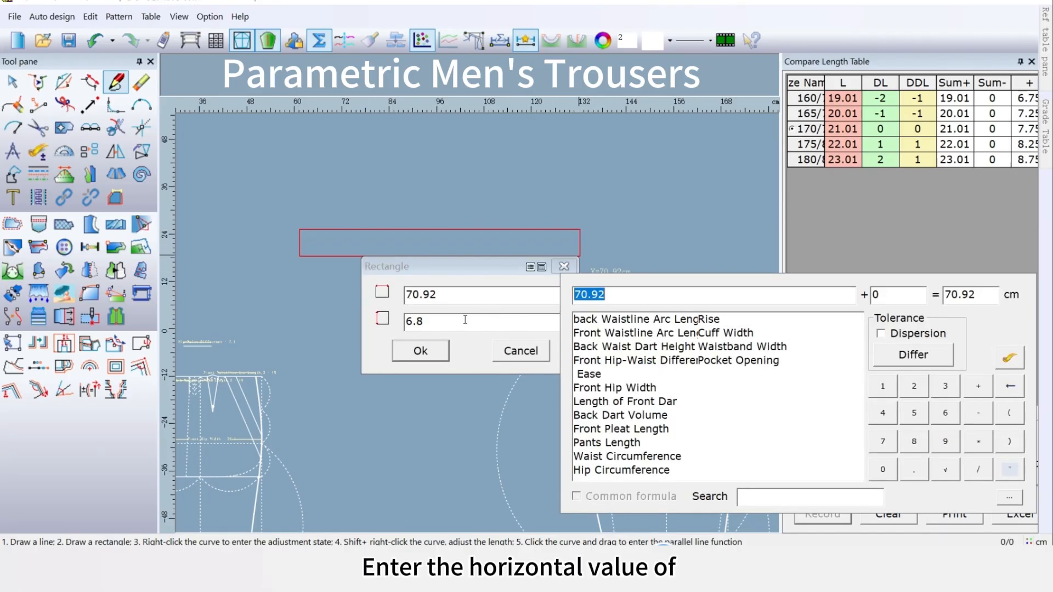
{"action": "left_click", "coordinate": [653, 332]}
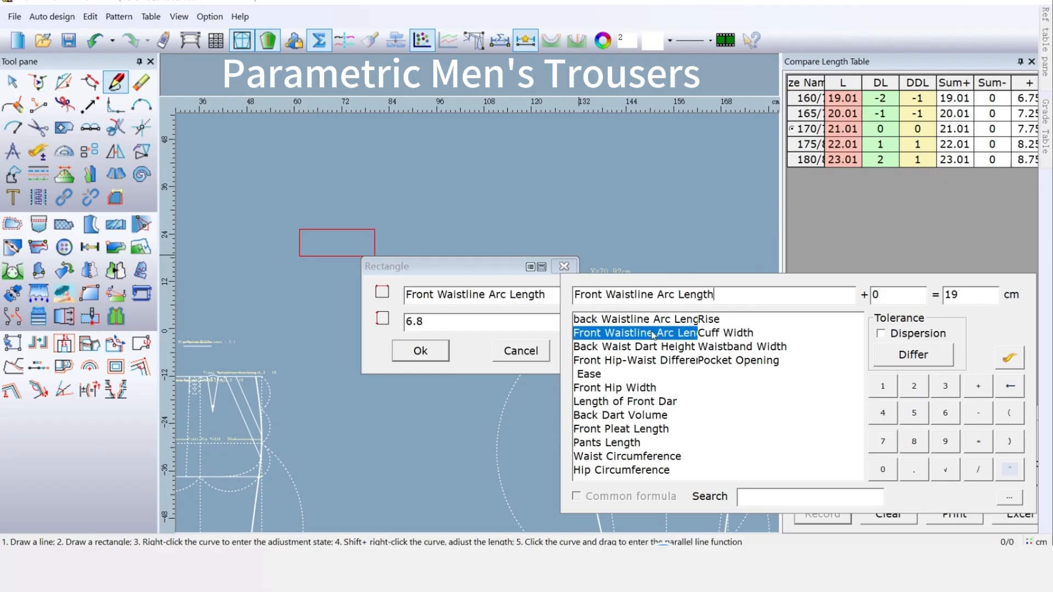
{"action": "left_click", "coordinate": [978, 387]}
{"action": "left_click", "coordinate": [593, 323]}
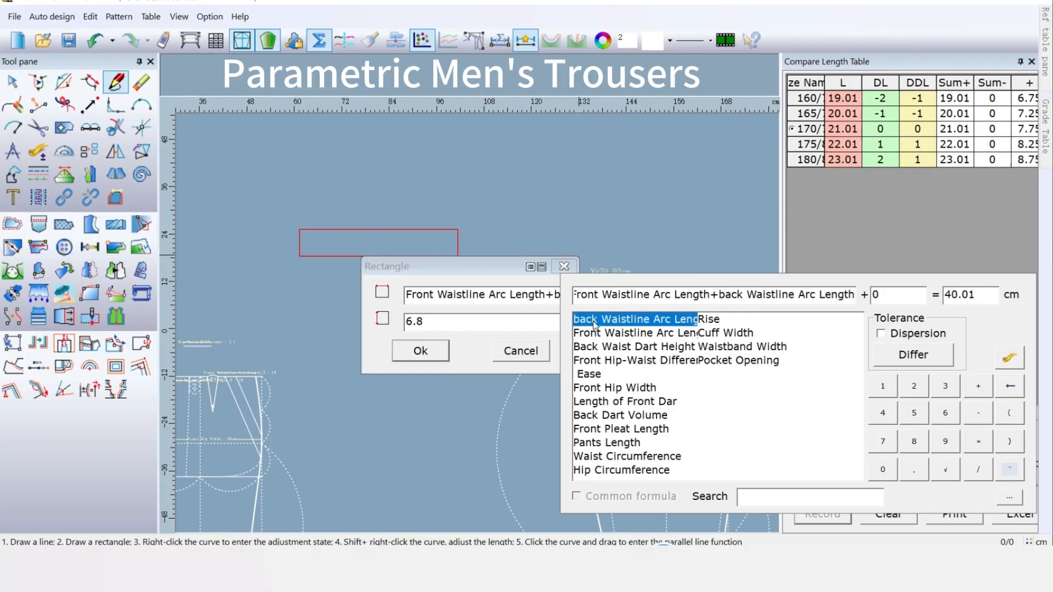
{"action": "left_click", "coordinate": [406, 322]}
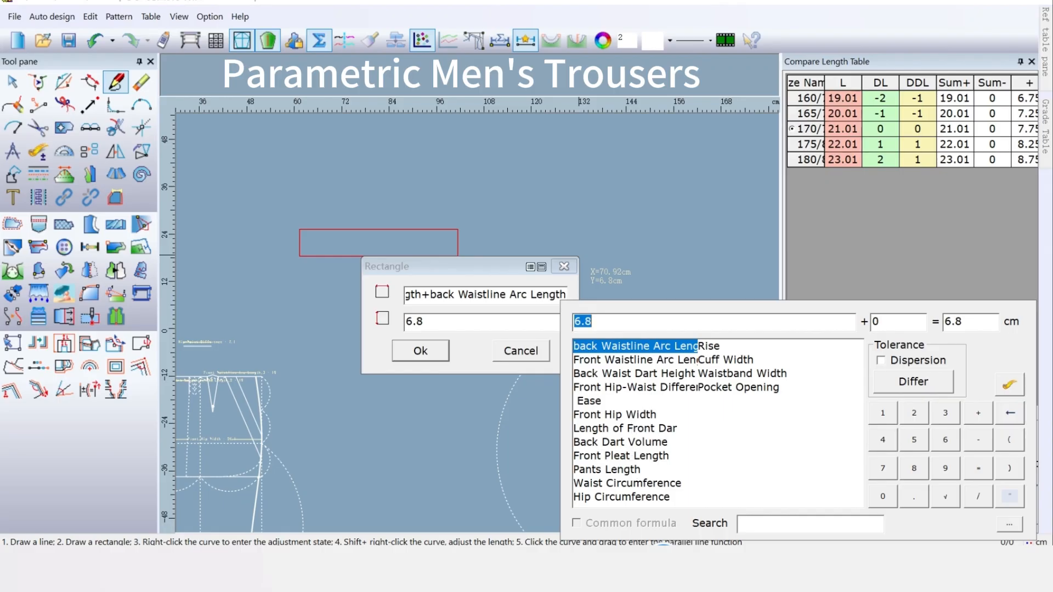
{"action": "left_click", "coordinate": [738, 374]}
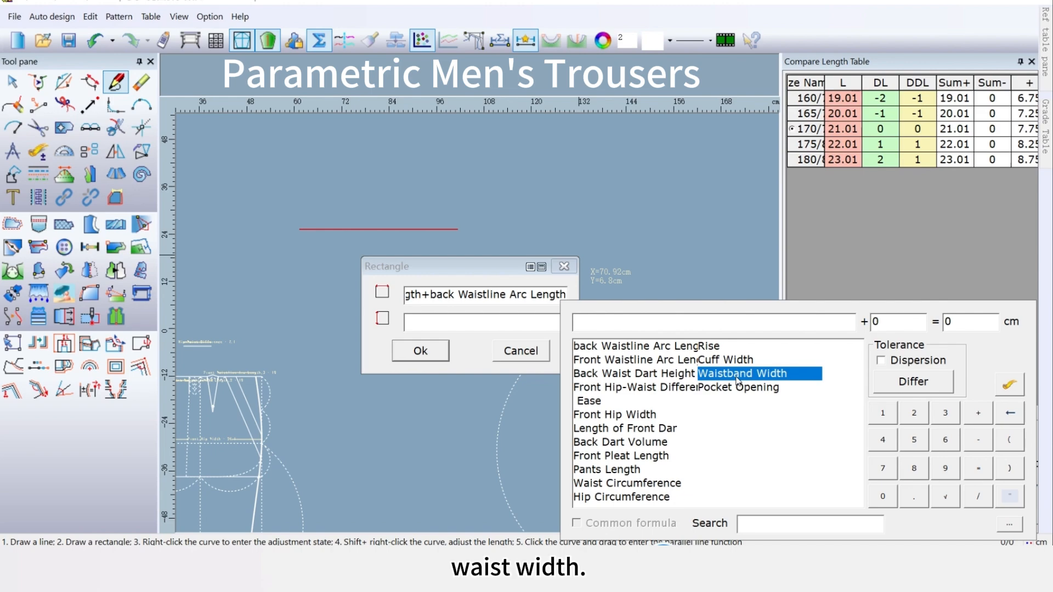
{"action": "double_click", "coordinate": [737, 374]}
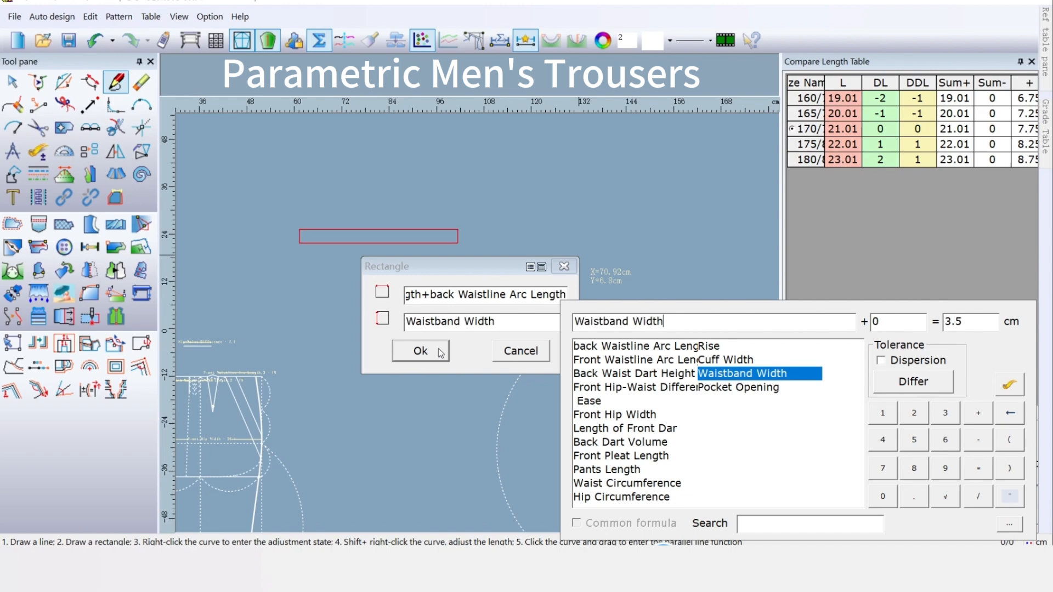
{"action": "left_click", "coordinate": [420, 350]}
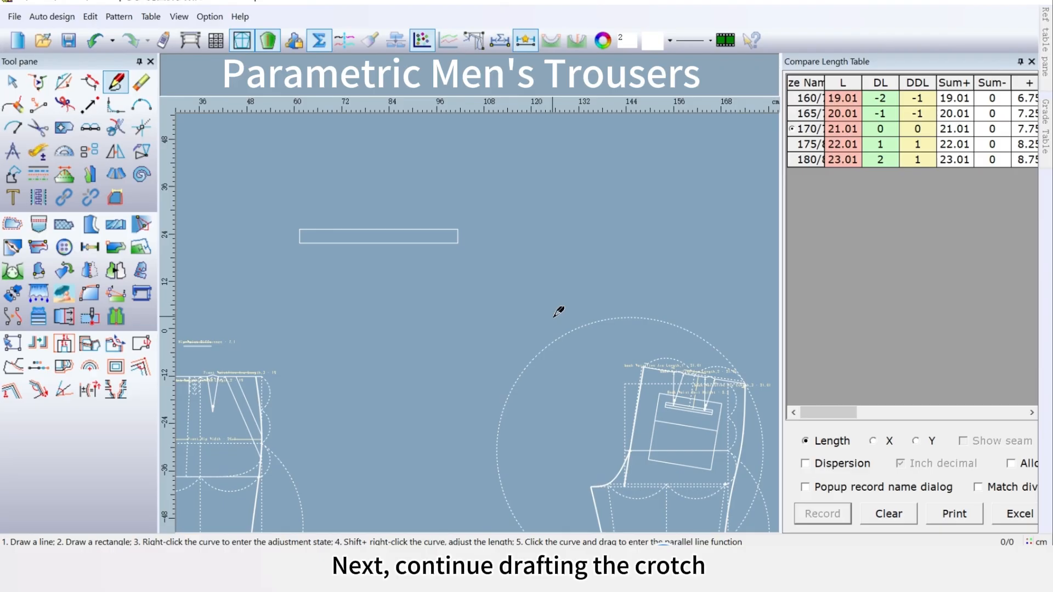
Extend the waistband 3.5 cm horizontally from its lower right corner and close the extension up to the upper right corner
{"action": "scroll", "coordinate": [458, 235], "scroll_direction": "up", "scroll_amount": 3}
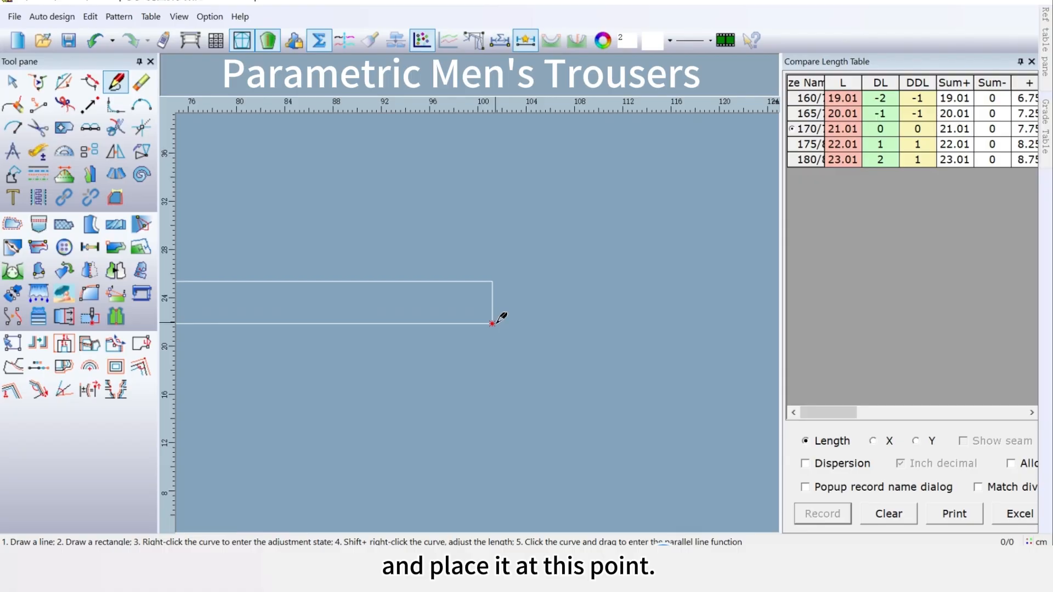
{"action": "left_click", "coordinate": [492, 323]}
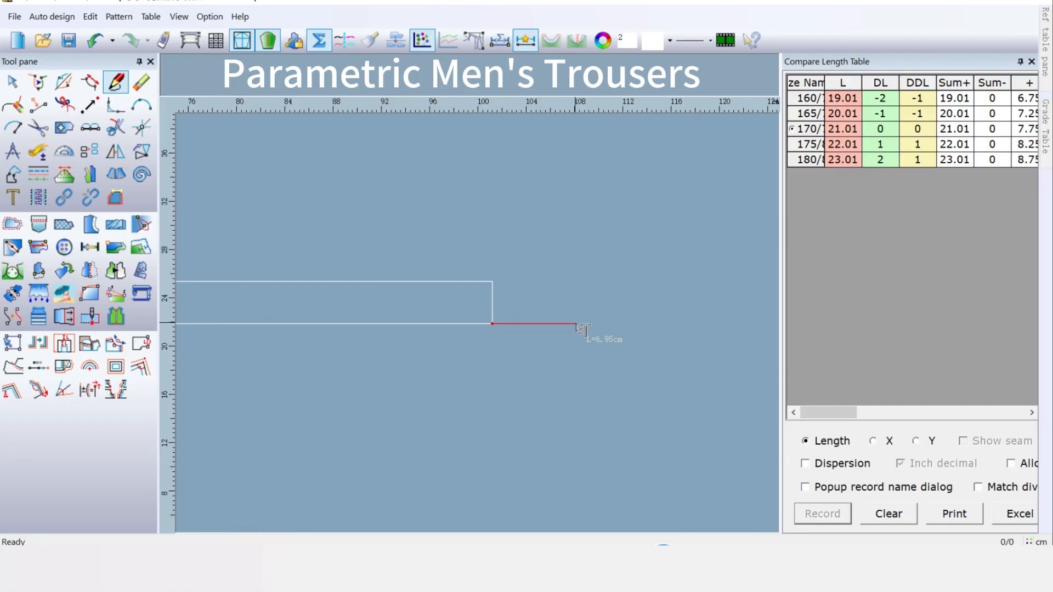
{"action": "left_click", "coordinate": [549, 325]}
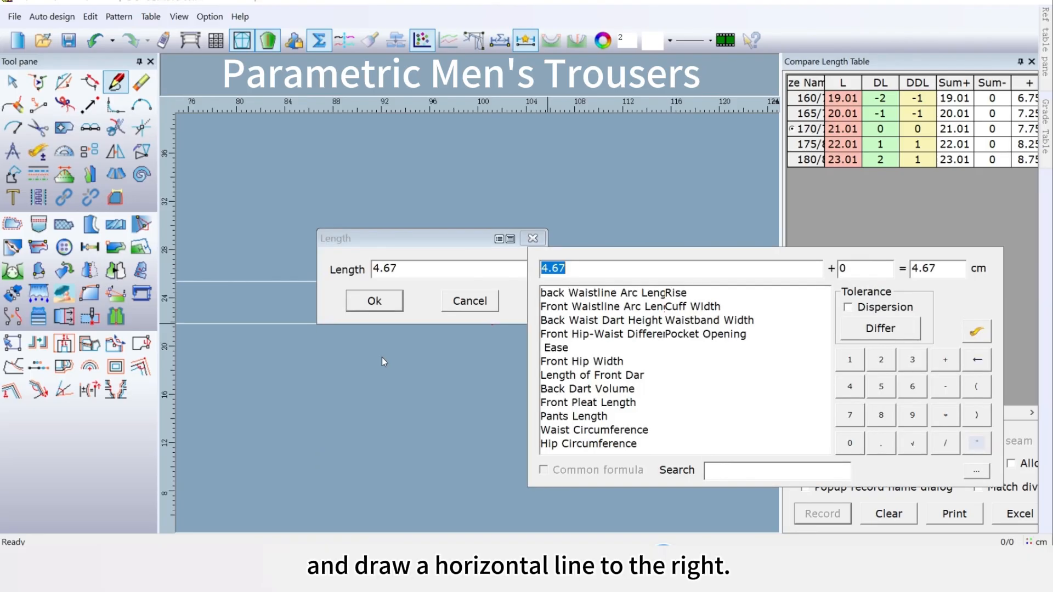
{"action": "left_click", "coordinate": [912, 359]}
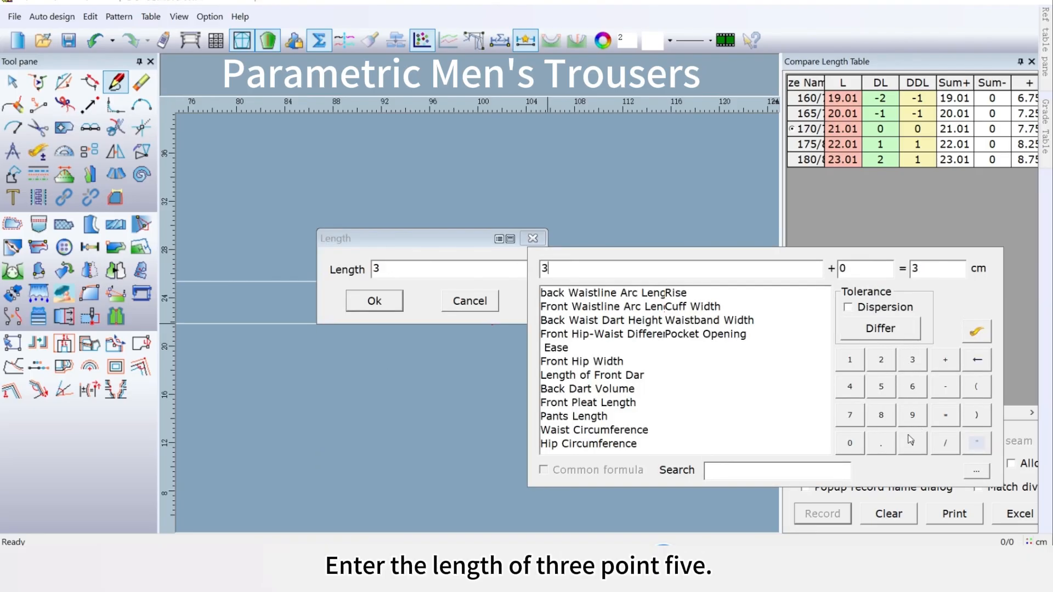
{"action": "left_click", "coordinate": [881, 443]}
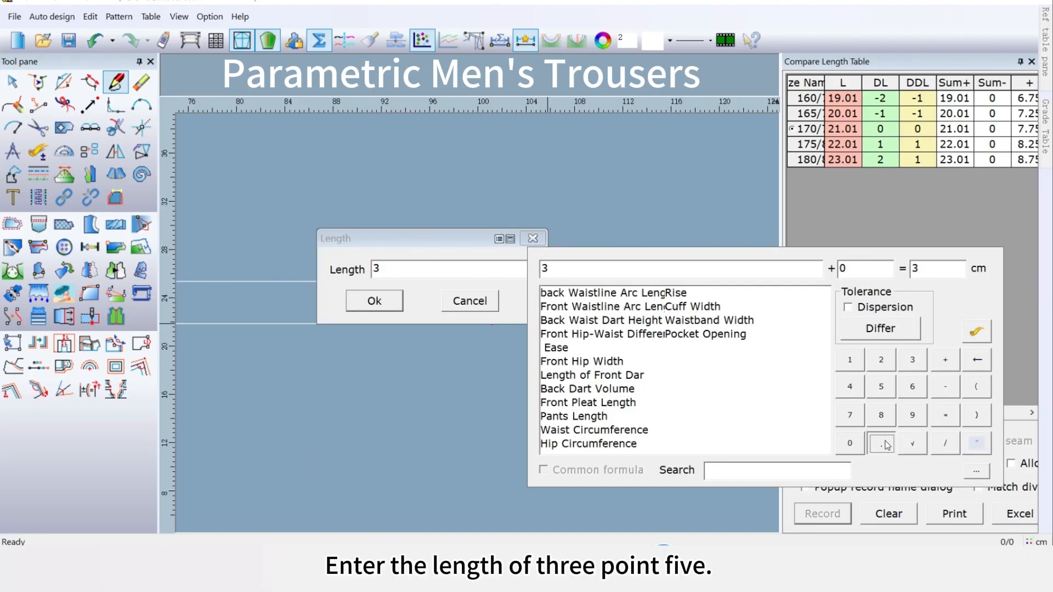
{"action": "left_click", "coordinate": [881, 387]}
{"action": "left_click", "coordinate": [375, 300]}
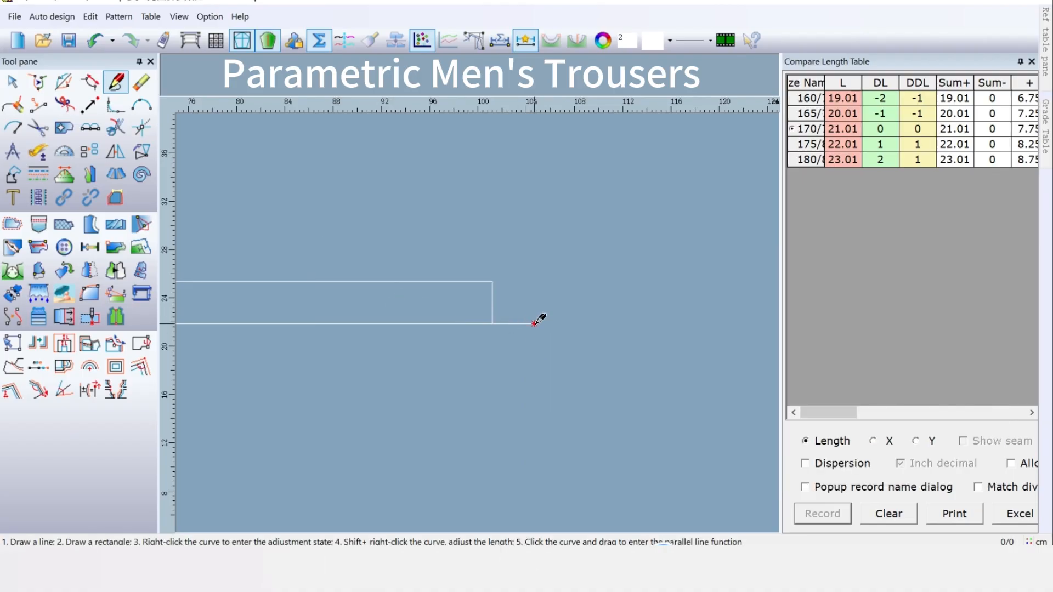
{"action": "right_click", "coordinate": [534, 323]}
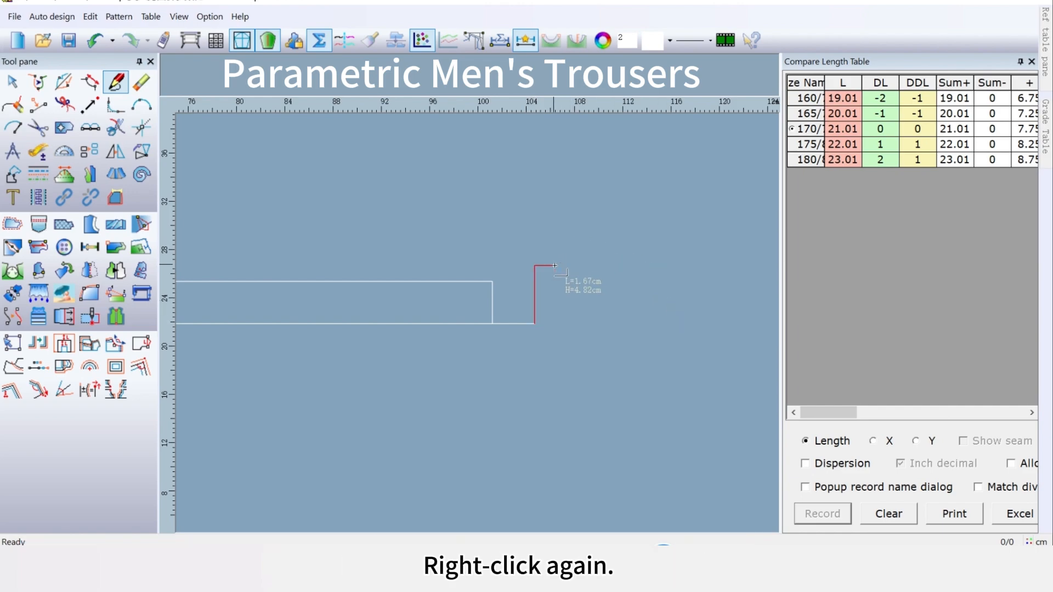
{"action": "left_click", "coordinate": [493, 282]}
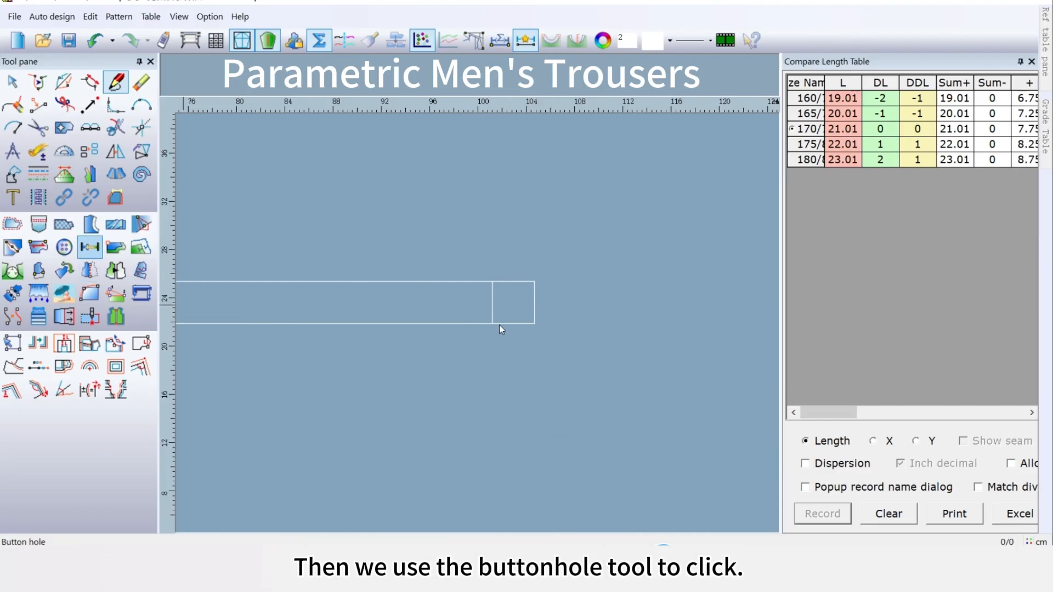
Place a buttonhole in the waistband extension, offset 1.75 cm horizontally and Waistband Width/2 vertically from the extension's lower inner corner
{"action": "left_click", "coordinate": [89, 247]}
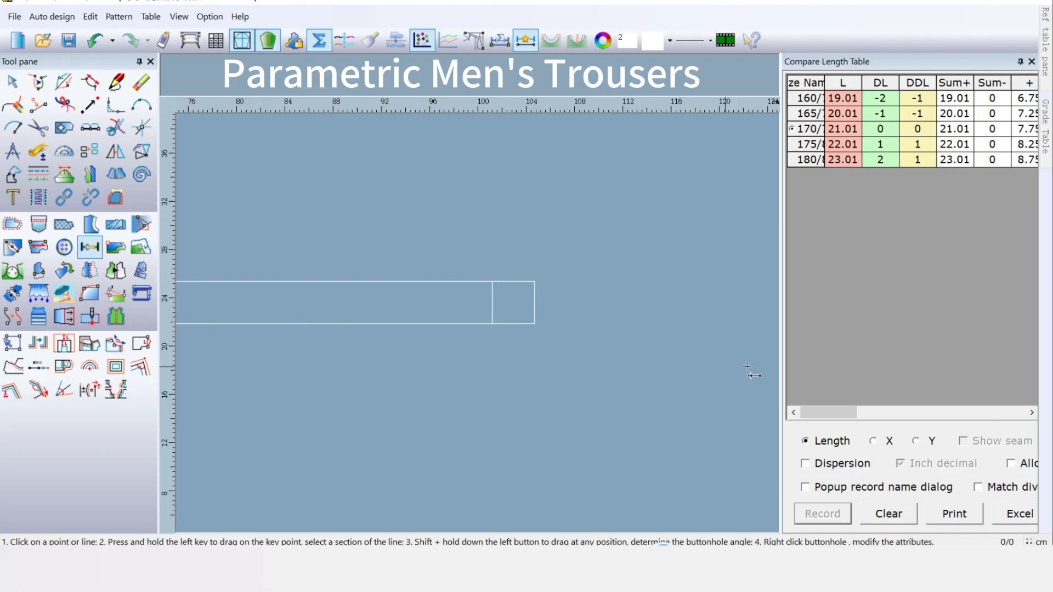
{"action": "left_click", "coordinate": [493, 324]}
{"action": "key", "text": "Return"}
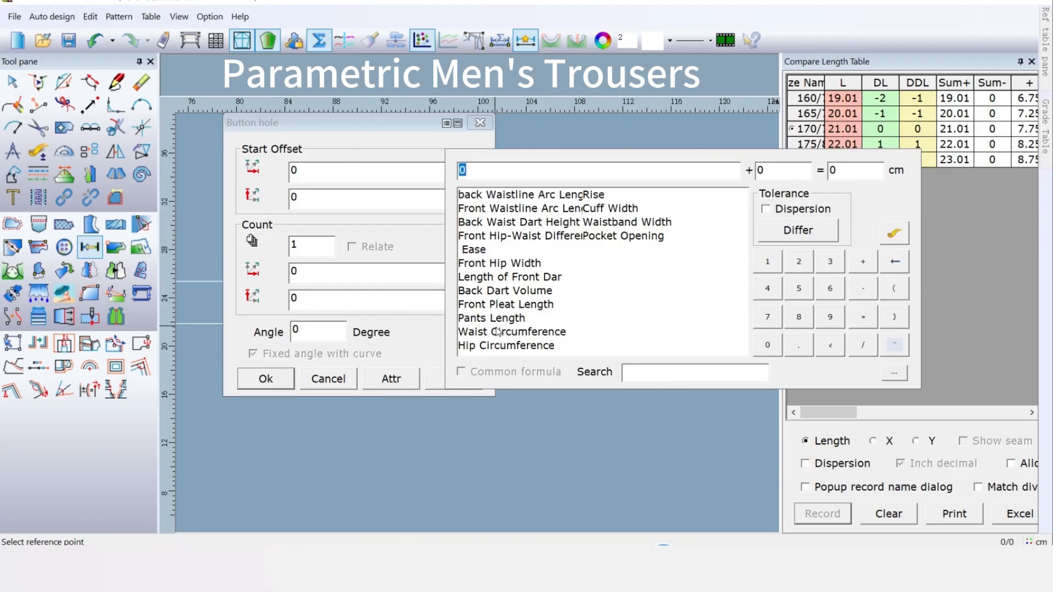
{"action": "left_click", "coordinate": [768, 263]}
{"action": "left_click", "coordinate": [800, 345]}
{"action": "left_click", "coordinate": [767, 316]}
{"action": "left_click", "coordinate": [799, 288]}
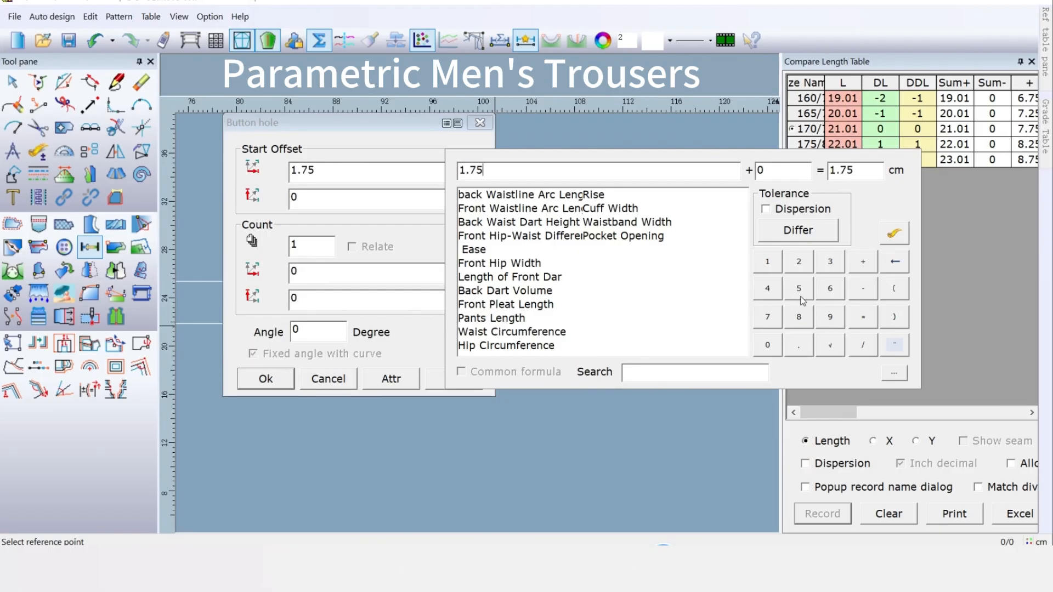
{"action": "left_click", "coordinate": [330, 196]}
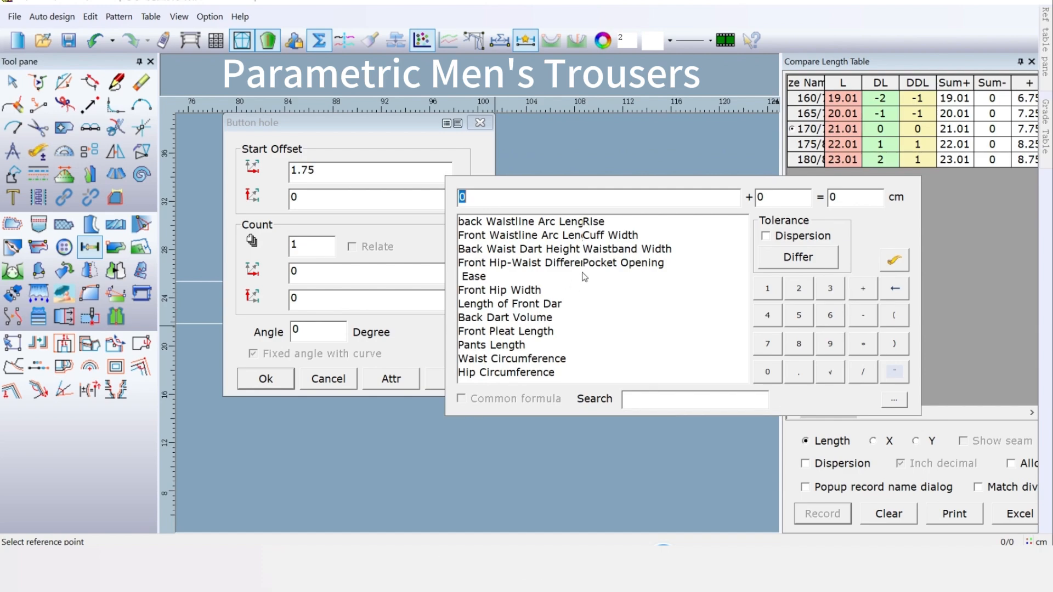
{"action": "double_click", "coordinate": [608, 249]}
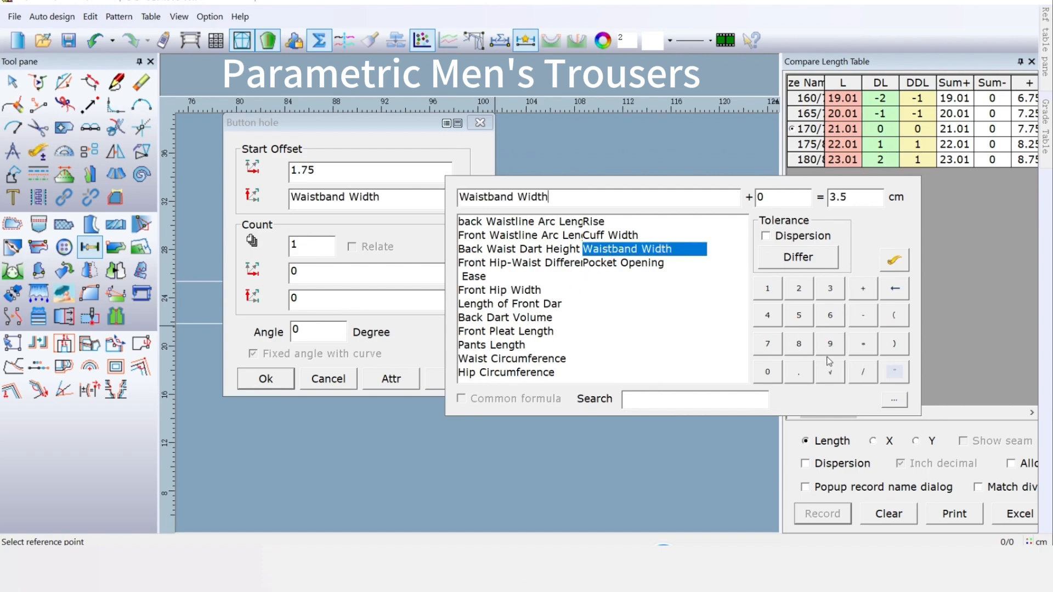
{"action": "left_click", "coordinate": [863, 372]}
{"action": "left_click", "coordinate": [806, 293]}
{"action": "left_click", "coordinate": [265, 379]}
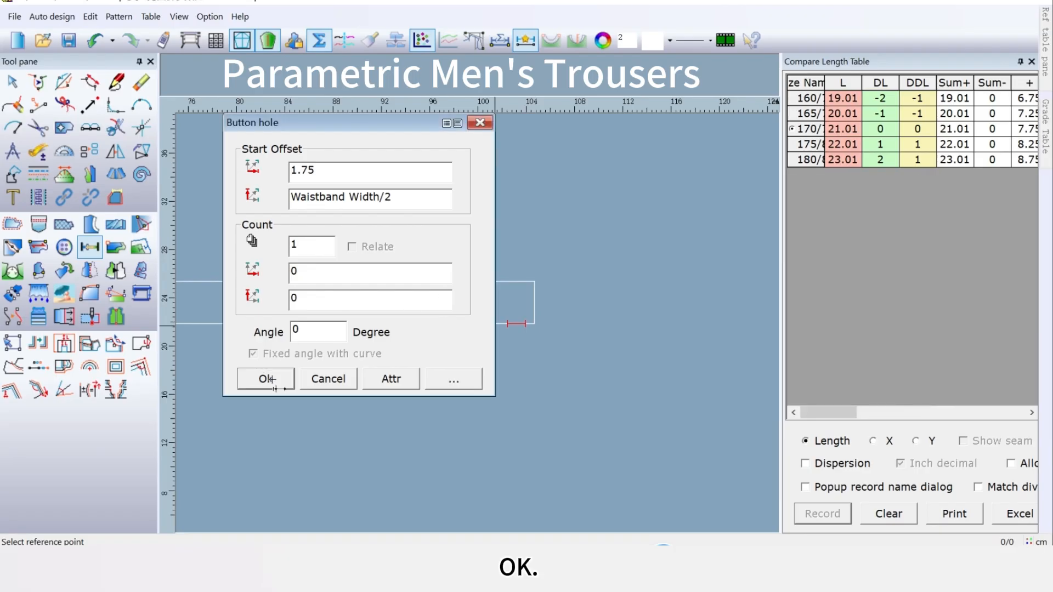
{"action": "left_click", "coordinate": [265, 378]}
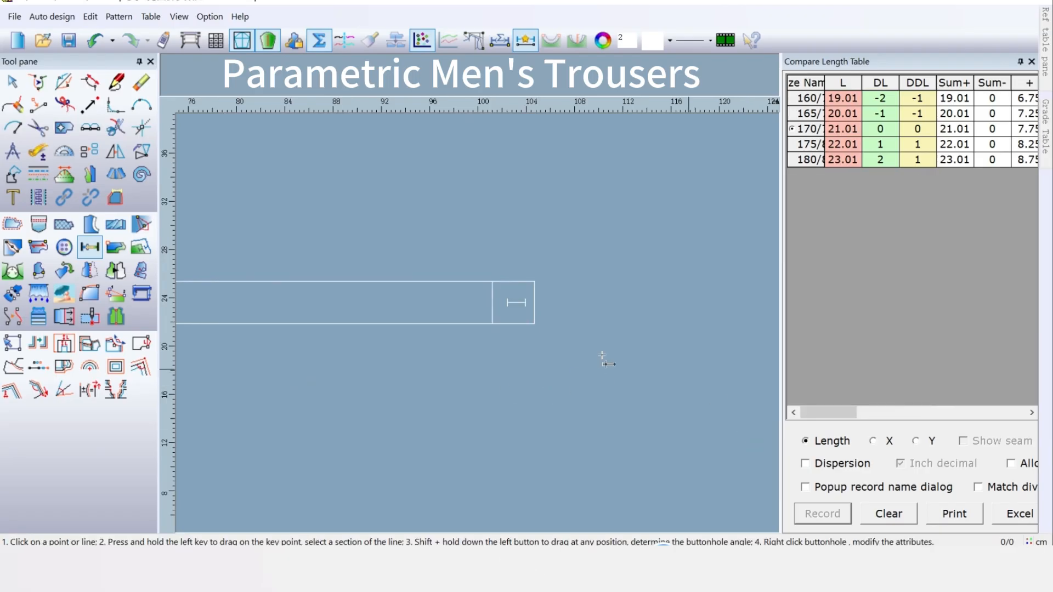
Place a drill mark inside the waistband, offset -1.75 cm horizontally and Waistband Width/2 vertically from the extension's lower inner corner
{"action": "left_click", "coordinate": [60, 251]}
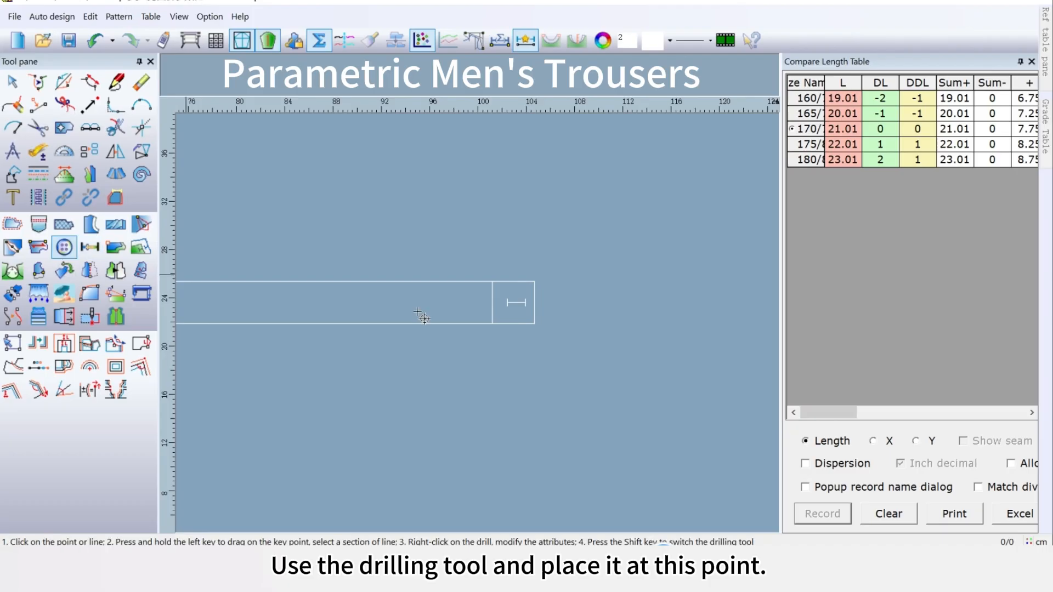
{"action": "left_click", "coordinate": [493, 323]}
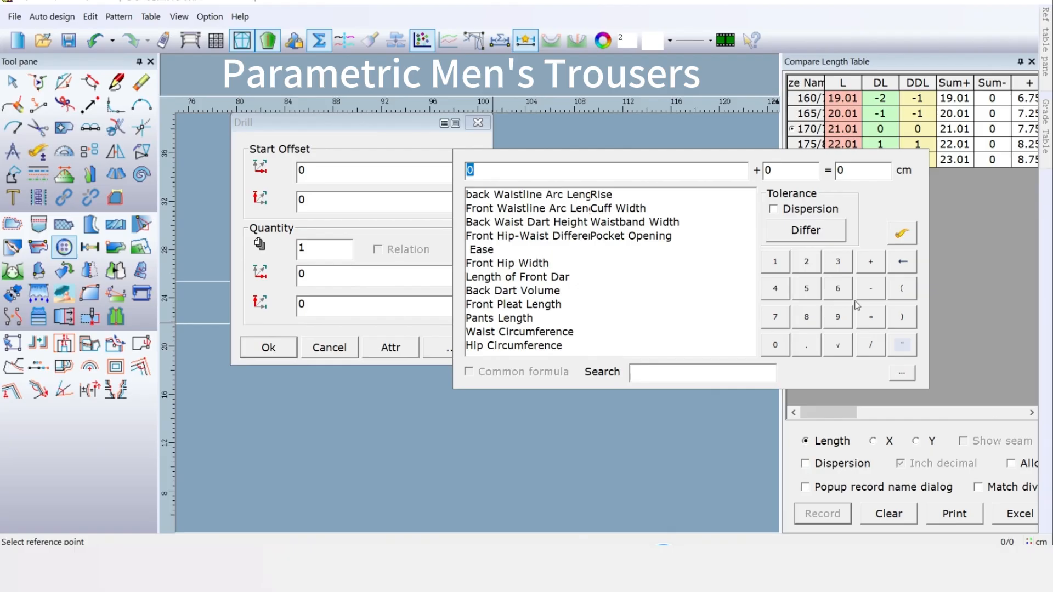
{"action": "left_click", "coordinate": [872, 290]}
{"action": "left_click", "coordinate": [775, 262]}
{"action": "left_click", "coordinate": [810, 350]}
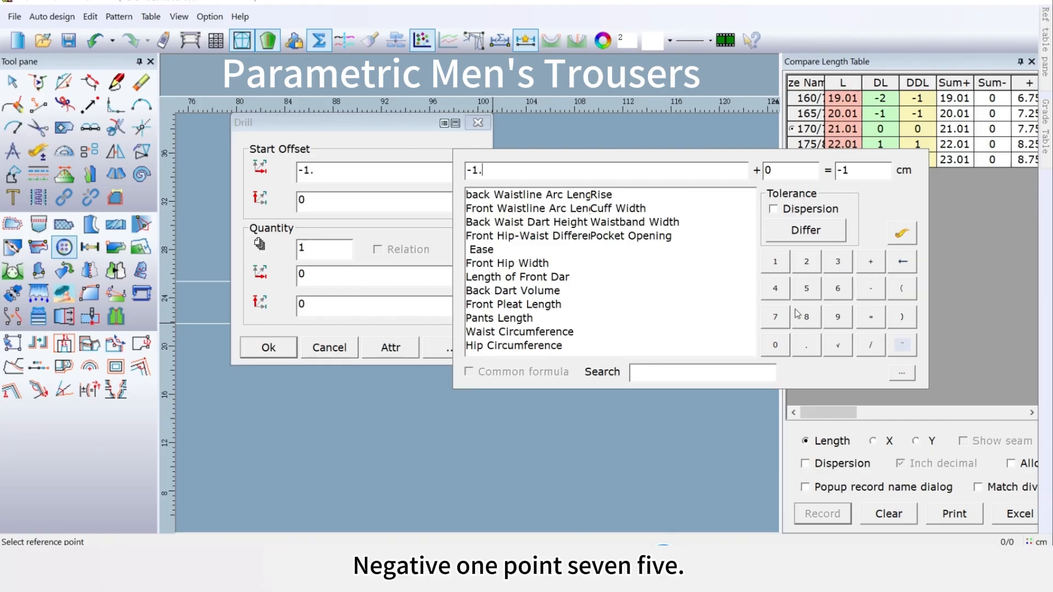
{"action": "left_click", "coordinate": [775, 316]}
{"action": "left_click", "coordinate": [806, 289]}
{"action": "left_click", "coordinate": [337, 202]}
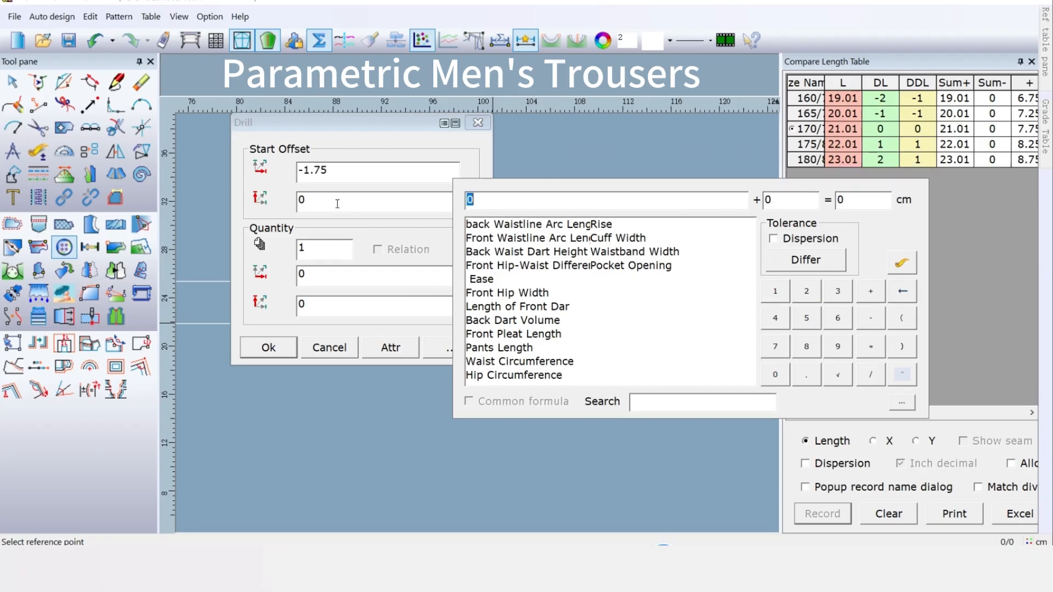
{"action": "double_click", "coordinate": [634, 256]}
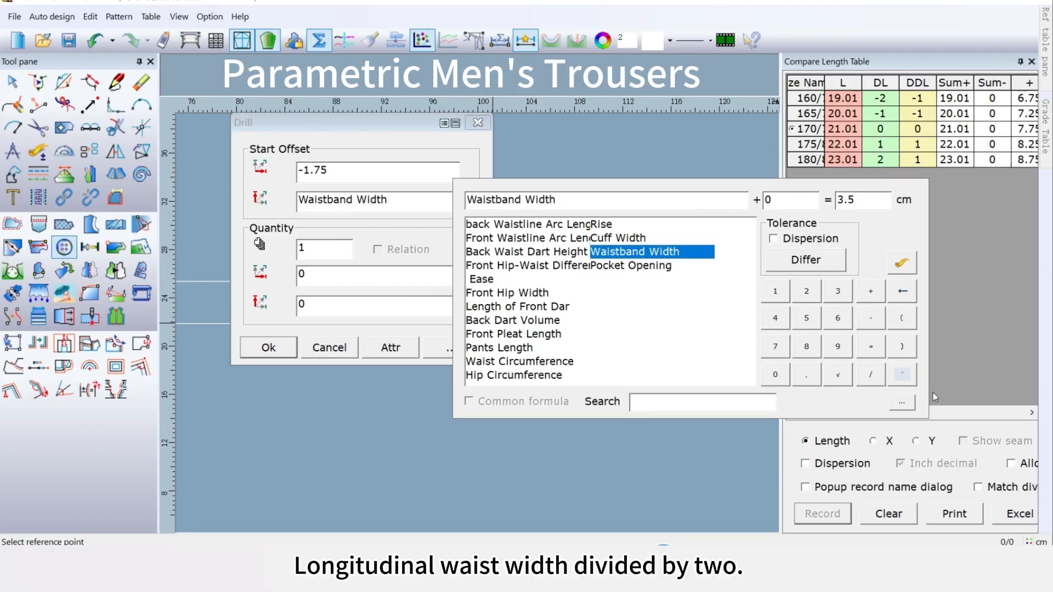
{"action": "left_click", "coordinate": [871, 375]}
{"action": "left_click", "coordinate": [807, 291]}
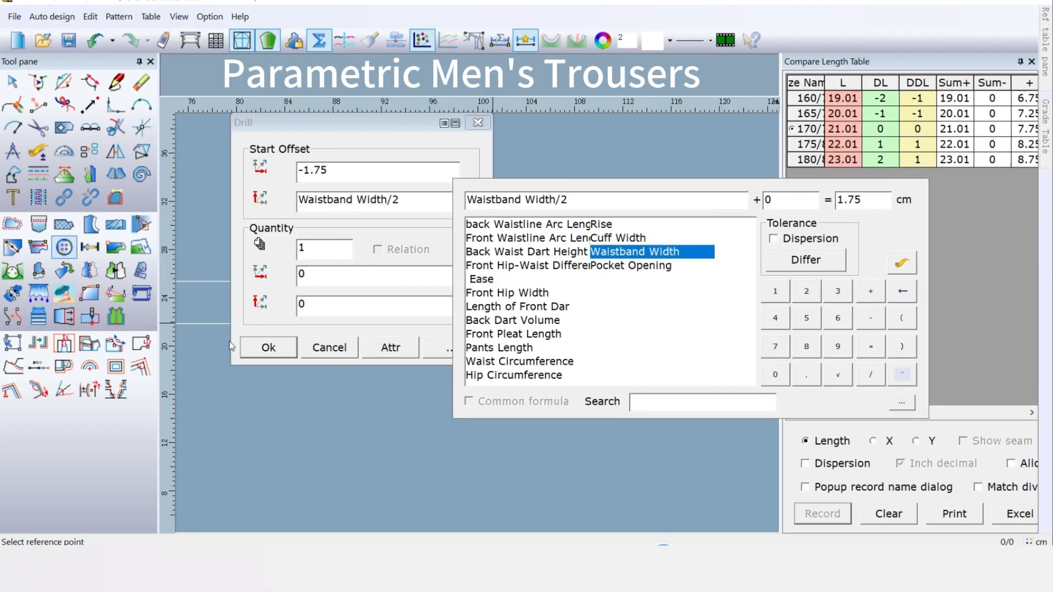
{"action": "left_click", "coordinate": [270, 347]}
{"action": "left_click", "coordinate": [270, 347]}
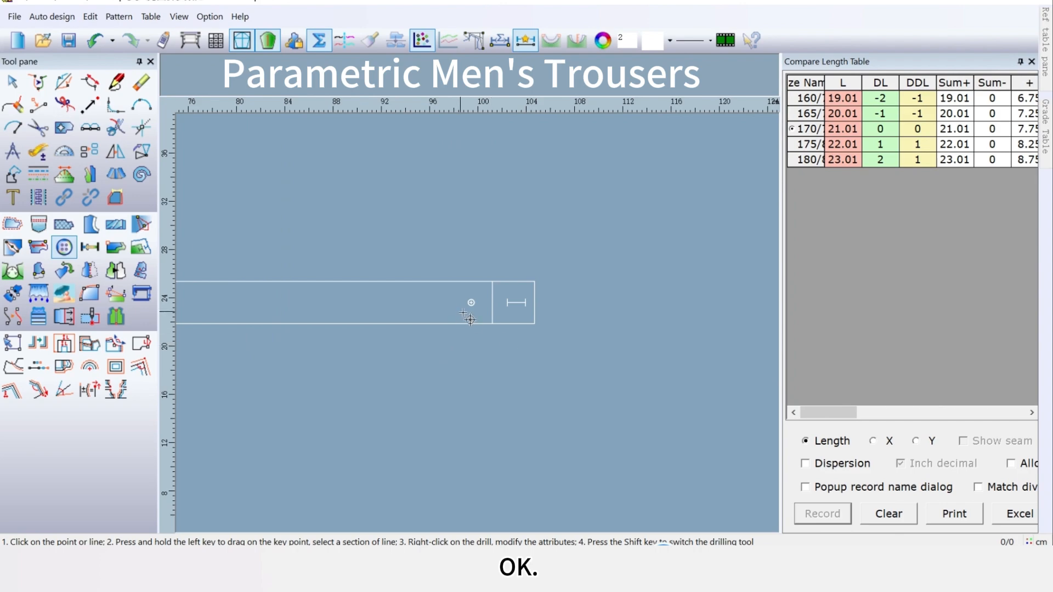
Set the radius of the waistband's drill mark to 0.75
{"action": "scroll", "coordinate": [477, 320], "scroll_direction": "up", "scroll_amount": 1}
{"action": "scroll", "coordinate": [477, 320], "scroll_direction": "up", "scroll_amount": 3}
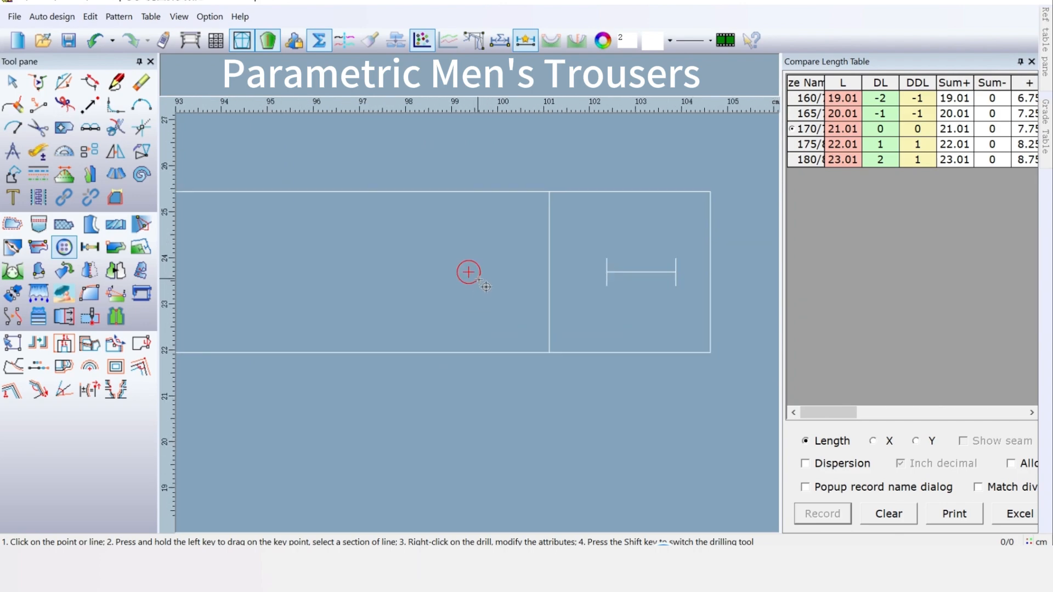
{"action": "right_click", "coordinate": [469, 273]}
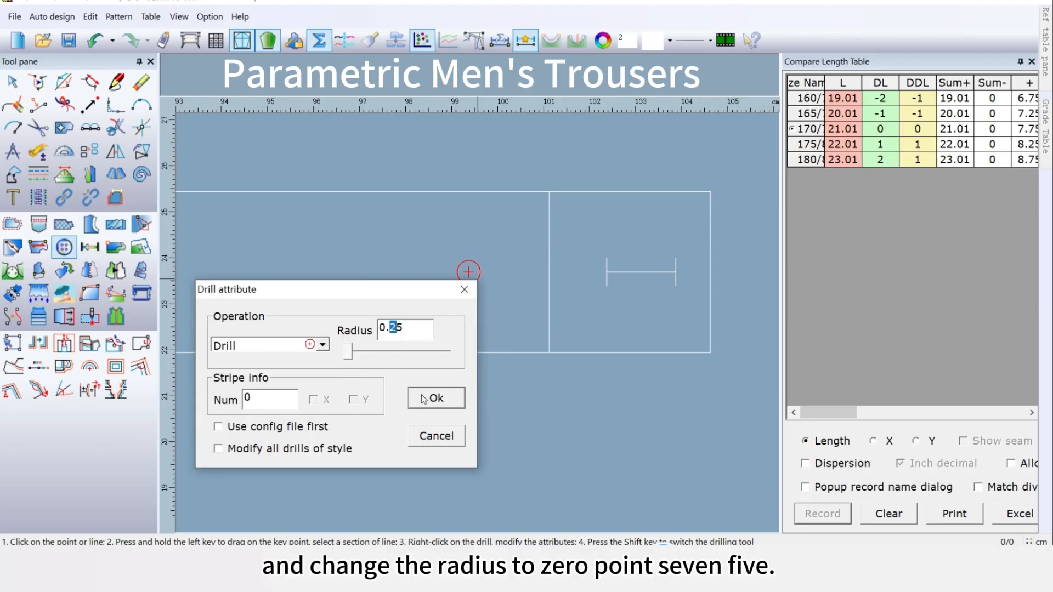
{"action": "type", "text": "7"}
{"action": "left_click", "coordinate": [426, 398]}
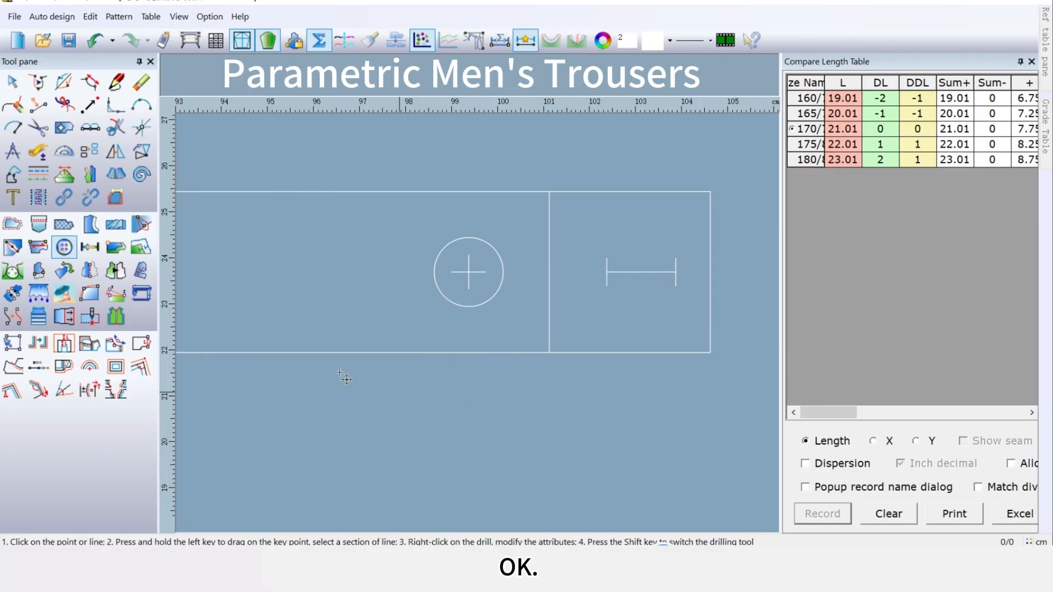
Mirror the waistband's long edges, extension seam line and drill mark across the waistband's left edge, leaving out the extension and buttonhole
{"action": "scroll", "coordinate": [481, 329], "scroll_direction": "down", "scroll_amount": 4}
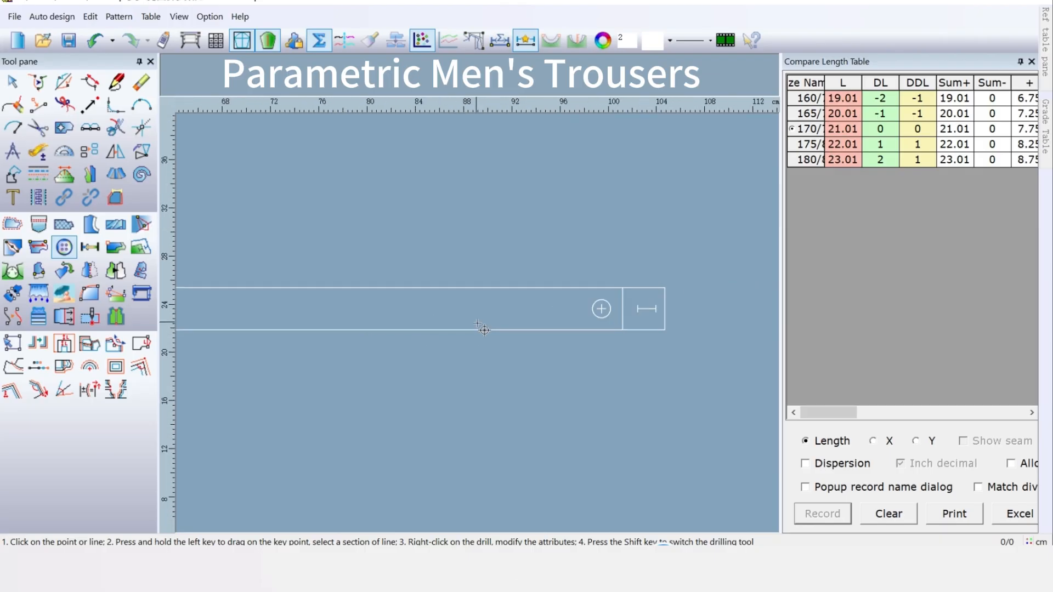
{"action": "scroll", "coordinate": [483, 330], "scroll_direction": "down", "scroll_amount": 3}
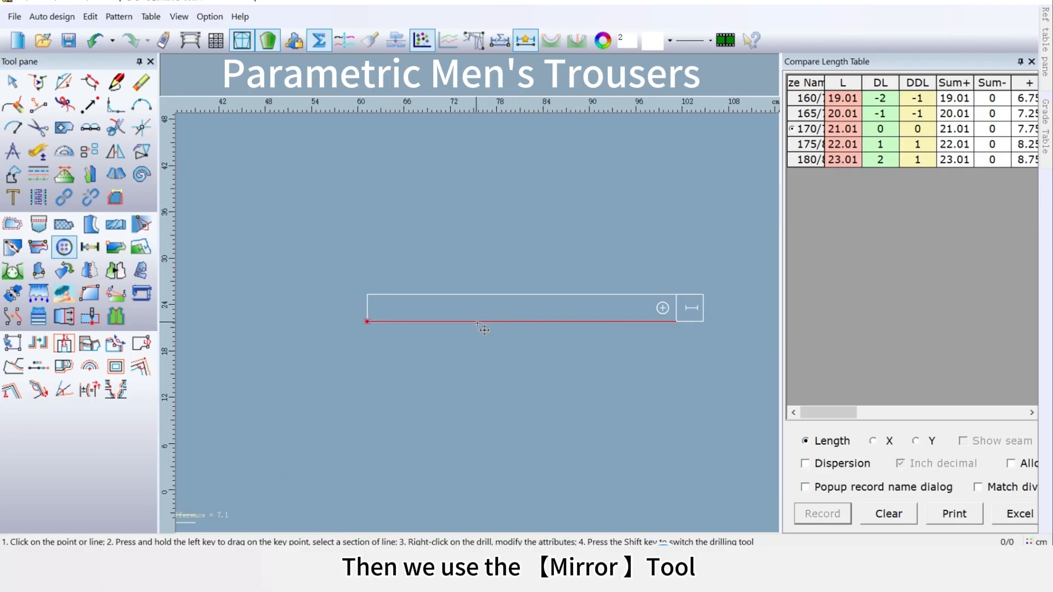
{"action": "left_click", "coordinate": [112, 157]}
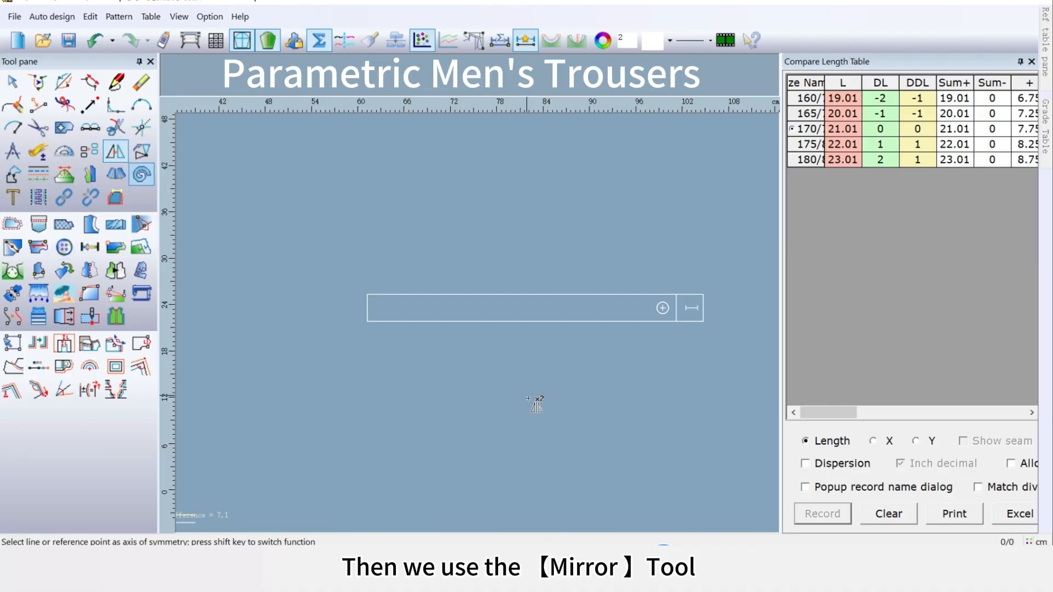
{"action": "left_click", "coordinate": [367, 317]}
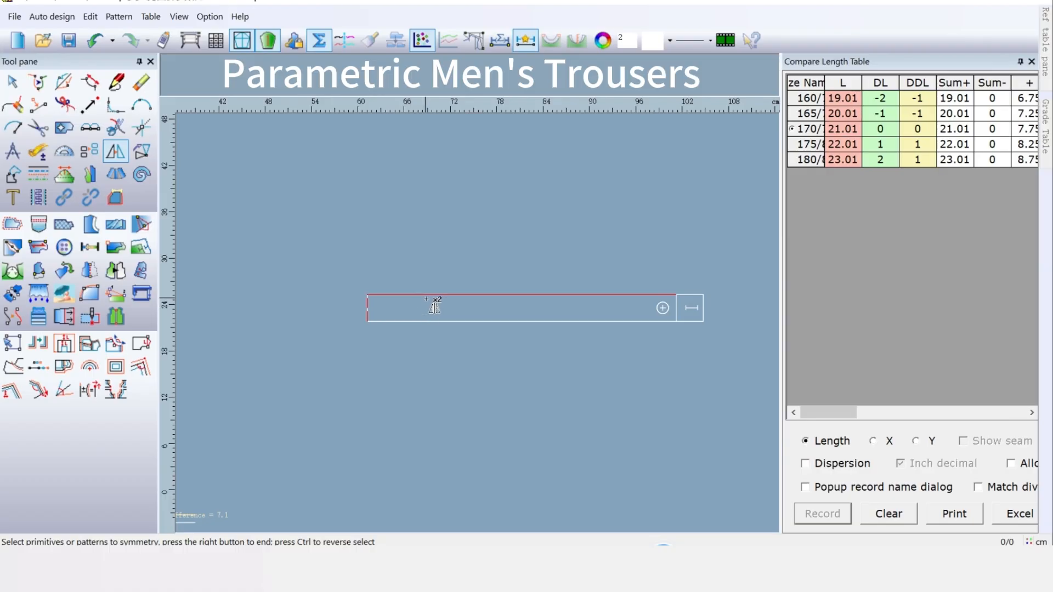
{"action": "left_click", "coordinate": [427, 296]}
{"action": "left_click", "coordinate": [448, 321]}
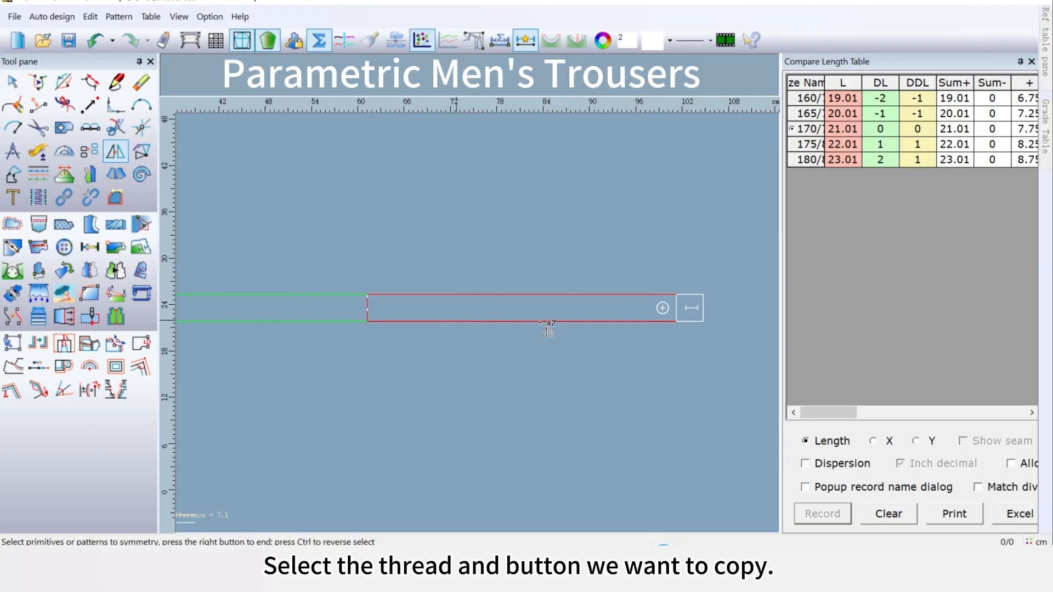
{"action": "left_click", "coordinate": [677, 308]}
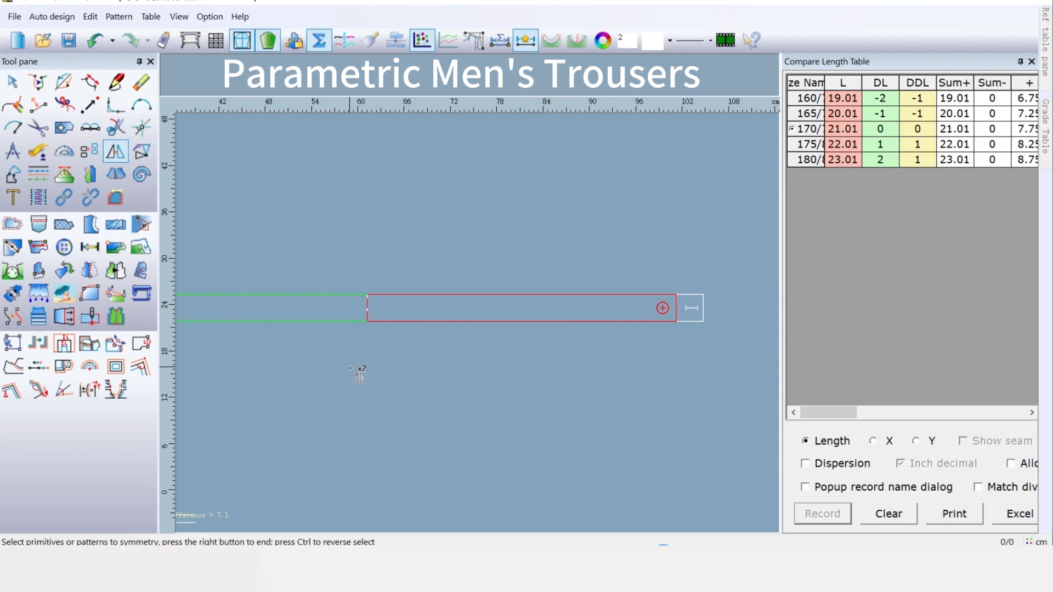
{"action": "scroll", "coordinate": [350, 369], "scroll_direction": "down", "scroll_amount": 1}
{"action": "scroll", "coordinate": [535, 299], "scroll_direction": "up", "scroll_amount": 1}
{"action": "scroll", "coordinate": [459, 346], "scroll_direction": "down", "scroll_amount": 2}
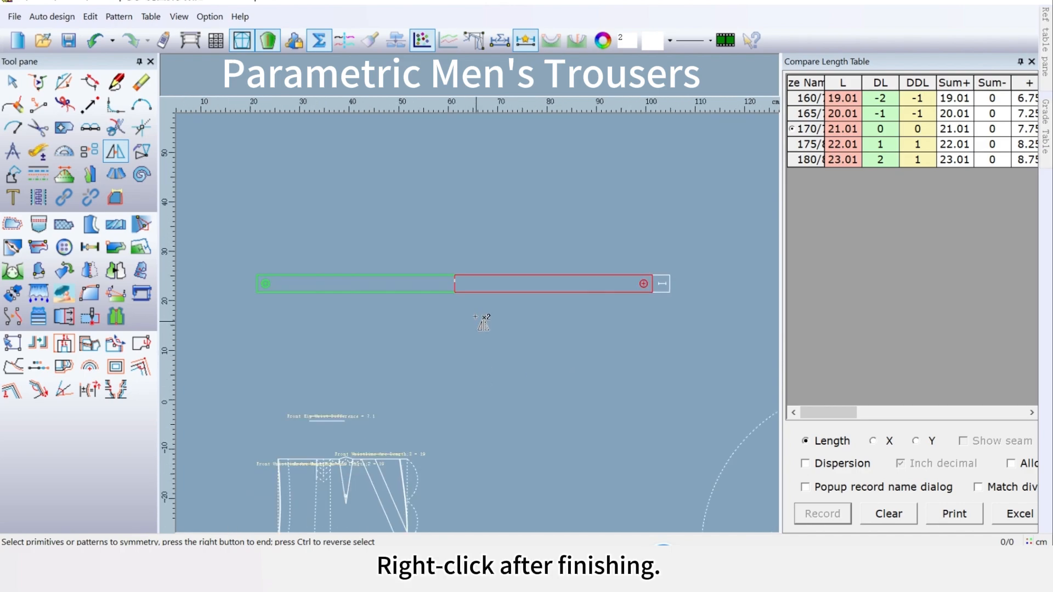
{"action": "right_click", "coordinate": [475, 316]}
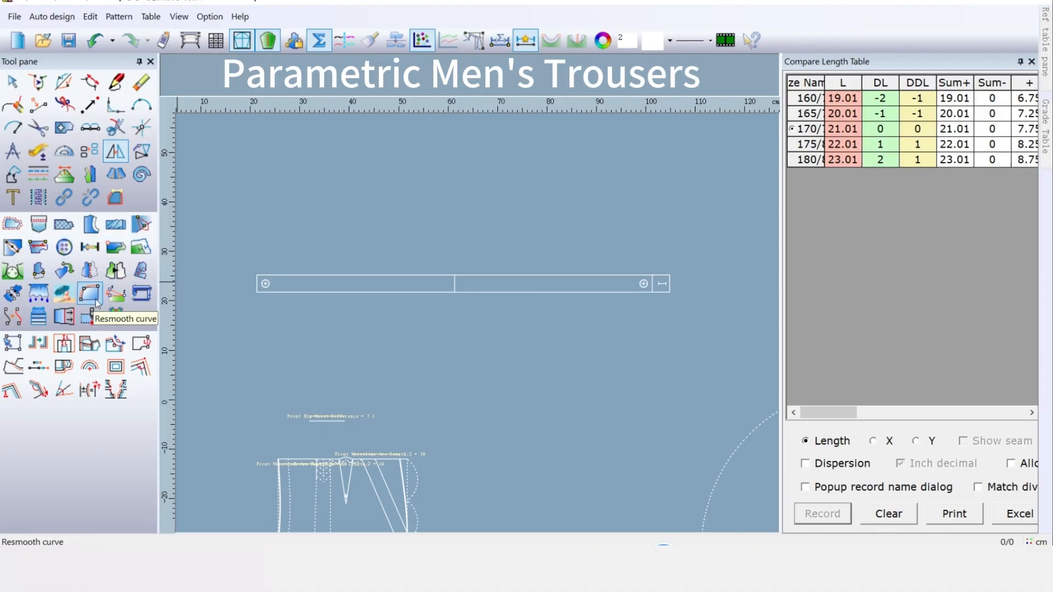
Add notches on the waistband's lower edge, at Front Waistline Arc Length on the left half and back Waistline Arc Length on the right half
{"action": "left_click", "coordinate": [149, 248]}
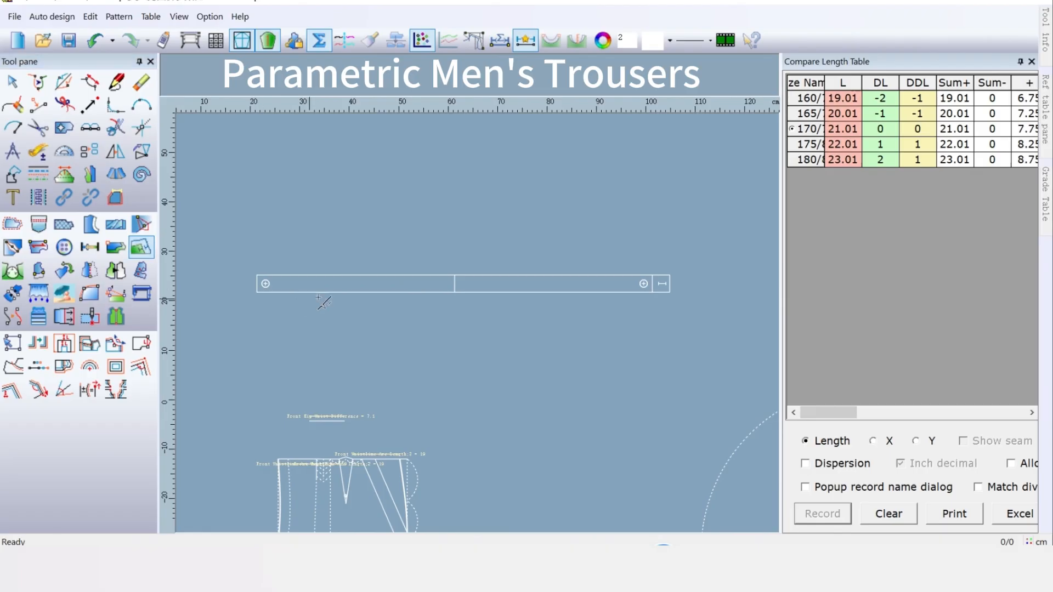
{"action": "left_click", "coordinate": [376, 293]}
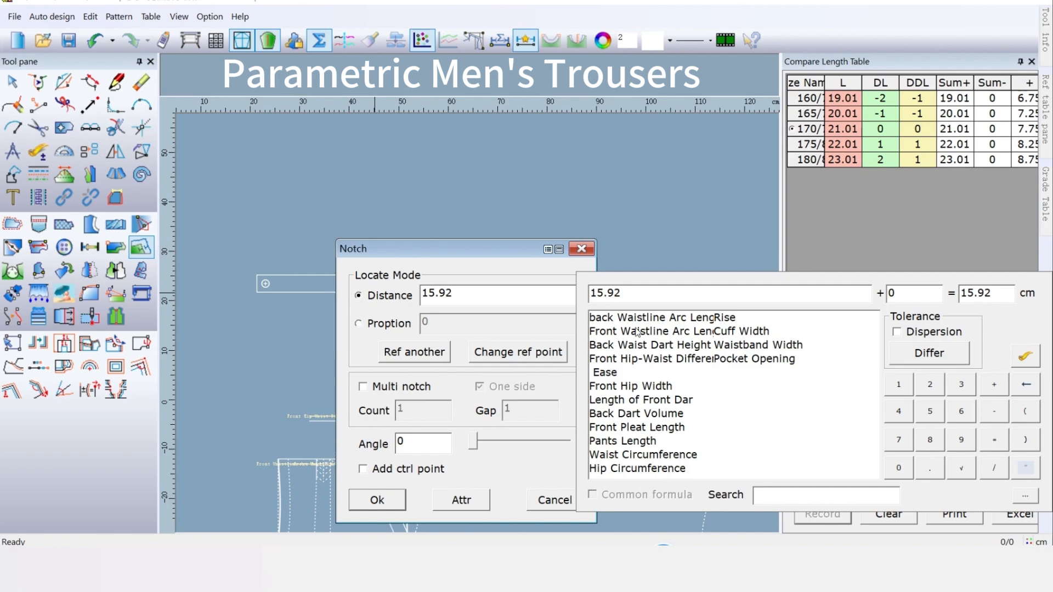
{"action": "double_click", "coordinate": [665, 332]}
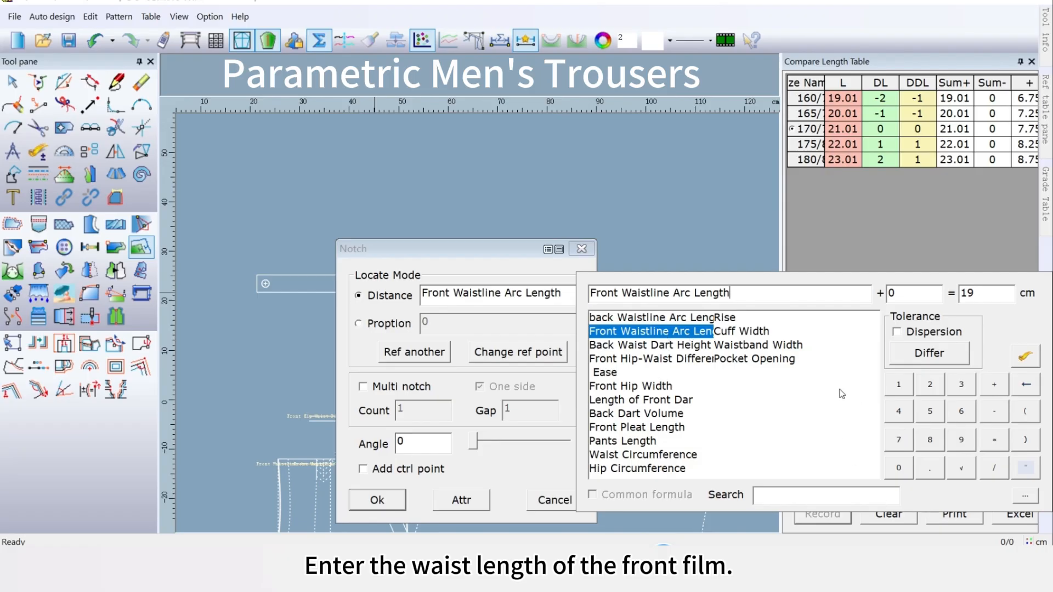
{"action": "left_click", "coordinate": [378, 500]}
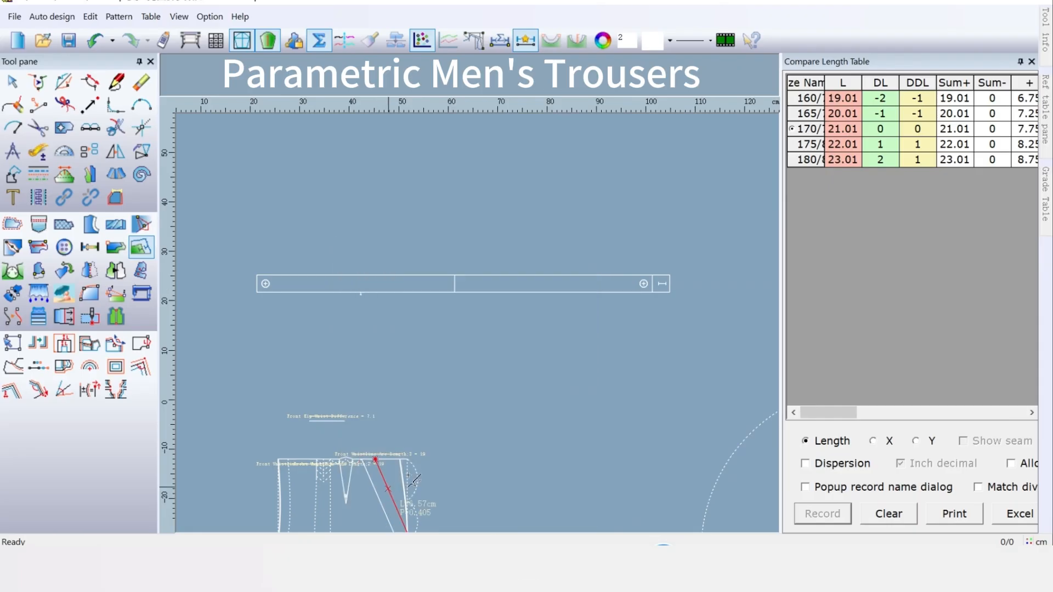
{"action": "left_click", "coordinate": [536, 297]}
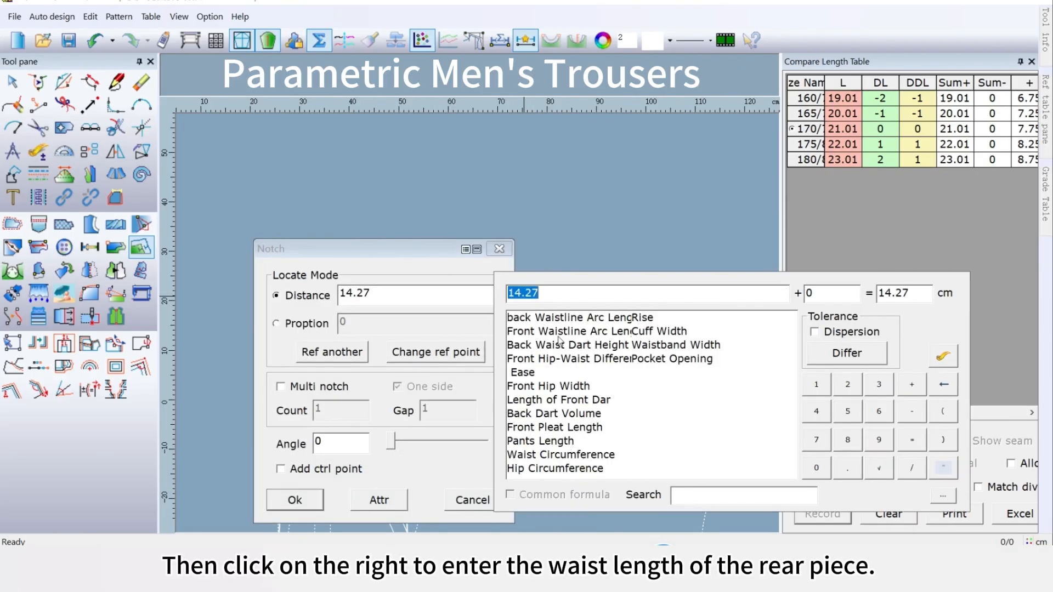
{"action": "double_click", "coordinate": [542, 318]}
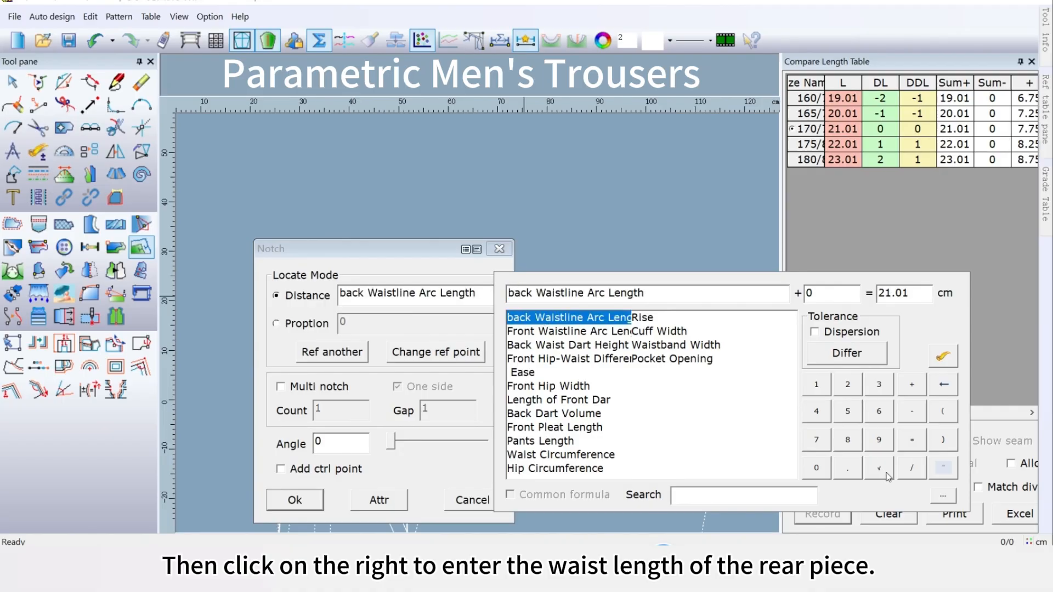
{"action": "left_click", "coordinate": [295, 500]}
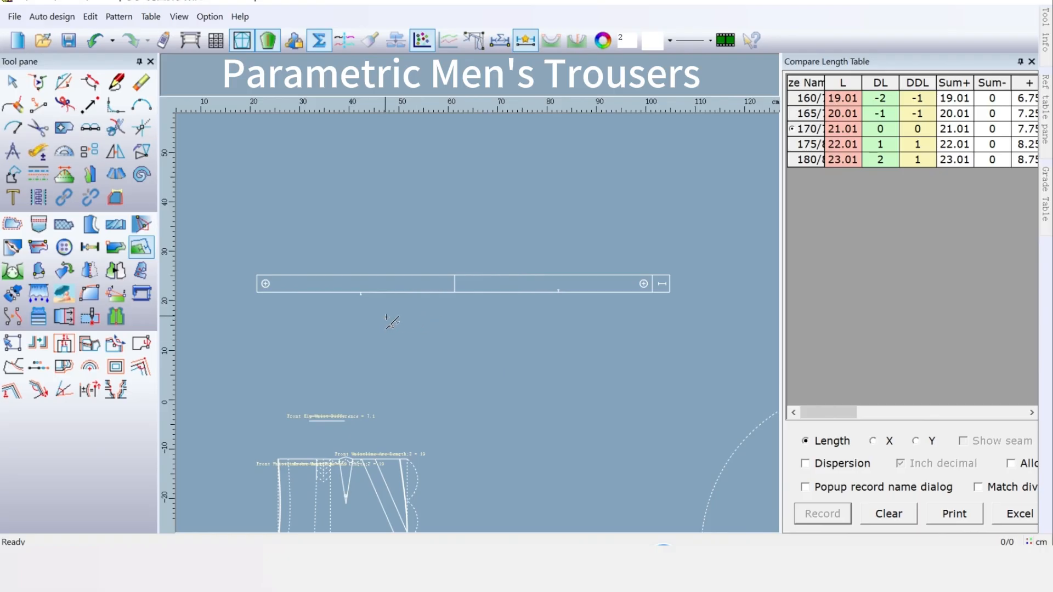
{"action": "scroll", "coordinate": [482, 317], "scroll_direction": "up", "scroll_amount": 4}
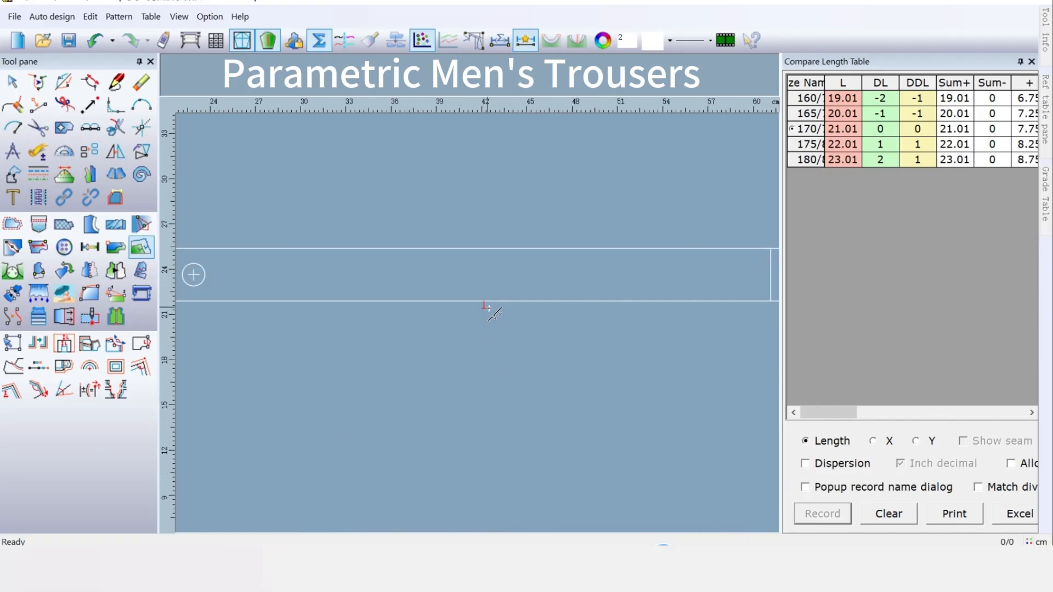
{"action": "left_click", "coordinate": [487, 309]}
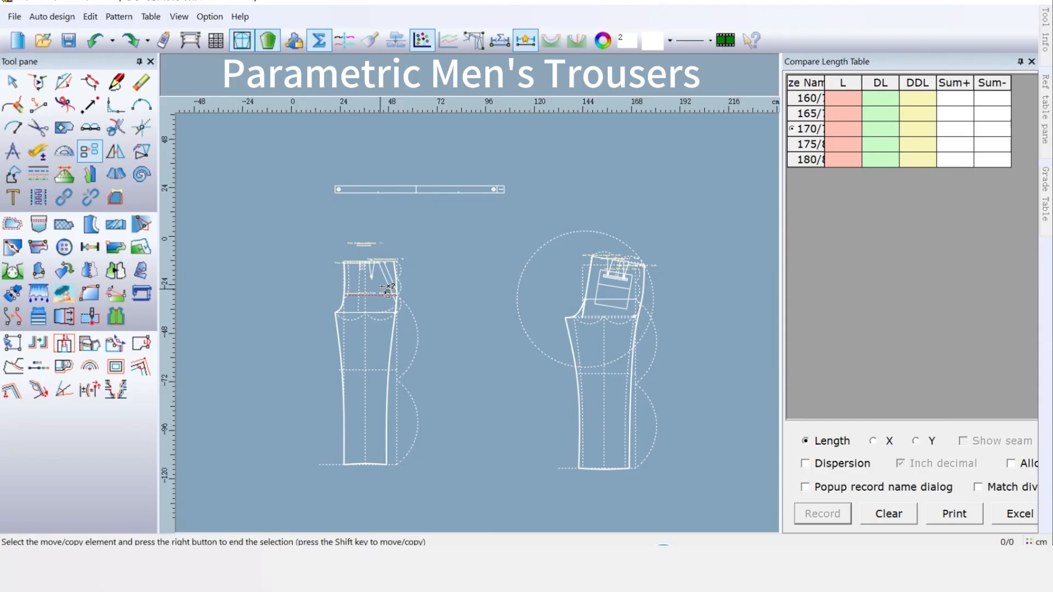
Copy the Region enclosed by the front's waistline, both slant pocket lines and side seam once, linked, into the space between front and back
{"action": "scroll", "coordinate": [382, 287], "scroll_direction": "up", "scroll_amount": 3}
{"action": "scroll", "coordinate": [483, 323], "scroll_direction": "up", "scroll_amount": 1}
{"action": "scroll", "coordinate": [488, 321], "scroll_direction": "up", "scroll_amount": 1}
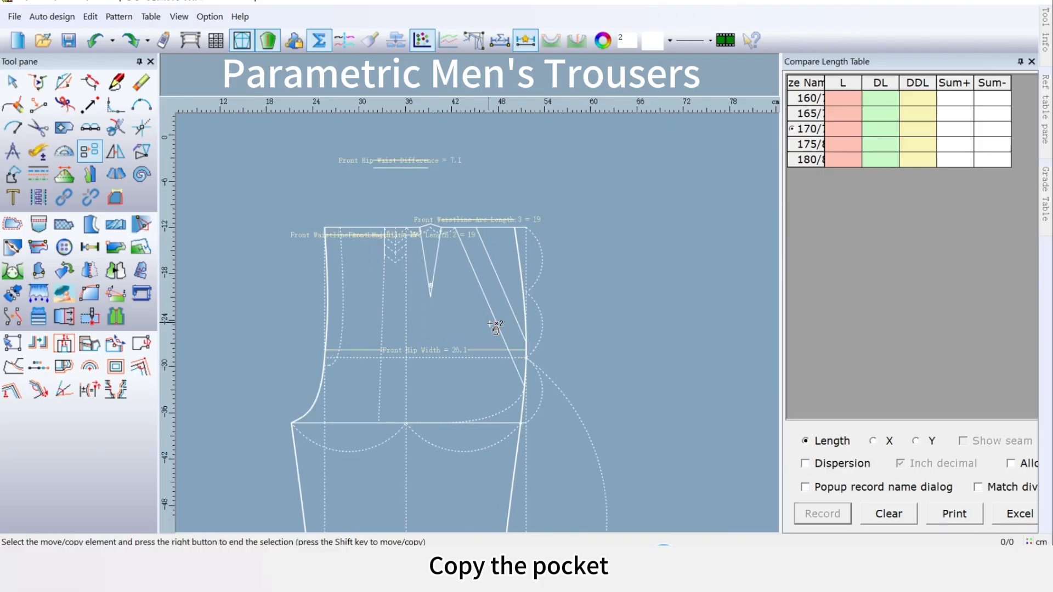
{"action": "scroll", "coordinate": [518, 355], "scroll_direction": "up", "scroll_amount": 1}
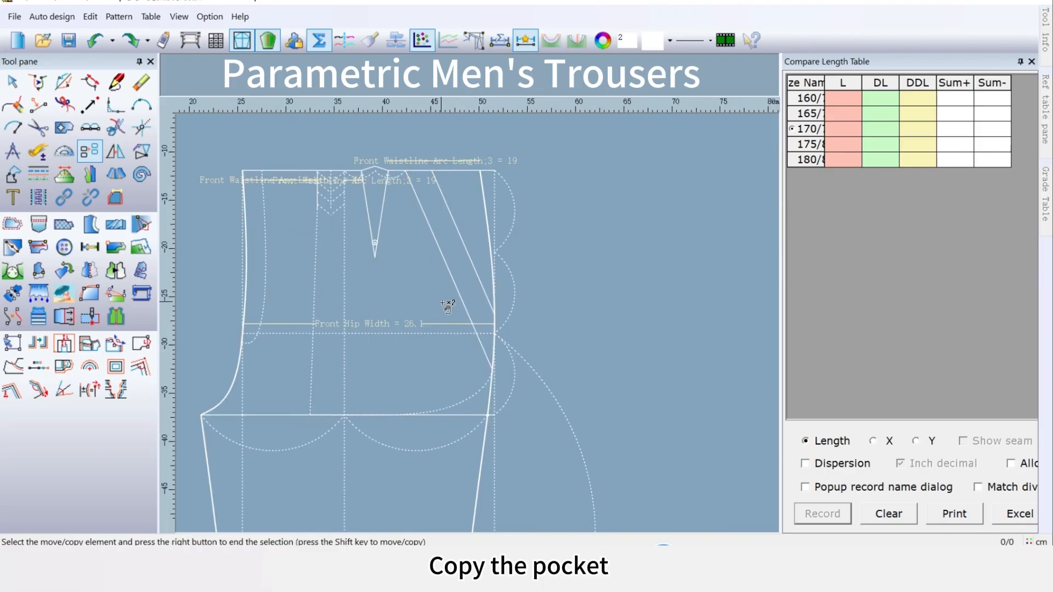
{"action": "left_click", "coordinate": [1046, 33]}
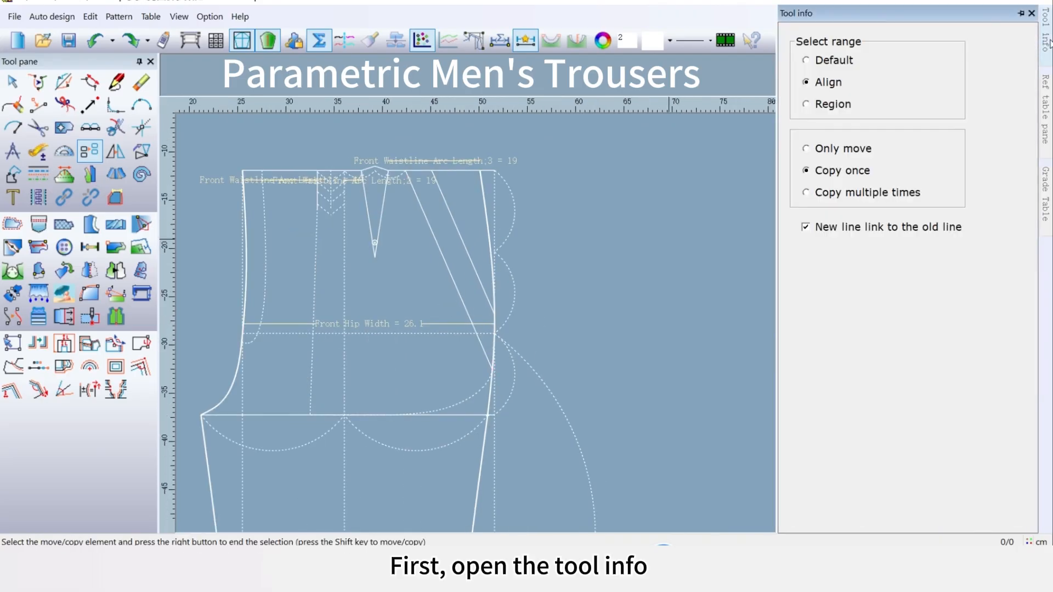
{"action": "left_click", "coordinate": [810, 108]}
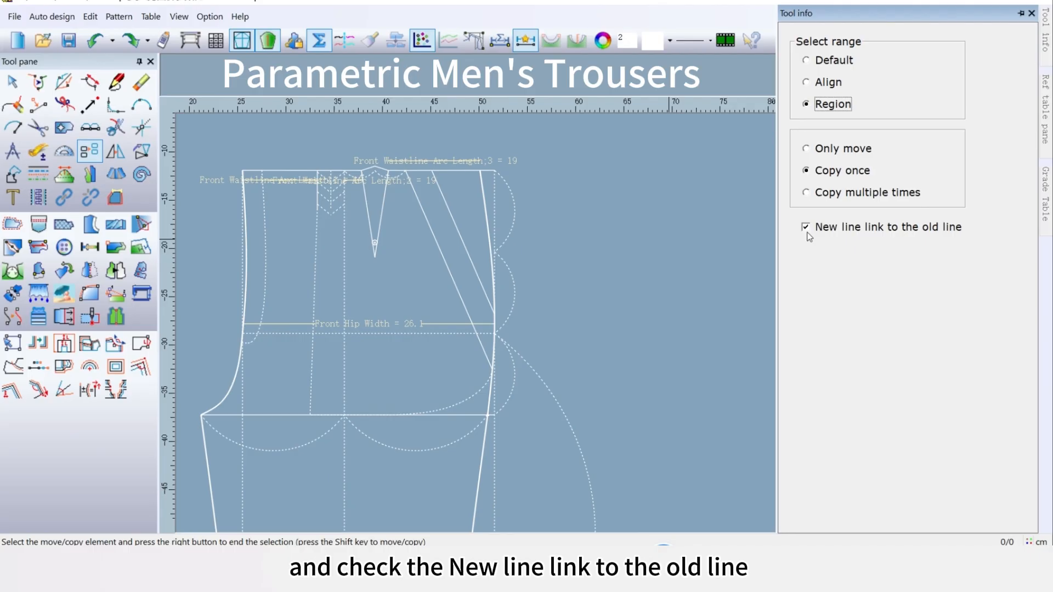
{"action": "left_click", "coordinate": [486, 208]}
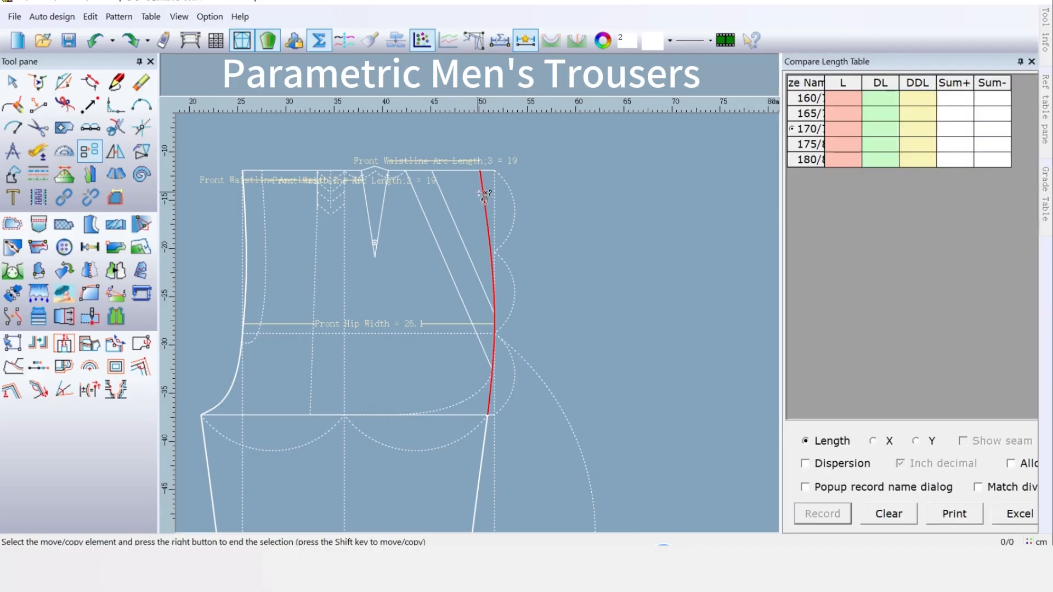
{"action": "left_click", "coordinate": [454, 171]}
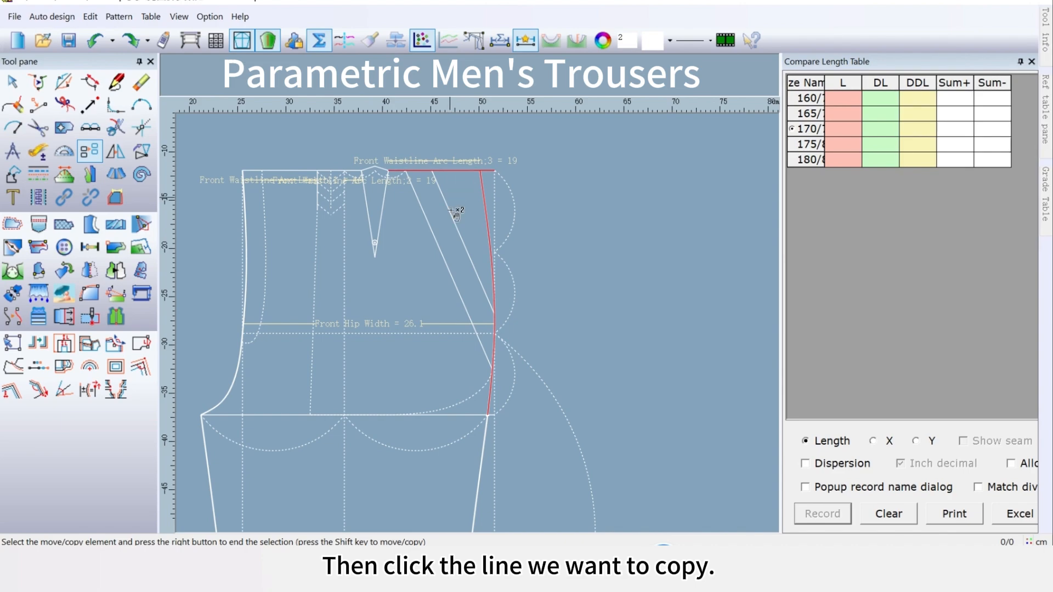
{"action": "left_click", "coordinate": [450, 210]}
{"action": "left_click", "coordinate": [428, 221]}
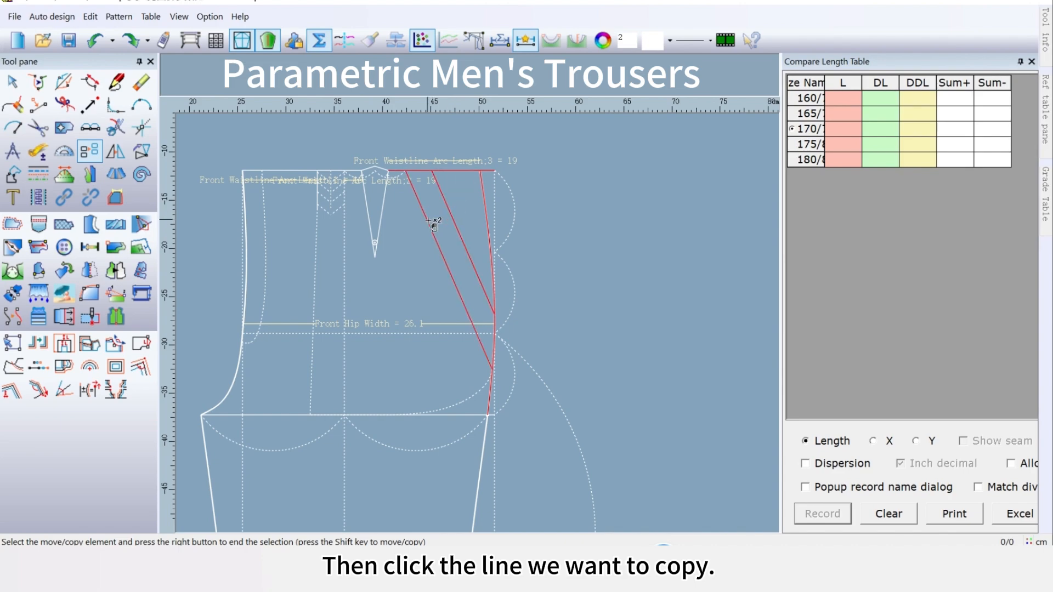
{"action": "right_click", "coordinate": [543, 169]}
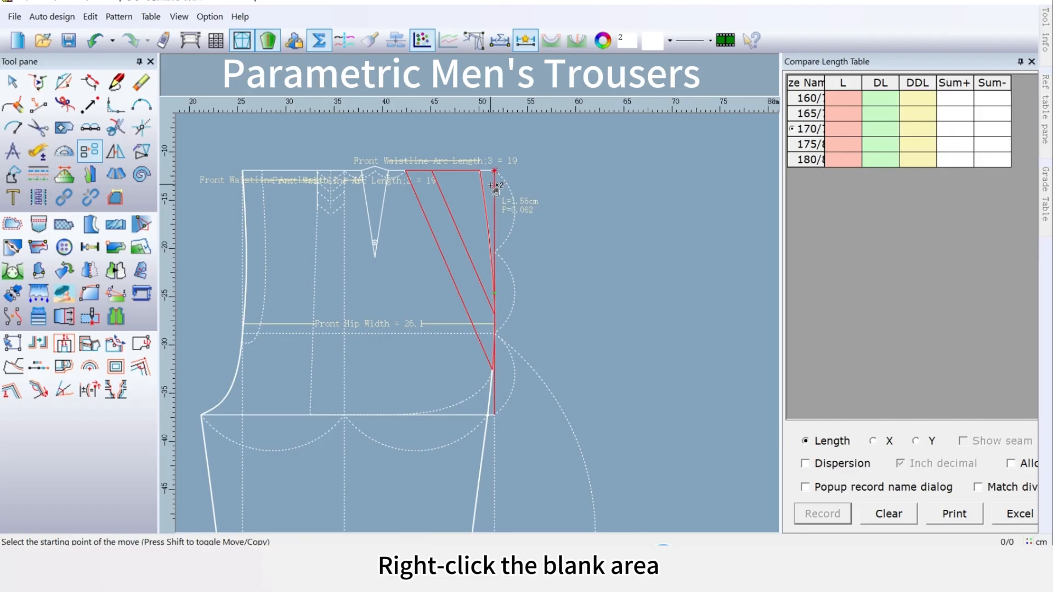
{"action": "left_click", "coordinate": [485, 173]}
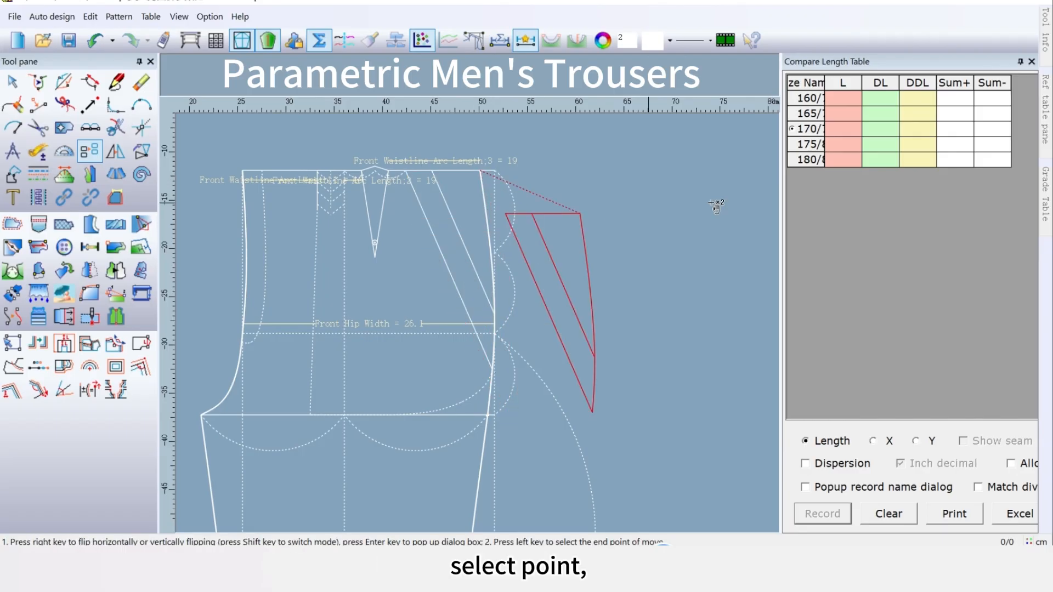
{"action": "scroll", "coordinate": [548, 247], "scroll_direction": "down", "scroll_amount": 2}
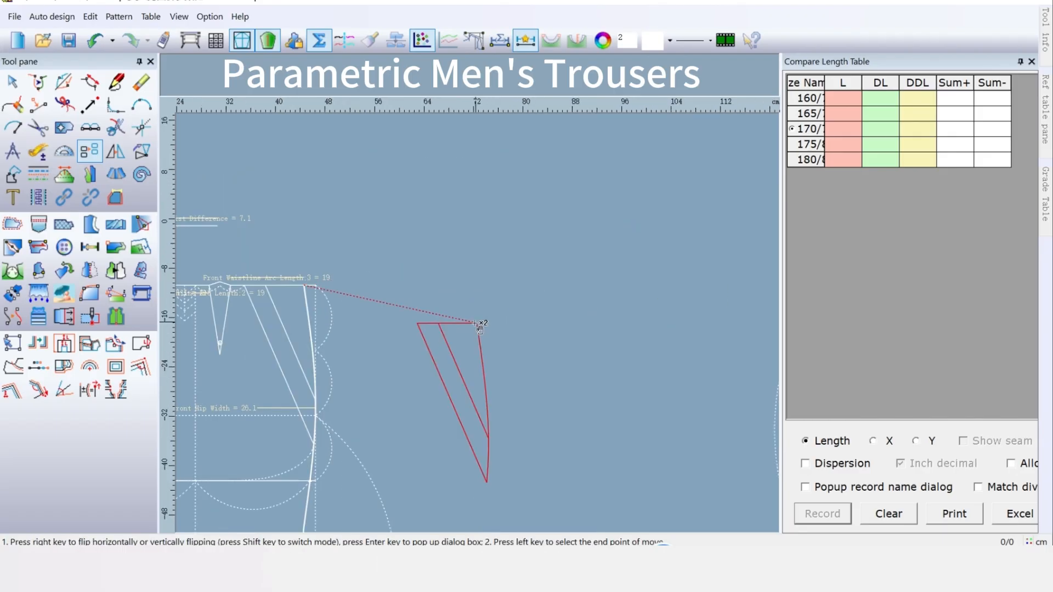
{"action": "left_click", "coordinate": [617, 292]}
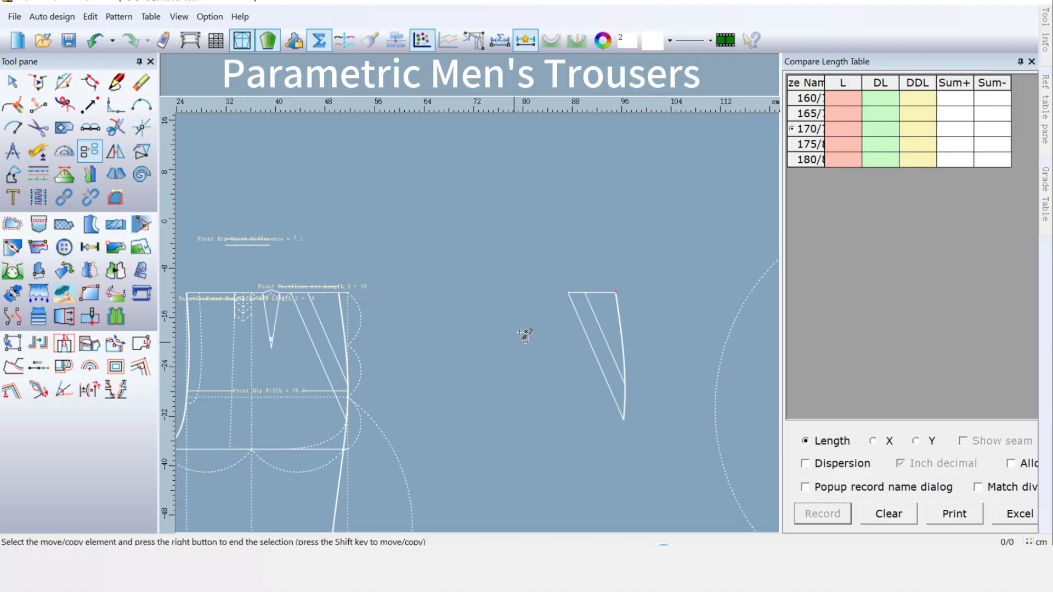
Make an Align copy of the slant pocket strip from the waistline, both slant lines and side seam, placing it beside the first pocket copy
{"action": "left_click", "coordinate": [1045, 32]}
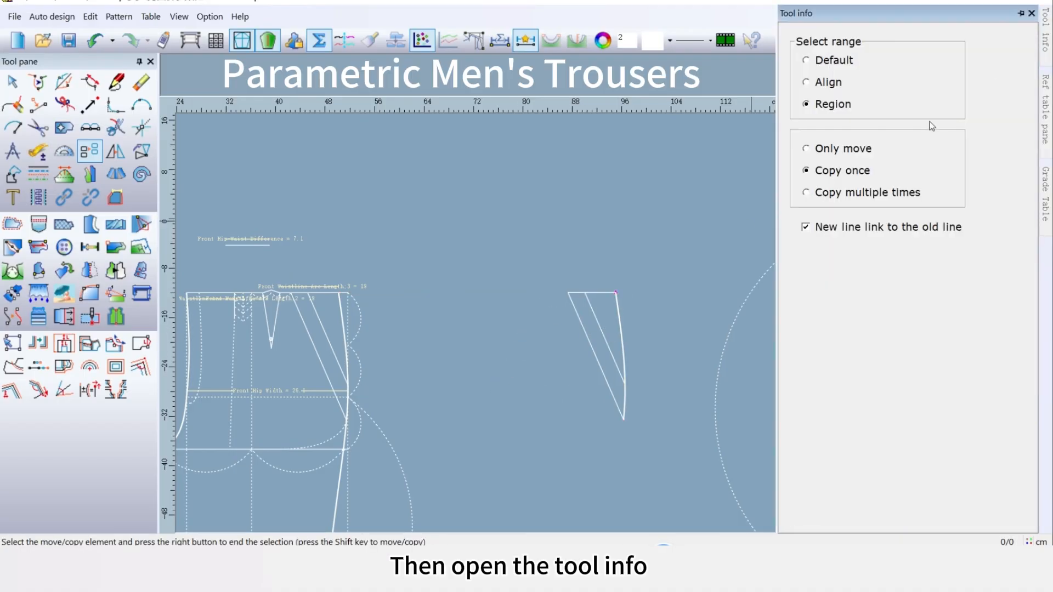
{"action": "left_click", "coordinate": [805, 81]}
{"action": "scroll", "coordinate": [342, 329], "scroll_direction": "up", "scroll_amount": 2}
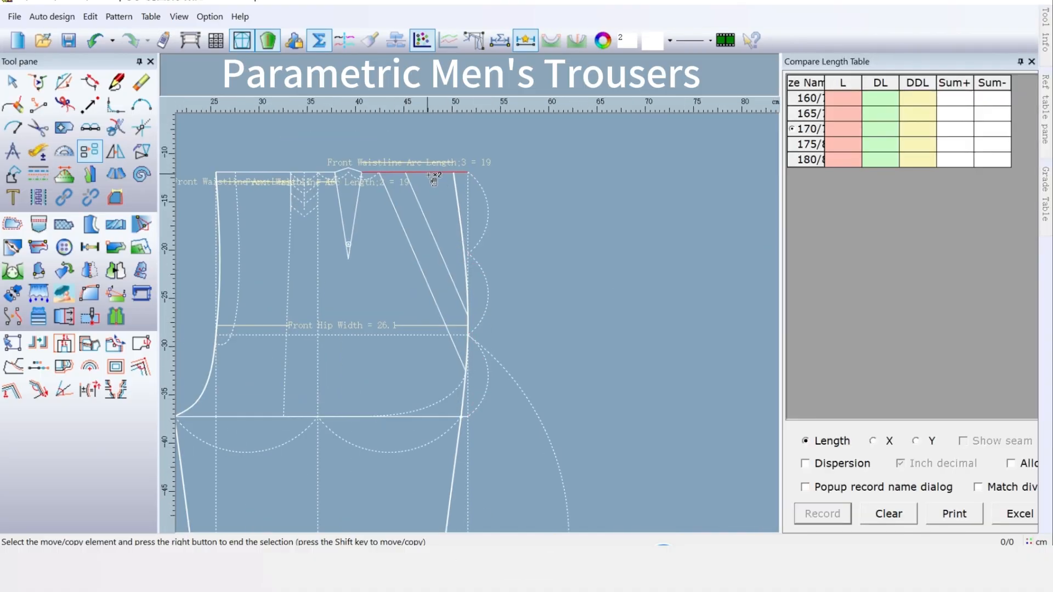
{"action": "left_click", "coordinate": [396, 200]}
{"action": "left_click", "coordinate": [435, 235]}
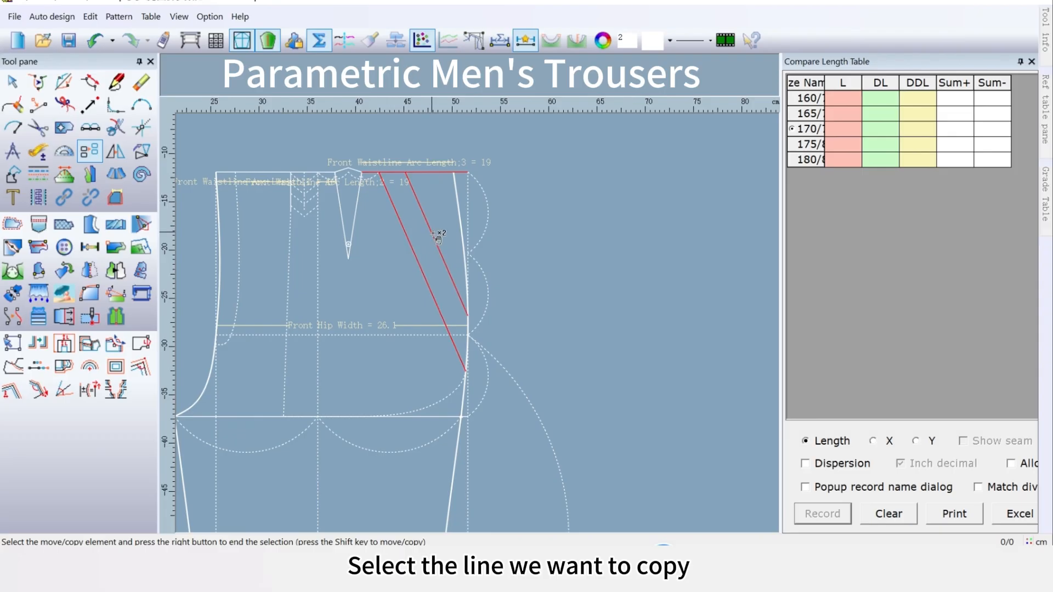
{"action": "left_click", "coordinate": [458, 213]}
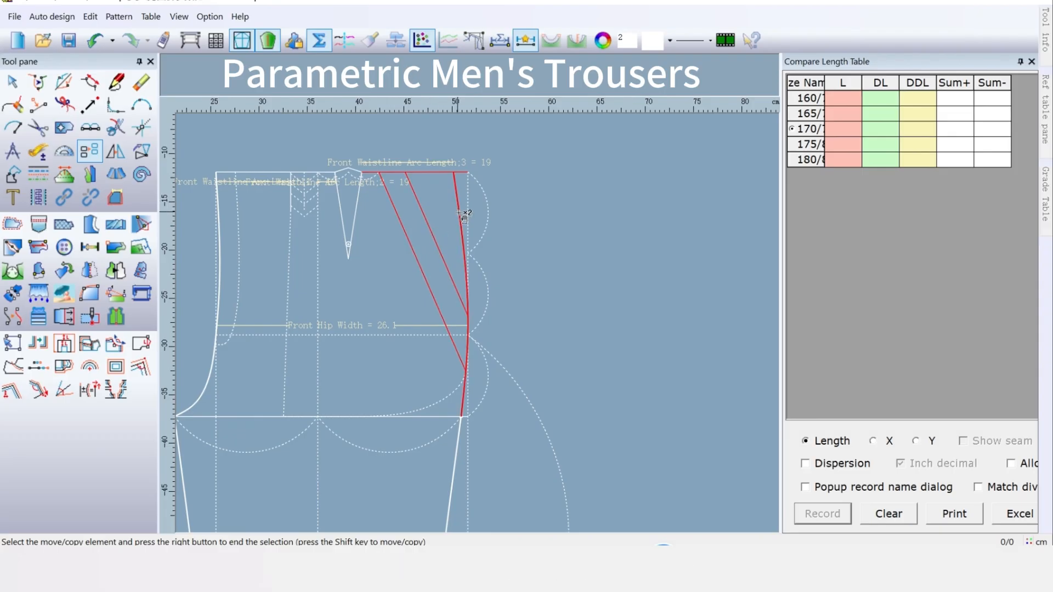
{"action": "scroll", "coordinate": [464, 216], "scroll_direction": "up", "scroll_amount": 2}
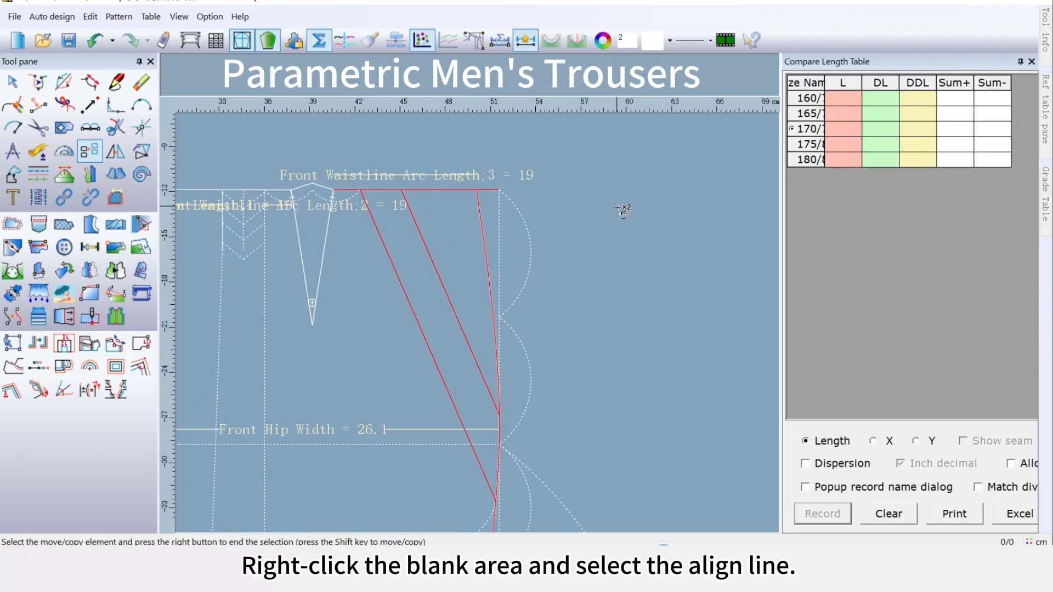
{"action": "right_click", "coordinate": [617, 207]}
{"action": "left_click", "coordinate": [459, 314]}
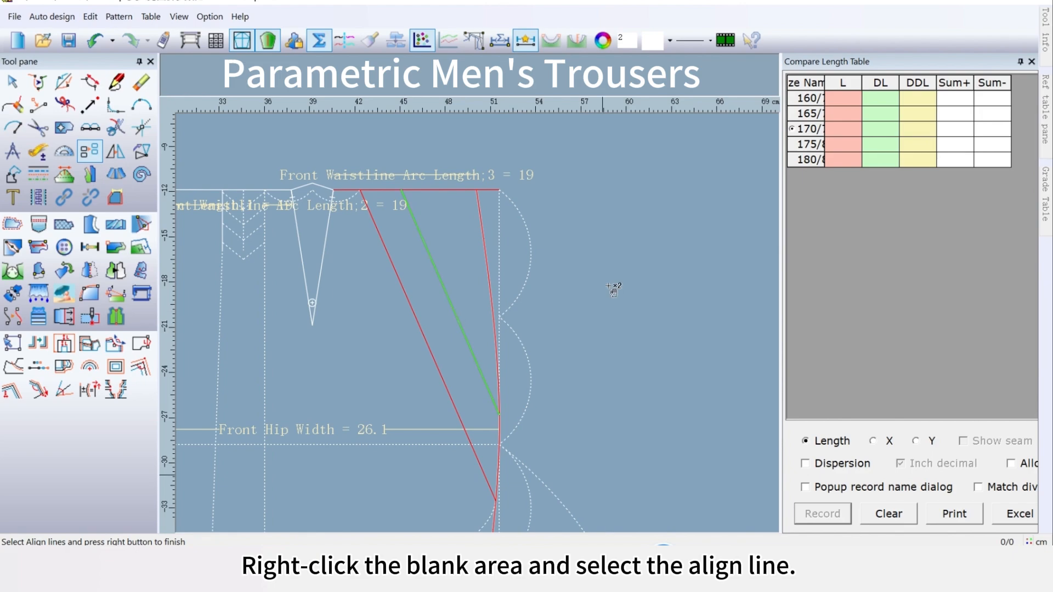
{"action": "right_click", "coordinate": [619, 184]}
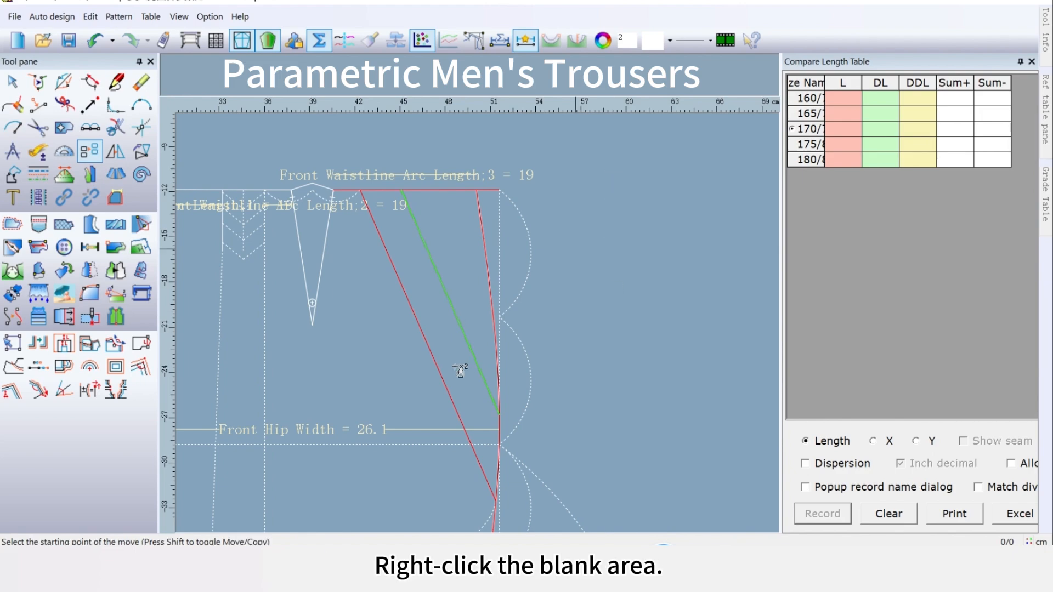
{"action": "left_click", "coordinate": [361, 190]}
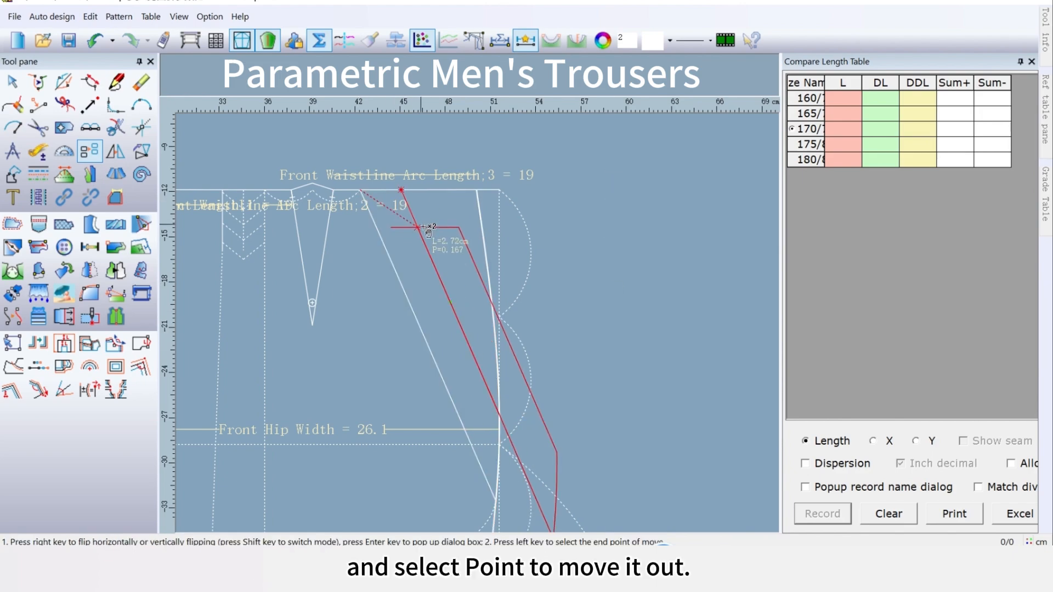
{"action": "scroll", "coordinate": [481, 324], "scroll_direction": "down", "scroll_amount": 2}
{"action": "scroll", "coordinate": [481, 325], "scroll_direction": "down", "scroll_amount": 3}
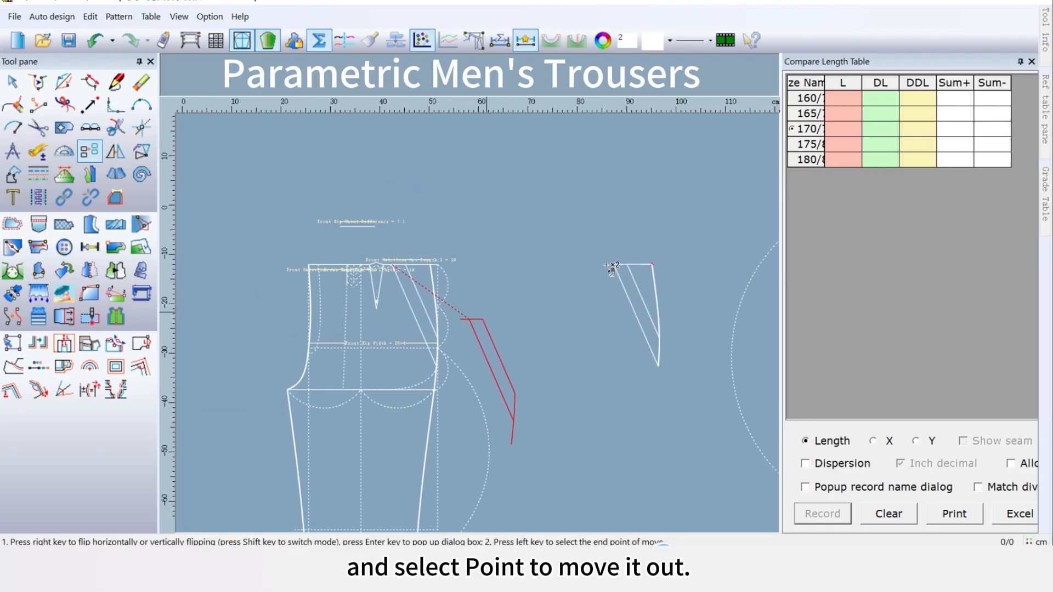
{"action": "left_click", "coordinate": [571, 264]}
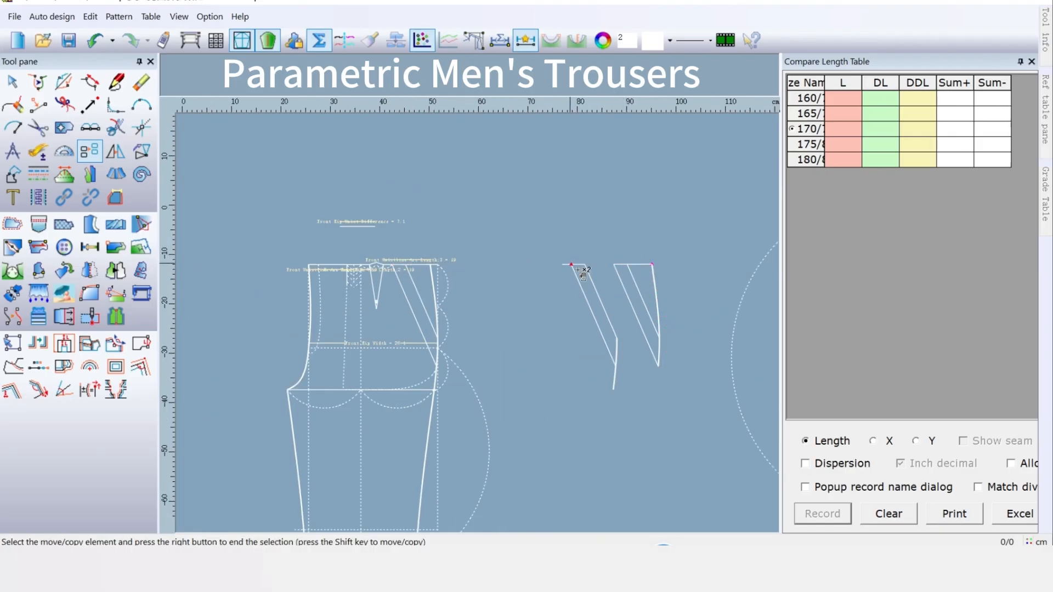
Trim the overhanging waistline and side seam ends at the copied pocket strip's upper outer and lower corners with the Intelligent pen
{"action": "right_click", "coordinate": [567, 196]}
{"action": "left_click", "coordinate": [585, 207]}
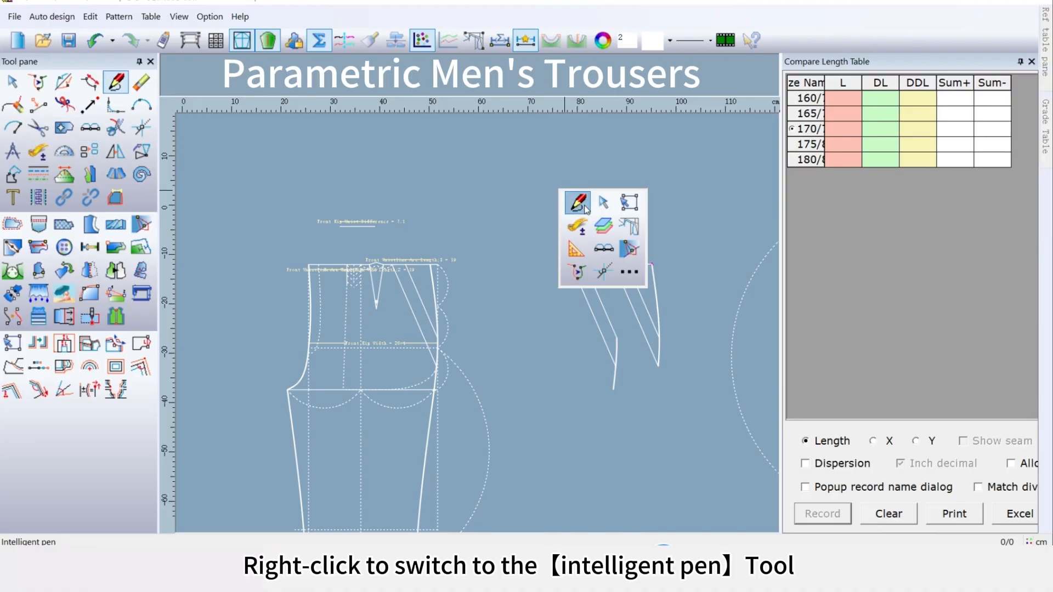
{"action": "scroll", "coordinate": [582, 270], "scroll_direction": "up", "scroll_amount": 5}
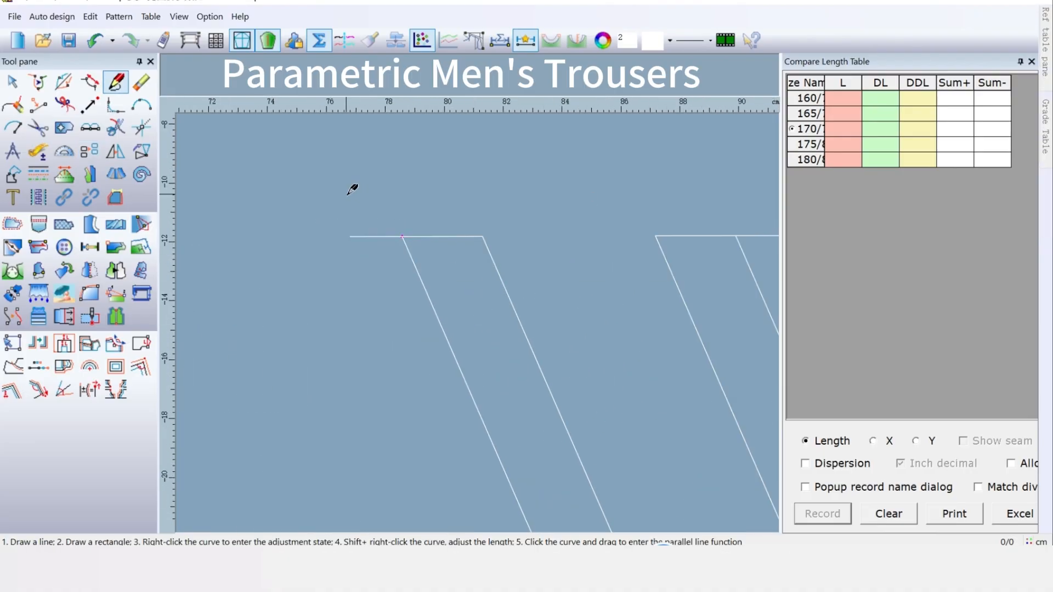
{"action": "left_click_drag", "start_coordinate": [347, 195], "coordinate": [440, 263]}
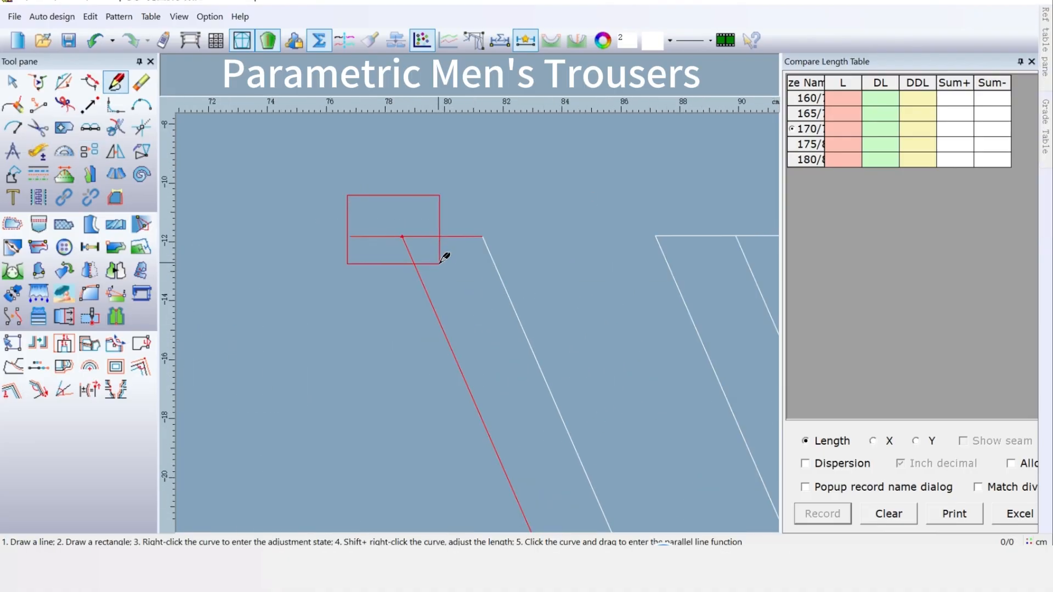
{"action": "right_click", "coordinate": [467, 275]}
{"action": "scroll", "coordinate": [473, 424], "scroll_direction": "down", "scroll_amount": 1}
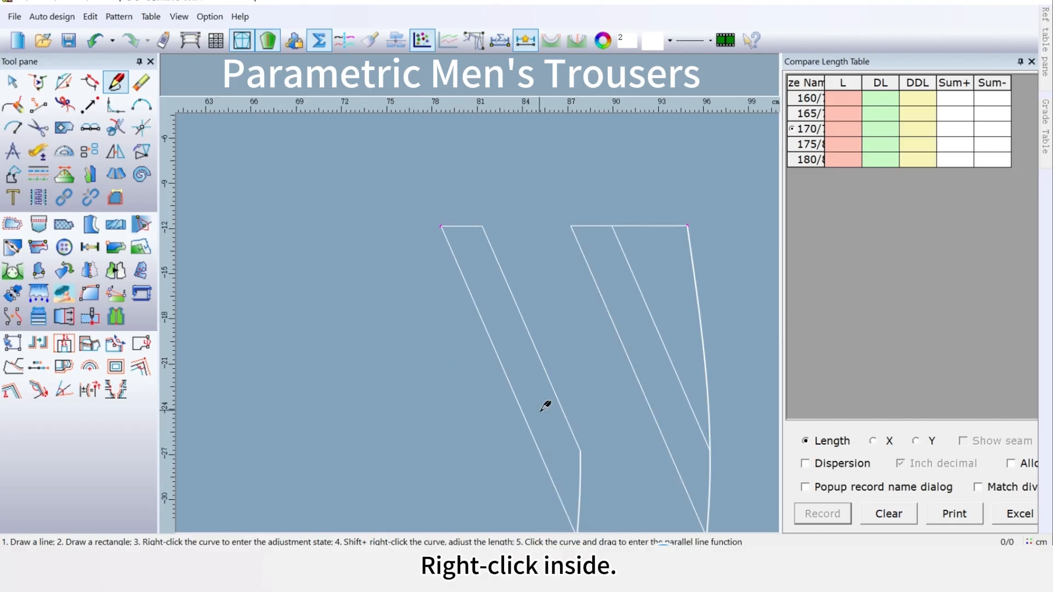
{"action": "scroll", "coordinate": [540, 413], "scroll_direction": "down", "scroll_amount": 1}
{"action": "scroll", "coordinate": [512, 414], "scroll_direction": "up", "scroll_amount": 1}
{"action": "left_click_drag", "start_coordinate": [393, 228], "coordinate": [559, 344]}
{"action": "right_click", "coordinate": [422, 171]}
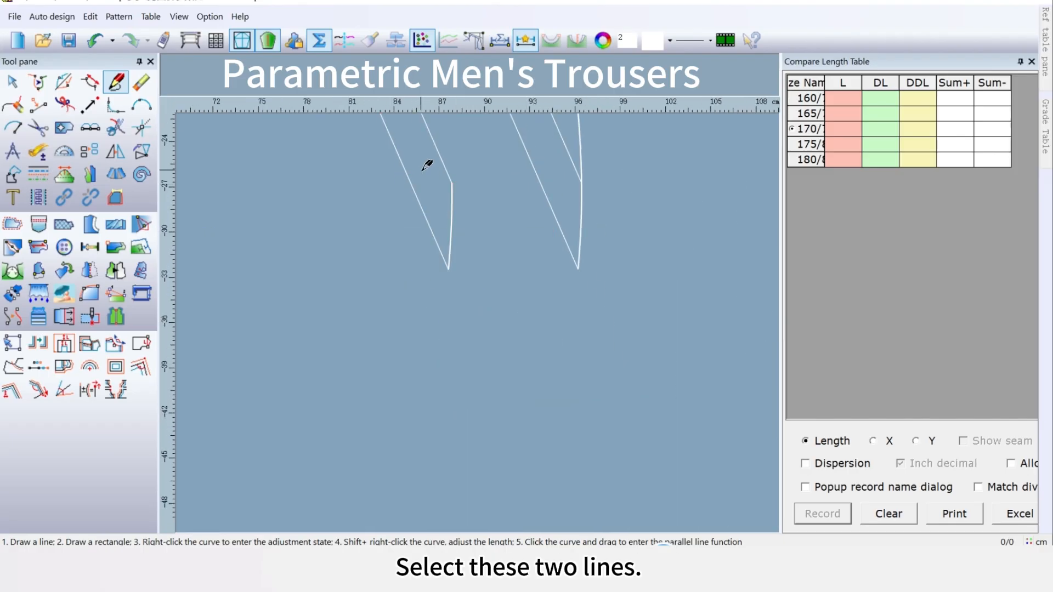
Copy the pocket bag outline, waistline, slant lines and side seam once as linked lines with the Default range, placing them below the pocket copies
{"action": "scroll", "coordinate": [281, 192], "scroll_direction": "down", "scroll_amount": 1}
{"action": "scroll", "coordinate": [483, 317], "scroll_direction": "down", "scroll_amount": 1}
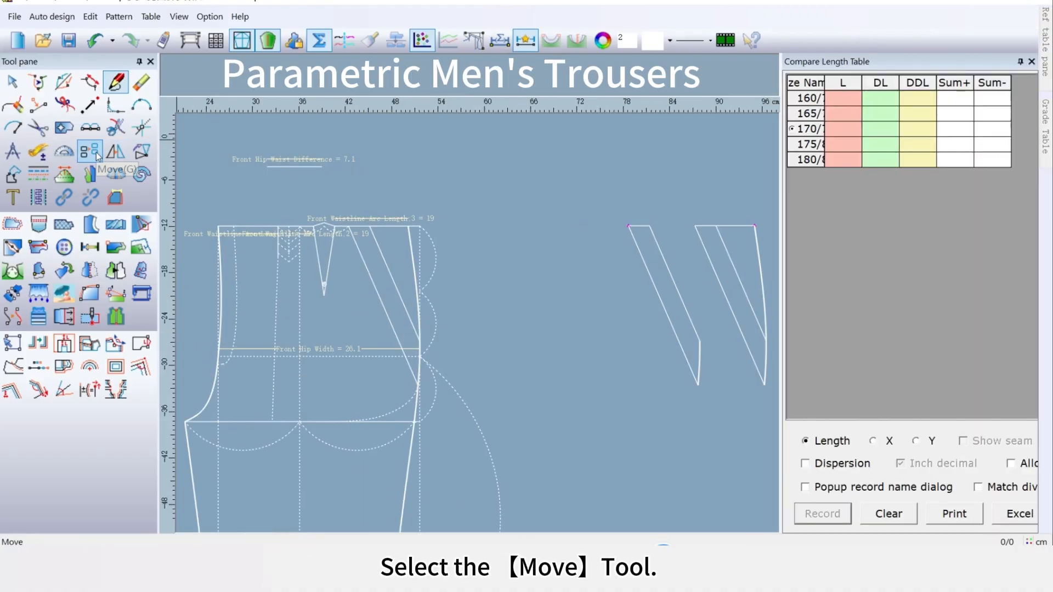
{"action": "left_click", "coordinate": [97, 157]}
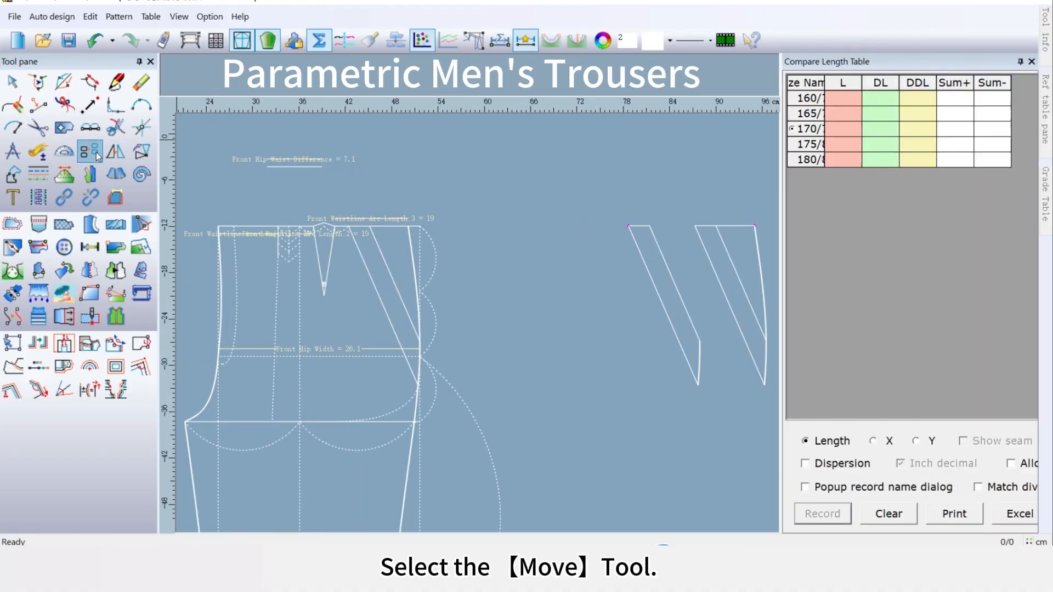
{"action": "left_click", "coordinate": [1046, 38]}
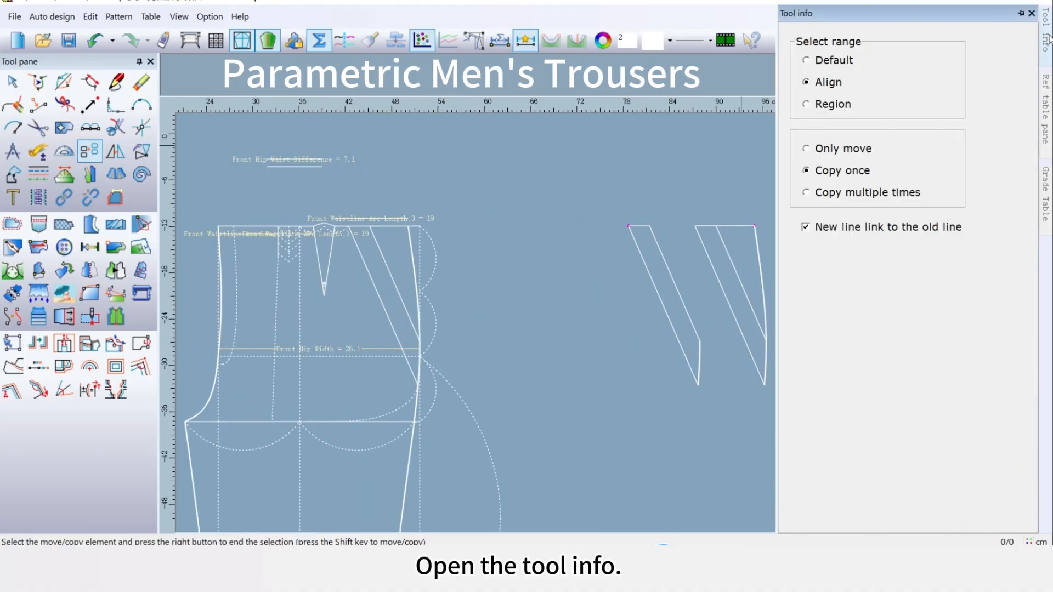
{"action": "left_click", "coordinate": [834, 61]}
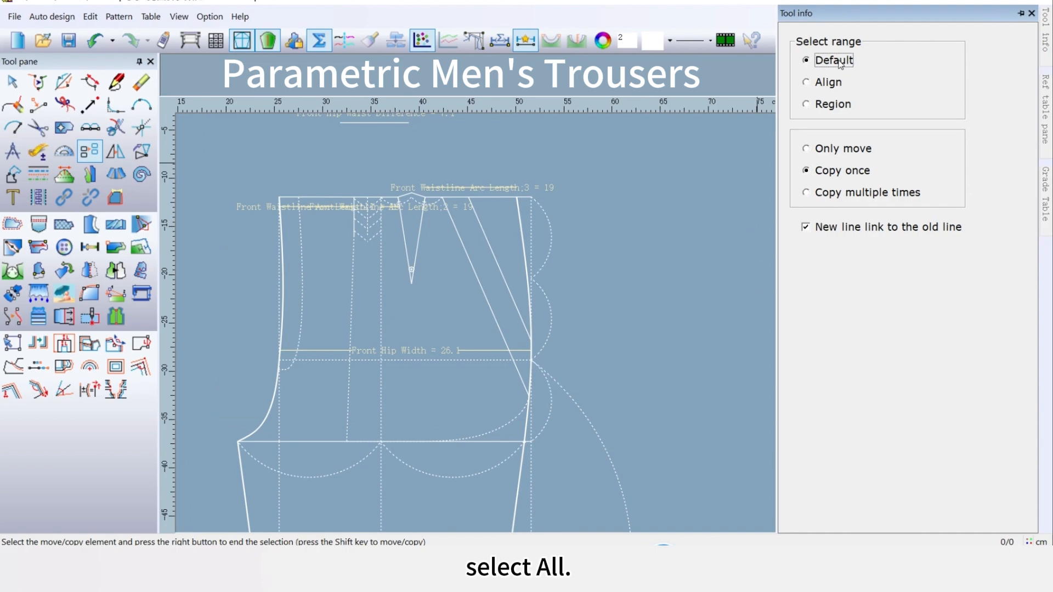
{"action": "left_click", "coordinate": [486, 197]}
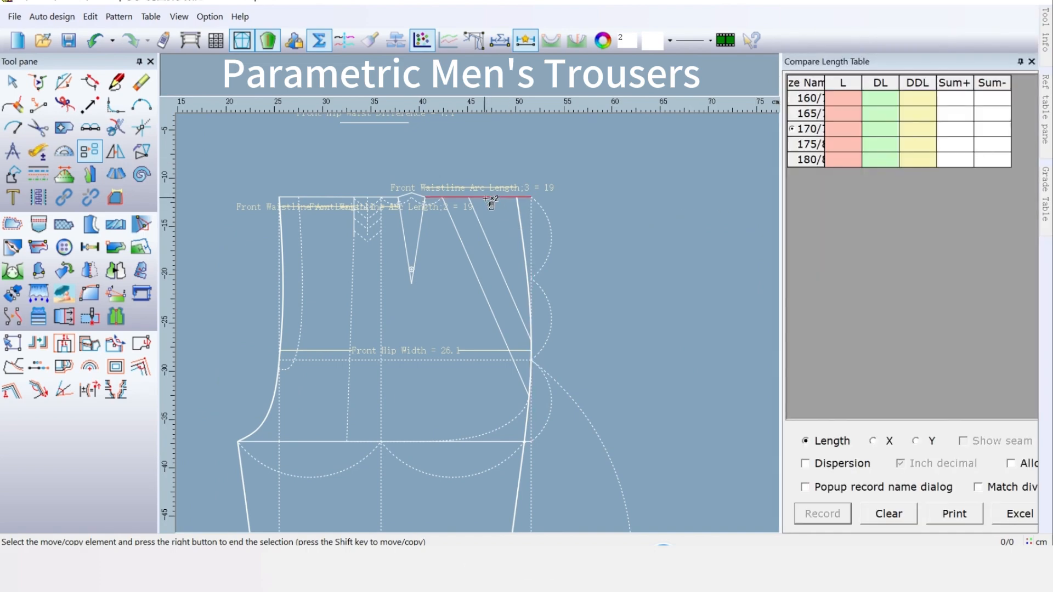
{"action": "left_click", "coordinate": [485, 232]}
{"action": "left_click", "coordinate": [464, 241]}
{"action": "left_click", "coordinate": [285, 197]}
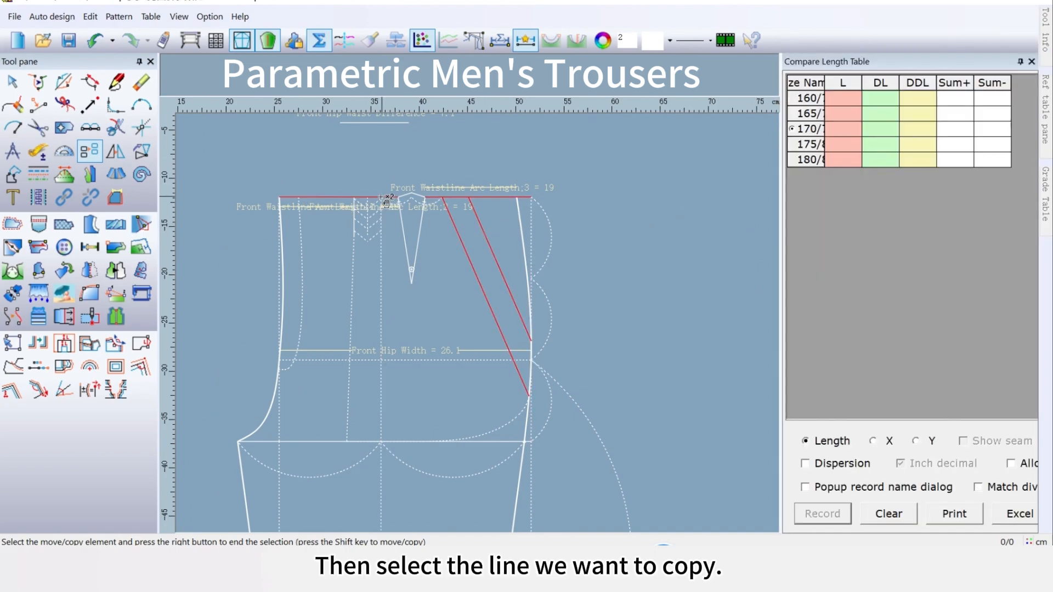
{"action": "left_click", "coordinate": [352, 264]}
{"action": "left_click", "coordinate": [354, 225]}
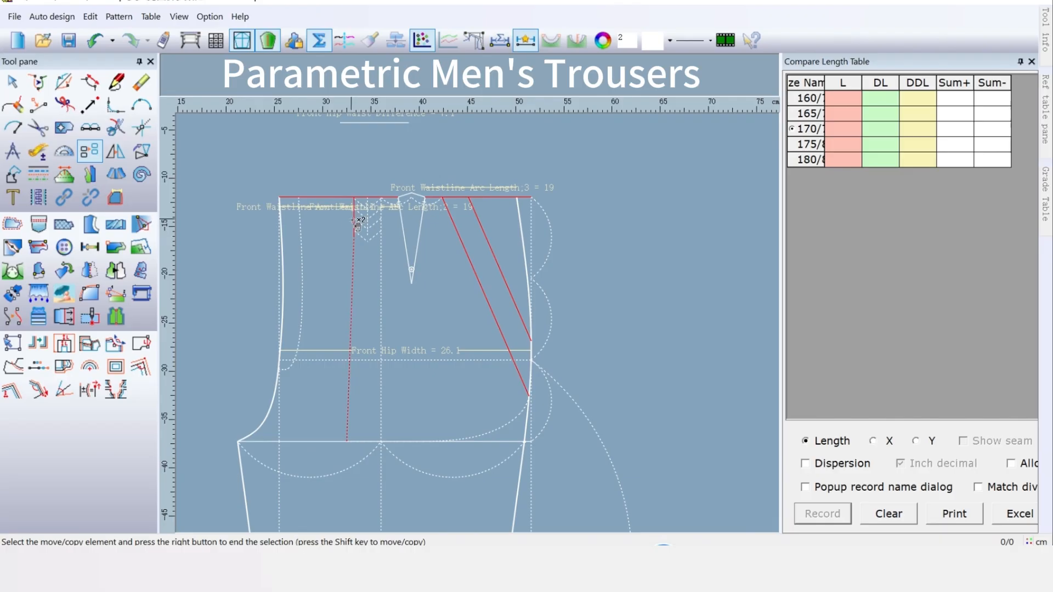
{"action": "left_click", "coordinate": [514, 419]}
{"action": "left_click", "coordinate": [522, 264]}
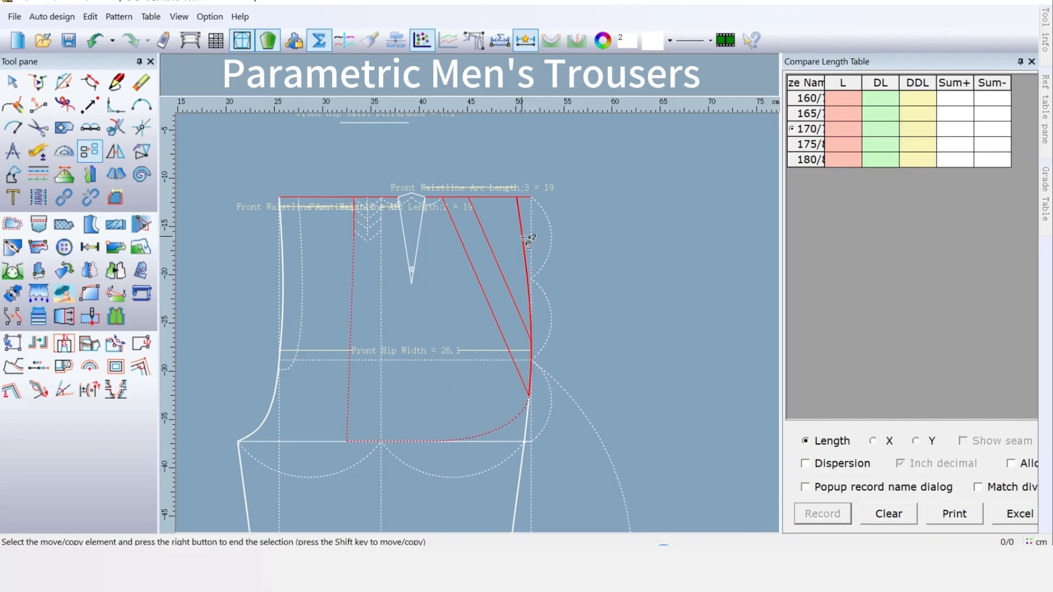
{"action": "right_click", "coordinate": [608, 219]}
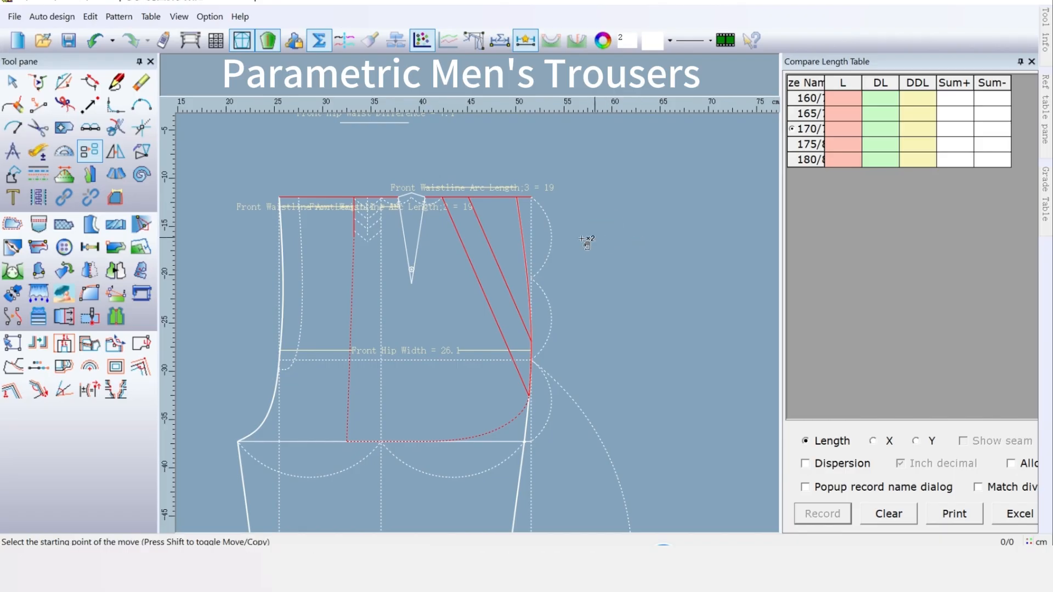
{"action": "left_click", "coordinate": [355, 196]}
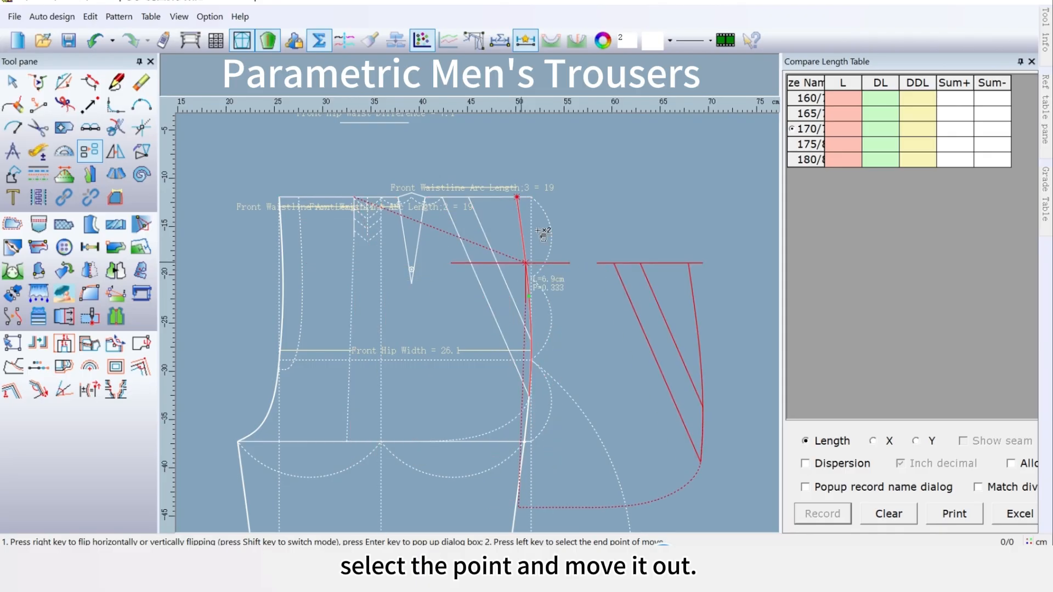
{"action": "scroll", "coordinate": [586, 224], "scroll_direction": "down", "scroll_amount": 4}
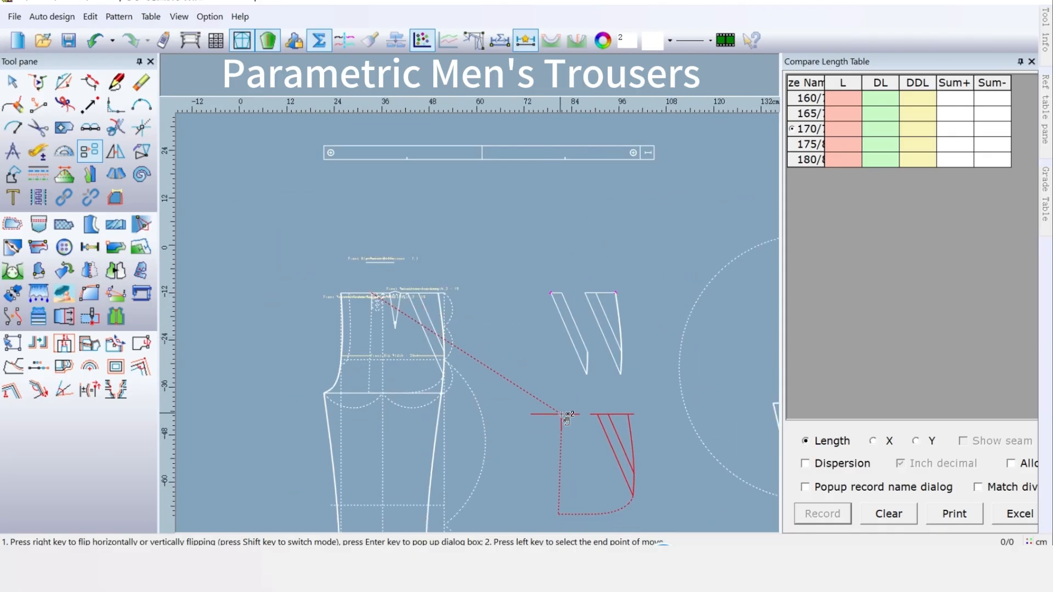
{"action": "scroll", "coordinate": [481, 326], "scroll_direction": "up", "scroll_amount": 1}
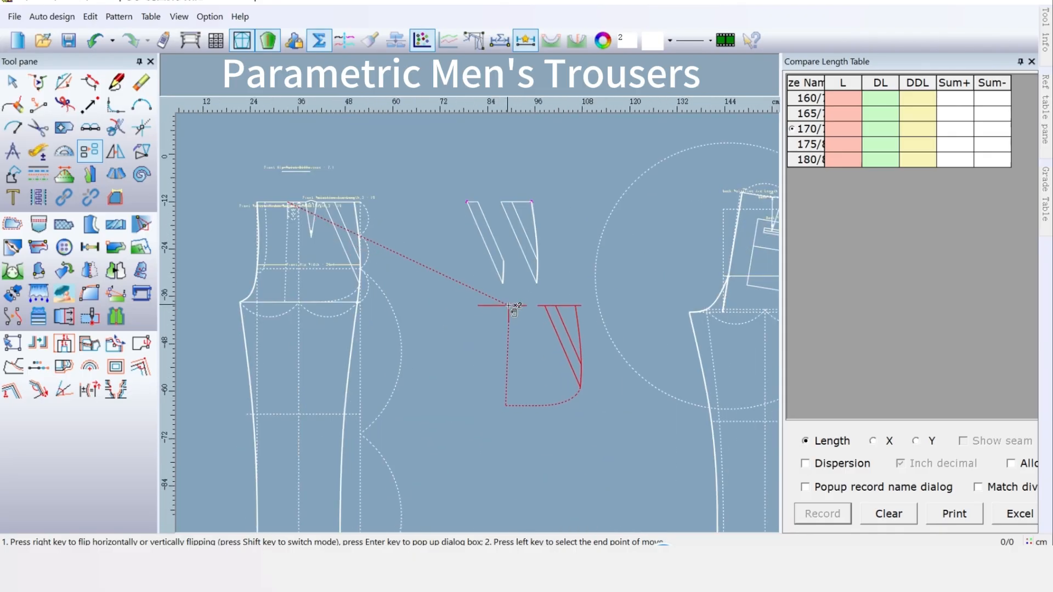
{"action": "left_click", "coordinate": [509, 305]}
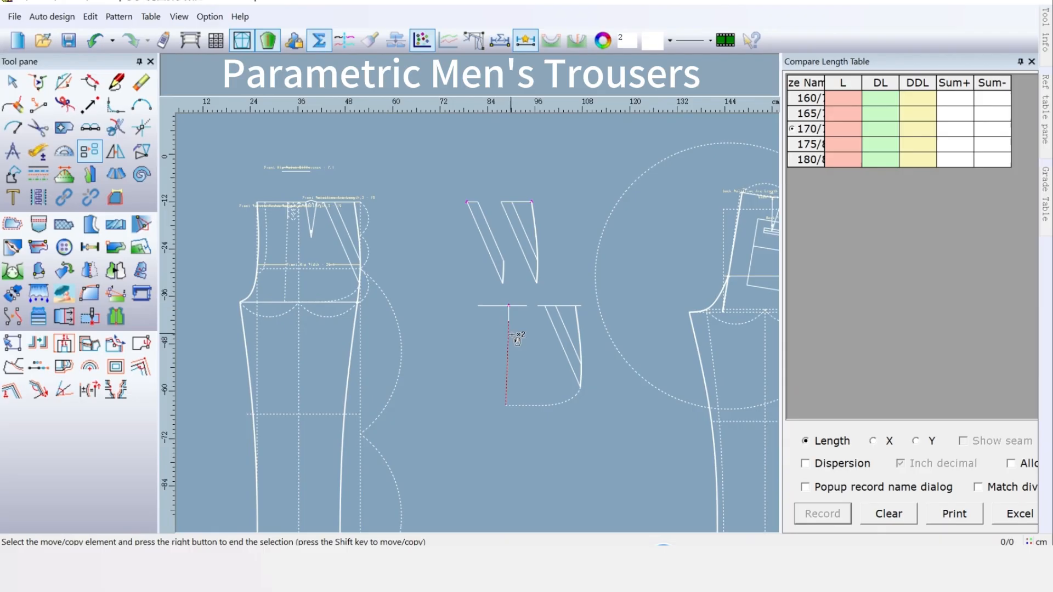
Trim the overhanging waistline ends at the copied pocket bag's upper inner corner and side seam corner with the Intelligent pen
{"action": "right_click", "coordinate": [453, 289]}
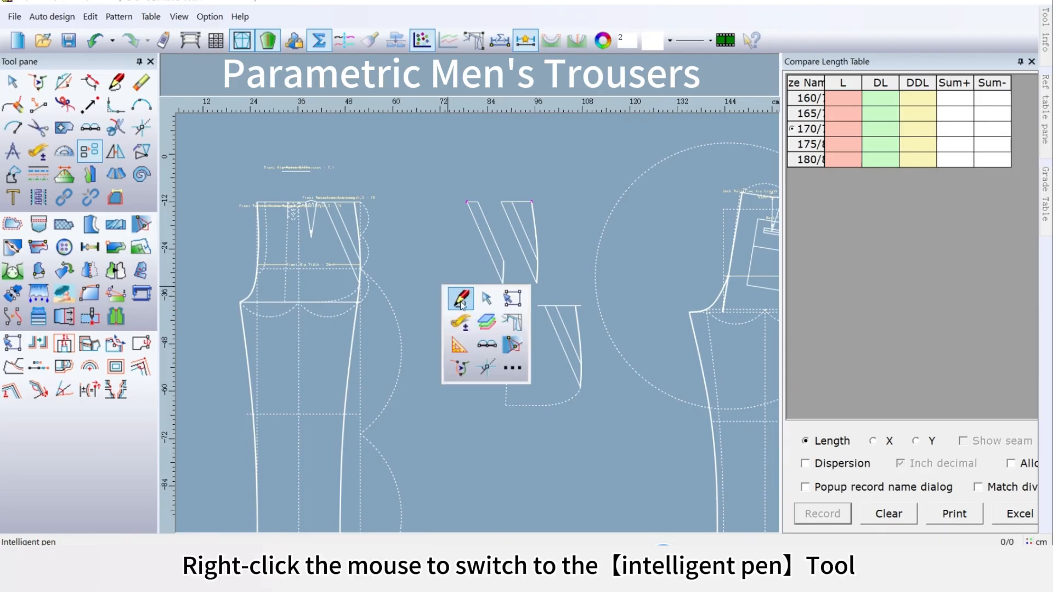
{"action": "left_click", "coordinate": [460, 300]}
{"action": "scroll", "coordinate": [477, 307], "scroll_direction": "up", "scroll_amount": 3}
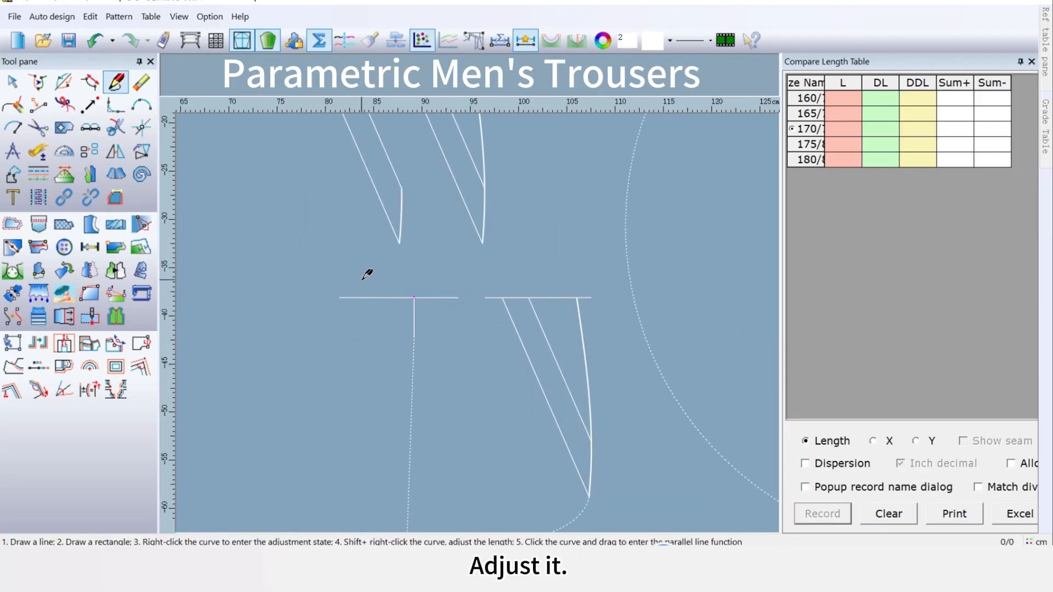
{"action": "left_click_drag", "start_coordinate": [363, 279], "coordinate": [431, 324]}
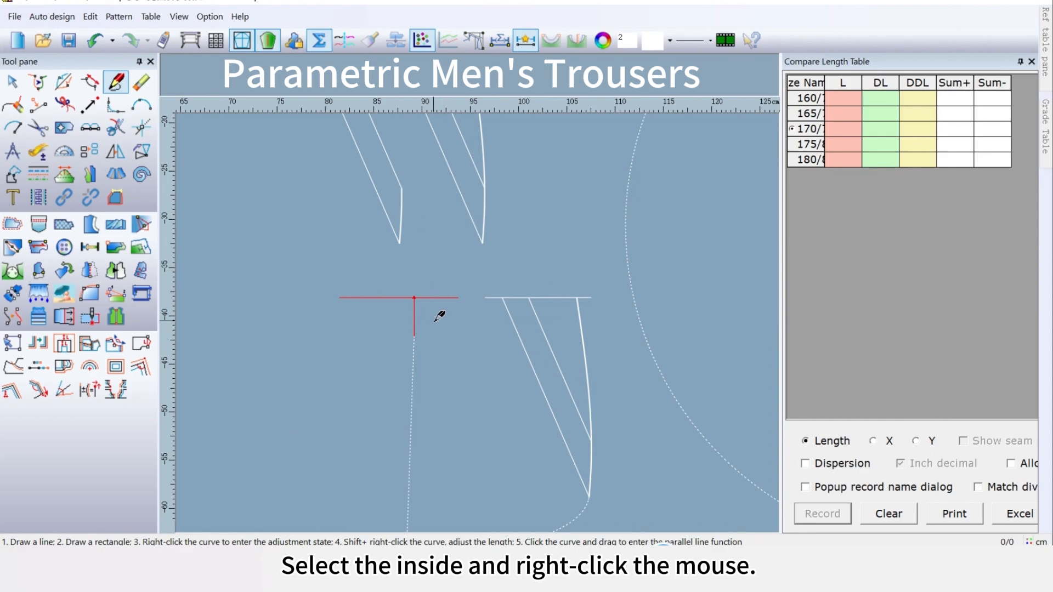
{"action": "right_click", "coordinate": [439, 304]}
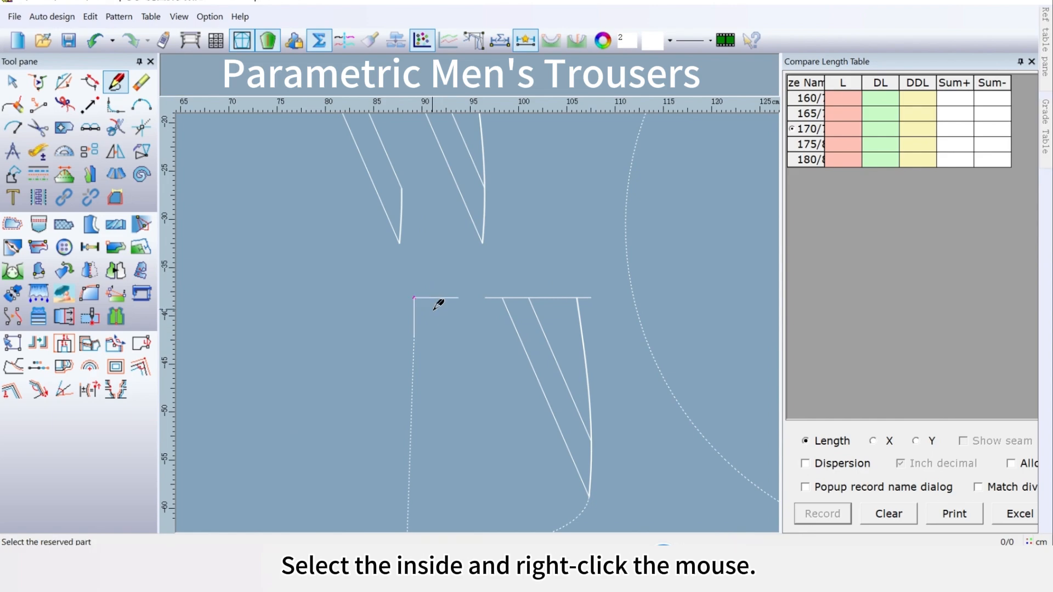
{"action": "left_click_drag", "start_coordinate": [561, 273], "coordinate": [603, 308]}
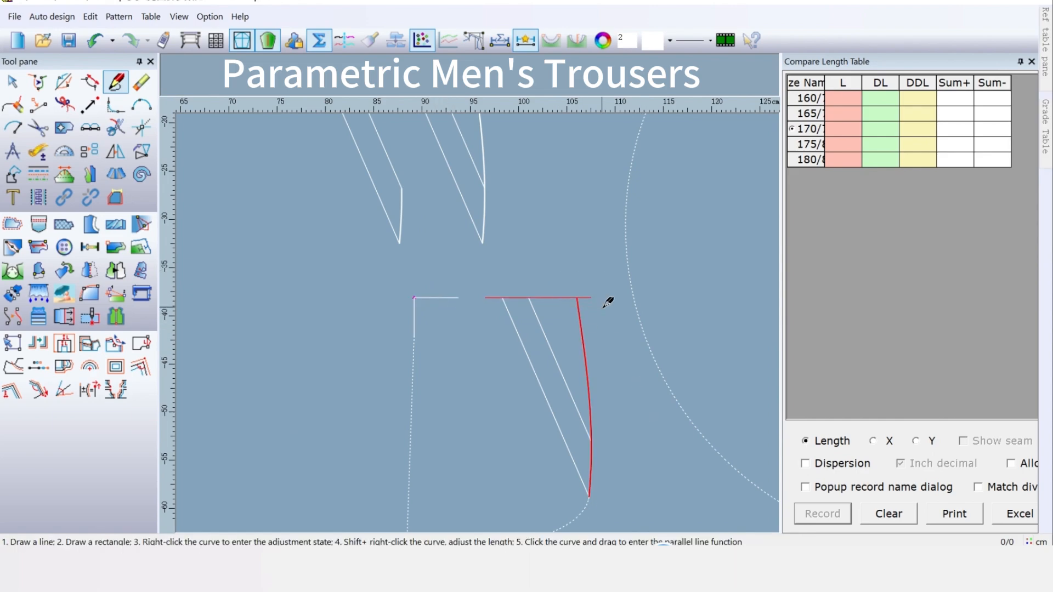
{"action": "right_click", "coordinate": [562, 316]}
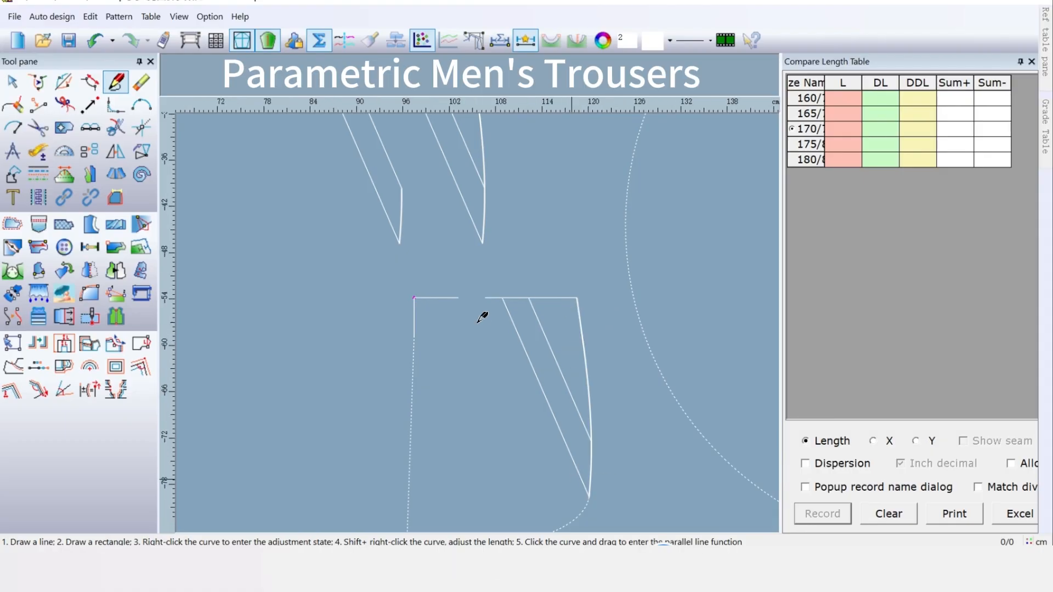
Set a dashed line type for the pocket bag's waistline and inner slant line, and for the outer slant lines on the pocket copy and front
{"action": "scroll", "coordinate": [478, 319], "scroll_direction": "down", "scroll_amount": 2}
{"action": "scroll", "coordinate": [446, 209], "scroll_direction": "up", "scroll_amount": 2}
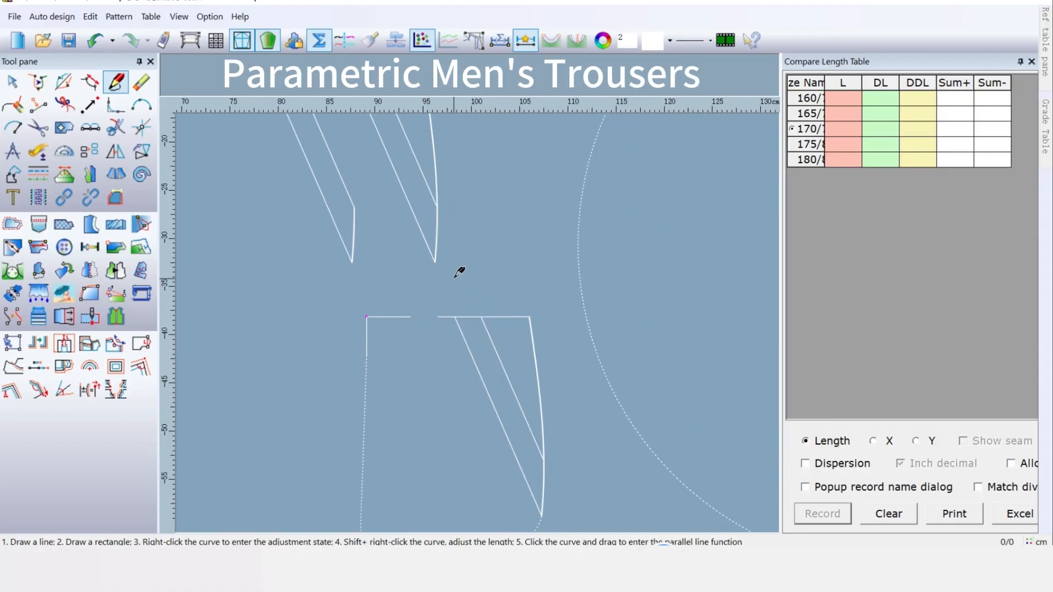
{"action": "scroll", "coordinate": [454, 278], "scroll_direction": "down", "scroll_amount": 2}
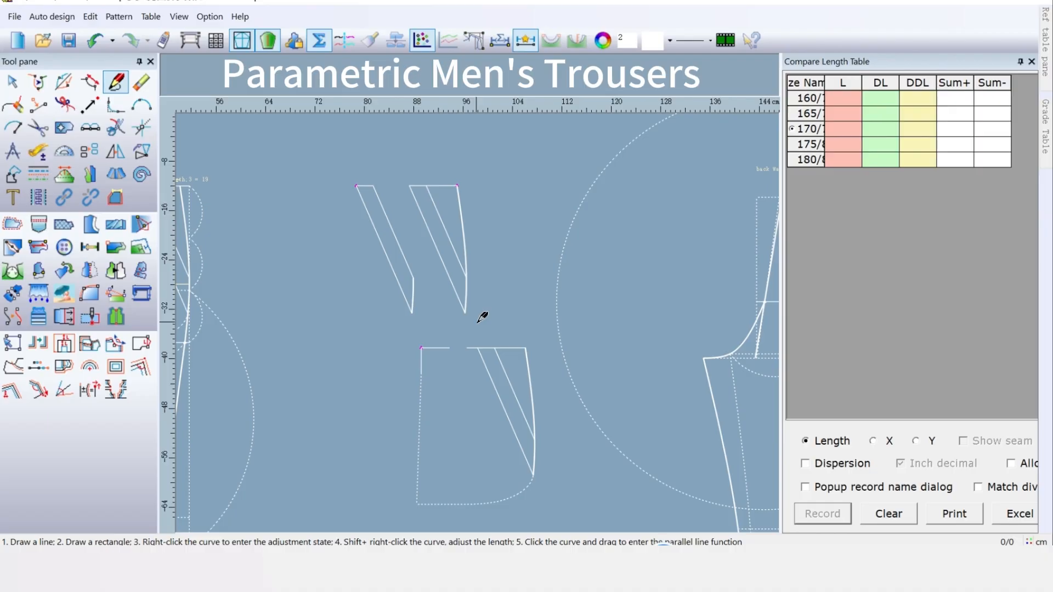
{"action": "left_click", "coordinate": [41, 183]}
{"action": "left_click", "coordinate": [692, 40]}
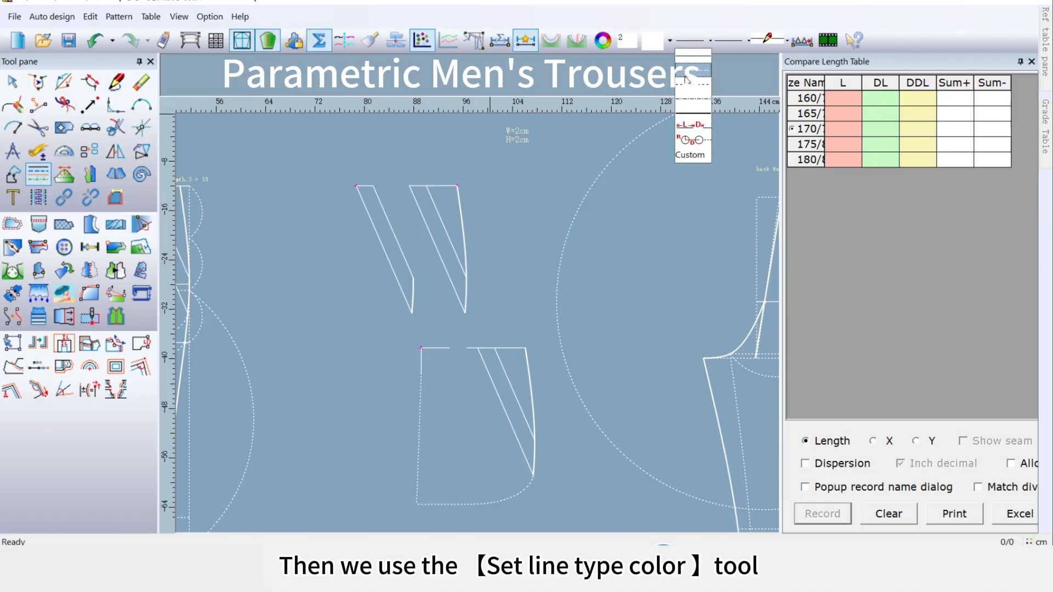
{"action": "left_click", "coordinate": [685, 83]}
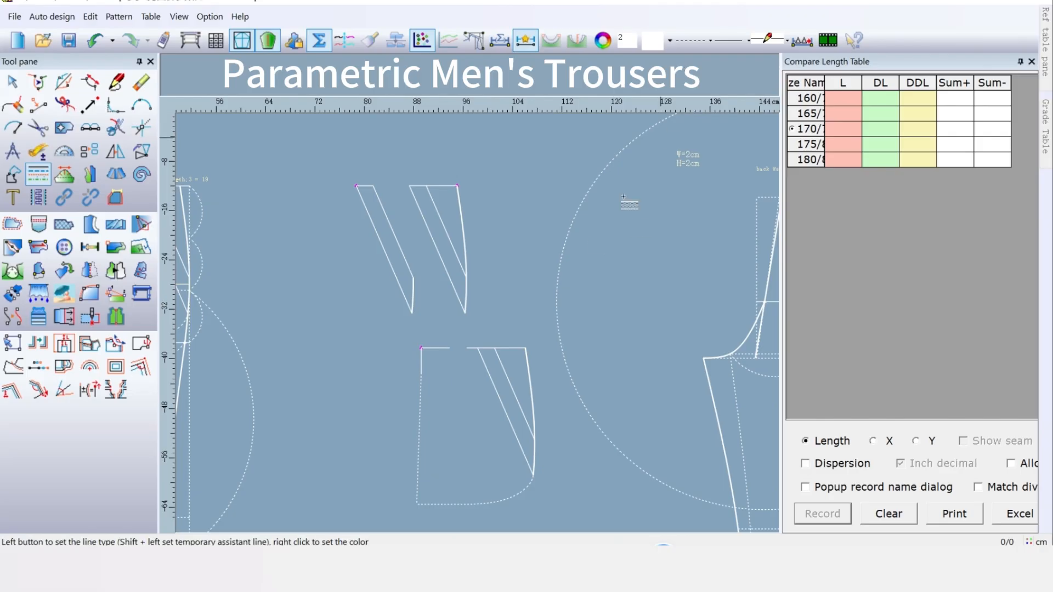
{"action": "left_click", "coordinate": [425, 357]}
{"action": "left_click", "coordinate": [475, 348]}
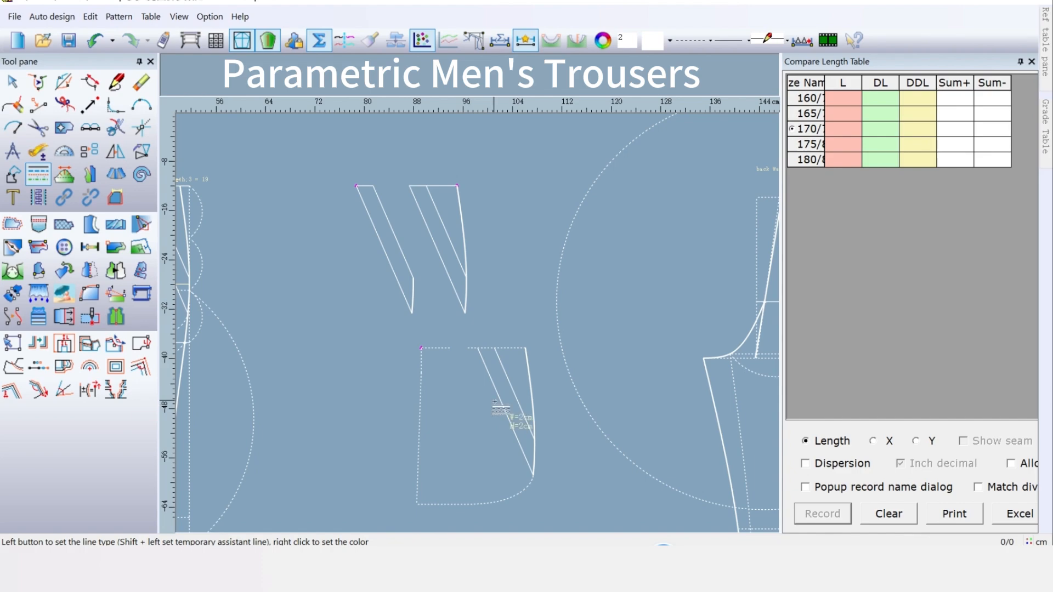
{"action": "left_click", "coordinate": [496, 398]}
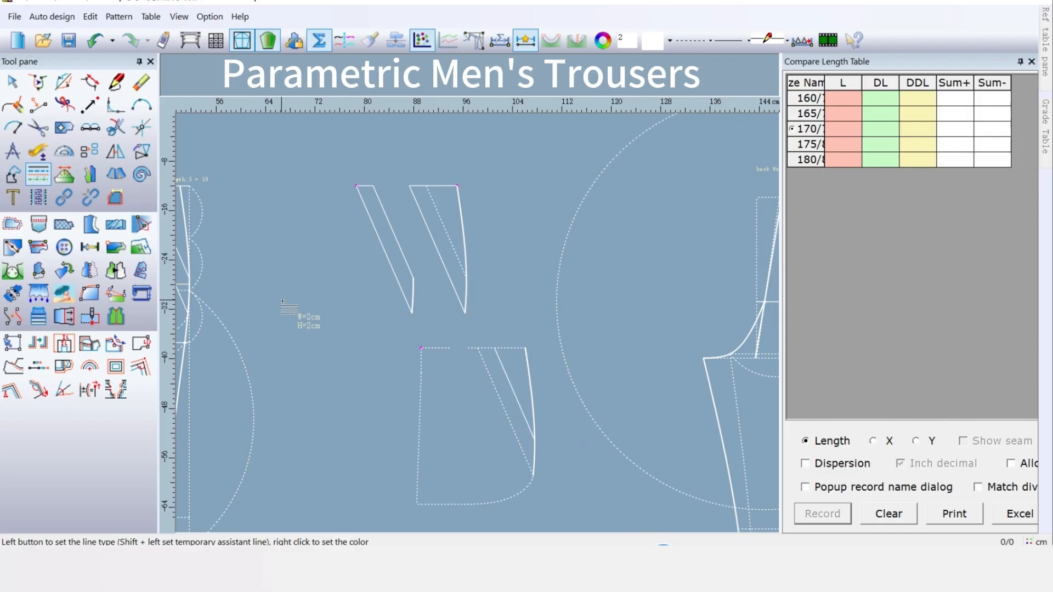
{"action": "scroll", "coordinate": [282, 301], "scroll_direction": "down", "scroll_amount": 1}
{"action": "scroll", "coordinate": [402, 301], "scroll_direction": "up", "scroll_amount": 3}
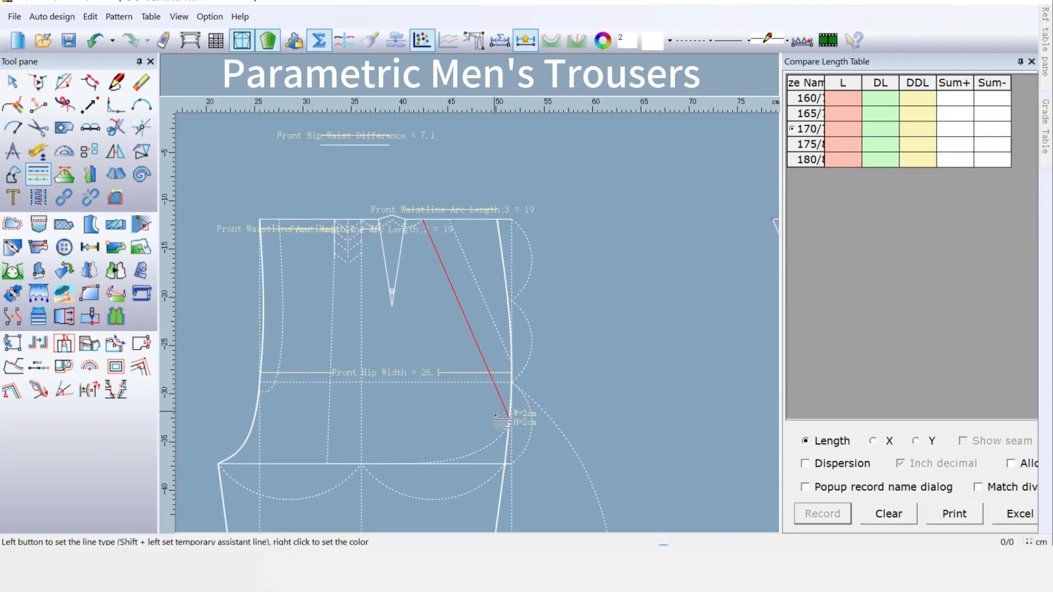
{"action": "scroll", "coordinate": [617, 370], "scroll_direction": "down", "scroll_amount": 2}
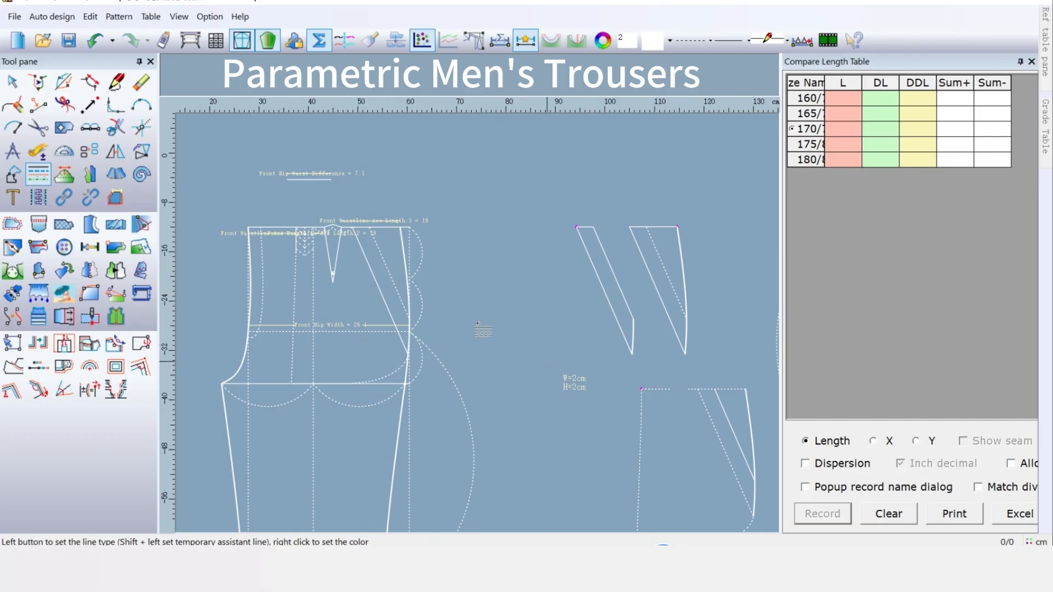
{"action": "scroll", "coordinate": [548, 362], "scroll_direction": "down", "scroll_amount": 1}
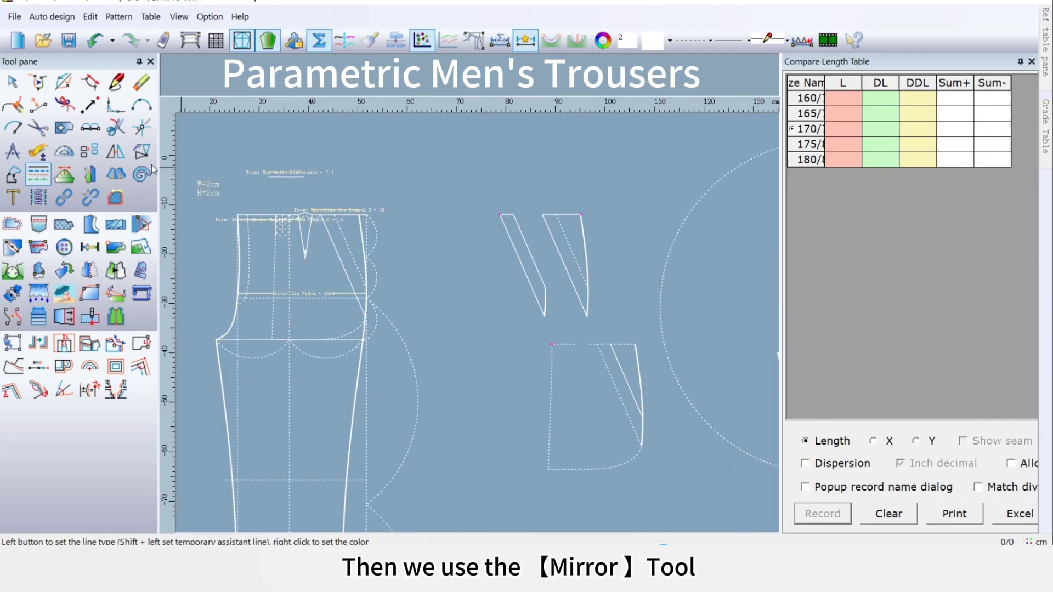
Mirror the pocket bag's waistline segments, bottom curve and side seam across its straight inner edge
{"action": "left_click", "coordinate": [127, 158]}
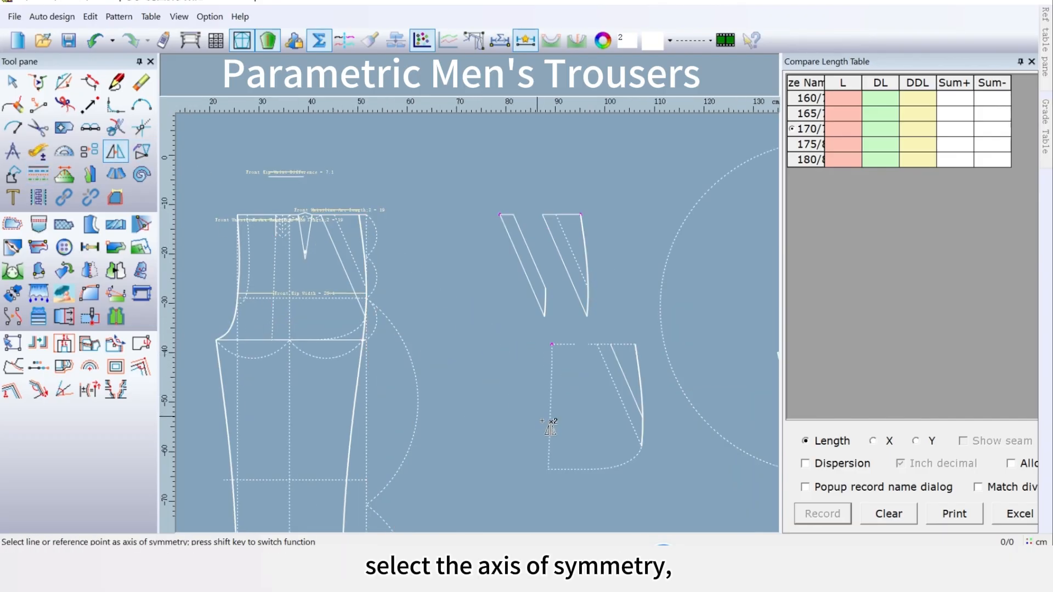
{"action": "left_click", "coordinate": [550, 426]}
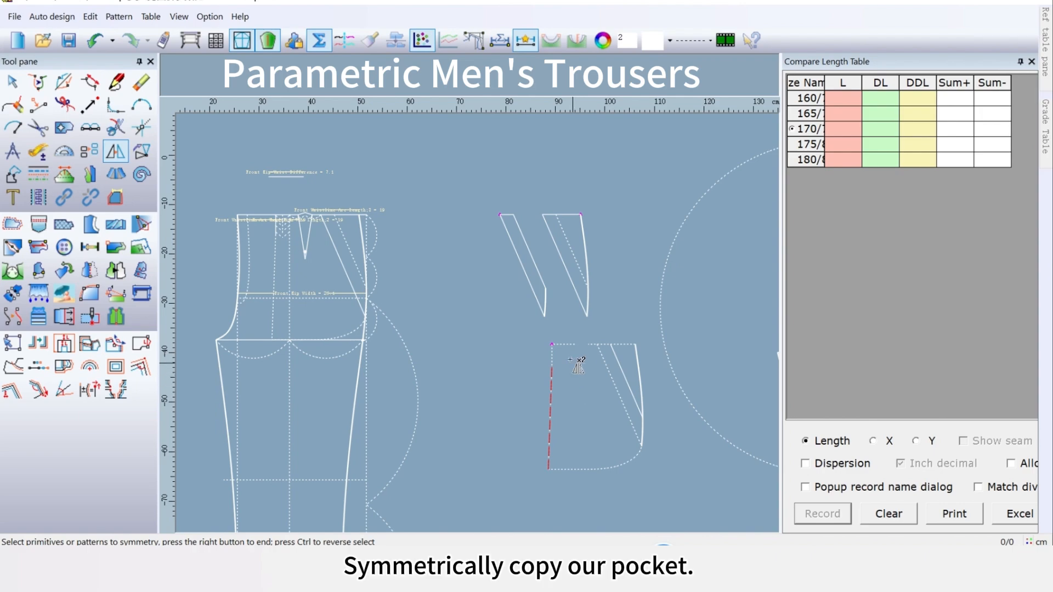
{"action": "left_click", "coordinate": [616, 344]}
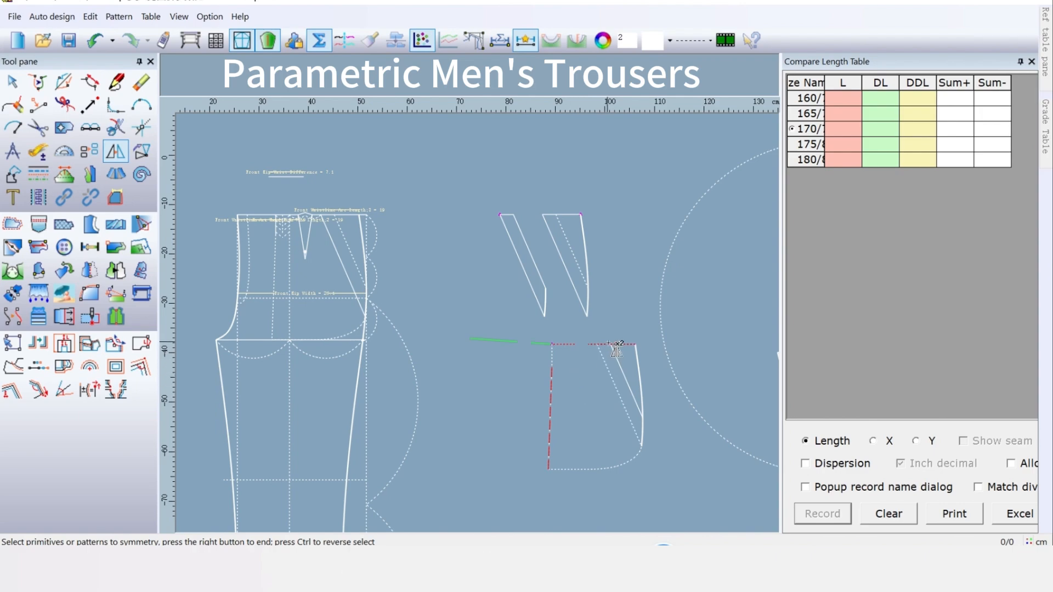
{"action": "left_click", "coordinate": [601, 469]}
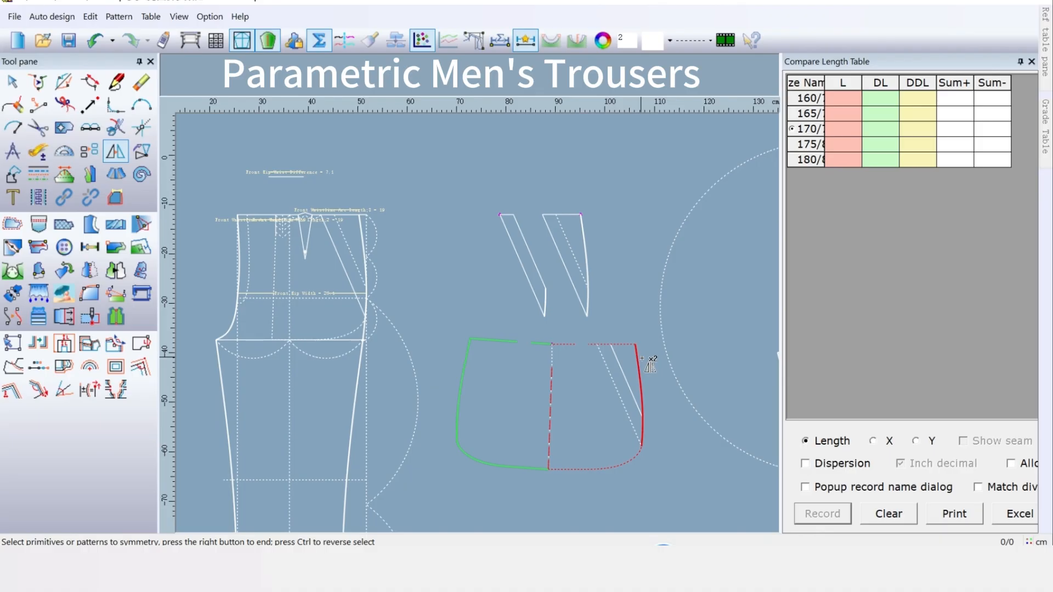
{"action": "right_click", "coordinate": [582, 400]}
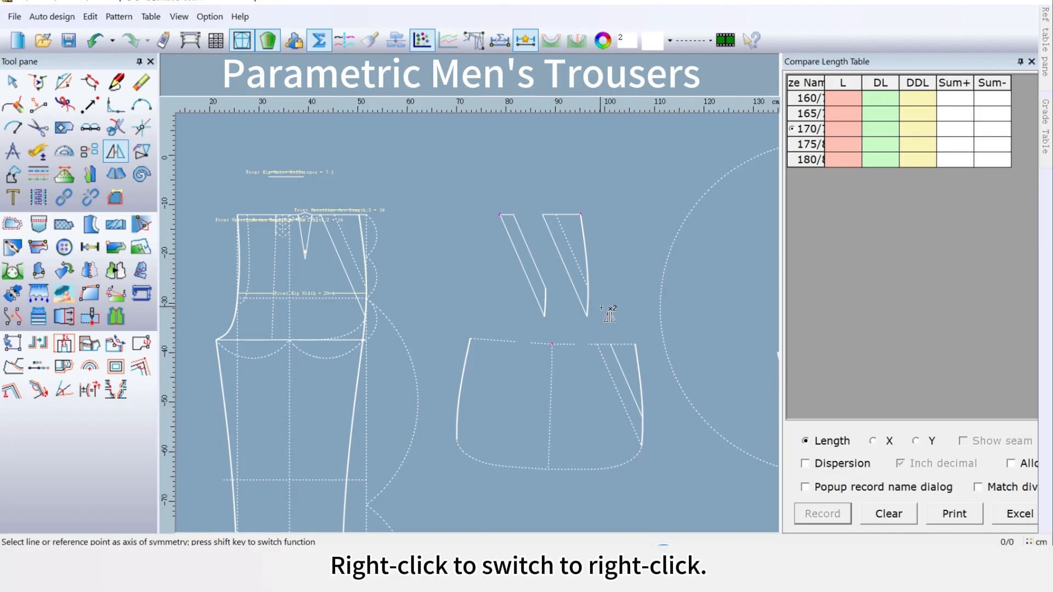
Fine-tune the bottom curve of the copied pocket bag with the Modify tool, shifting its control point at the dashed slant line's lower end
{"action": "right_click", "coordinate": [623, 271]}
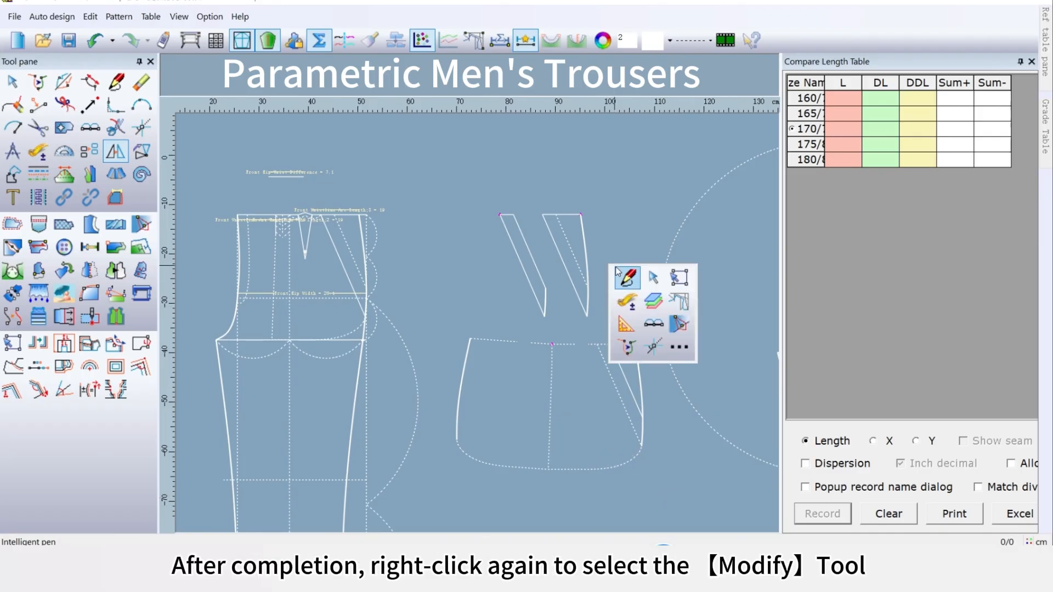
{"action": "left_click", "coordinate": [651, 277]}
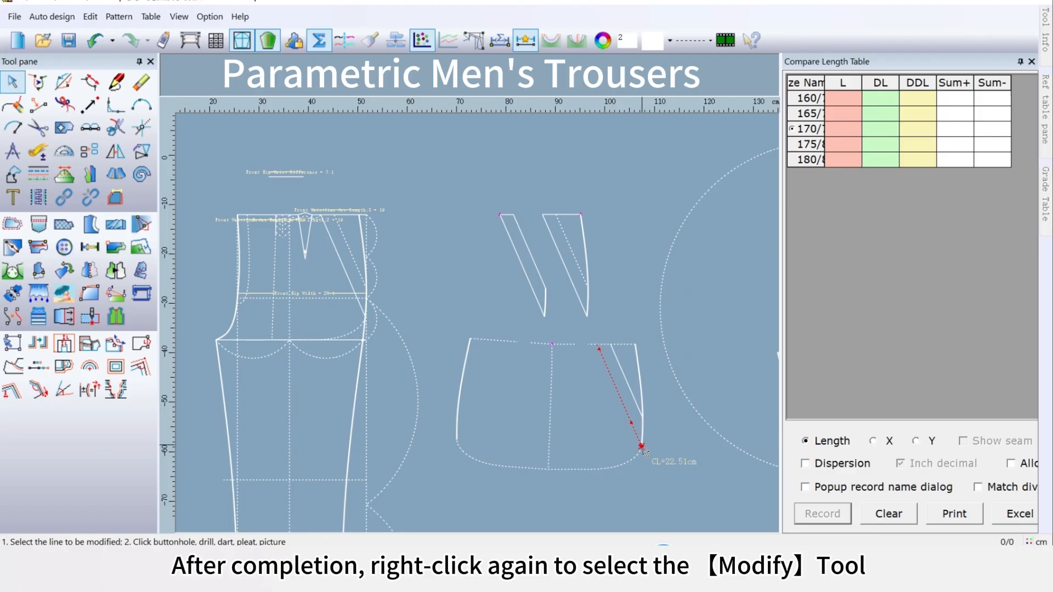
{"action": "scroll", "coordinate": [643, 448], "scroll_direction": "up", "scroll_amount": 5}
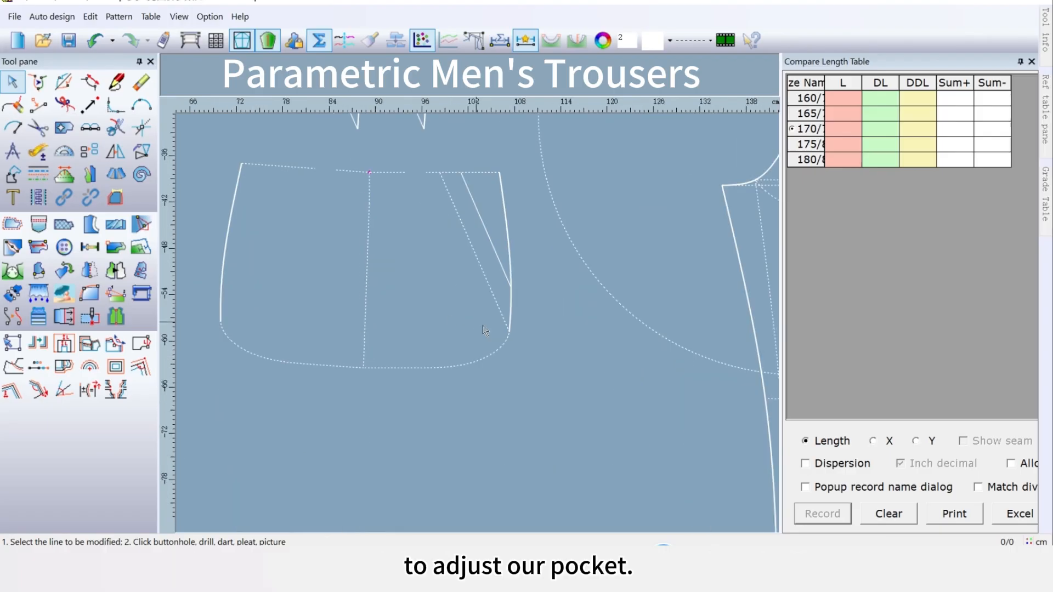
{"action": "left_click", "coordinate": [514, 336]}
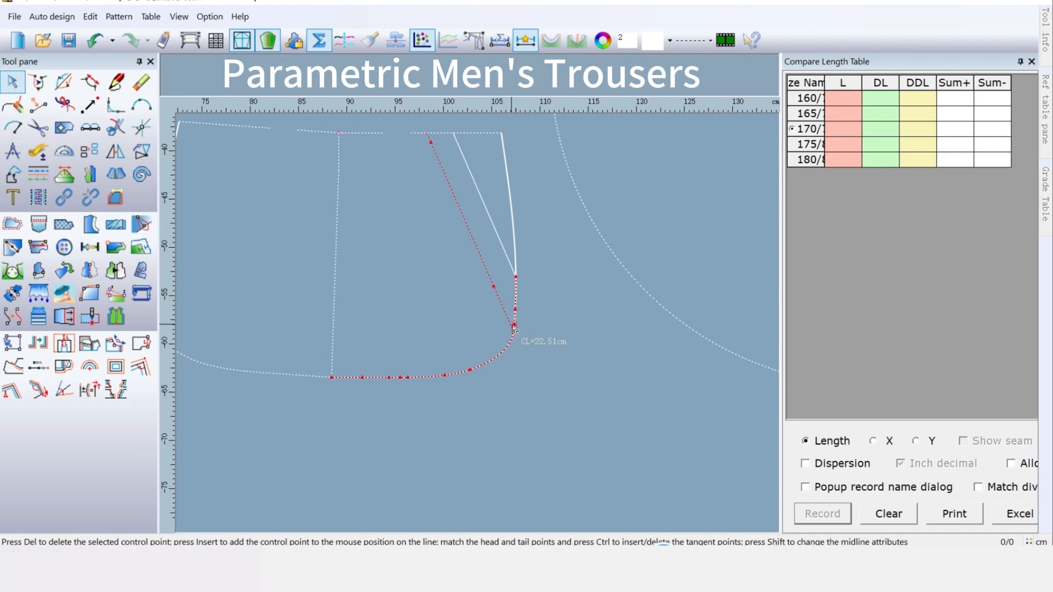
{"action": "mouse_move", "coordinate": [516, 329]}
{"action": "left_mouse_down"}
{"action": "mouse_move", "coordinate": [505, 330]}
{"action": "mouse_move", "coordinate": [513, 334]}
{"action": "left_mouse_up"}
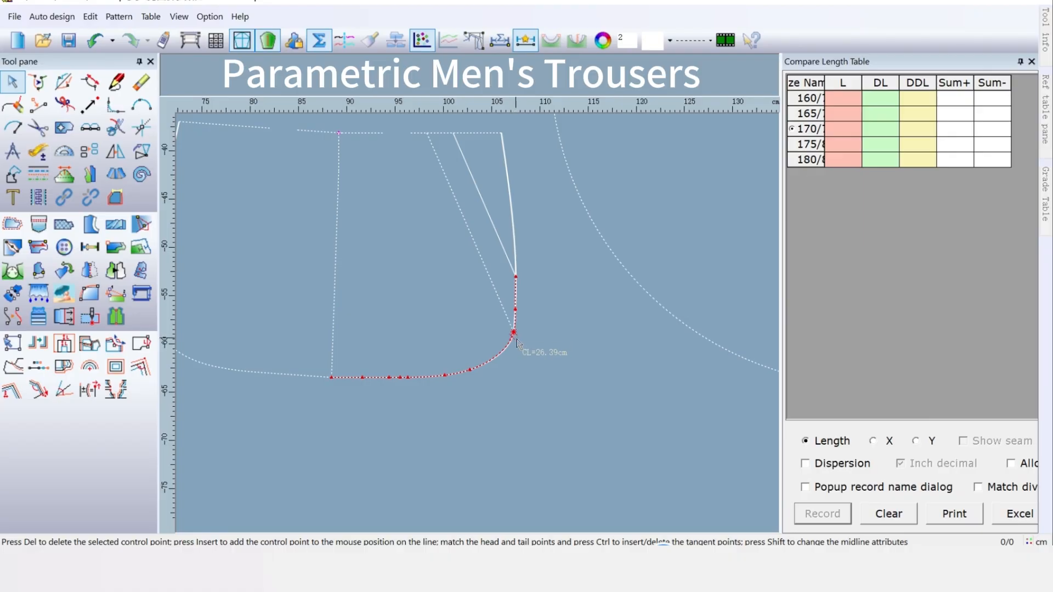
{"action": "mouse_move", "coordinate": [517, 330]}
{"action": "left_mouse_down"}
{"action": "mouse_move", "coordinate": [509, 348]}
{"action": "mouse_move", "coordinate": [520, 340]}
{"action": "mouse_move", "coordinate": [515, 331]}
{"action": "left_mouse_up"}
{"action": "scroll", "coordinate": [313, 233], "scroll_direction": "down", "scroll_amount": 1}
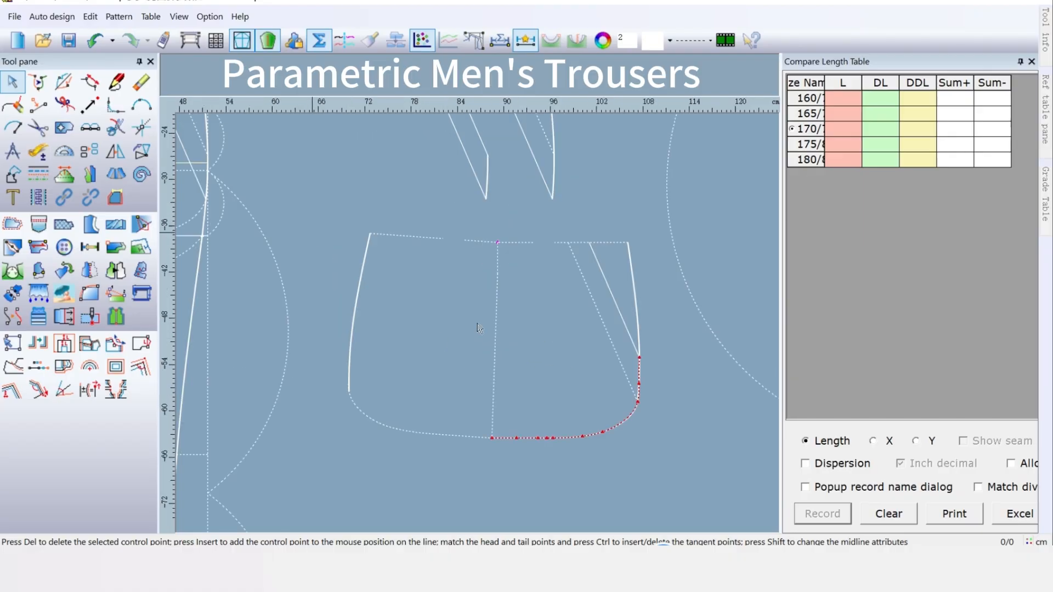
{"action": "scroll", "coordinate": [477, 327], "scroll_direction": "up", "scroll_amount": 1}
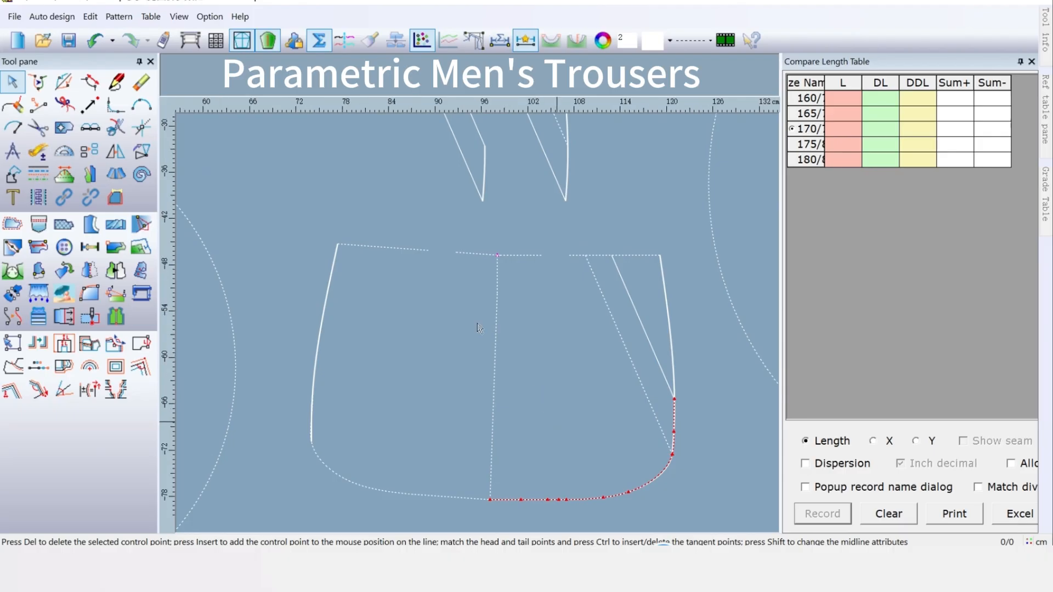
{"action": "scroll", "coordinate": [477, 324], "scroll_direction": "down", "scroll_amount": 3}
{"action": "scroll", "coordinate": [477, 319], "scroll_direction": "down", "scroll_amount": 1}
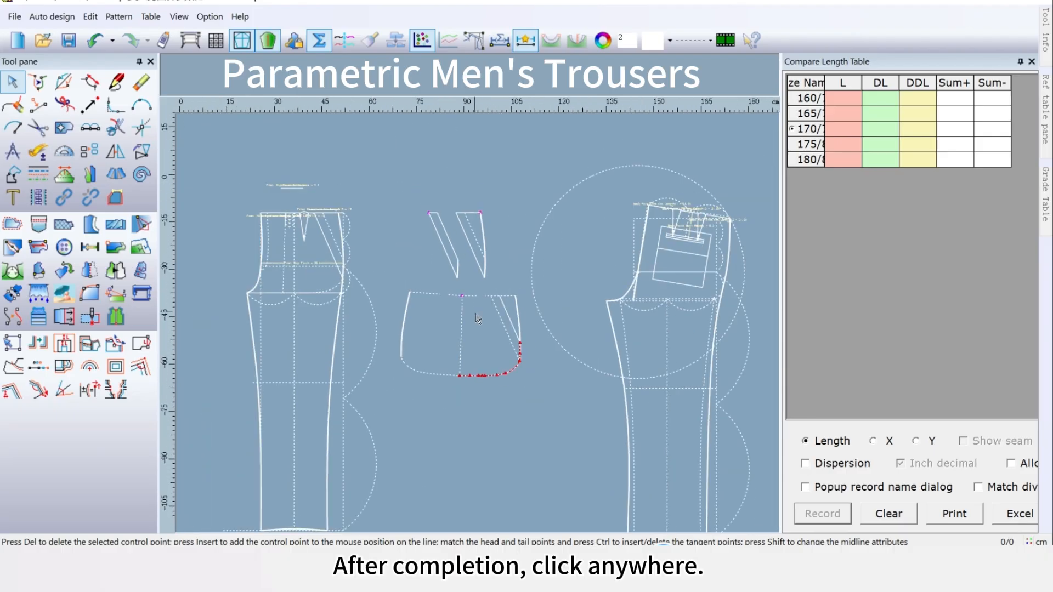
{"action": "left_click", "coordinate": [455, 357]}
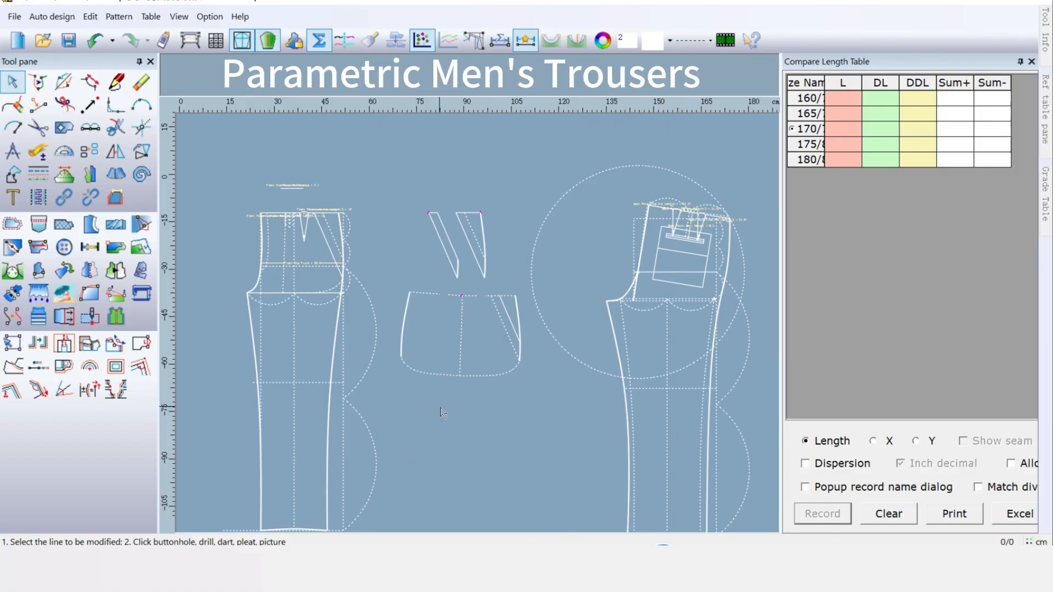
Erase the solid slant line nearest the side seam on the copied pocket bag
{"action": "scroll", "coordinate": [536, 318], "scroll_direction": "up", "scroll_amount": 2}
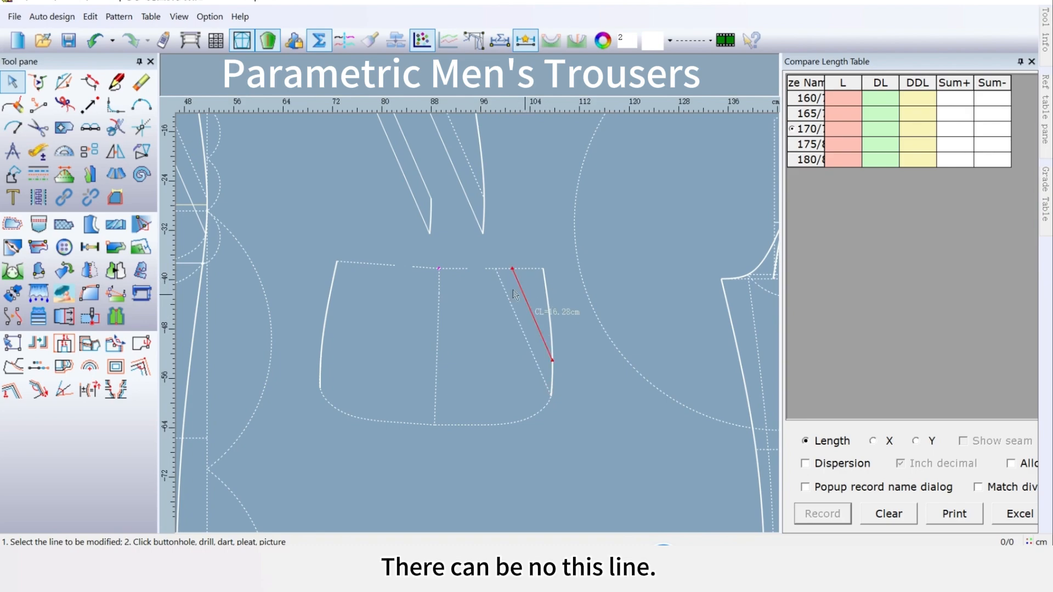
{"action": "left_click", "coordinate": [141, 82]}
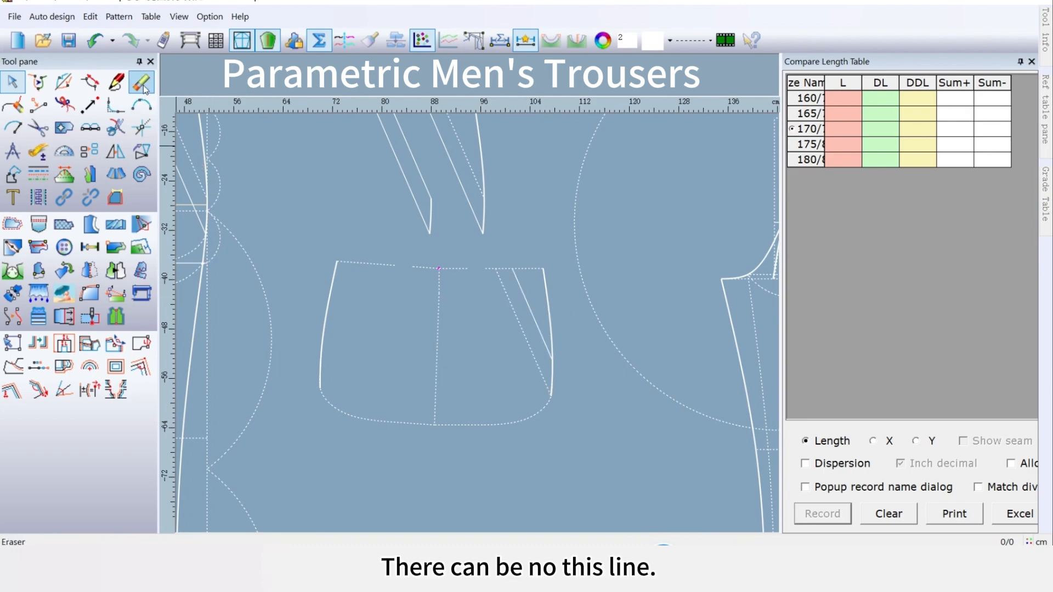
{"action": "left_click", "coordinate": [539, 328]}
{"action": "scroll", "coordinate": [382, 300], "scroll_direction": "down", "scroll_amount": 1}
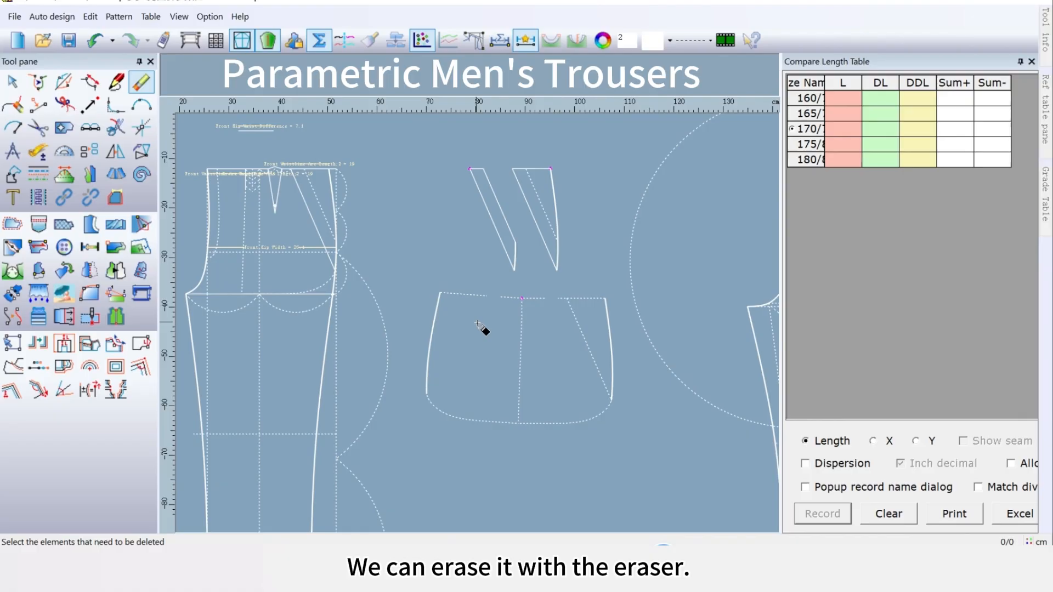
{"action": "scroll", "coordinate": [481, 327], "scroll_direction": "down", "scroll_amount": 3}
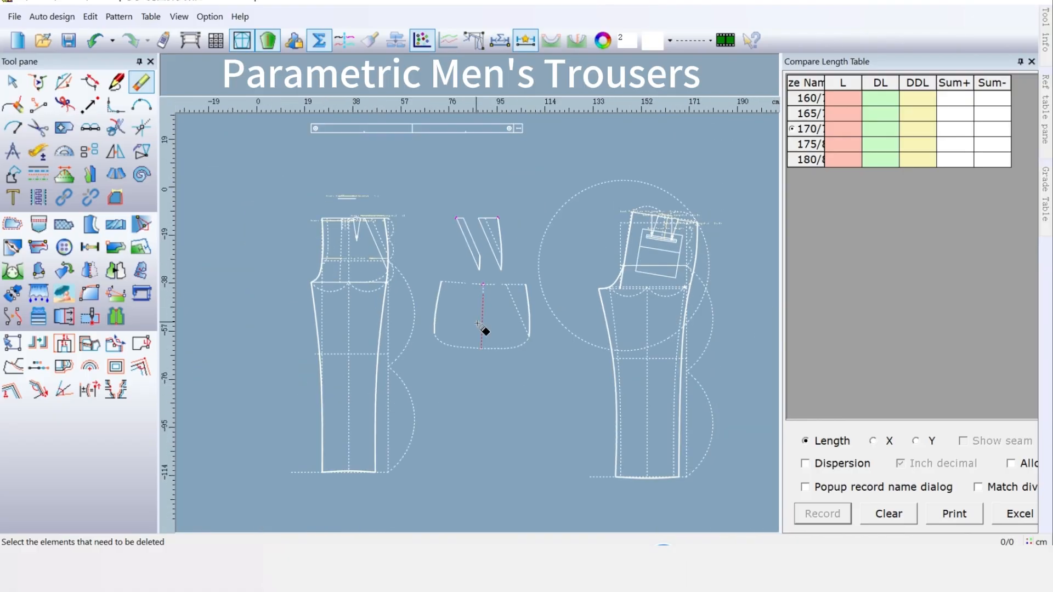
{"action": "scroll", "coordinate": [484, 331], "scroll_direction": "down", "scroll_amount": 1}
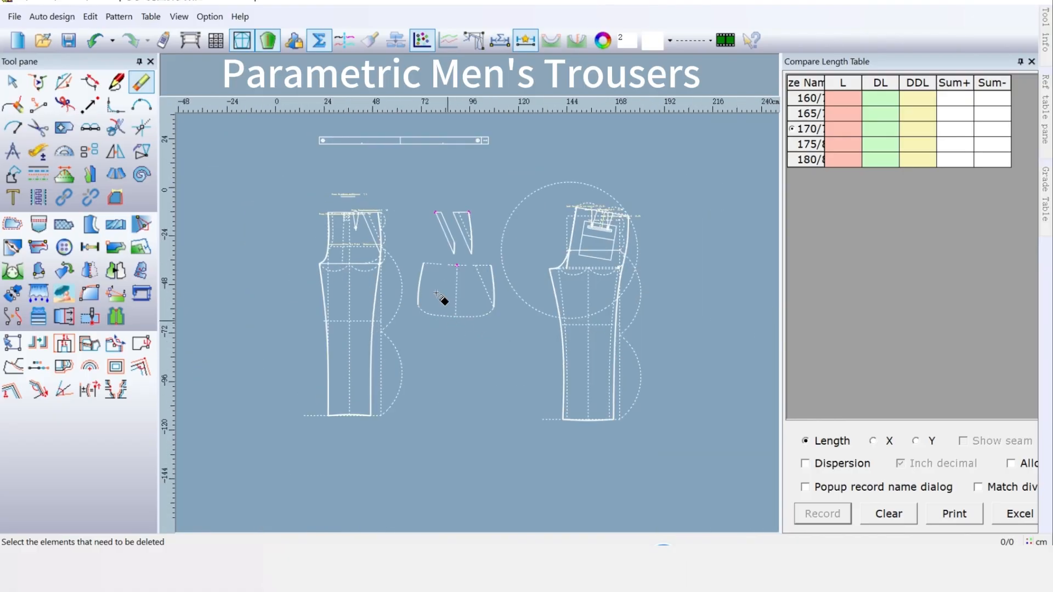
{"action": "scroll", "coordinate": [434, 290], "scroll_direction": "down", "scroll_amount": 1}
{"action": "scroll", "coordinate": [477, 323], "scroll_direction": "up", "scroll_amount": 1}
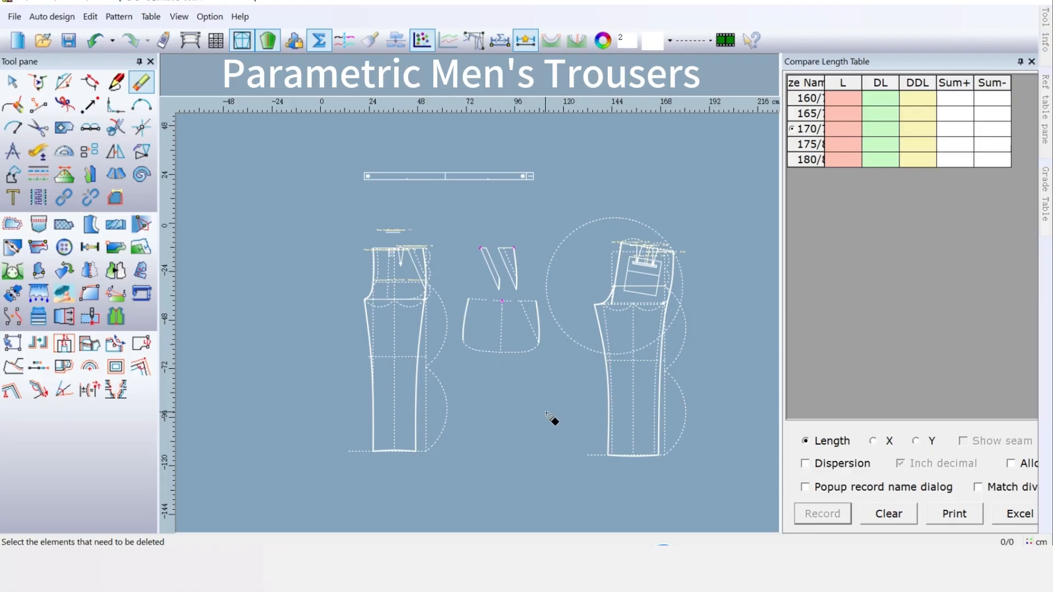
In the size table, set the base size's Pants Length to 105, Waist Circumference to 81 and Hip Circumference to 110
{"action": "left_click", "coordinate": [152, 17]}
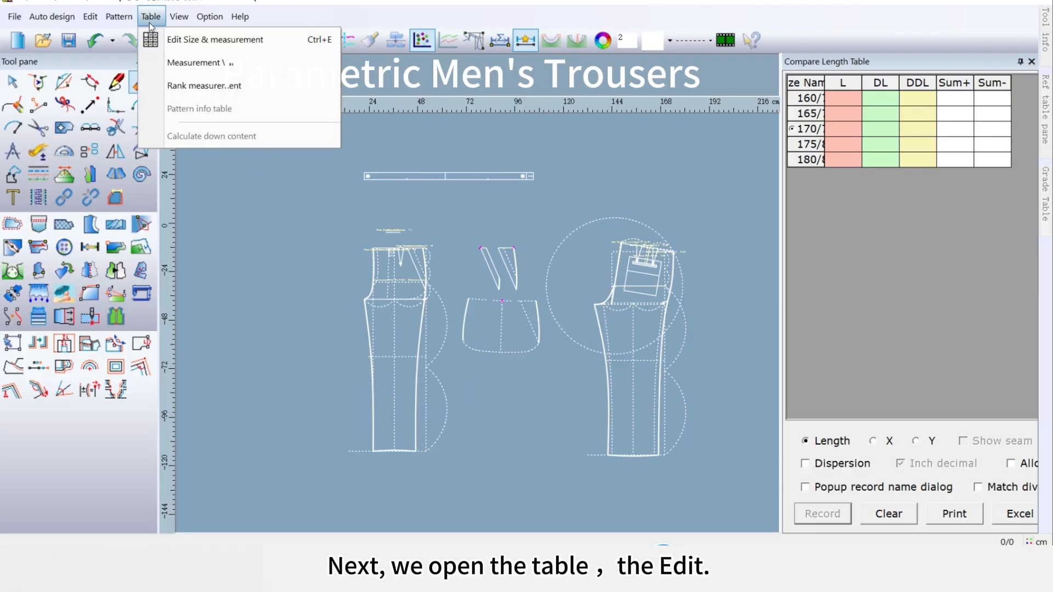
{"action": "left_click", "coordinate": [170, 43]}
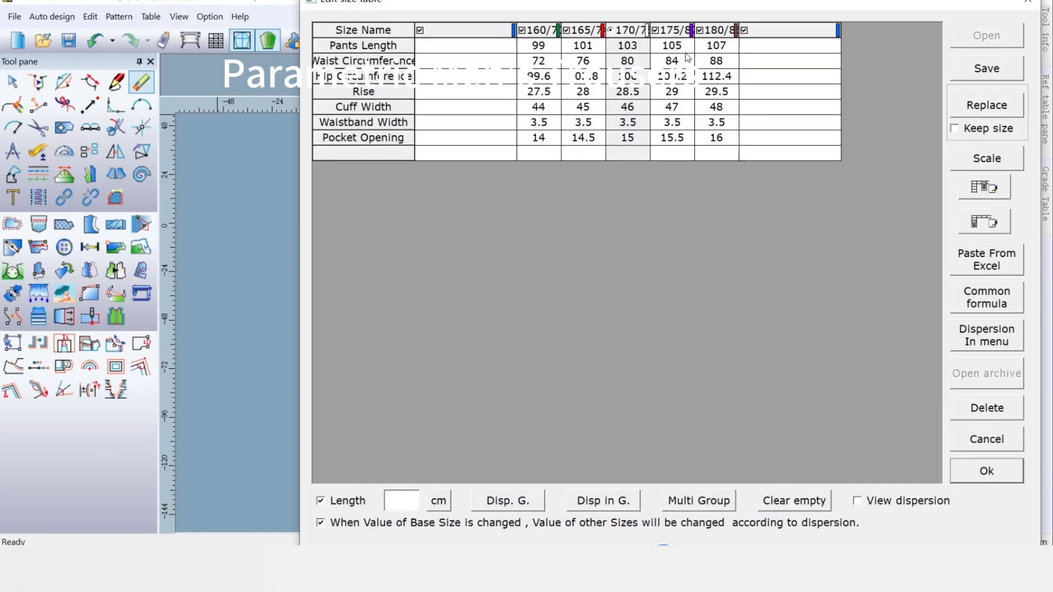
{"action": "left_click", "coordinate": [640, 45]}
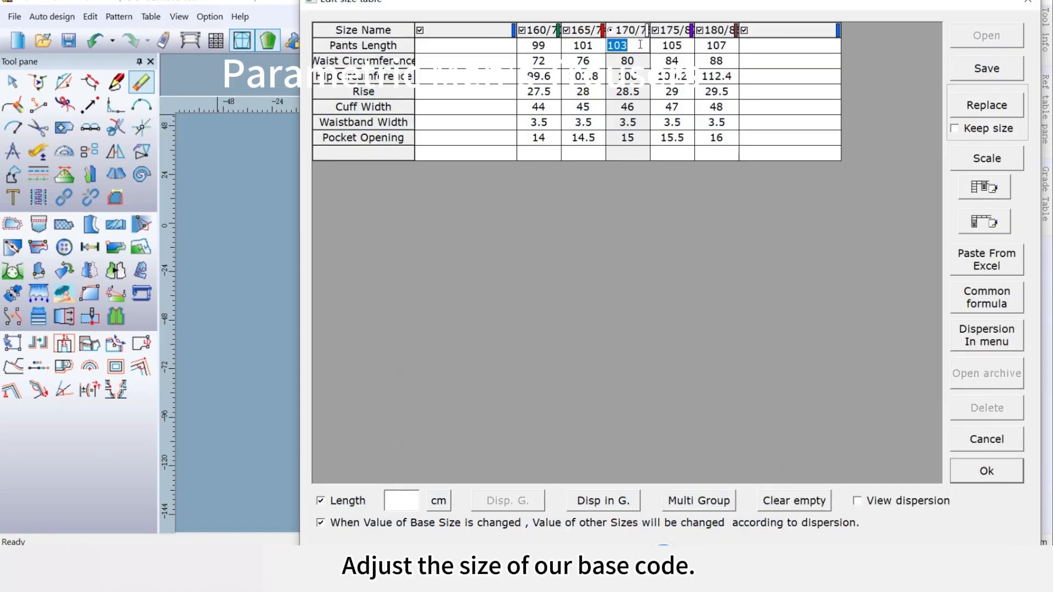
{"action": "type", "text": "105"}
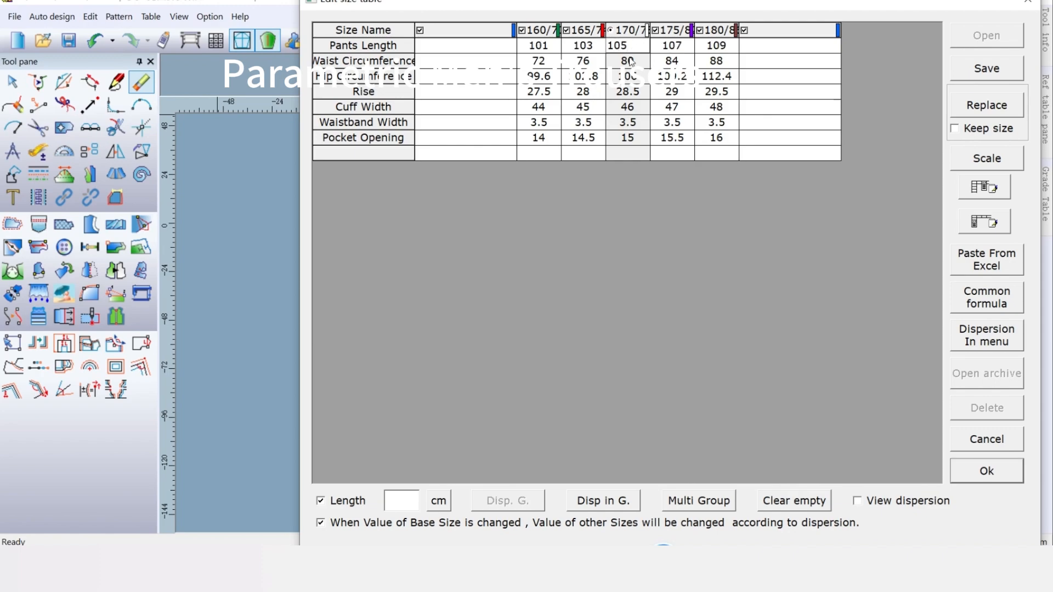
{"action": "left_click", "coordinate": [632, 61]}
{"action": "type", "text": "81"}
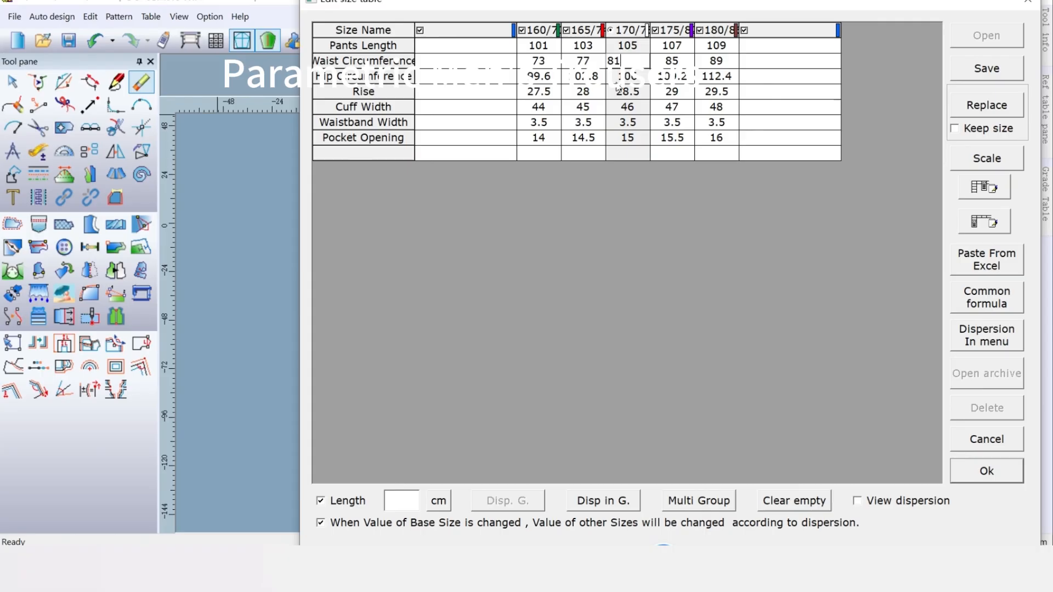
{"action": "key", "text": "Return"}
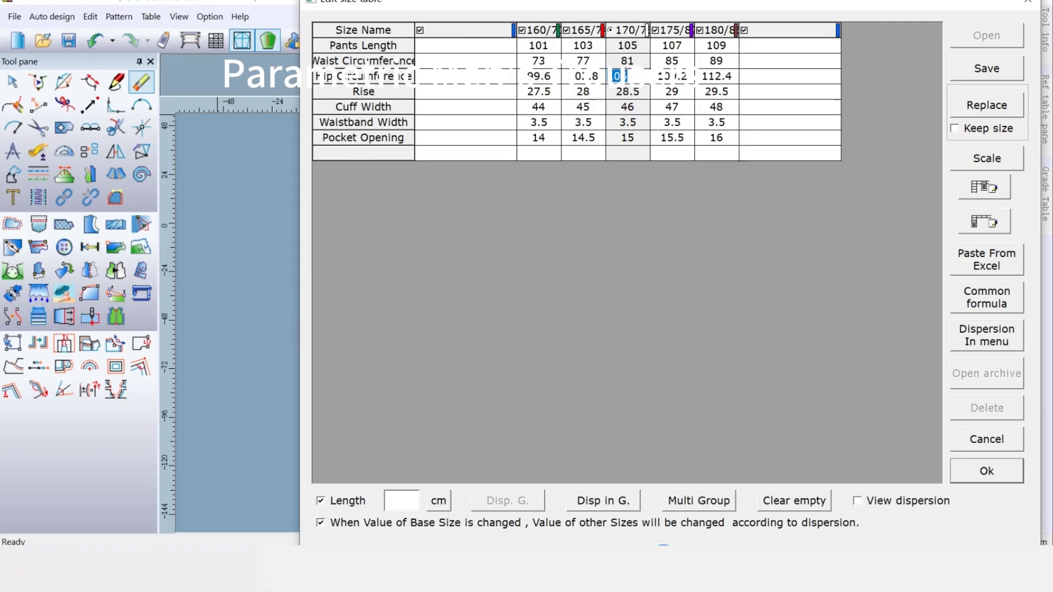
{"action": "type", "text": "110"}
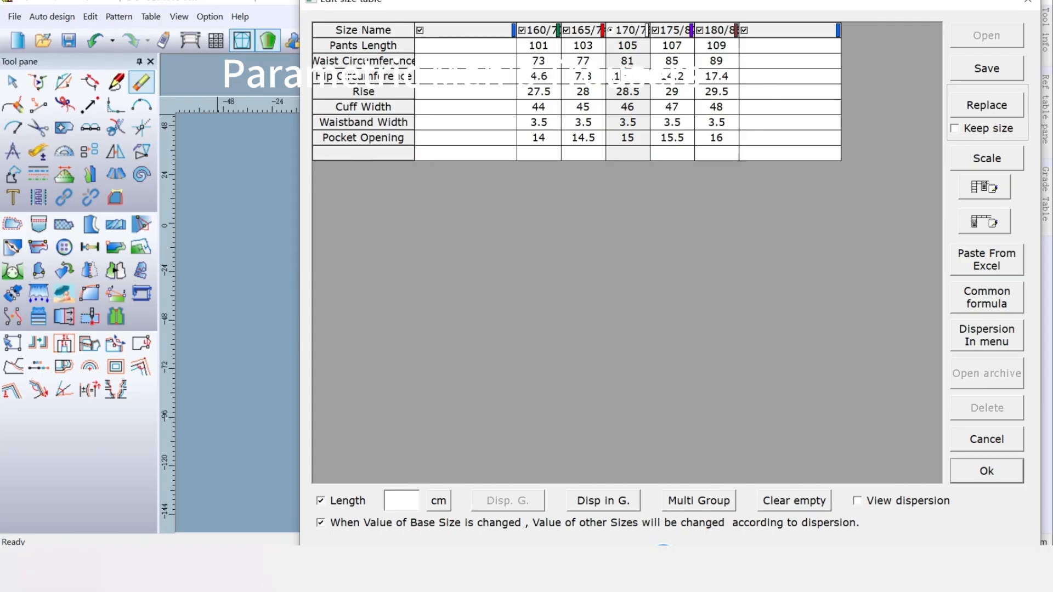
Set the base size's Rise to 30 and Cuff Width to 50, and apply the edited size table to the draft
{"action": "left_click", "coordinate": [631, 92]}
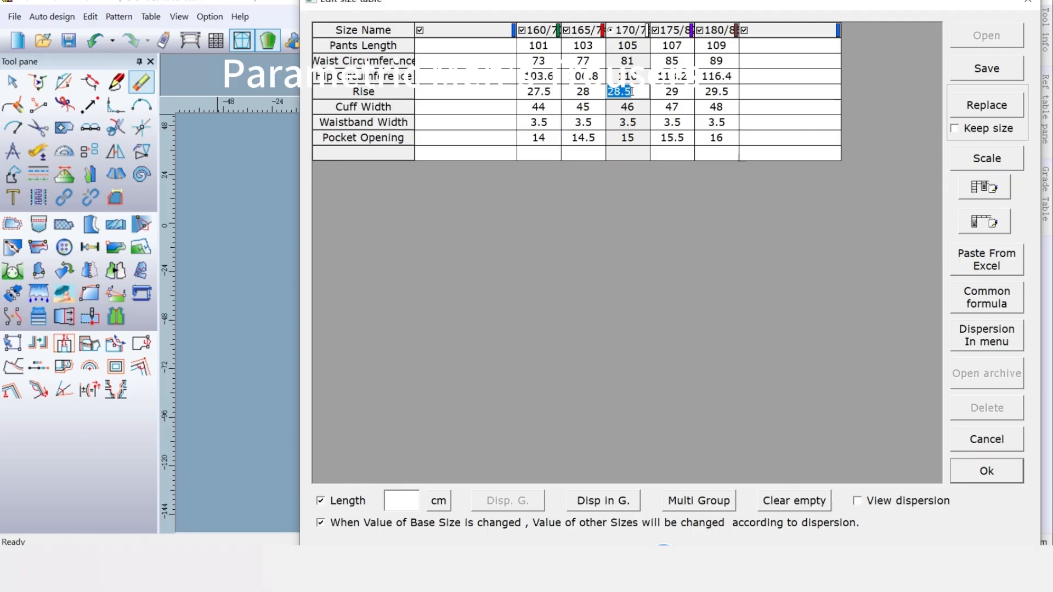
{"action": "type", "text": "30"}
{"action": "key", "text": "Return"}
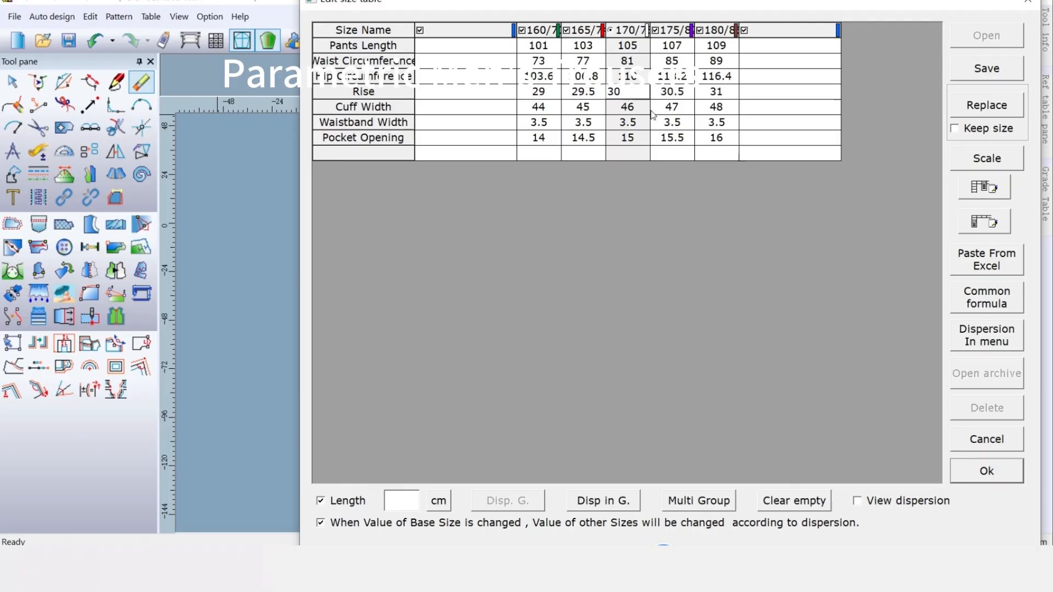
{"action": "left_click", "coordinate": [647, 111]}
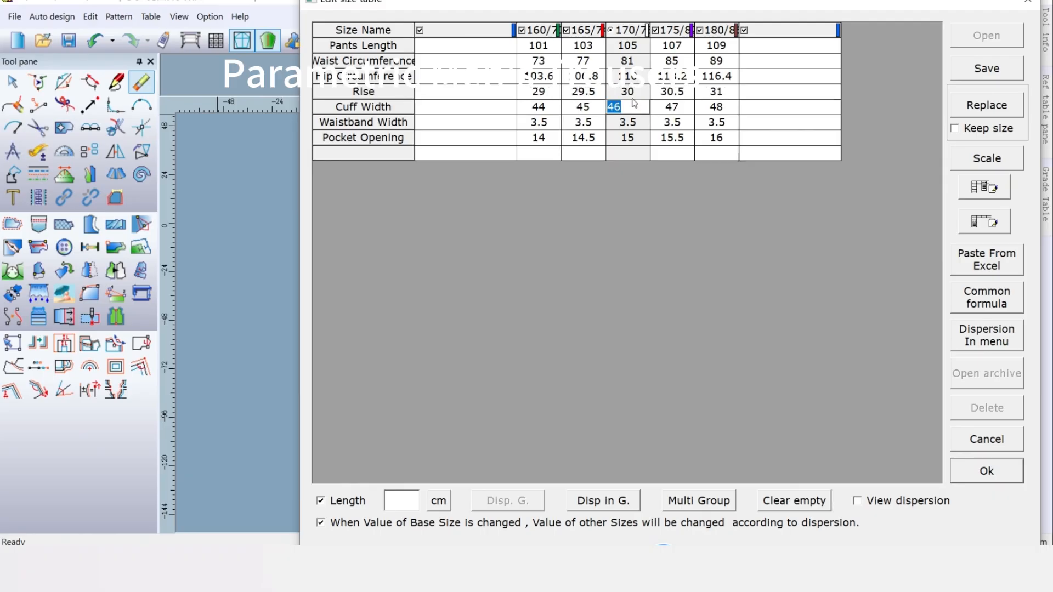
{"action": "type", "text": "50"}
{"action": "left_click", "coordinate": [986, 471]}
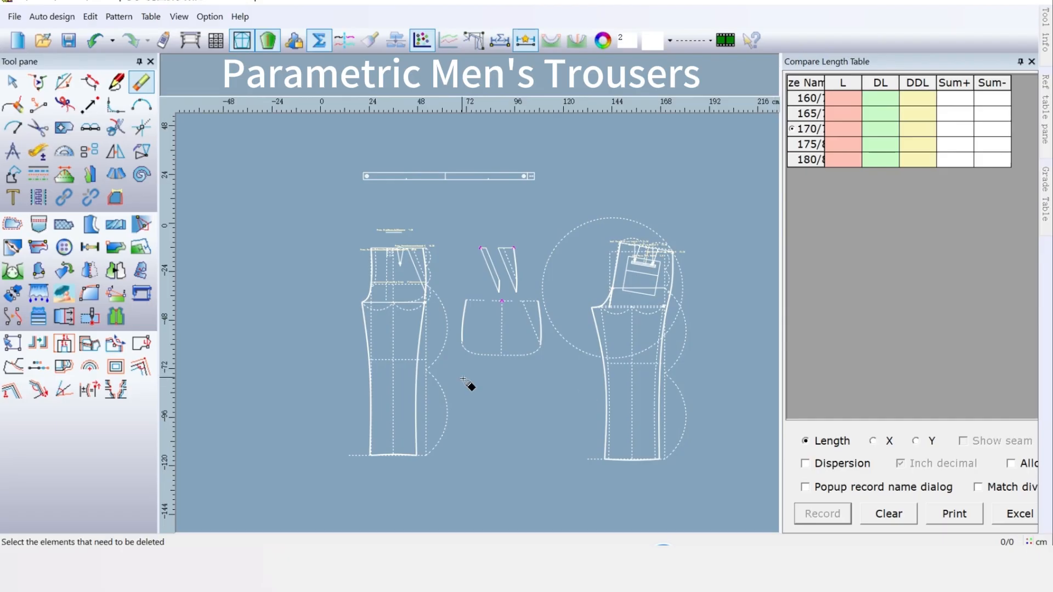
Undo and redo the size change repeatedly to compare the trouser and pocket outlines before and after, finishing with the new sizes applied
{"action": "left_click", "coordinate": [93, 46]}
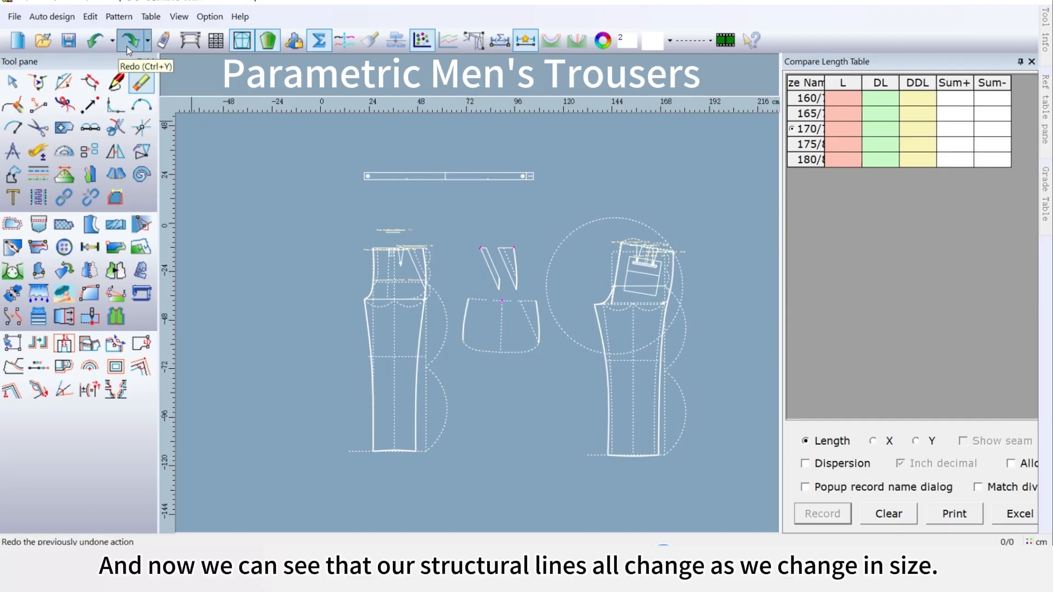
{"action": "left_click", "coordinate": [126, 46]}
{"action": "left_click", "coordinate": [94, 46]}
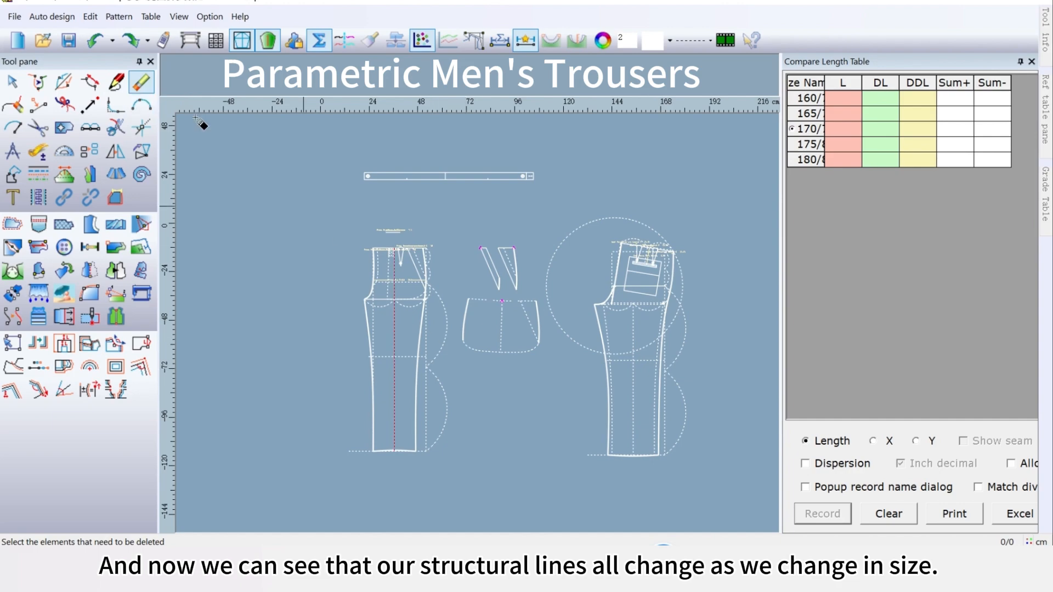
{"action": "left_click", "coordinate": [93, 46]}
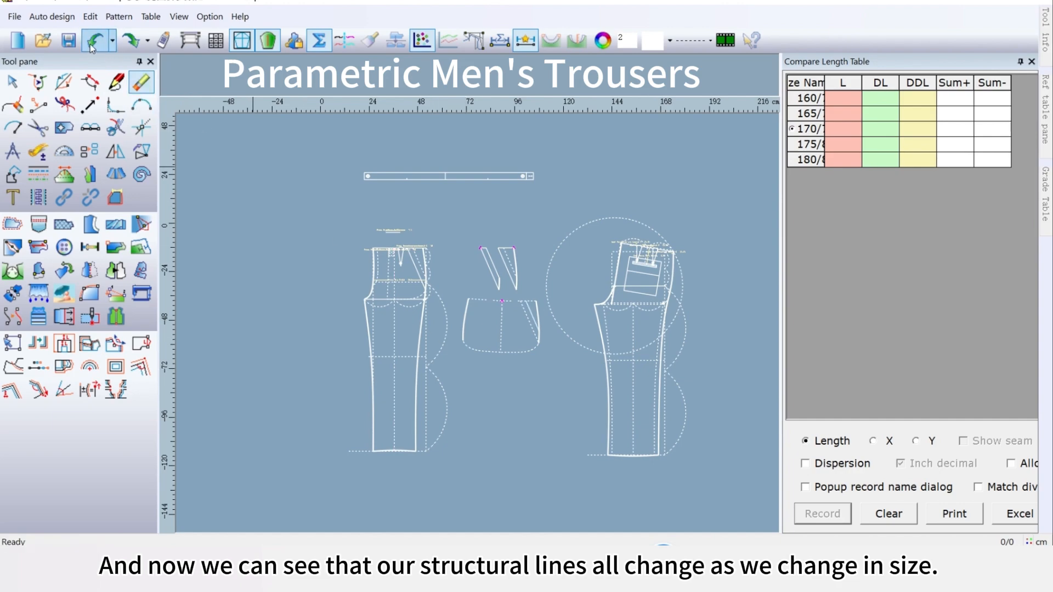
{"action": "left_click", "coordinate": [129, 47]}
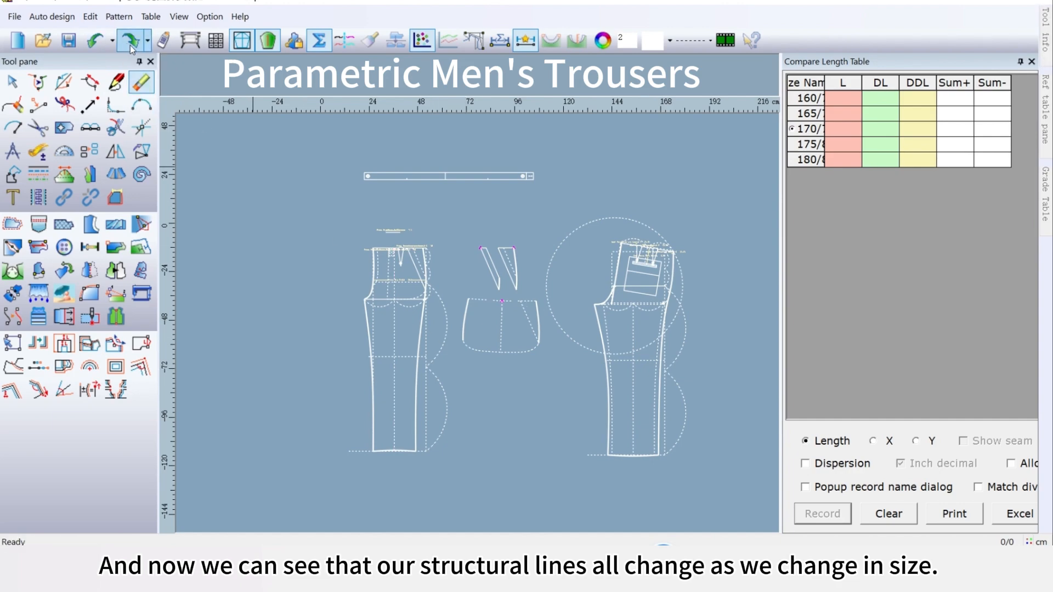
{"action": "left_click", "coordinate": [131, 47]}
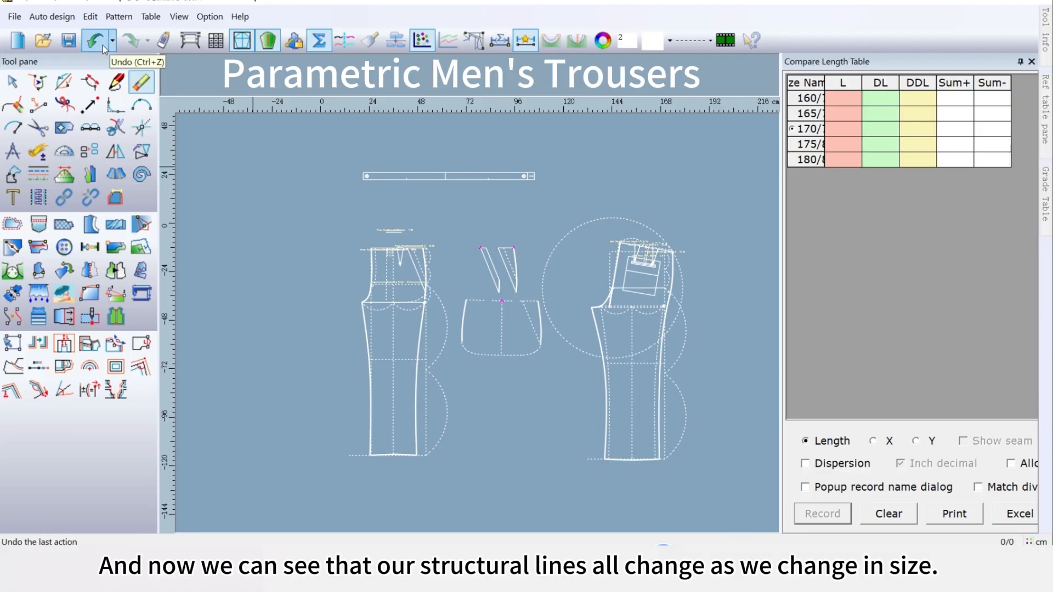
{"action": "left_click", "coordinate": [96, 45]}
{"action": "left_click", "coordinate": [131, 45]}
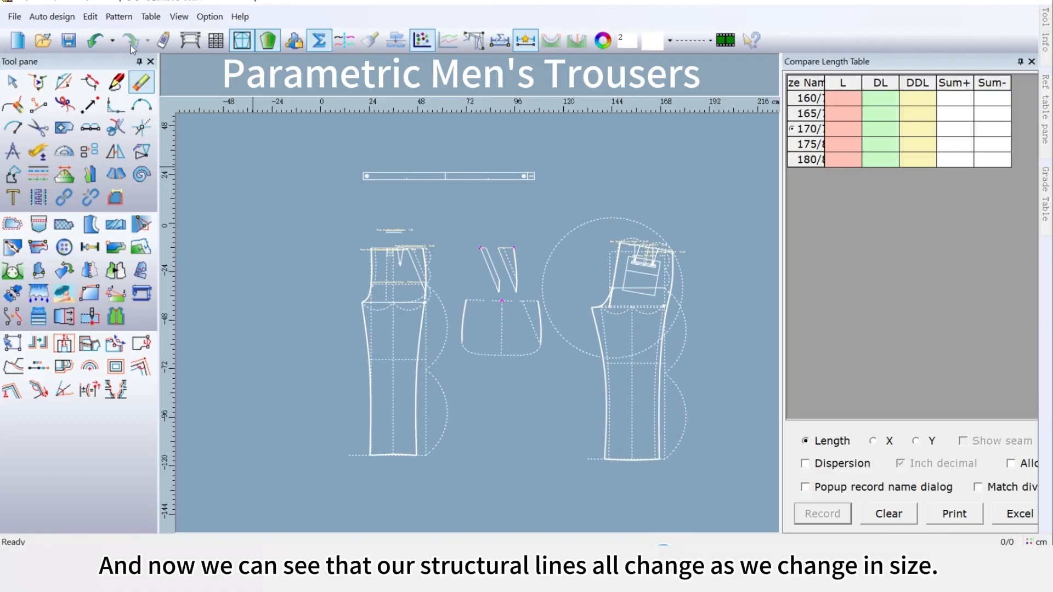
{"action": "left_click", "coordinate": [99, 44]}
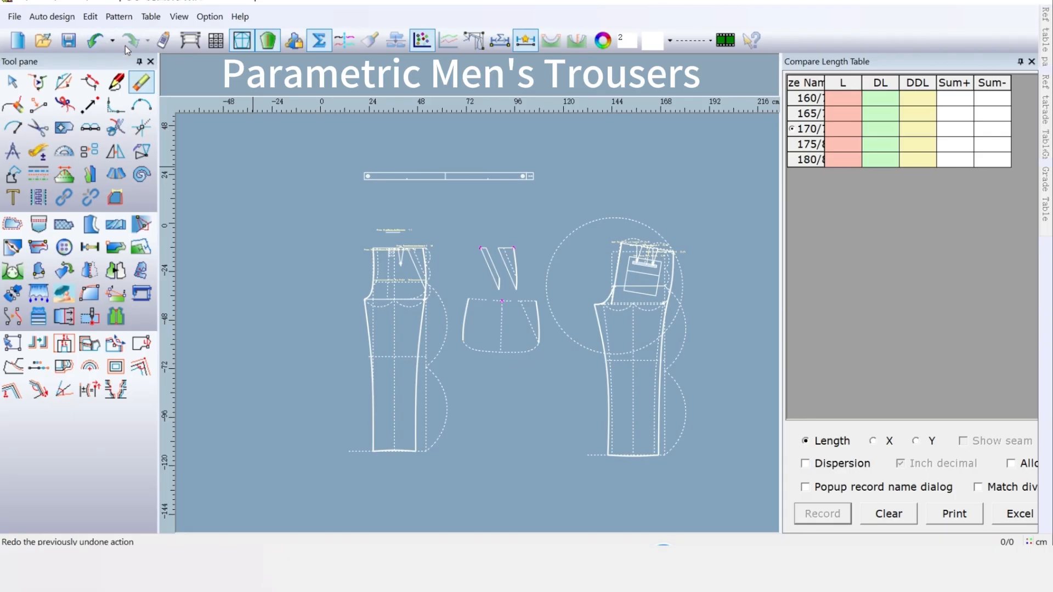
{"action": "left_click", "coordinate": [125, 44]}
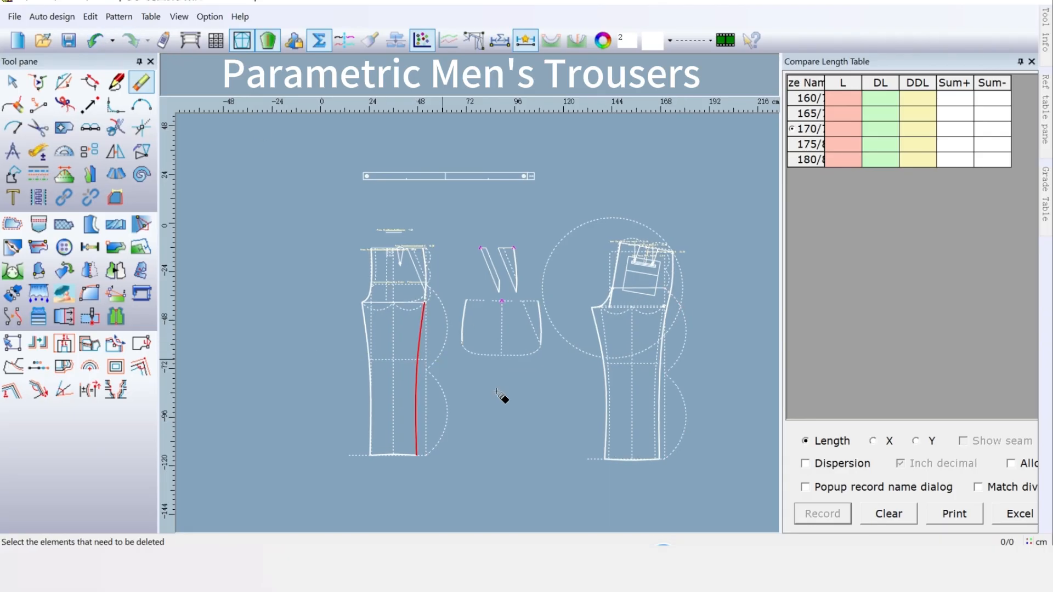